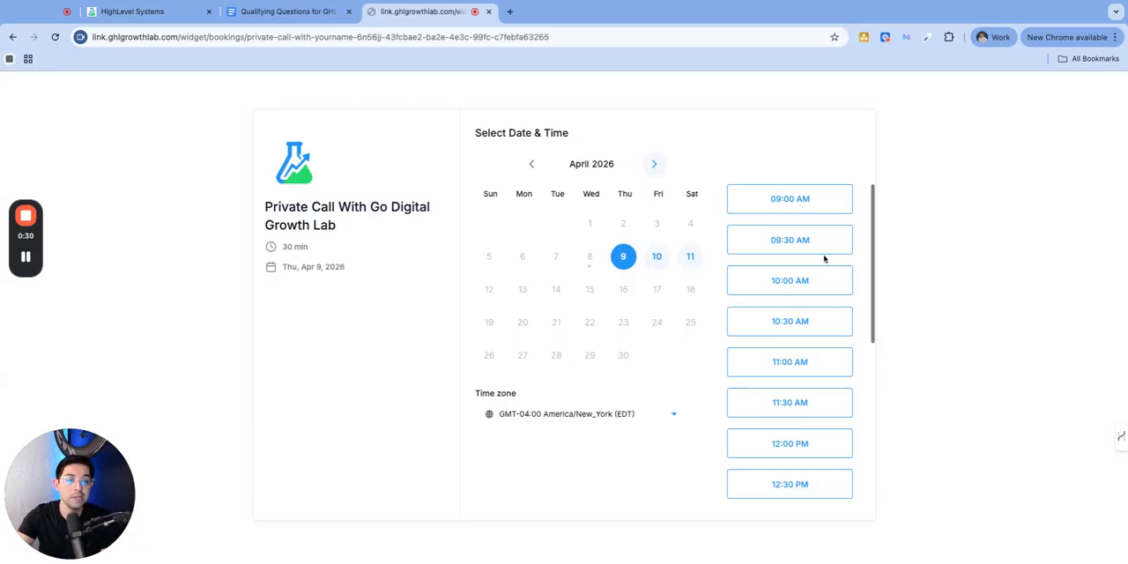
# Select Friday, April 10, 2026 at 09:30 AM on the private call booking page and proceed to its details form
pyautogui.click(657, 259)
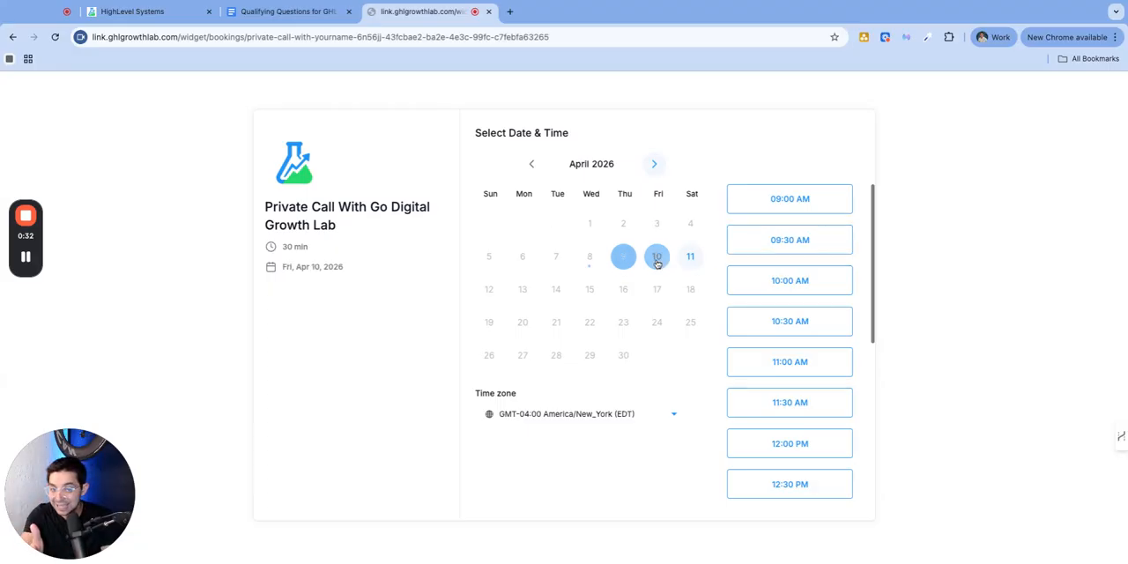
pyautogui.click(787, 238)
pyautogui.click(830, 239)
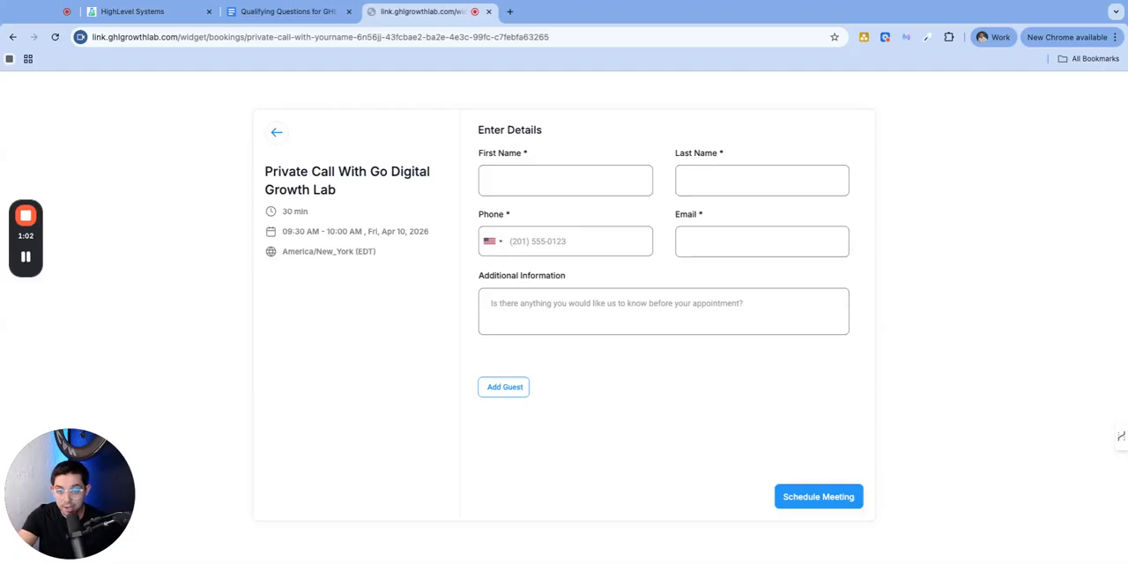
# Switch to the Google Doc "Qualifying Questions for GHL Calendar" and read through the full question list
pyautogui.click(282, 11)
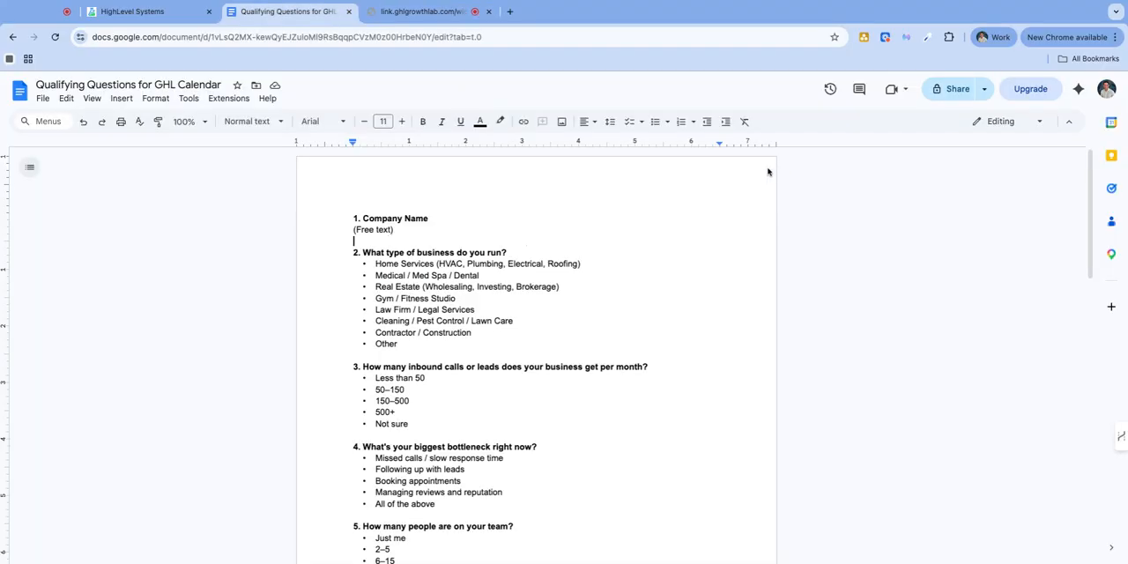
pyautogui.scroll(-6, 552, 284)
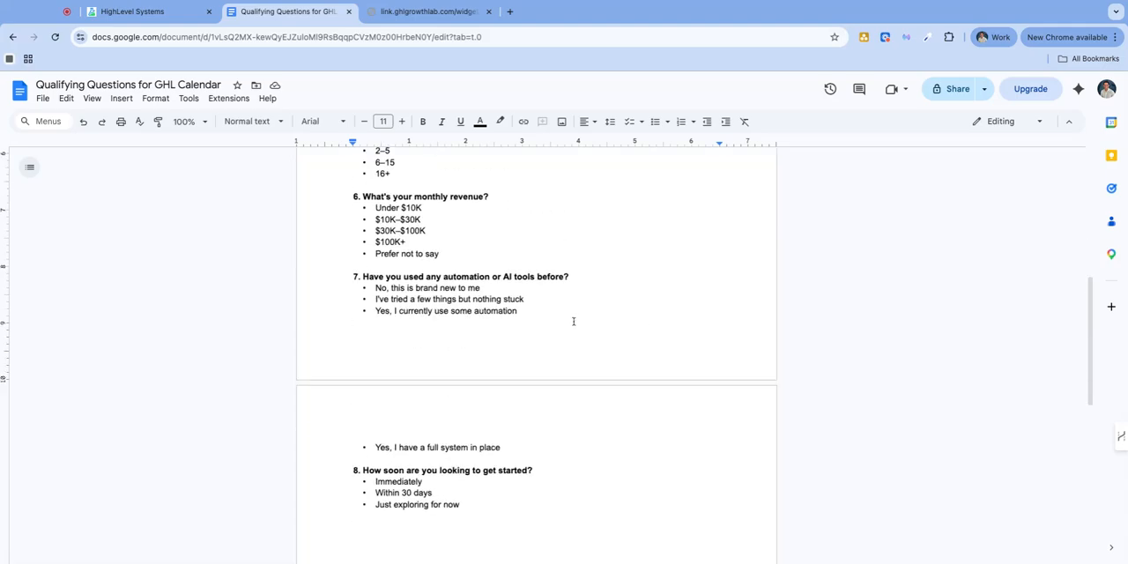
pyautogui.scroll(5, 547, 285)
pyautogui.scroll(-3, 526, 259)
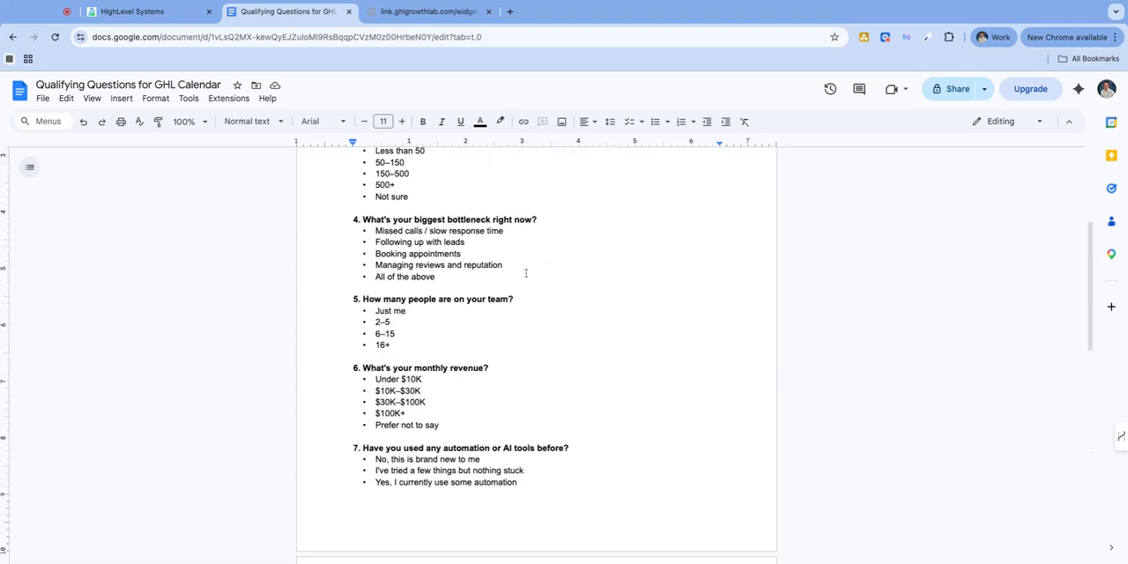
pyautogui.scroll(5, 493, 269)
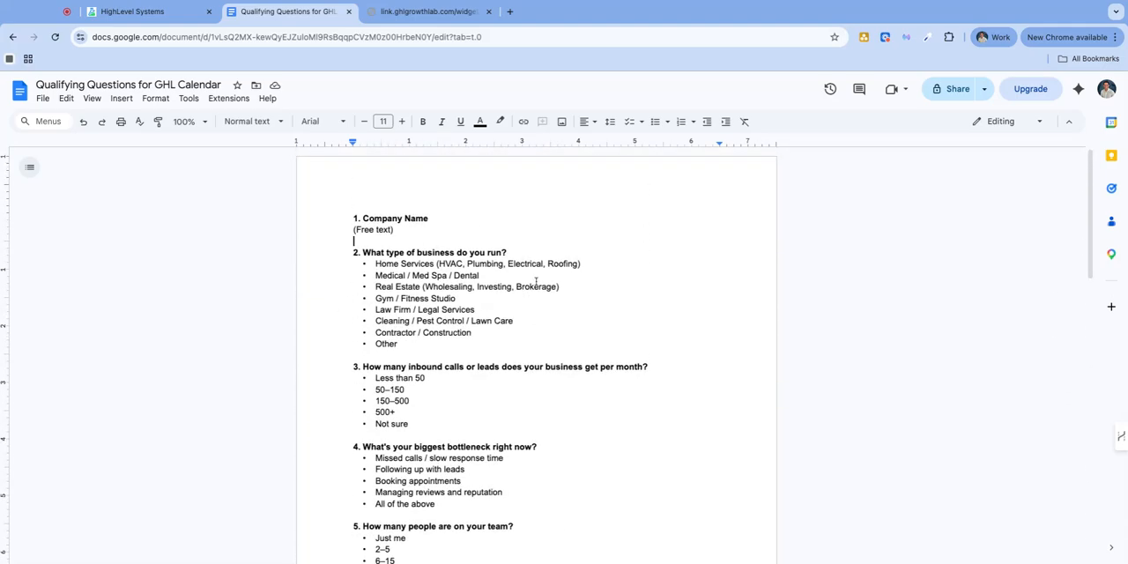
pyautogui.scroll(-4, 520, 324)
pyautogui.scroll(1, 526, 327)
pyautogui.scroll(3, 525, 327)
pyautogui.scroll(-4, 529, 331)
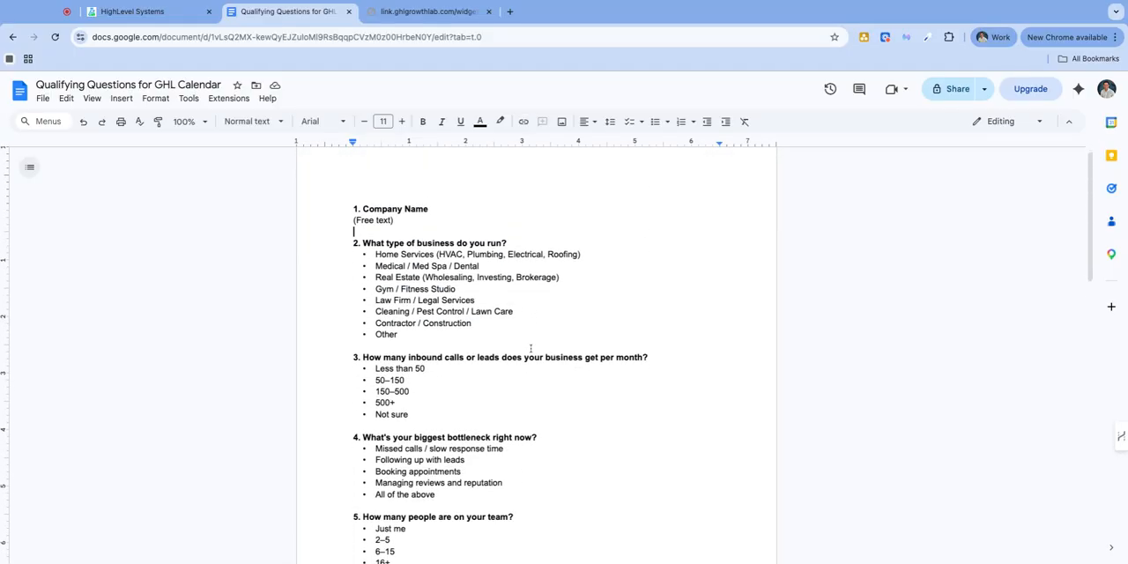
pyautogui.scroll(-2, 490, 366)
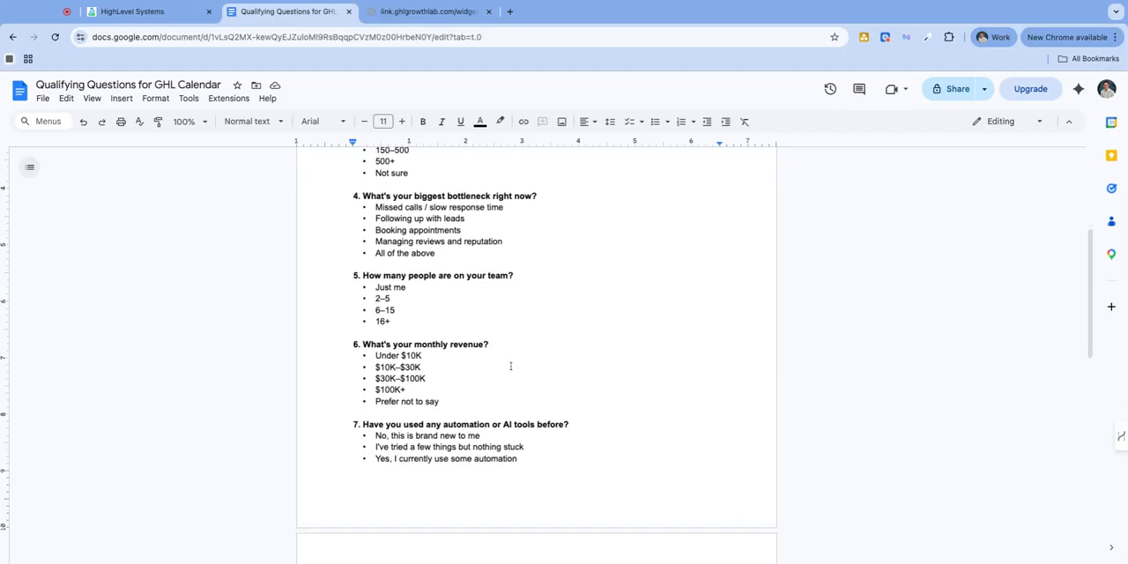
pyautogui.scroll(5, 504, 385)
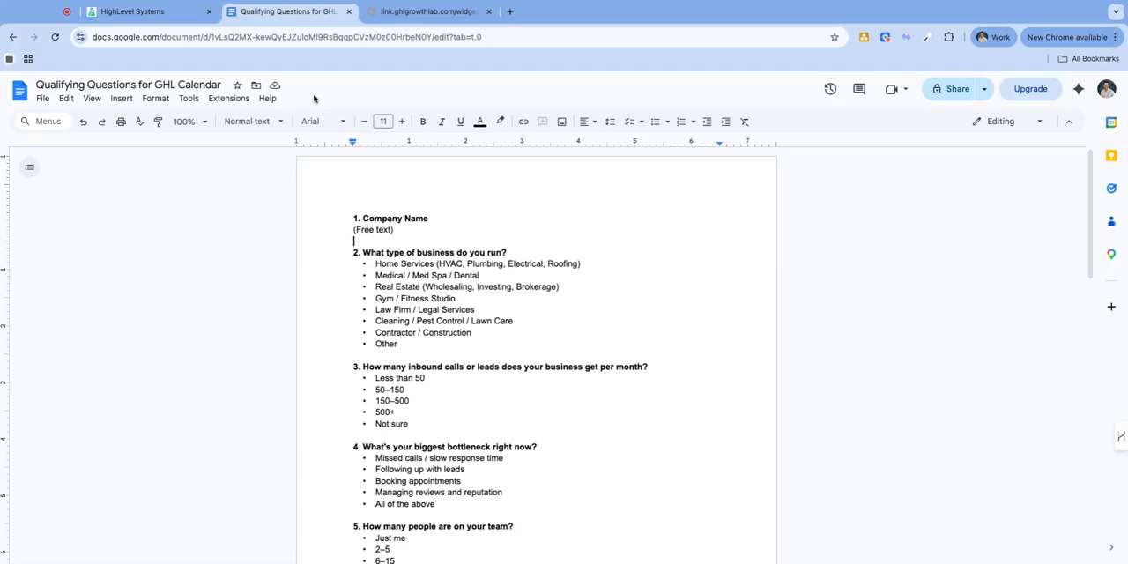
# Examine the free-text Company Name question and the answer options for business type, monthly leads and biggest bottleneck
pyautogui.tripleClick(422, 233)
pyautogui.tripleClick(428, 218)
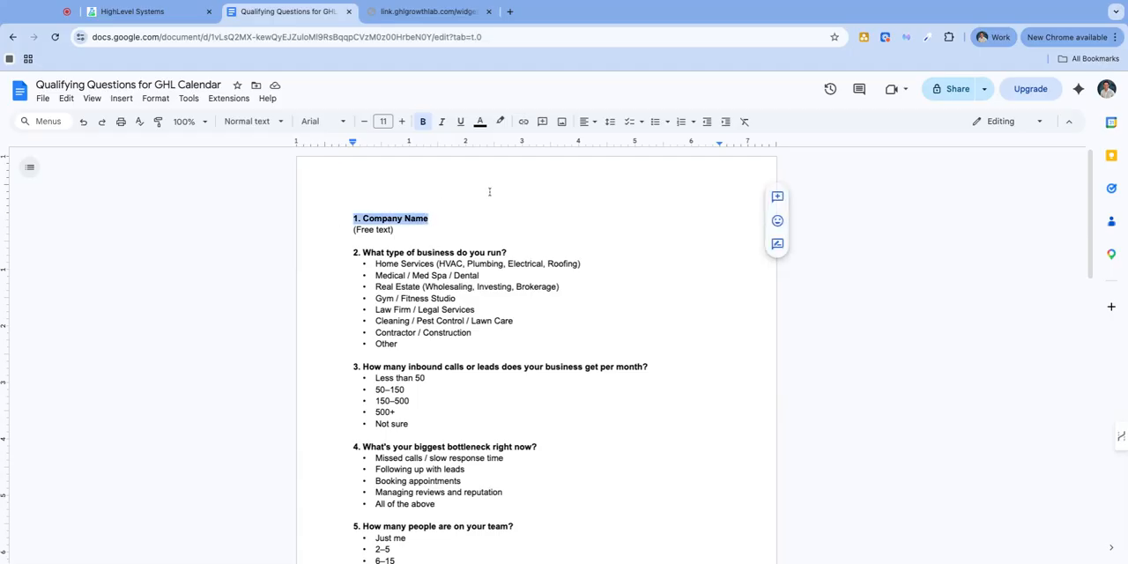
pyautogui.tripleClick(390, 229)
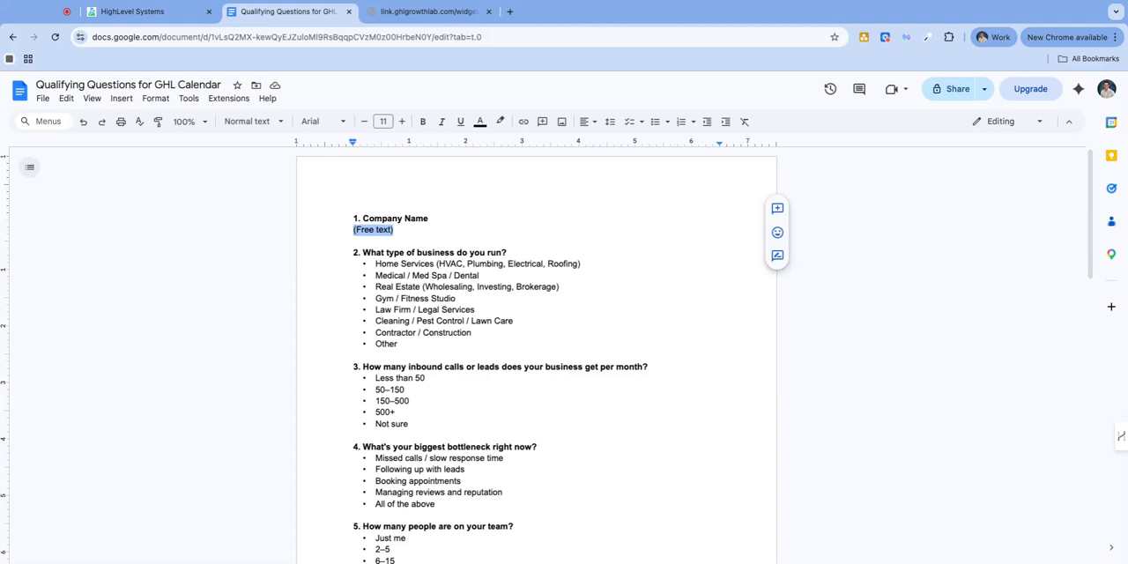
pyautogui.click(377, 288)
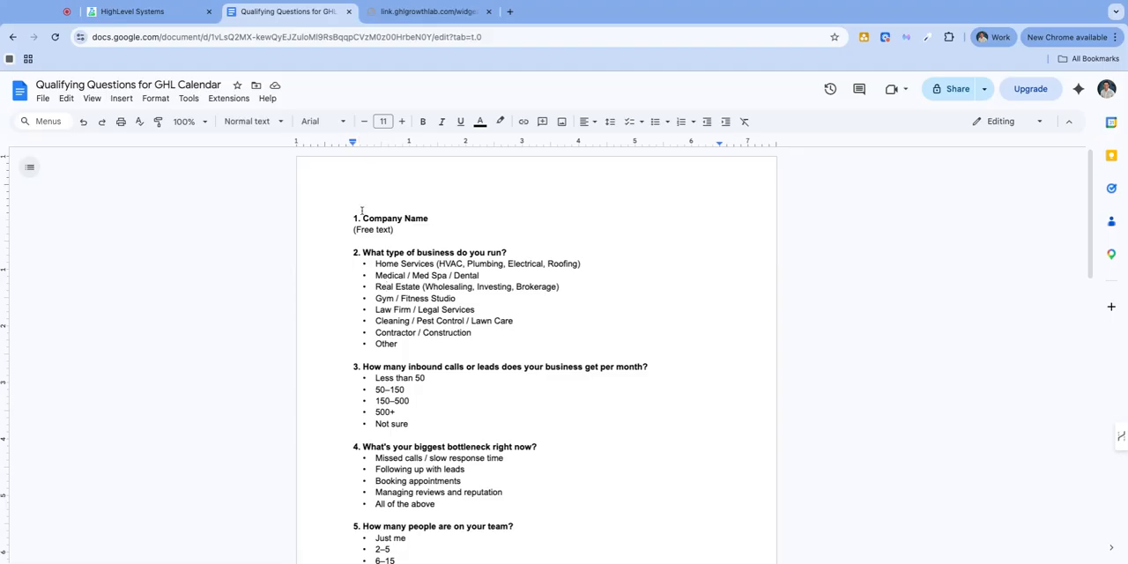
pyautogui.scroll(-1, 433, 279)
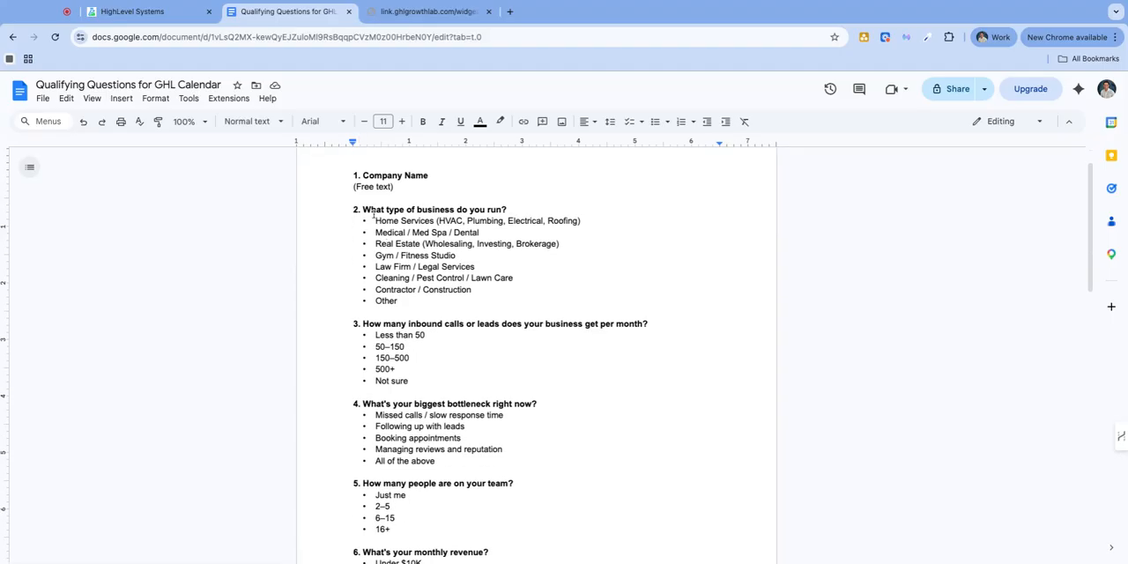
pyautogui.moveTo(376, 221); pyautogui.dragTo(398, 301)
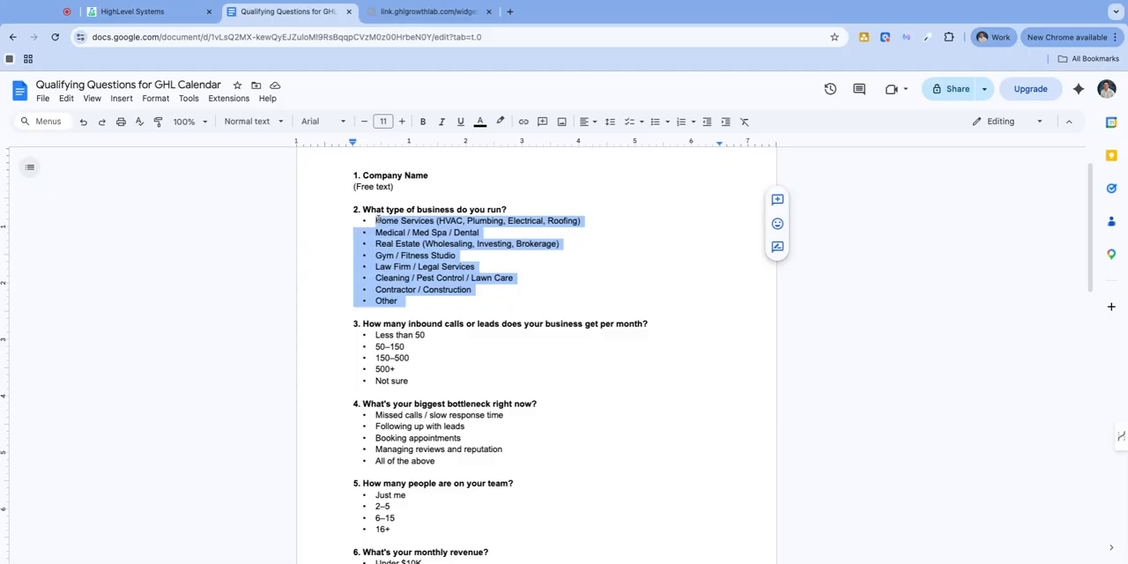
pyautogui.moveTo(385, 336); pyautogui.dragTo(410, 381)
pyautogui.scroll(-2, 386, 357)
pyautogui.click(388, 327)
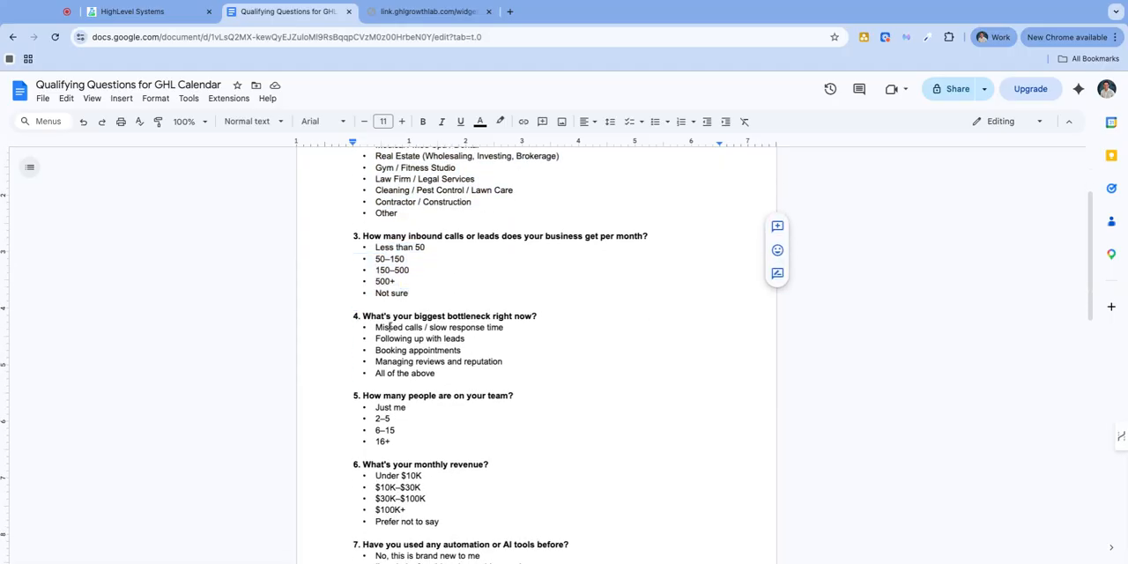
pyautogui.moveTo(389, 327); pyautogui.dragTo(416, 374)
pyautogui.scroll(-1, 423, 365)
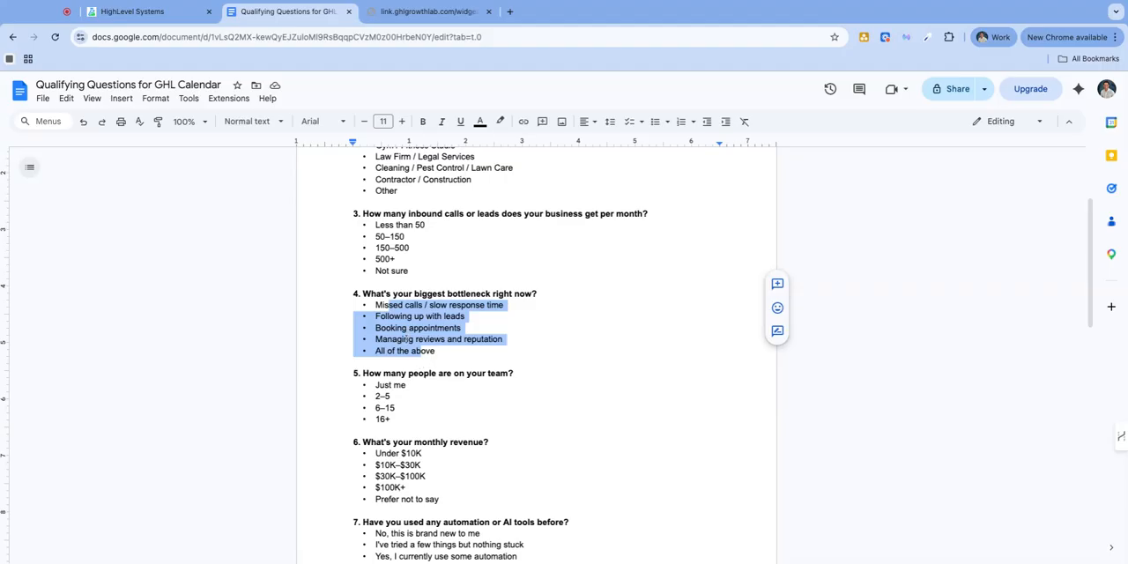
# Compare the multiple-choice options across the questions, highlighting the business type and biggest bottleneck answers
pyautogui.click(394, 226)
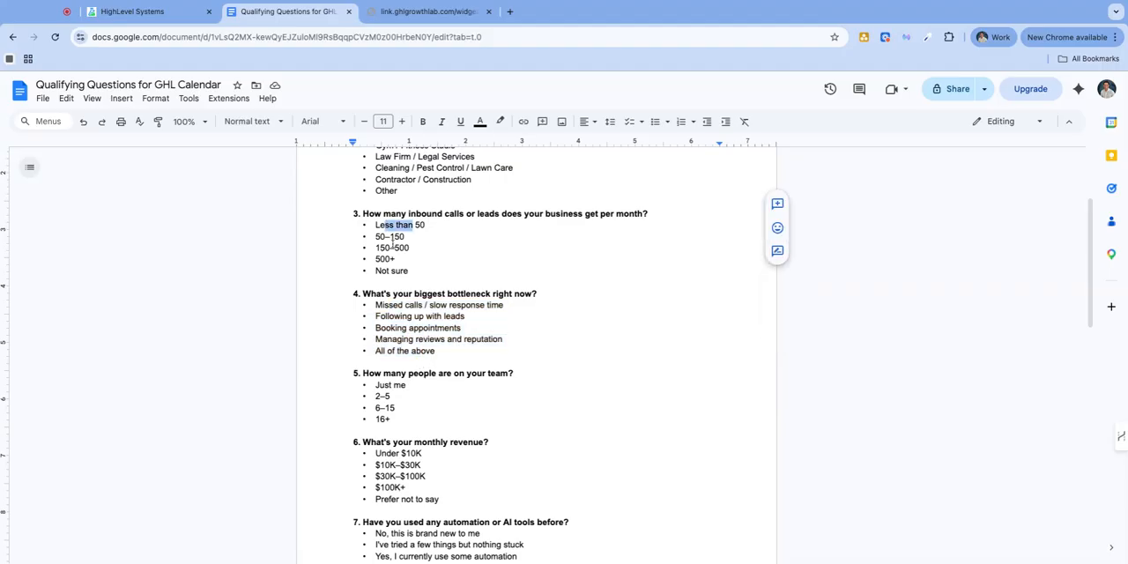
pyautogui.scroll(-4, 421, 325)
pyautogui.scroll(-1, 432, 340)
pyautogui.scroll(3, 438, 333)
pyautogui.scroll(-3, 430, 330)
pyautogui.scroll(7, 410, 330)
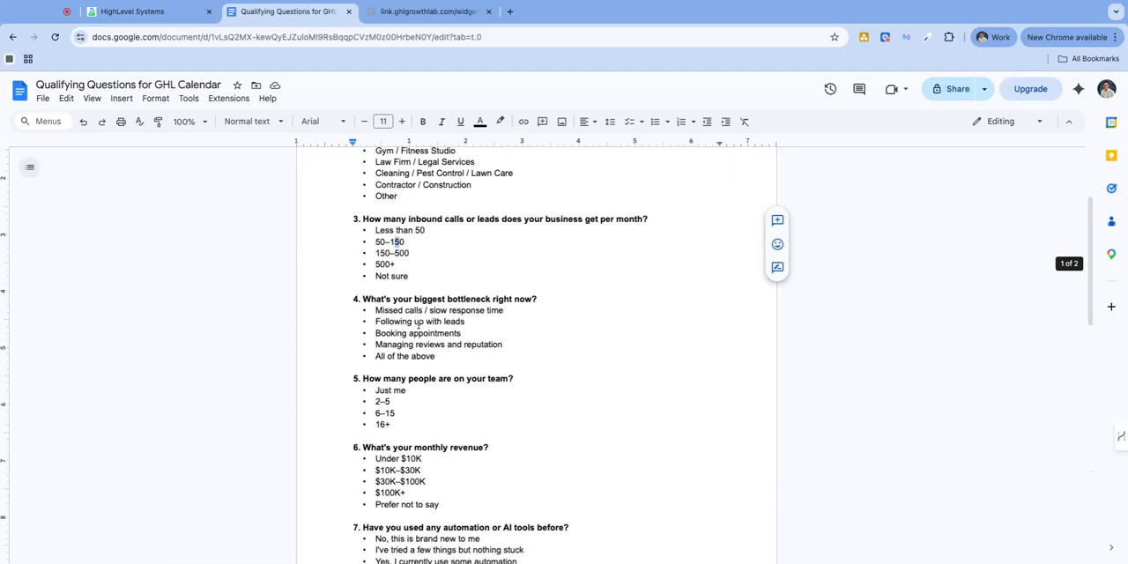
pyautogui.click(375, 226)
pyautogui.hotkey('shift', 'Down')
pyautogui.hotkey('shift', 'Down')
pyautogui.hotkey('shift', 'Down')
pyautogui.hotkey('shift', 'Down')
pyautogui.hotkey('shift', 'Down')
pyautogui.hotkey('shift', 'Down')
pyautogui.hotkey('shift', 'Down')
pyautogui.hotkey('shift', 'Down')
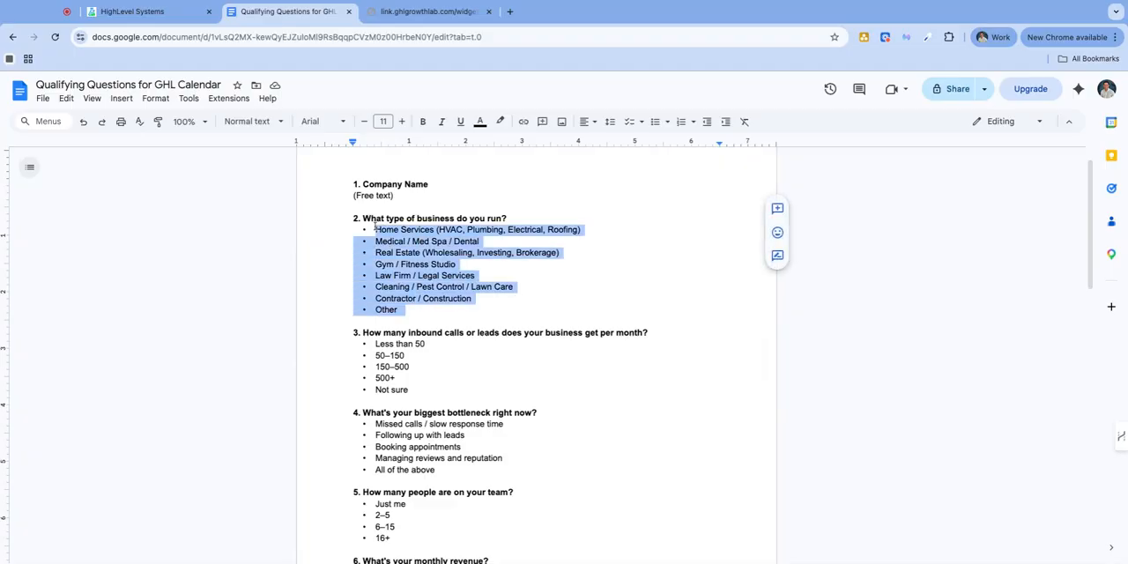
pyautogui.click(463, 252)
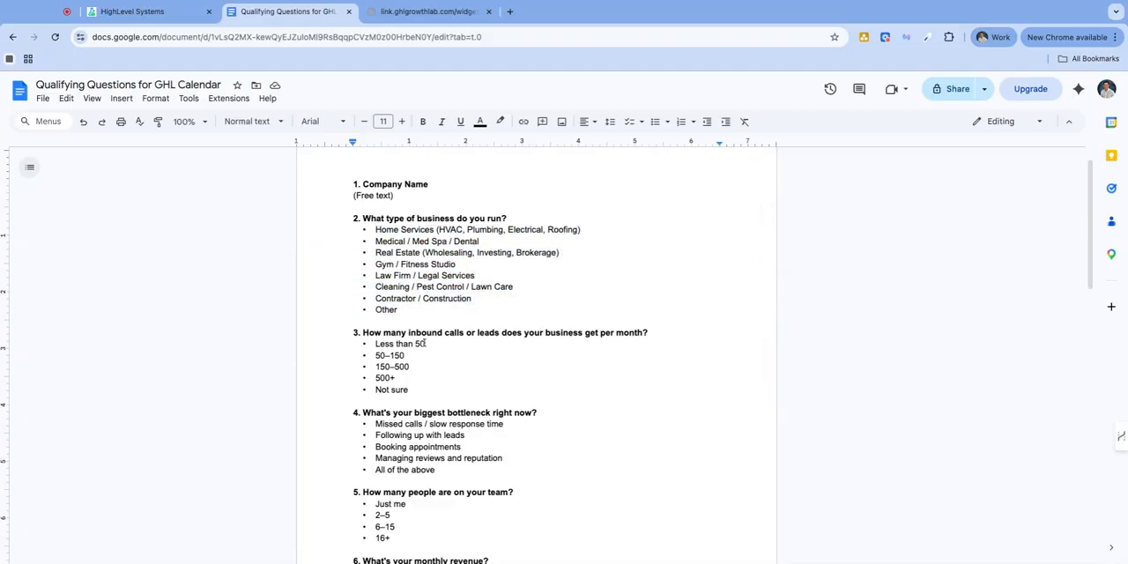
pyautogui.scroll(-1, 425, 343)
pyautogui.moveTo(374, 377); pyautogui.dragTo(421, 424)
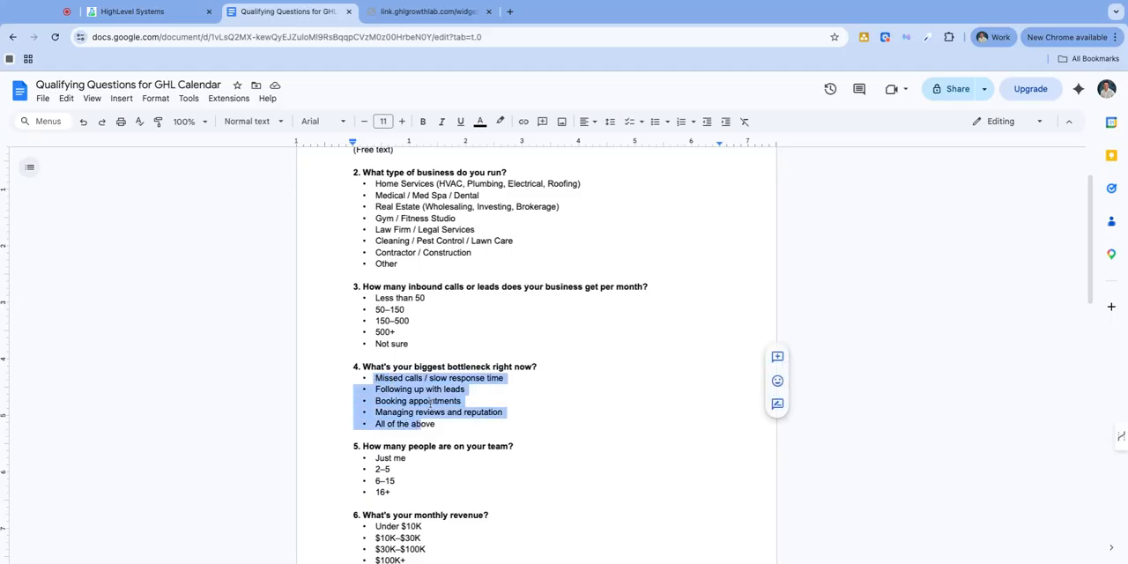
pyautogui.scroll(-3, 403, 385)
pyautogui.scroll(4, 392, 234)
pyautogui.scroll(1, 394, 234)
# Recheck the Company Name question and its free-text answer type against the multiple-choice questions below it
pyautogui.moveTo(354, 206); pyautogui.dragTo(397, 213)
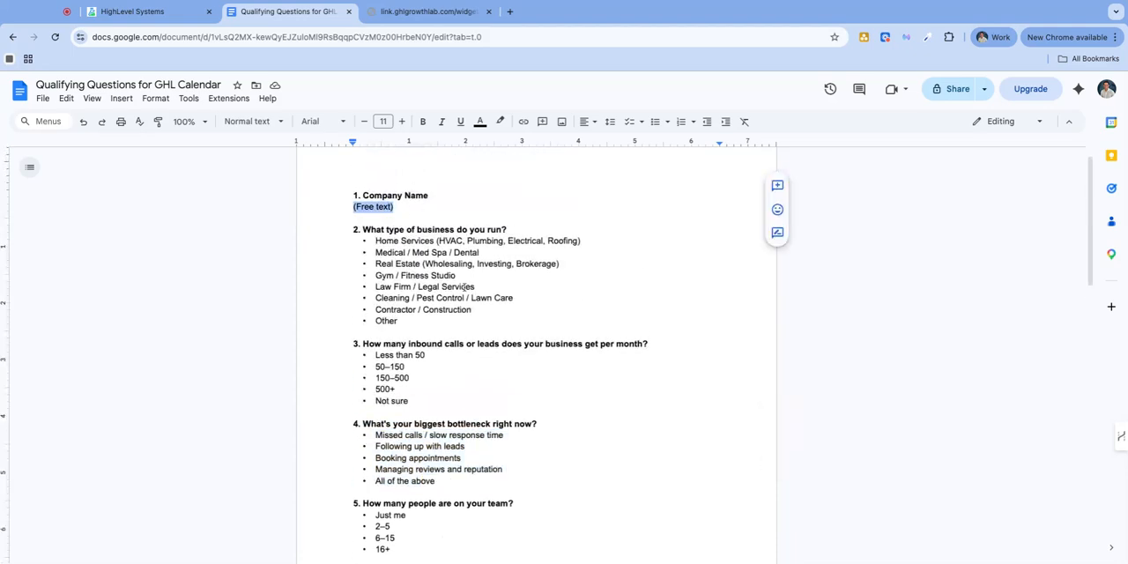
pyautogui.click(394, 206)
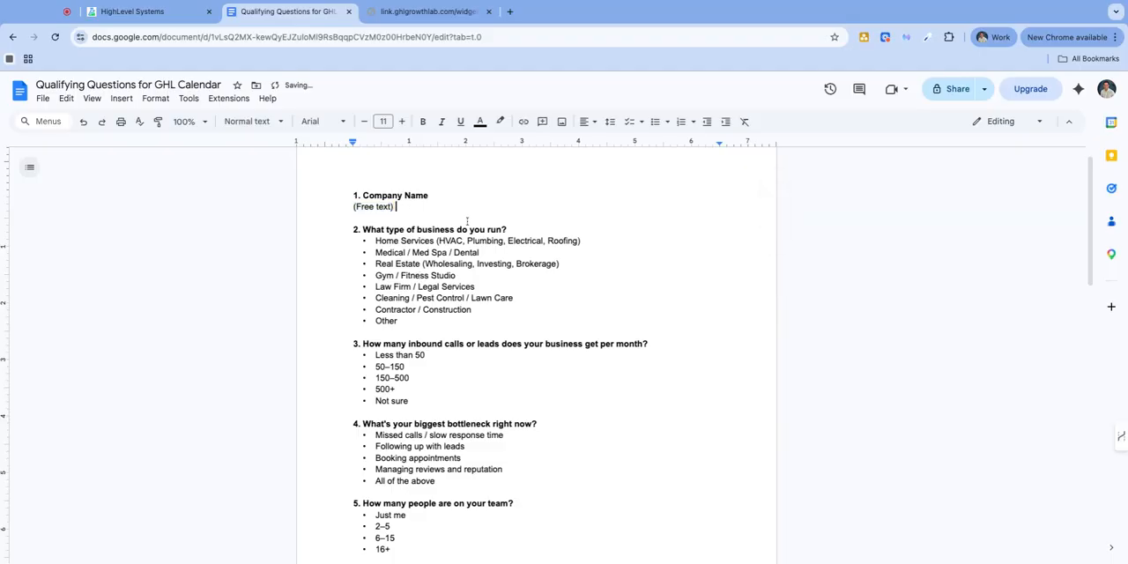
pyautogui.scroll(-3, 438, 375)
pyautogui.scroll(4, 433, 371)
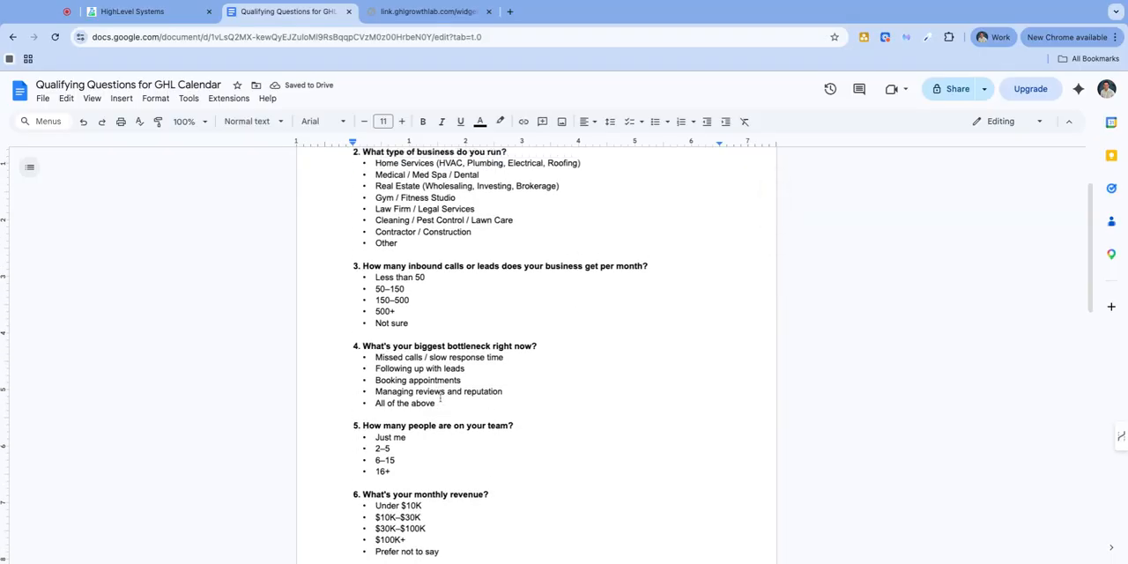
pyautogui.moveTo(432, 220); pyautogui.dragTo(362, 220)
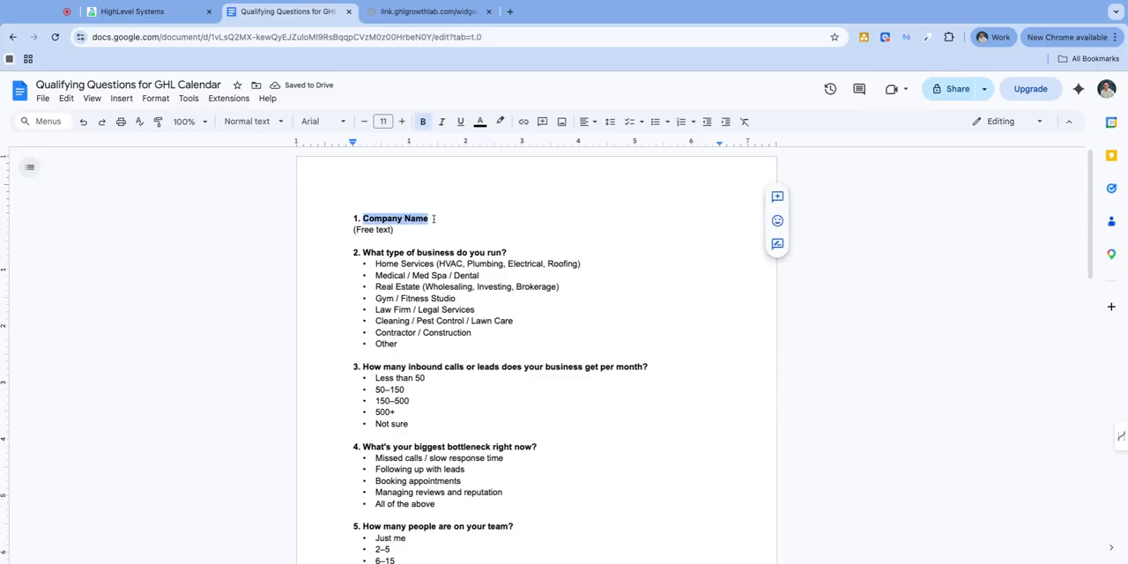
# Switch to HighLevel, close the Share calendar dialog and leave the calendar settings for the main navigation
pyautogui.click(141, 11)
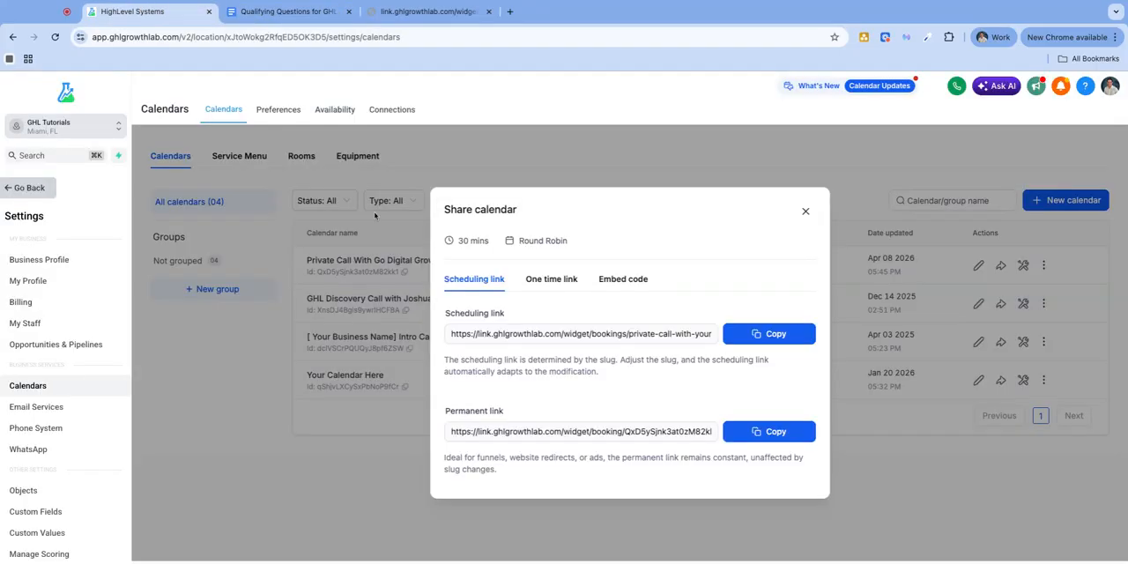
pyautogui.click(806, 213)
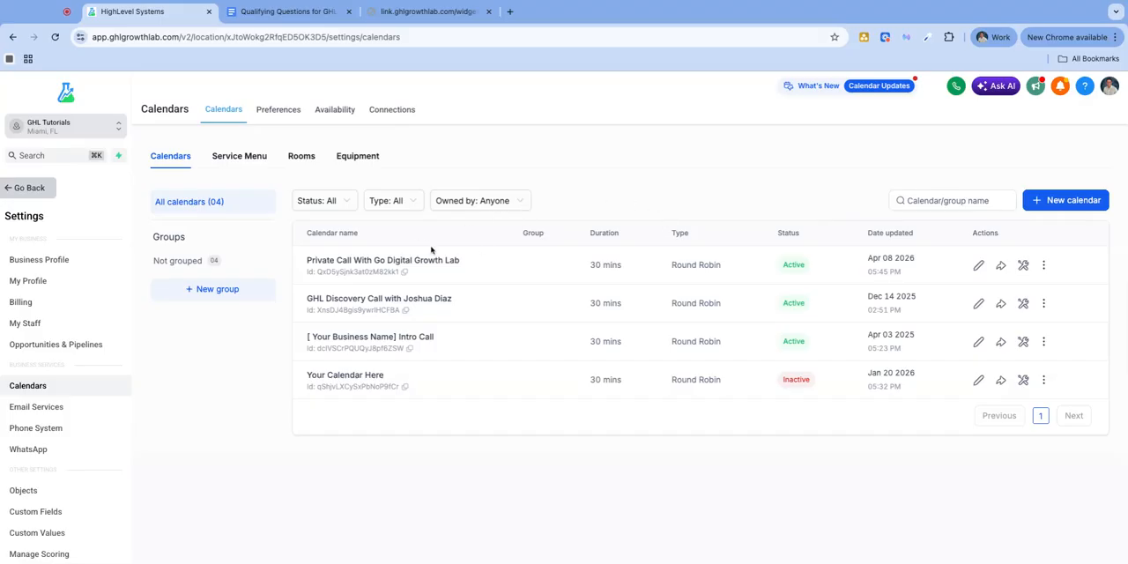
pyautogui.click(41, 189)
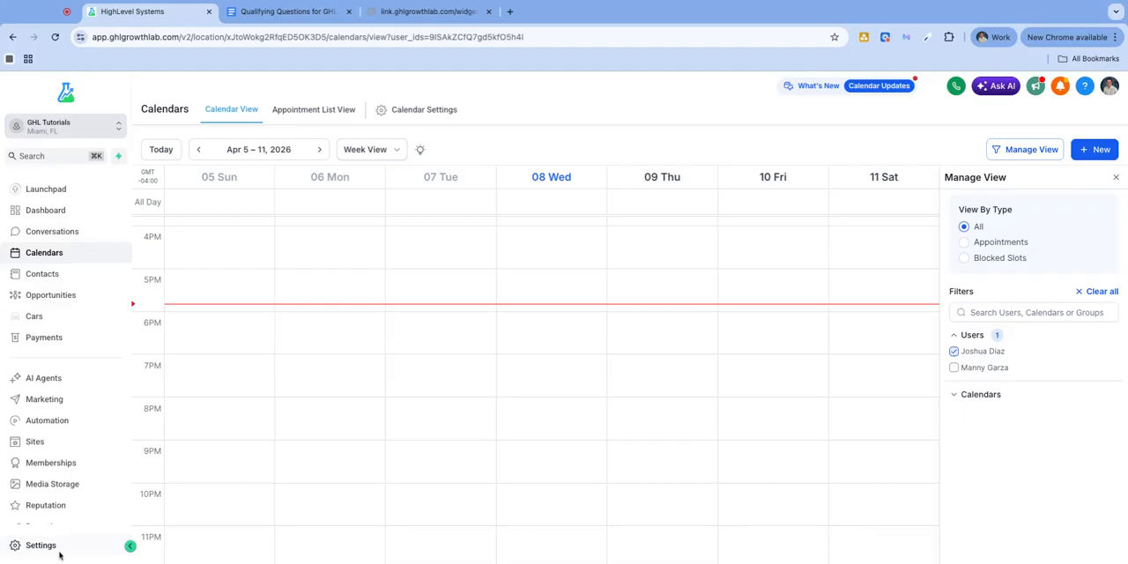
pyautogui.click(46, 546)
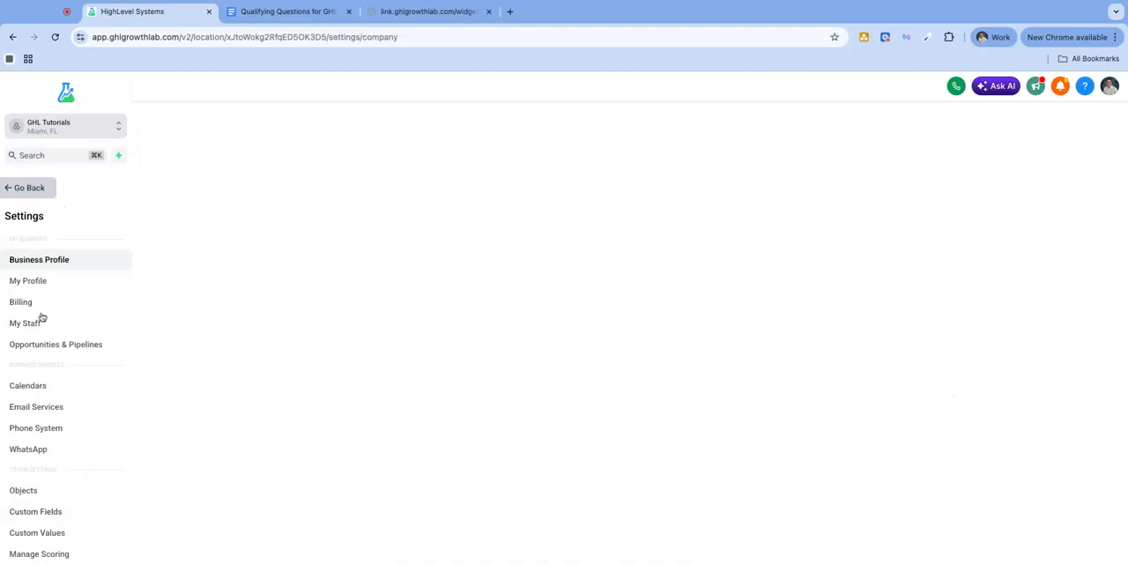
pyautogui.scroll(-3, 58, 461)
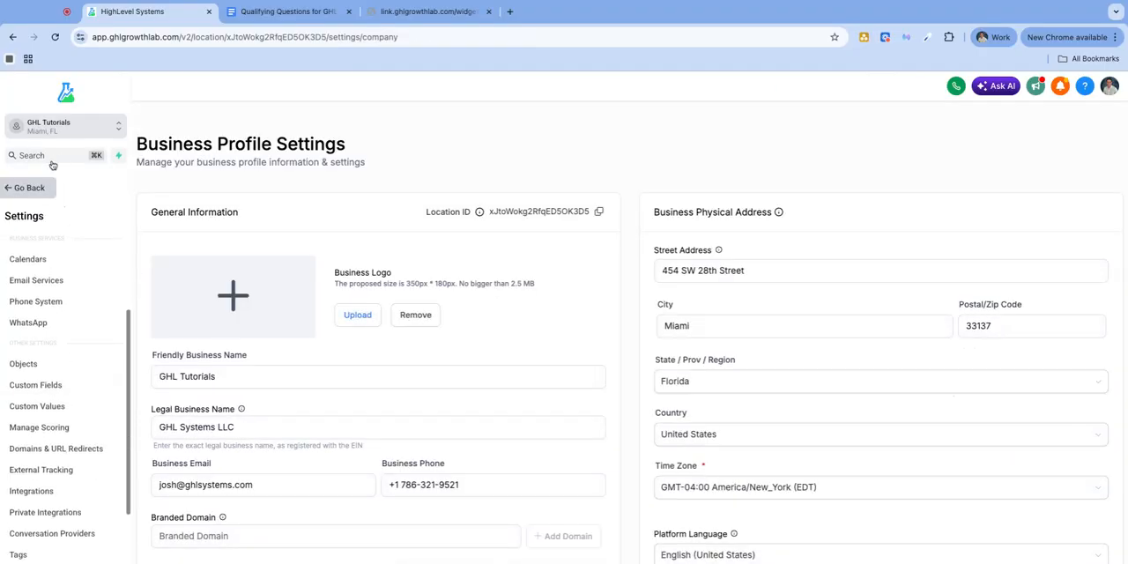
pyautogui.click(20, 192)
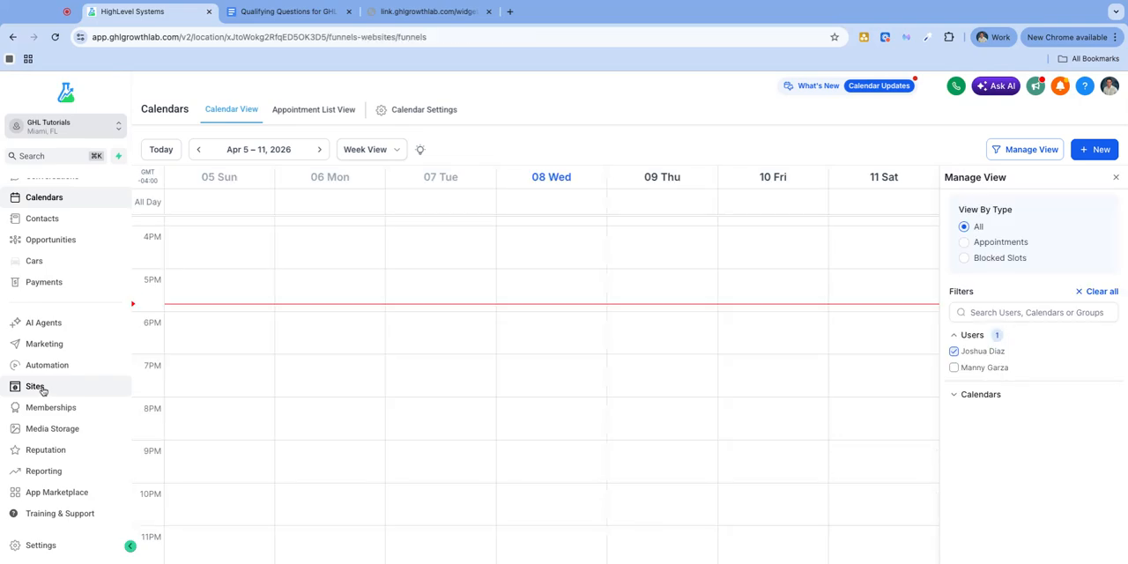
# Open the form builder in the Sites area and look through the existing forms
pyautogui.click(42, 390)
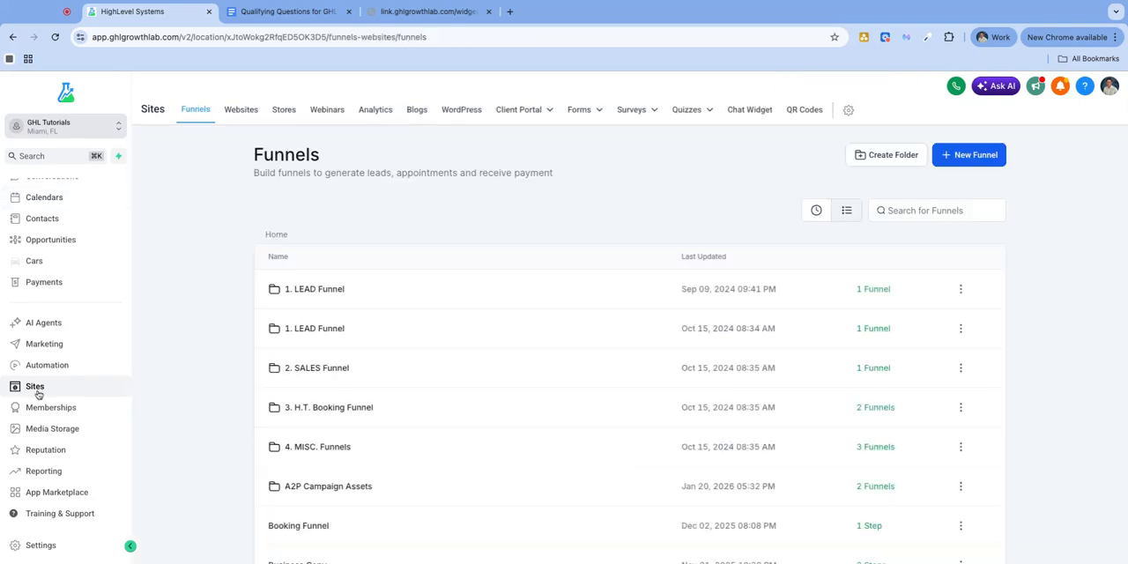
pyautogui.moveTo(576, 118)
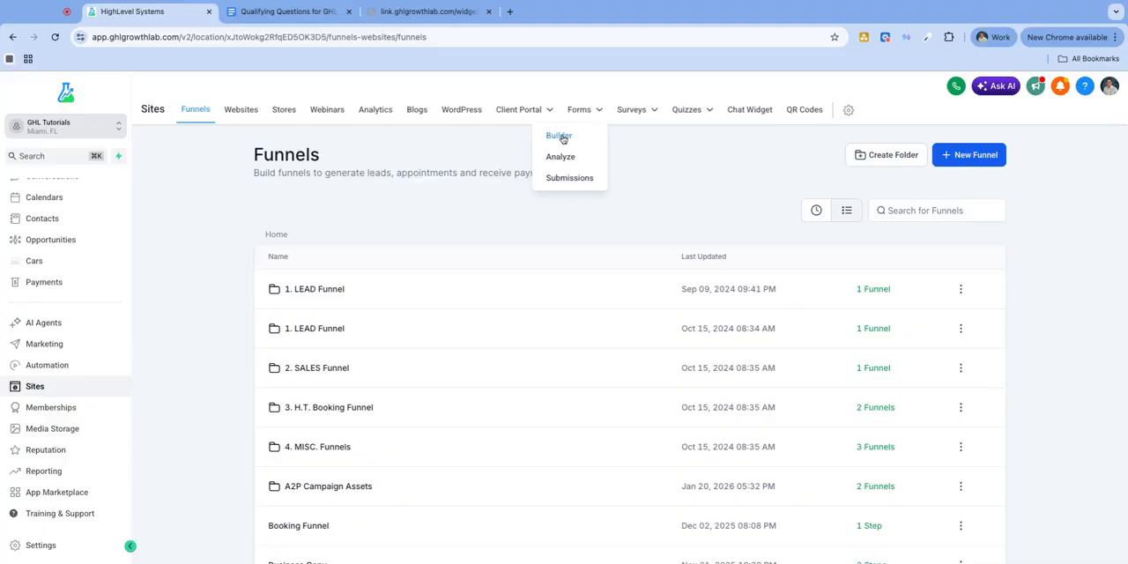
pyautogui.click(560, 137)
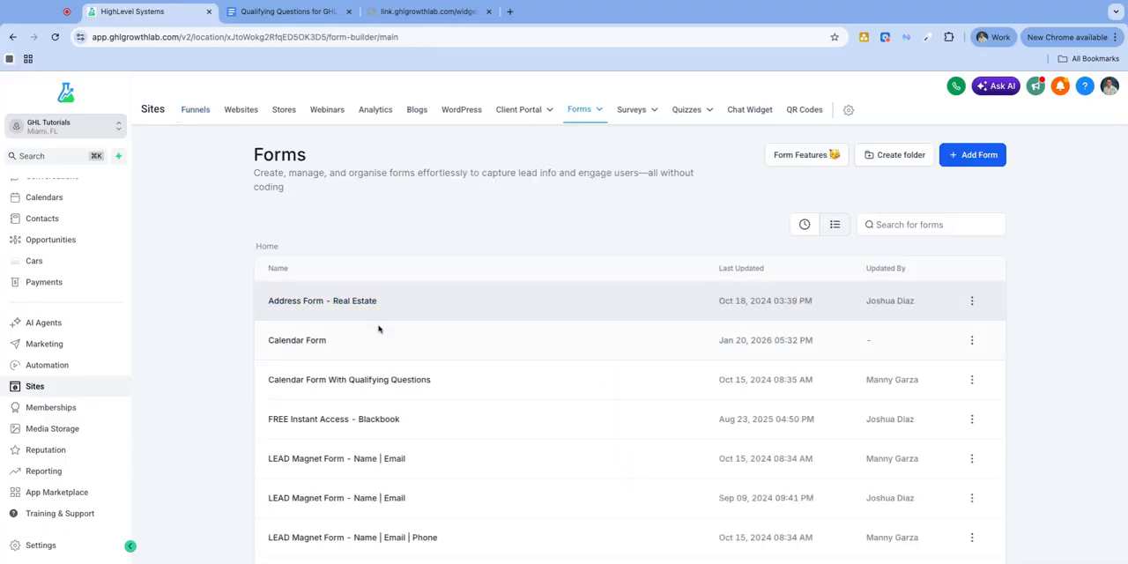
pyautogui.scroll(-2, 504, 343)
pyautogui.scroll(-2, 484, 393)
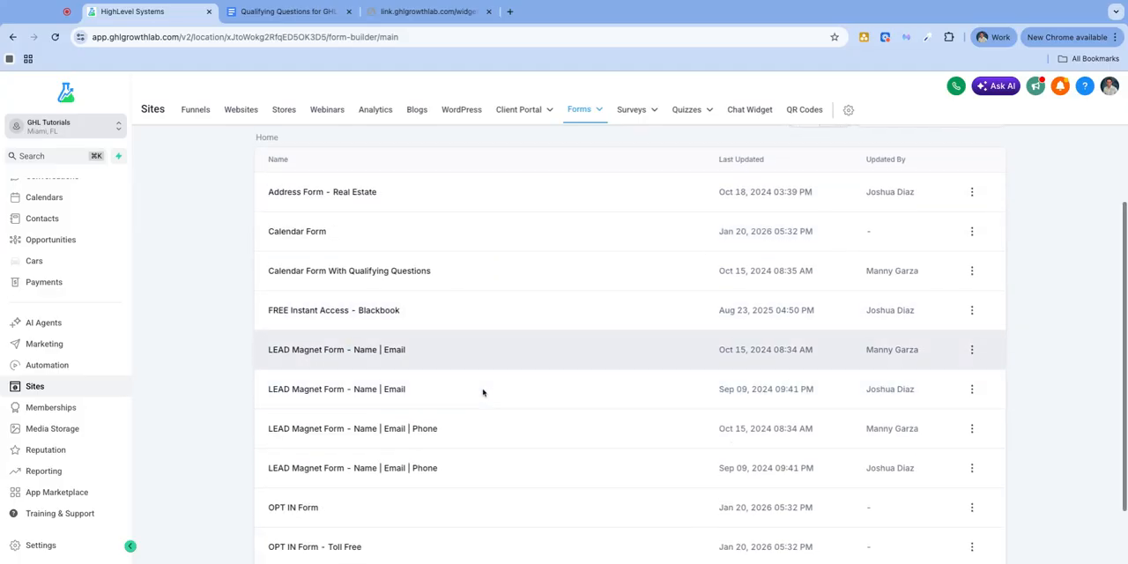
# Create a new form from scratch and check the contact fields currently shown on the private call booking page
pyautogui.scroll(4, 489, 407)
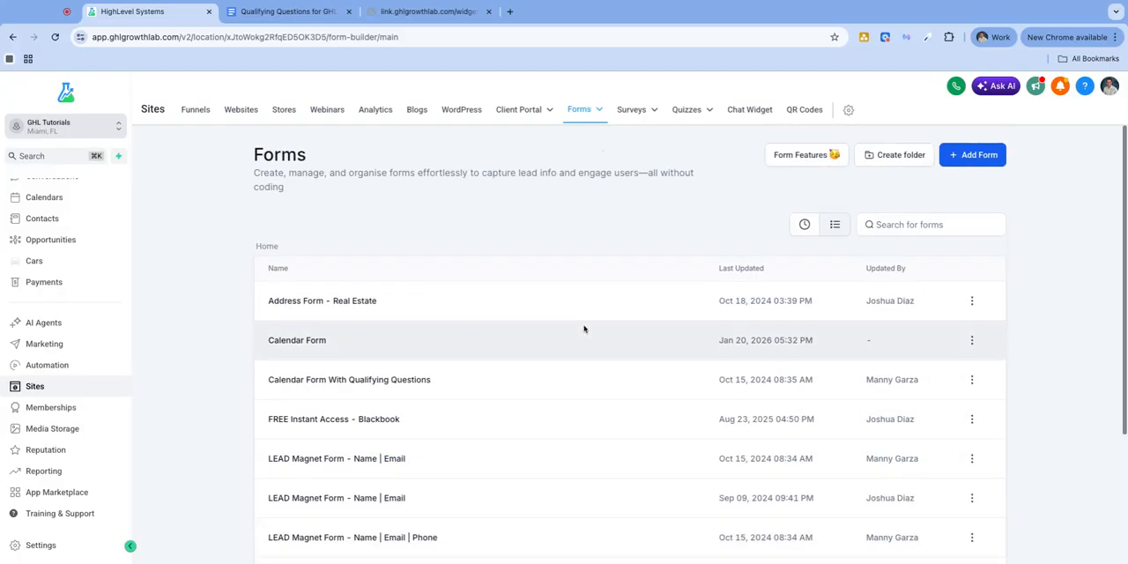
pyautogui.click(967, 161)
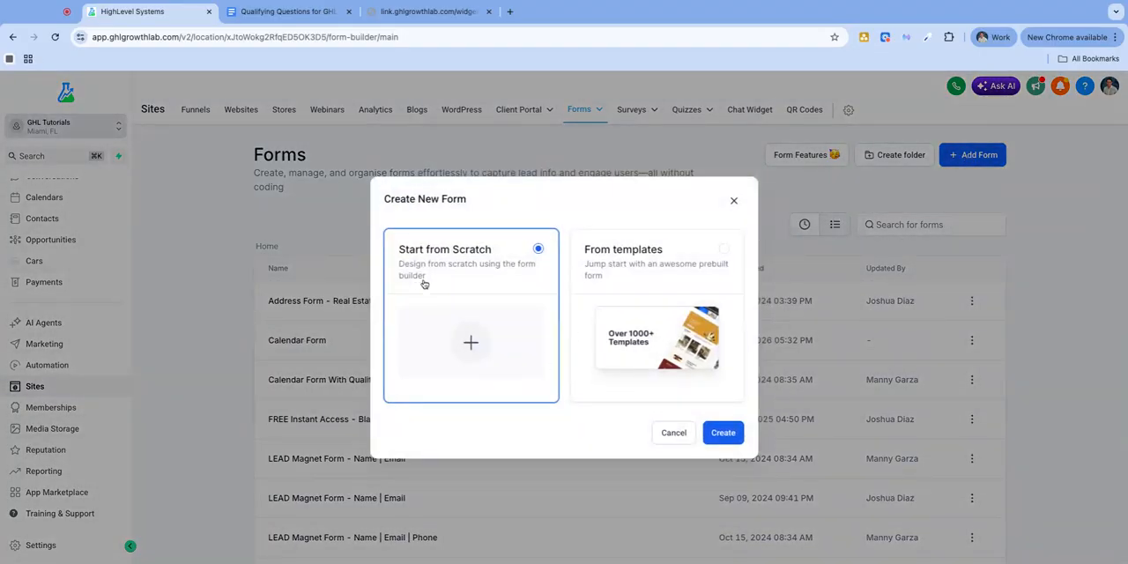
pyautogui.click(630, 294)
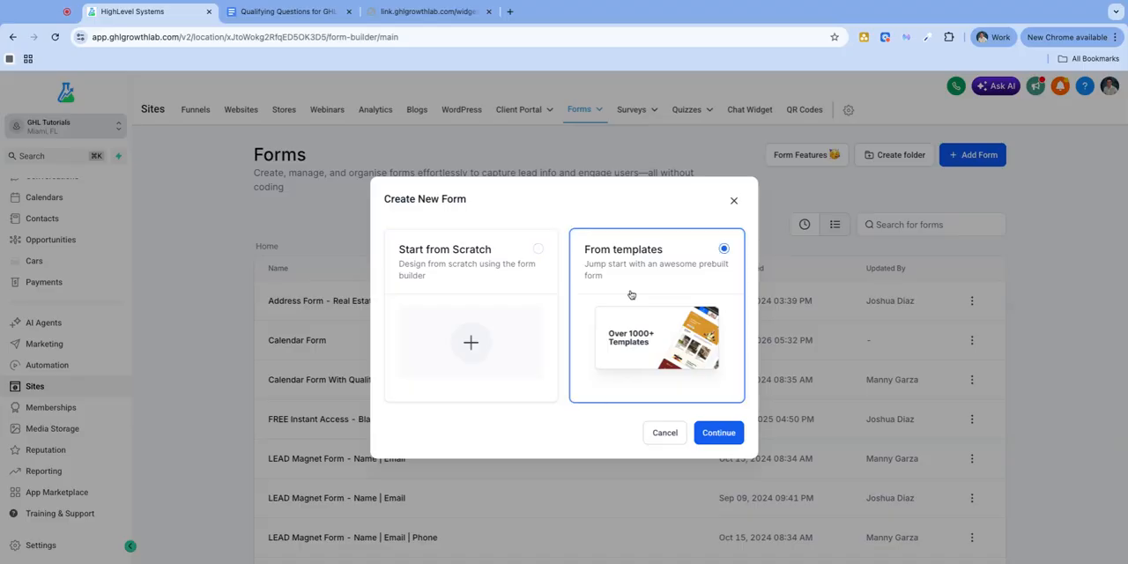
pyautogui.click(505, 263)
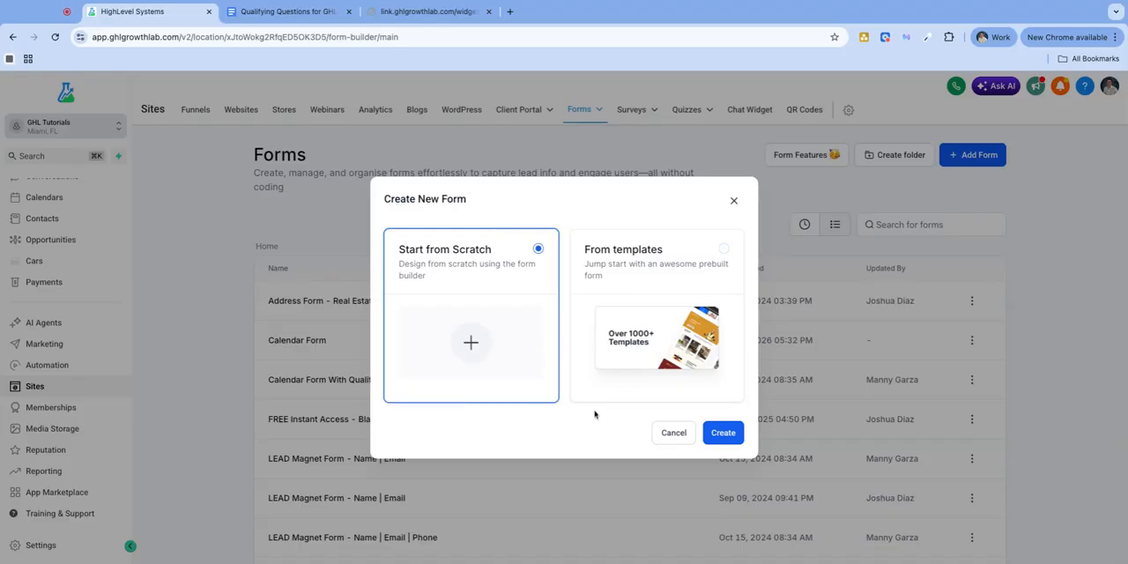
pyautogui.click(724, 435)
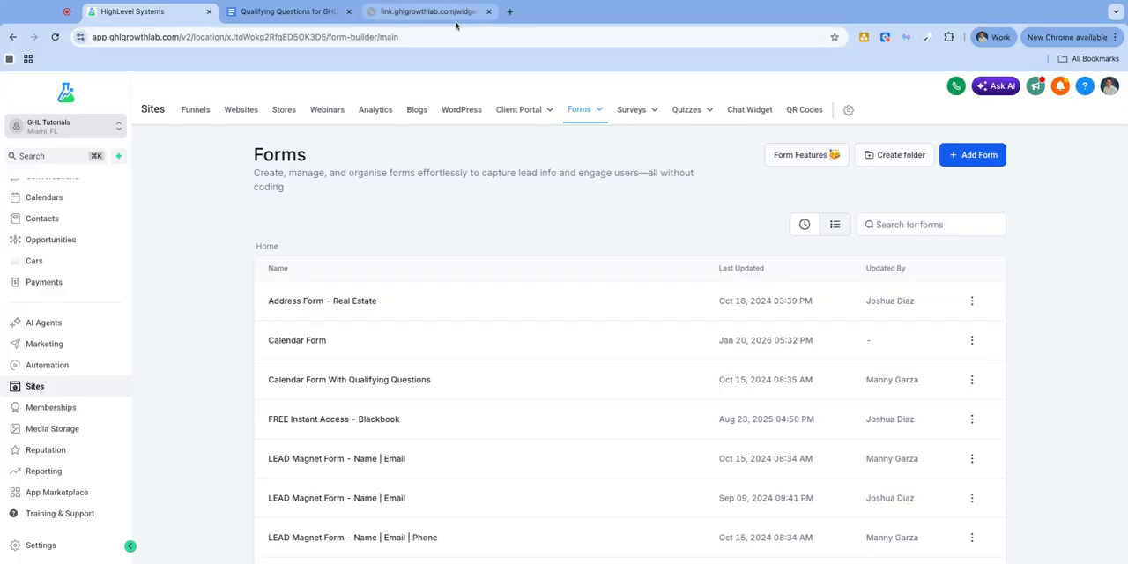
pyautogui.click(457, 21)
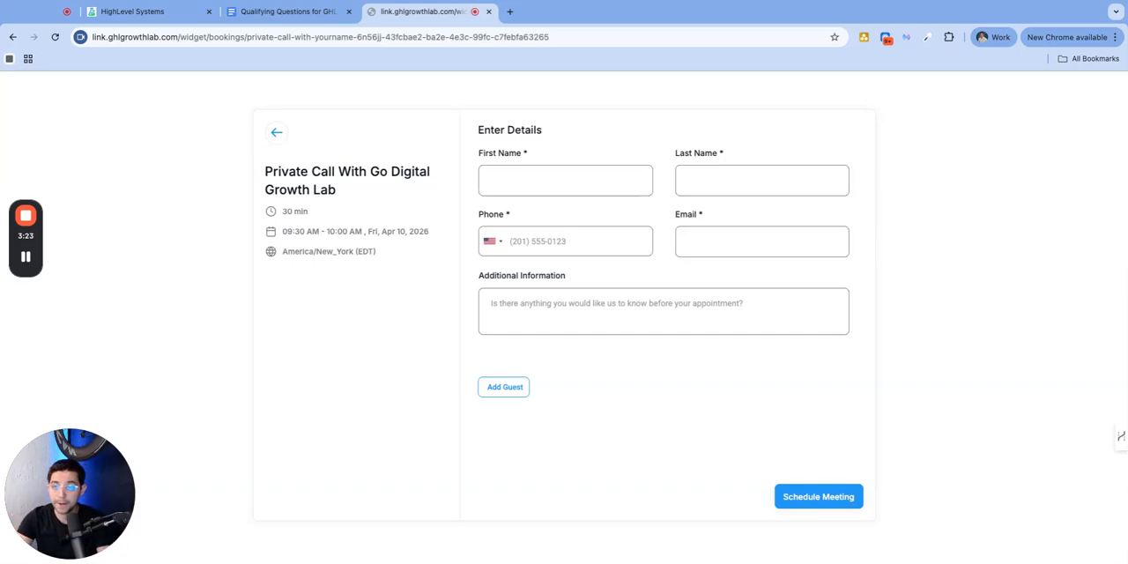
pyautogui.click(134, 13)
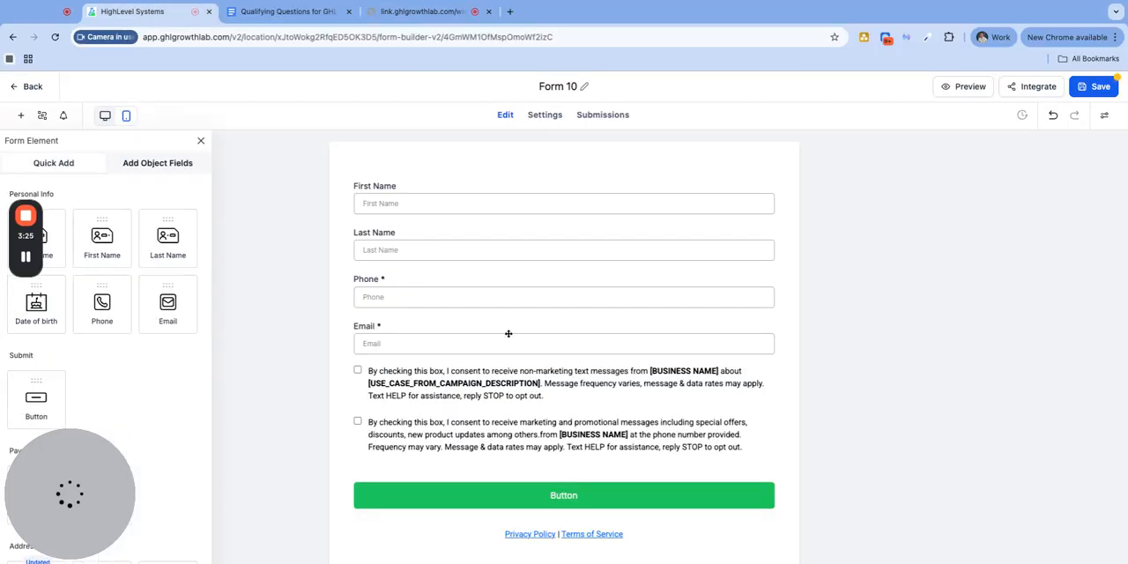
# Rename the form as Discovery Call QQ Calendar Form
pyautogui.tripleClick(564, 86)
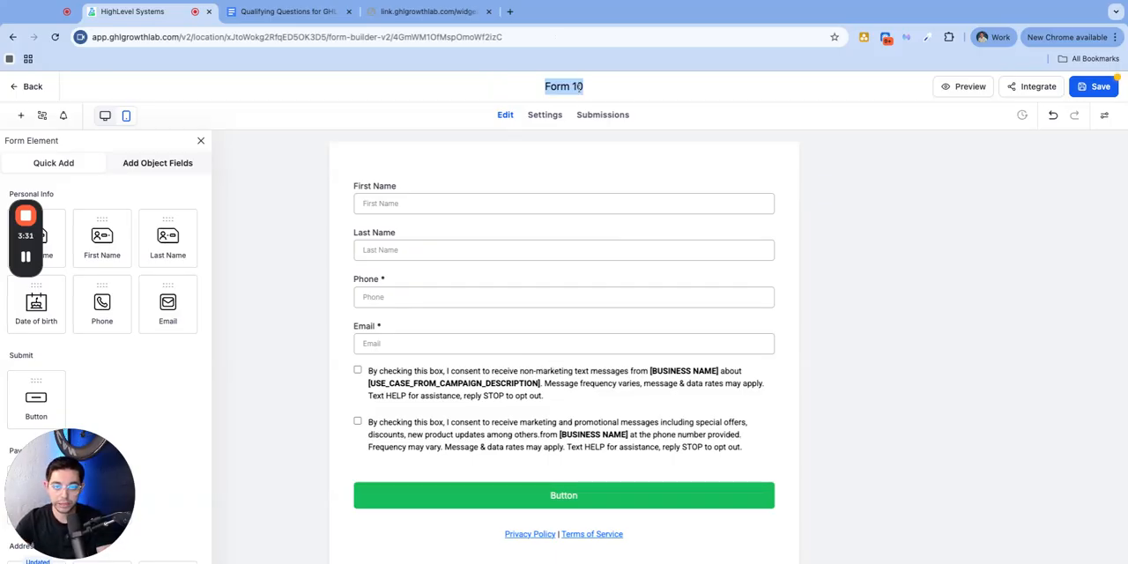
pyautogui.write('Discovery Call QQ')
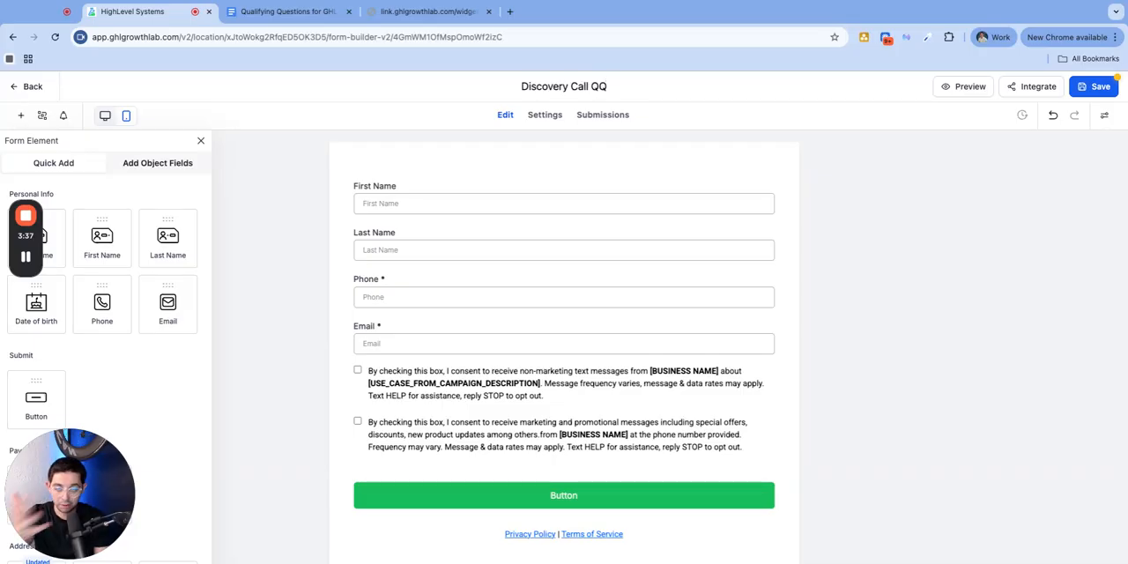
pyautogui.write(' Form')
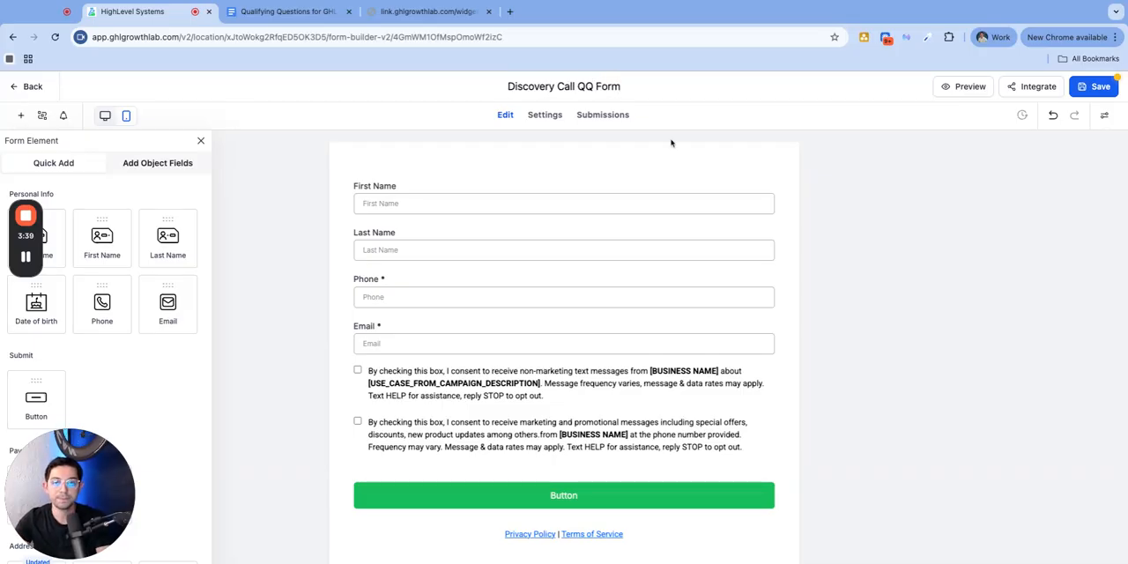
pyautogui.press('Left')
pyautogui.press('Left')
pyautogui.press('Left')
pyautogui.press('Left')
pyautogui.press('Left')
pyautogui.write('Calendar')
pyautogui.click(832, 190)
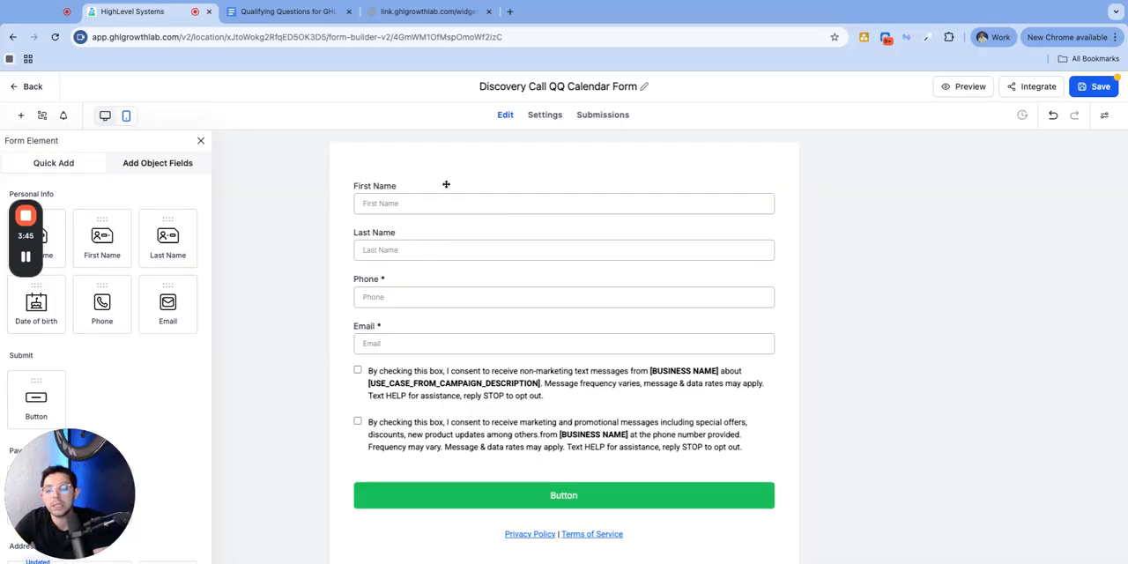
# Delete the two text-message consent checkboxes and the Privacy Policy and Terms of Service links from the form
pyautogui.click(409, 206)
pyautogui.click(397, 237)
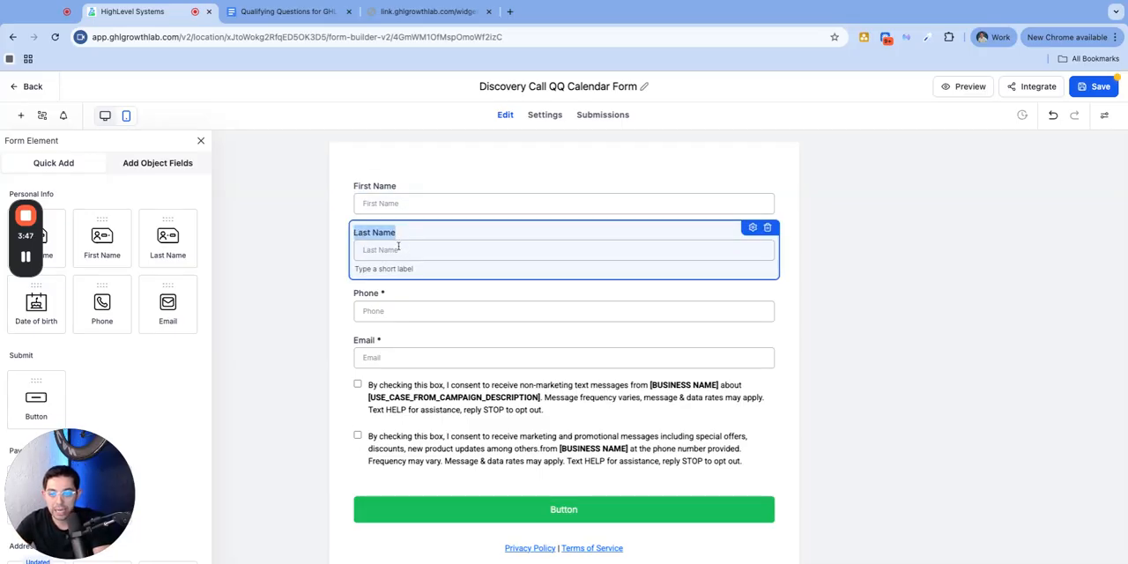
pyautogui.click(402, 310)
pyautogui.click(412, 352)
pyautogui.click(422, 404)
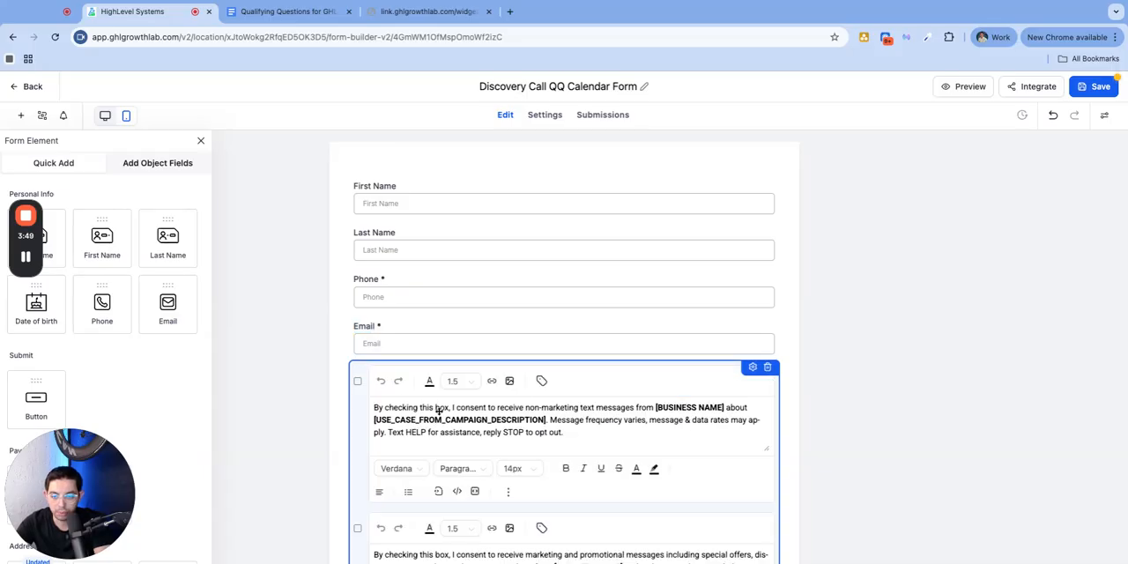
pyautogui.click(843, 339)
pyautogui.click(747, 377)
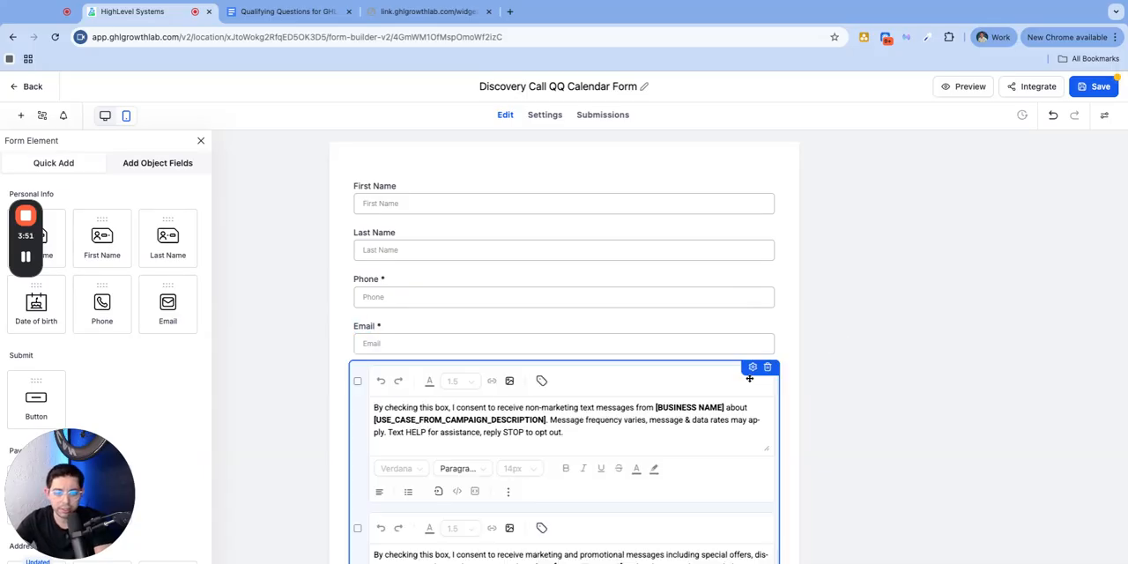
pyautogui.click(771, 369)
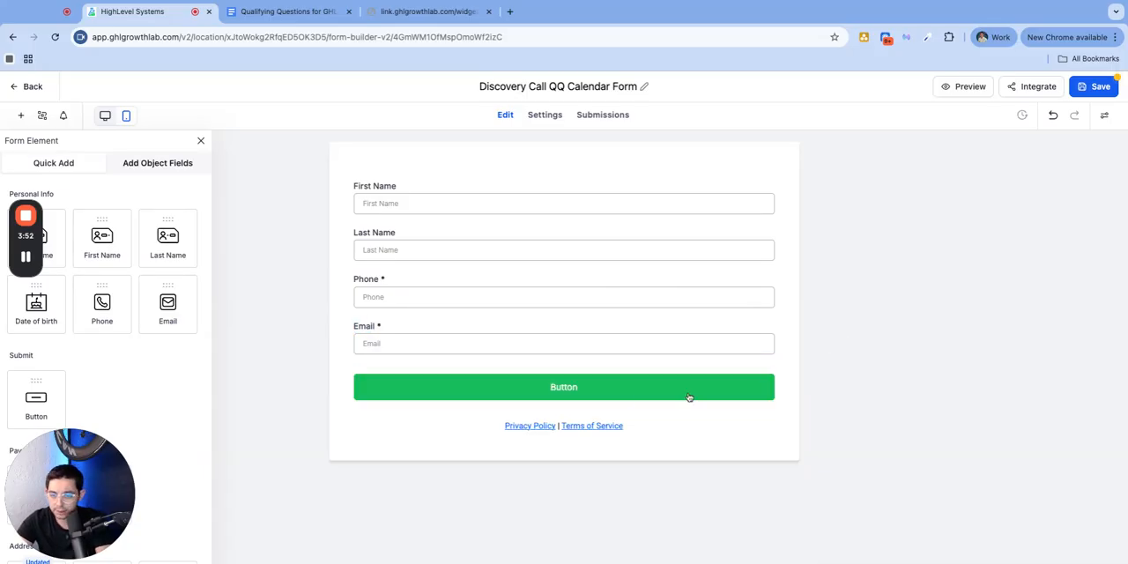
pyautogui.click(585, 425)
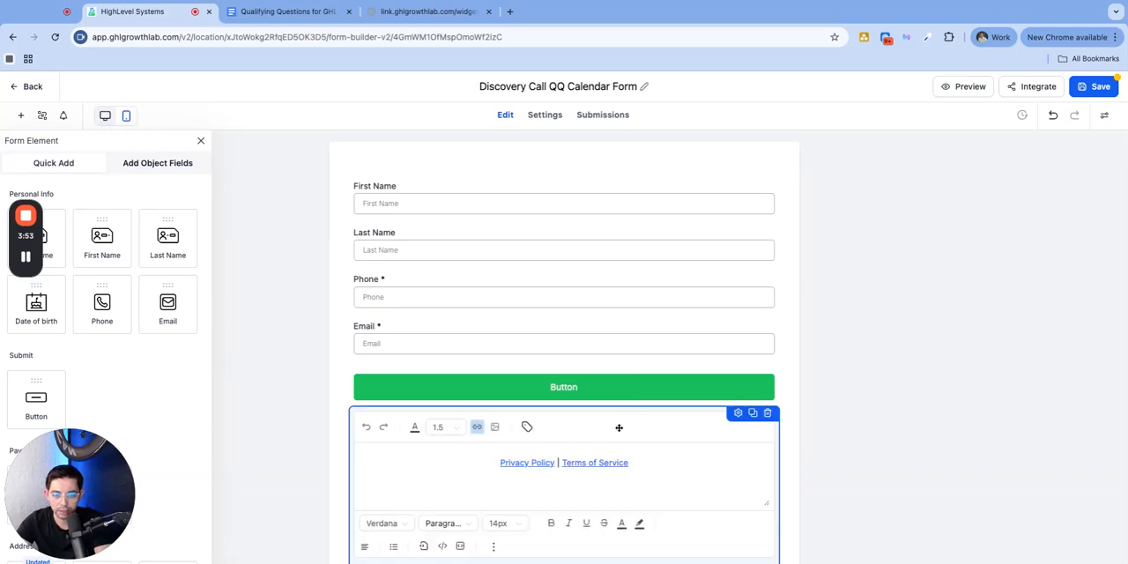
pyautogui.click(767, 414)
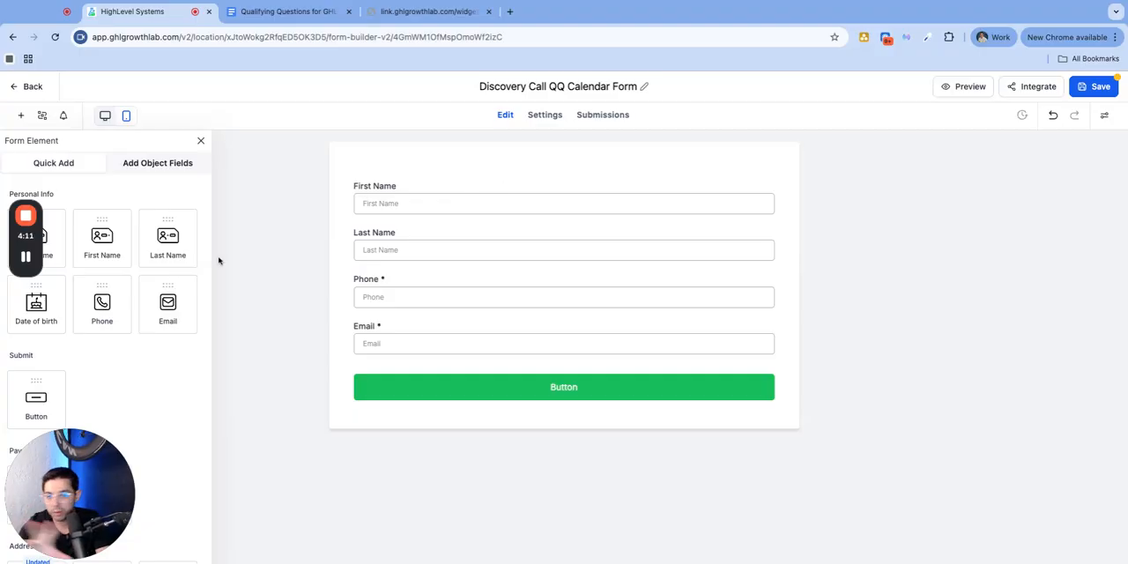
pyautogui.click(422, 189)
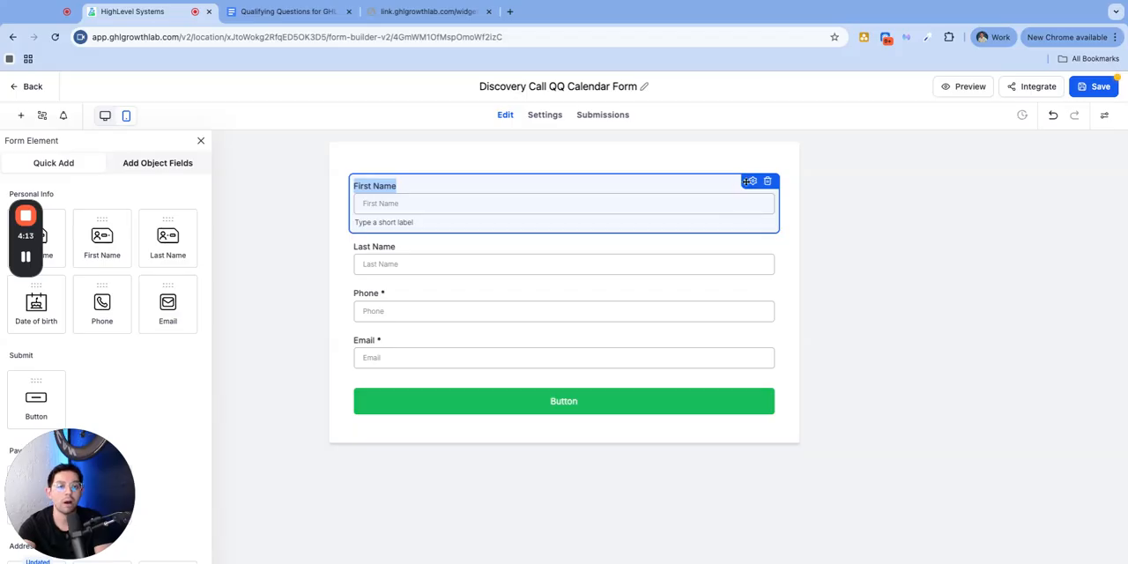
pyautogui.click(752, 180)
pyautogui.click(936, 492)
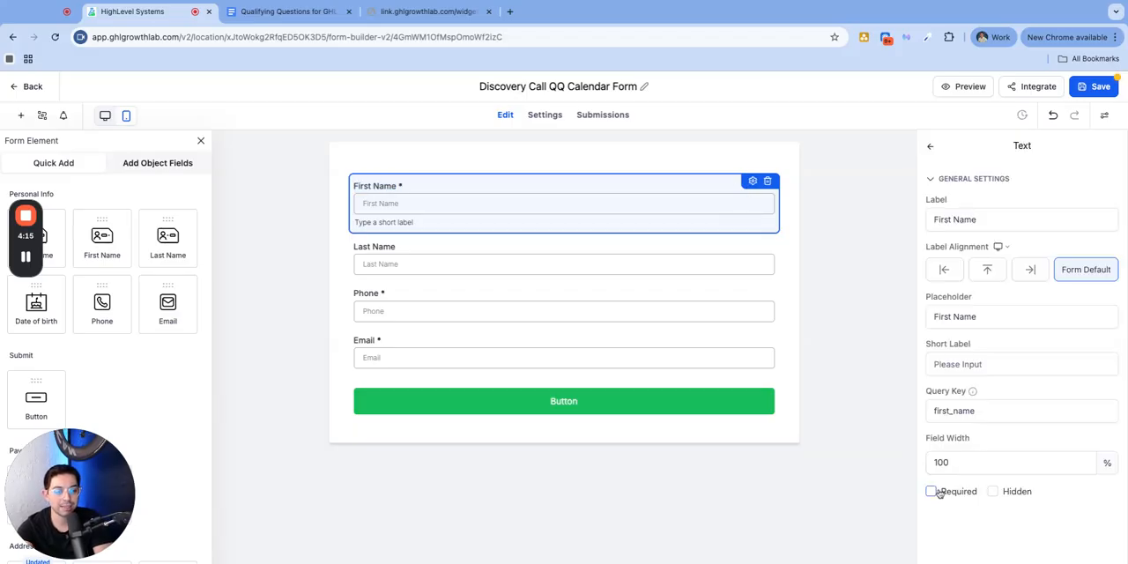
pyautogui.click(571, 251)
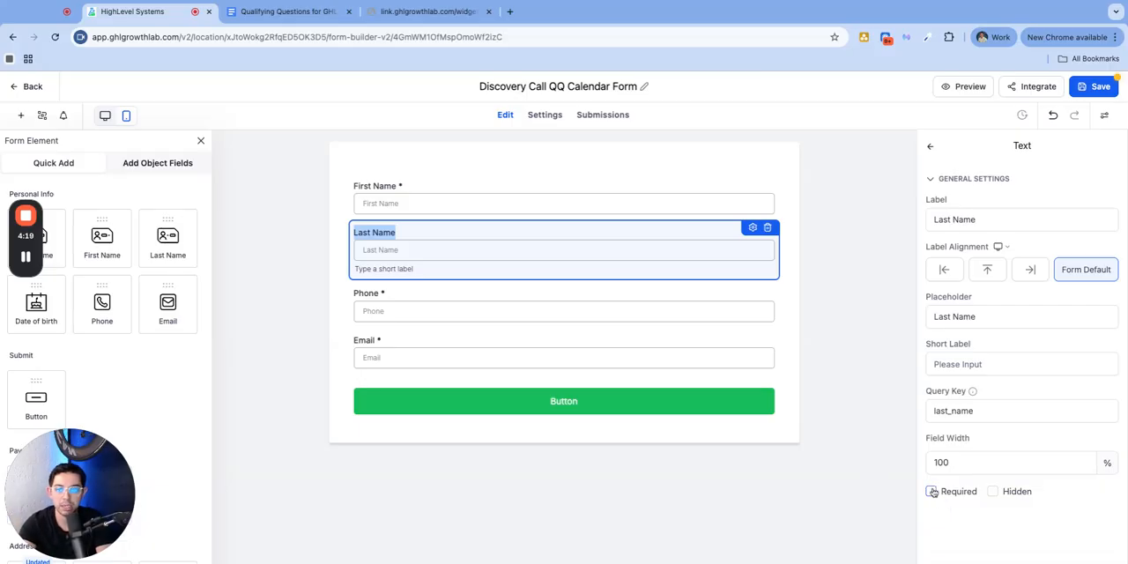
pyautogui.click(835, 304)
pyautogui.click(546, 207)
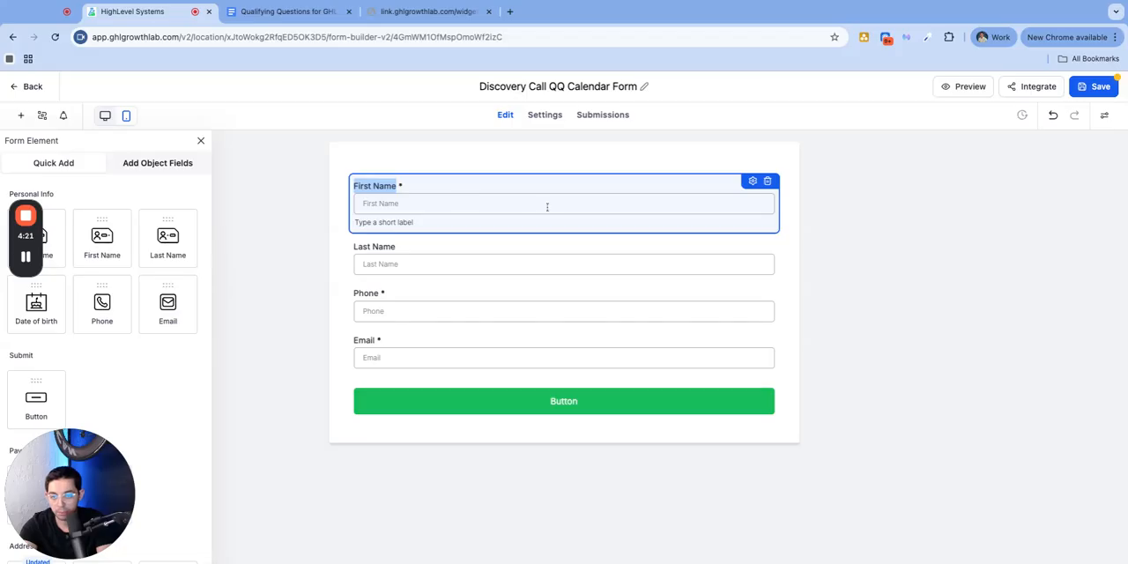
pyautogui.click(752, 181)
pyautogui.click(925, 488)
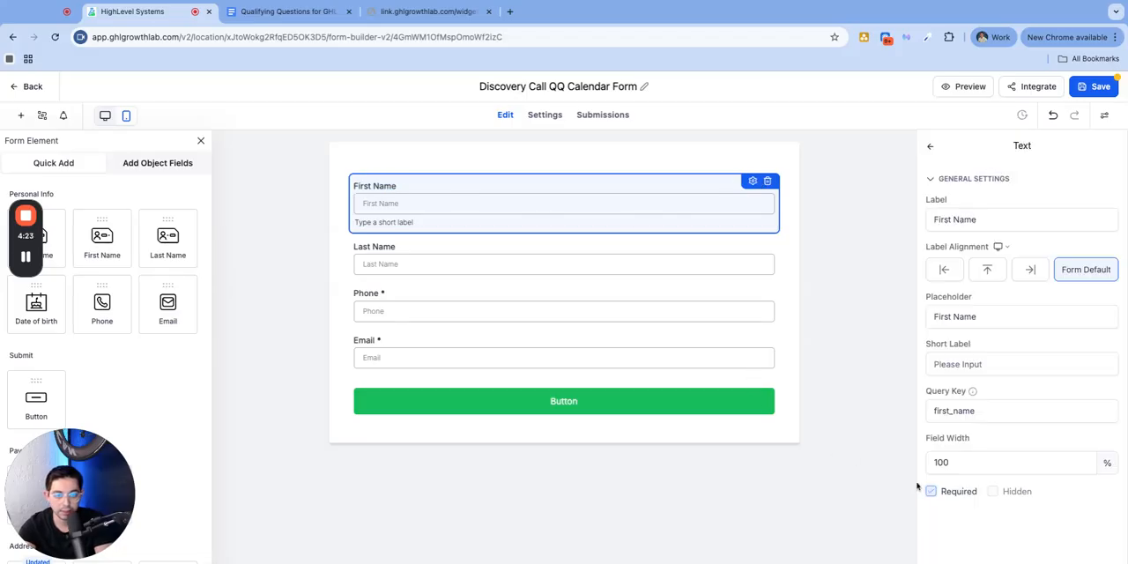
pyautogui.click(826, 249)
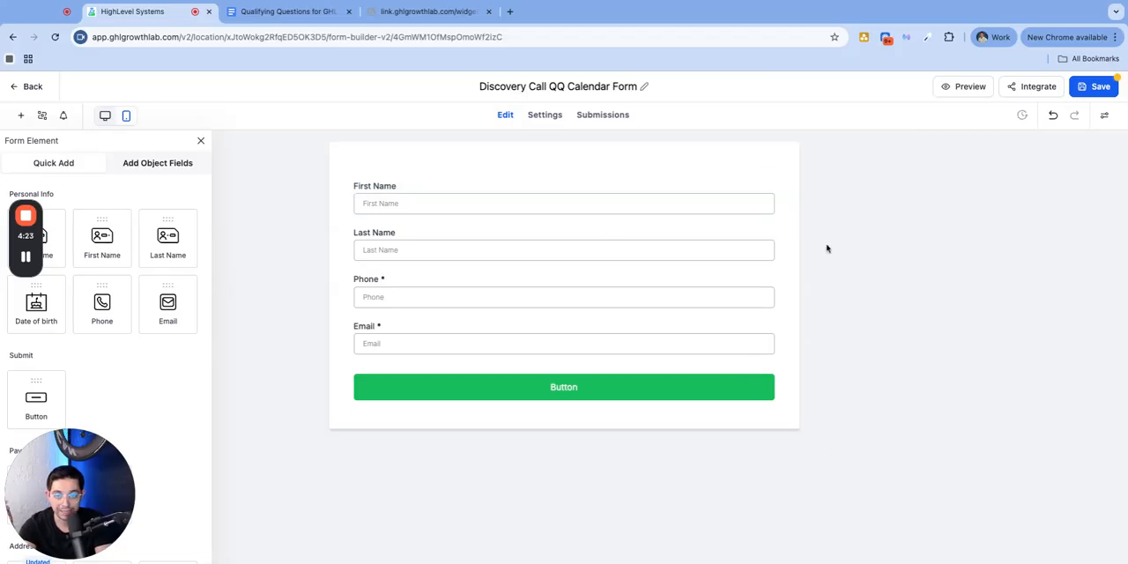
# Delete the First Name and Last Name fields from the form
pyautogui.click(401, 297)
pyautogui.click(393, 353)
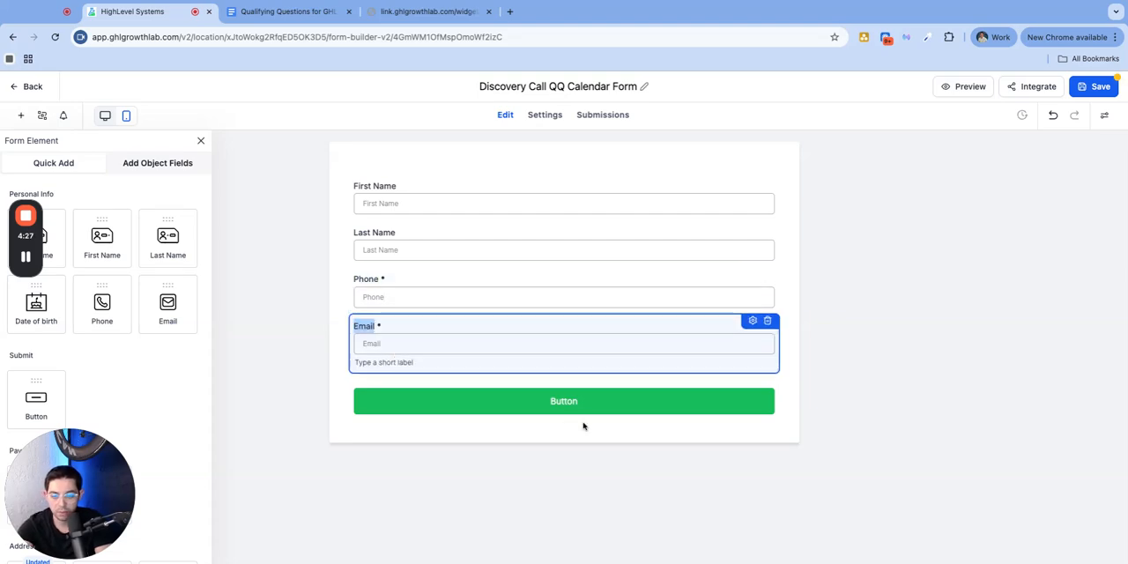
pyautogui.click(398, 187)
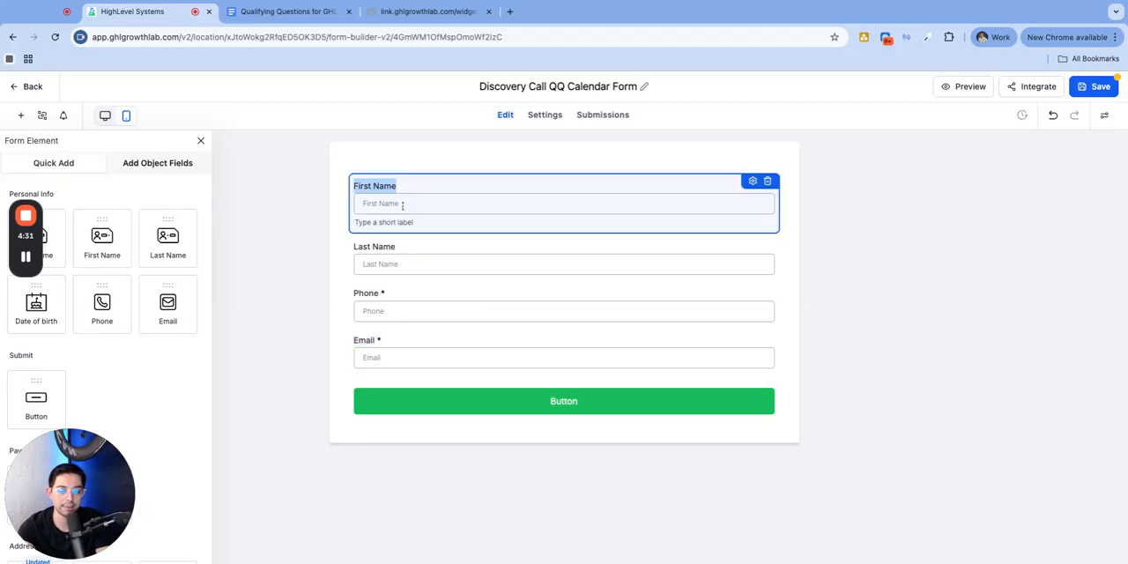
pyautogui.click(766, 181)
pyautogui.click(662, 199)
pyautogui.click(767, 180)
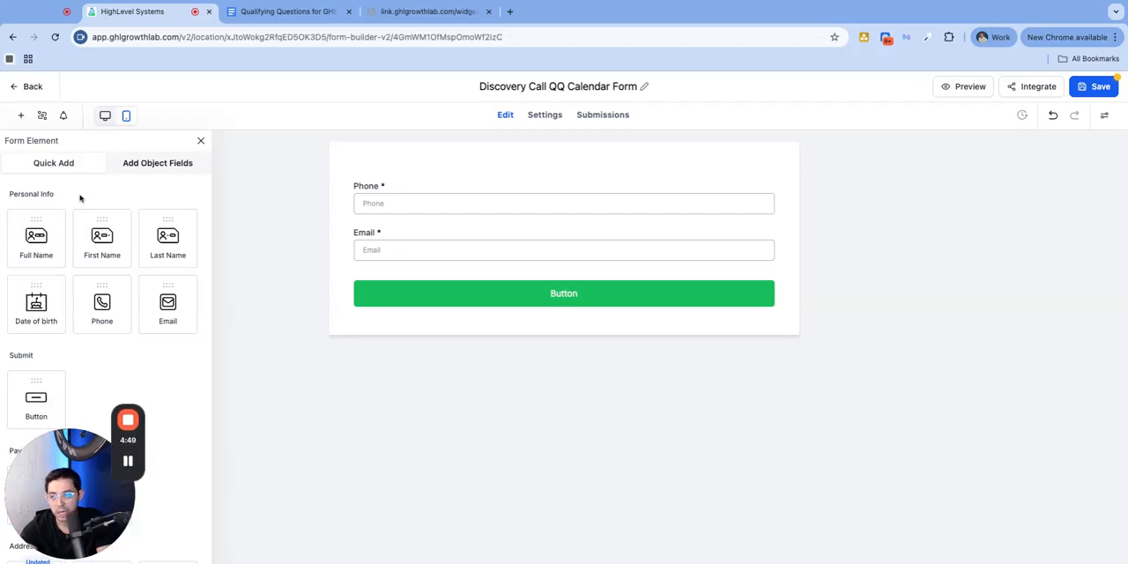
# Add a Full Name field above the Phone field and make it required
pyautogui.moveTo(56, 262); pyautogui.dragTo(397, 187)
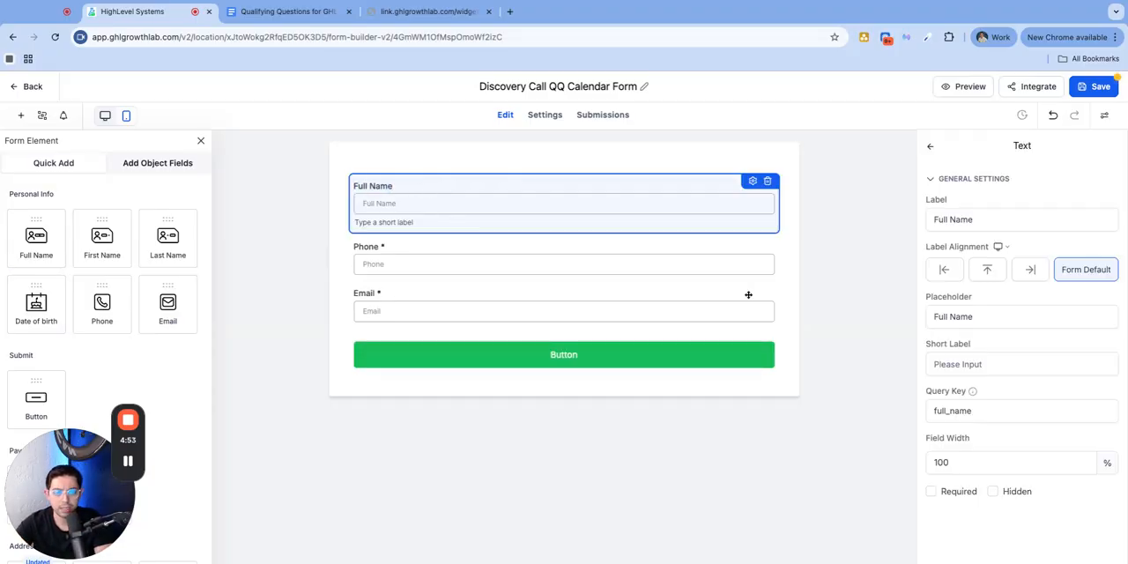
pyautogui.click(931, 491)
pyautogui.click(808, 245)
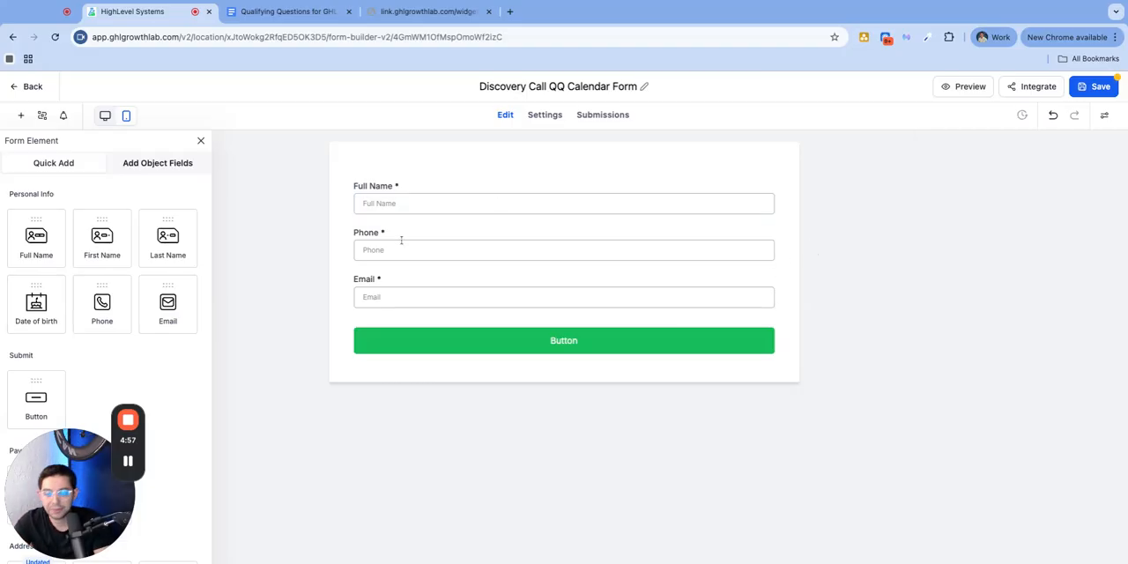
# Move the Email field between Full Name and Phone and check the order of the three contact fields
pyautogui.click(401, 238)
pyautogui.click(403, 282)
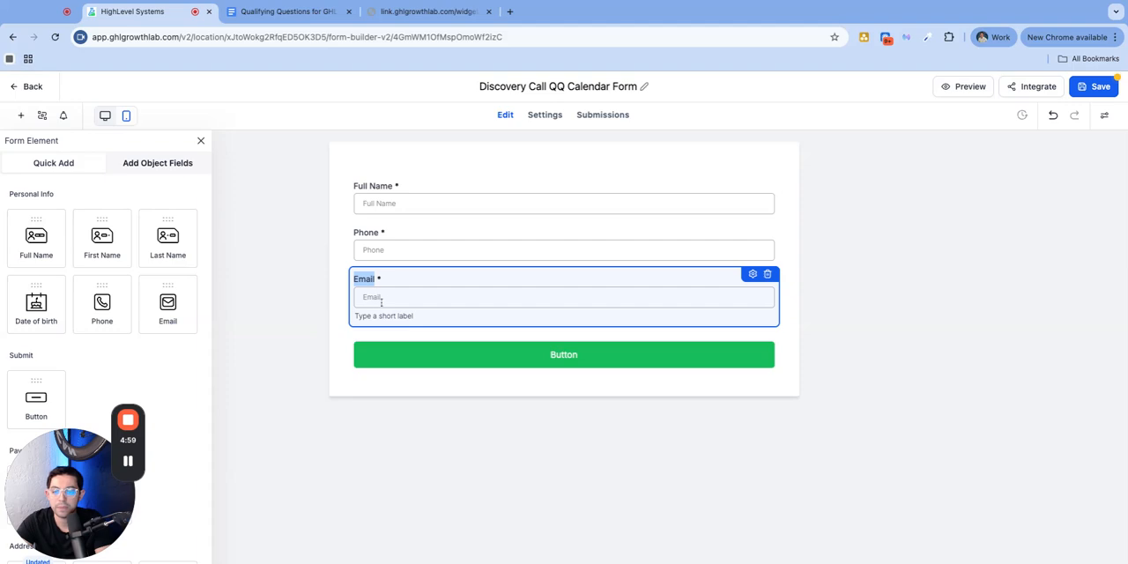
pyautogui.moveTo(478, 277); pyautogui.dragTo(478, 247)
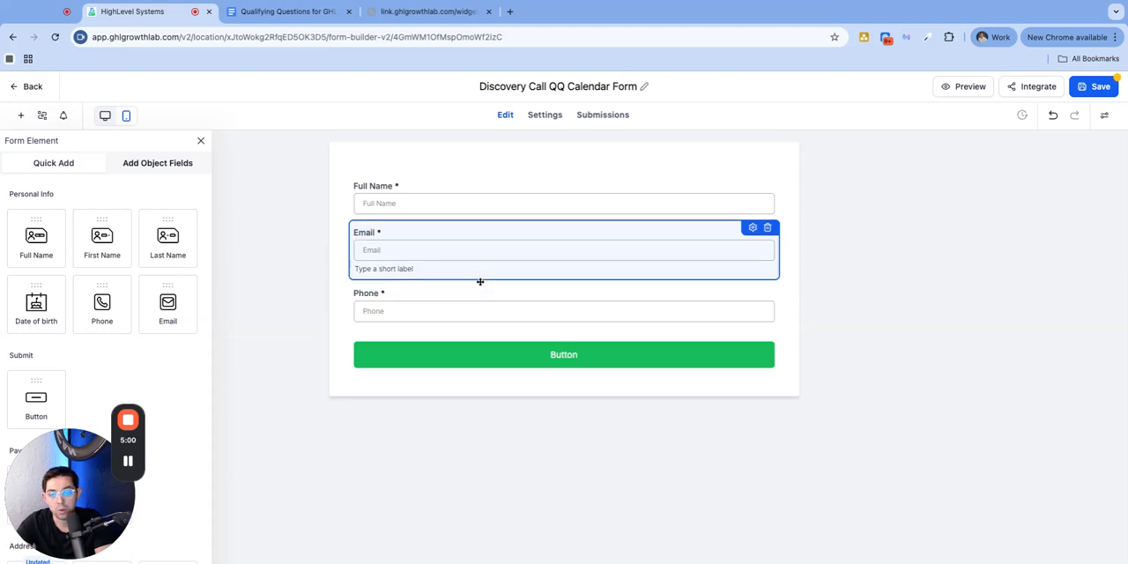
pyautogui.click(412, 193)
pyautogui.click(401, 261)
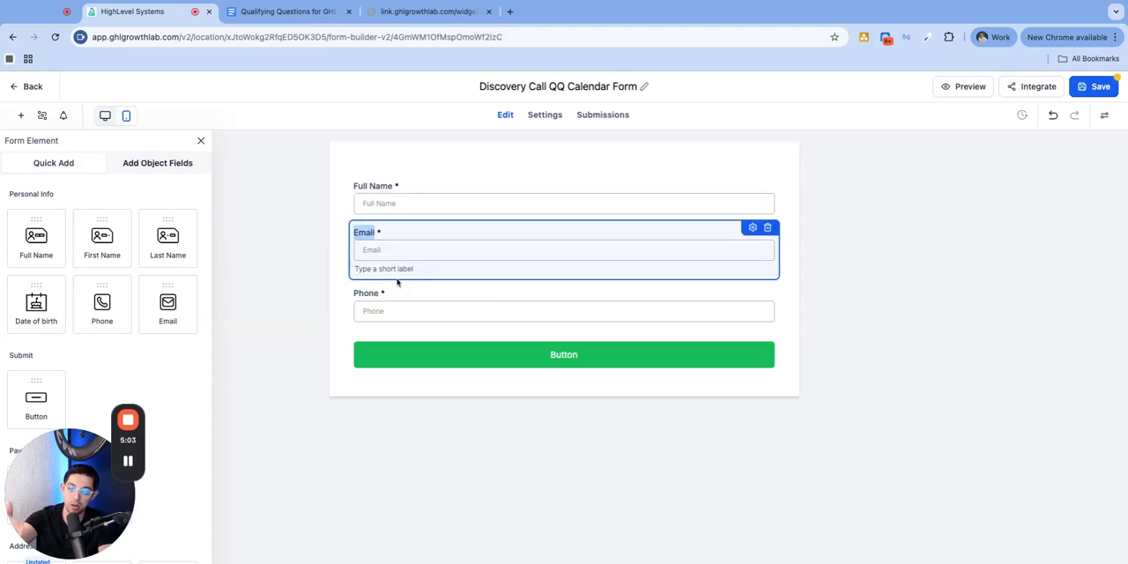
pyautogui.click(396, 294)
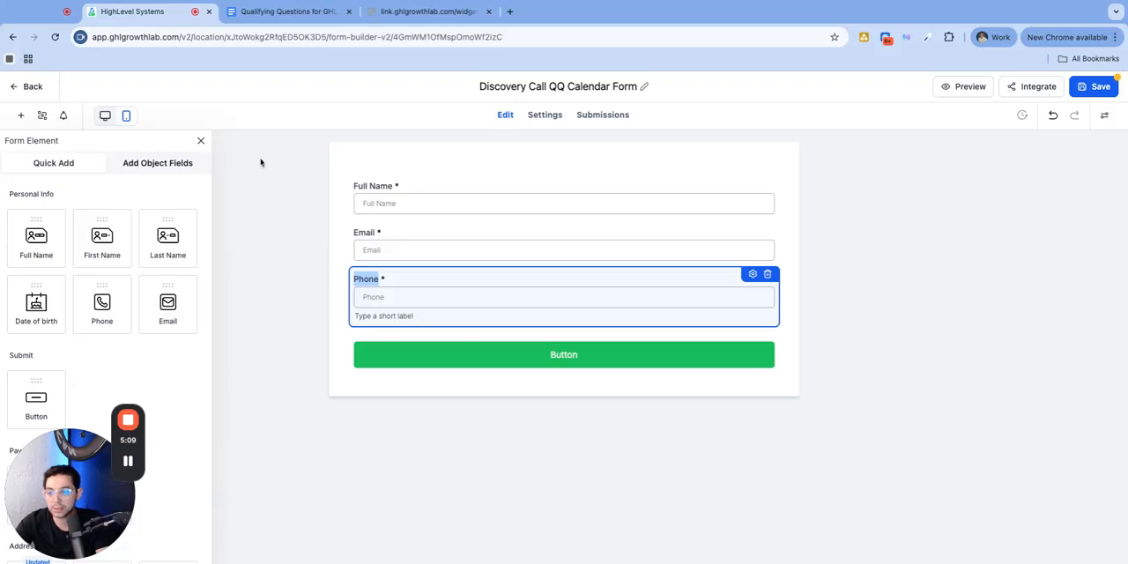
# Add the "Are you a GHL Master?" custom field from the contact's QQS group between the Phone field and the submit button
pyautogui.click(164, 162)
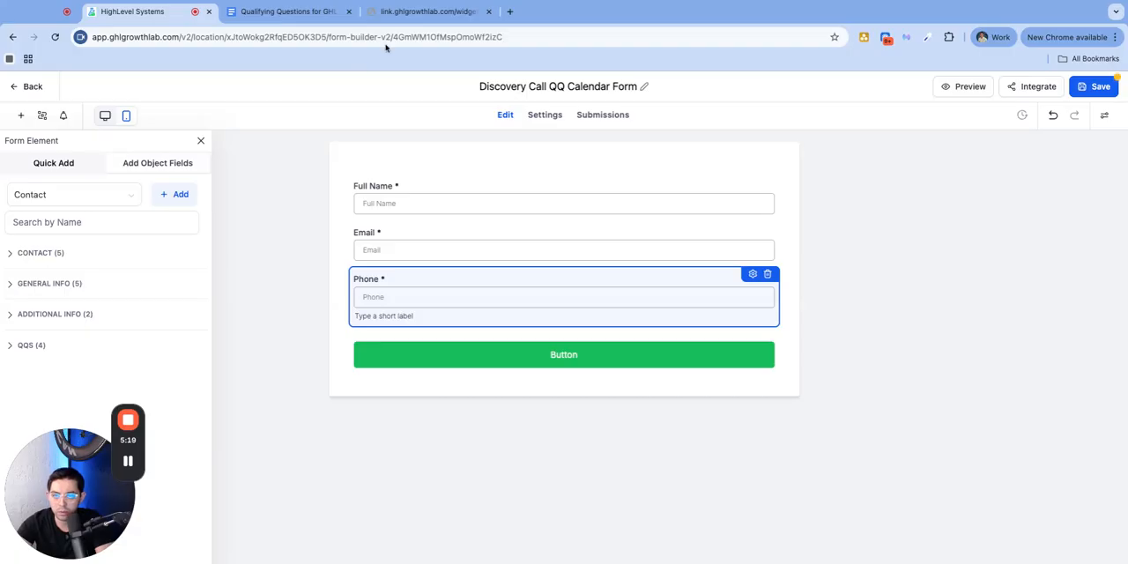
pyautogui.click(44, 349)
pyautogui.moveTo(92, 456); pyautogui.dragTo(234, 280)
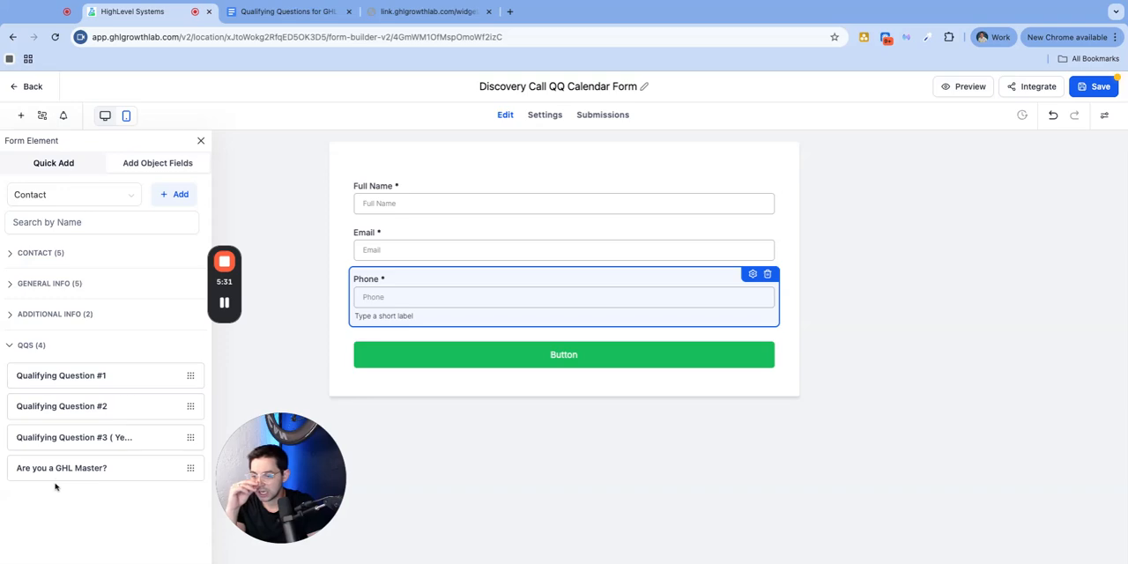
pyautogui.moveTo(56, 468); pyautogui.dragTo(435, 377)
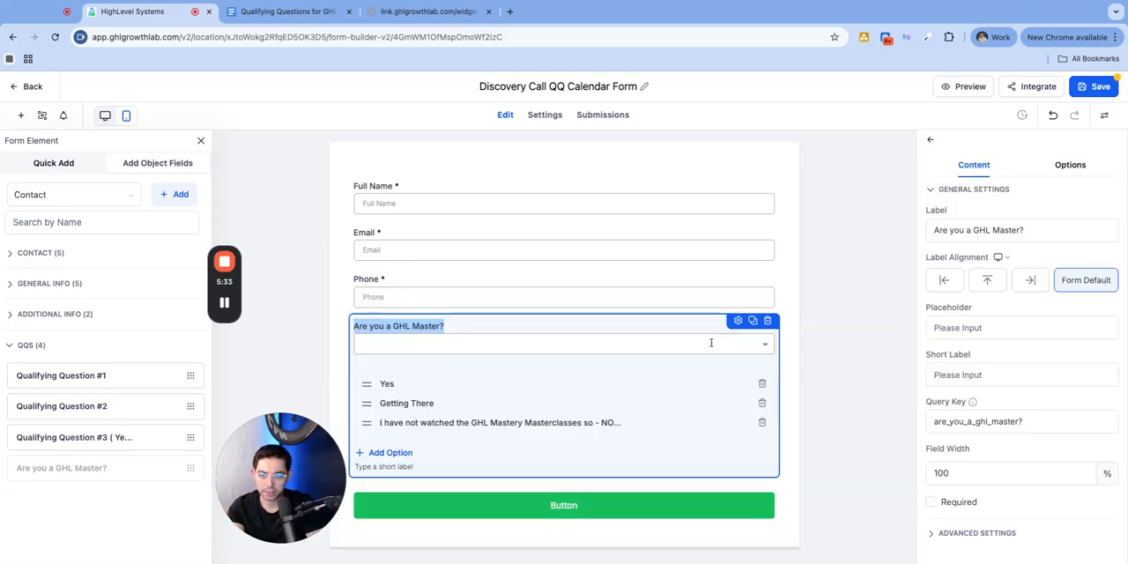
# Delete the "Are you a GHL Master?" custom field from the form
pyautogui.click(809, 352)
pyautogui.click(518, 347)
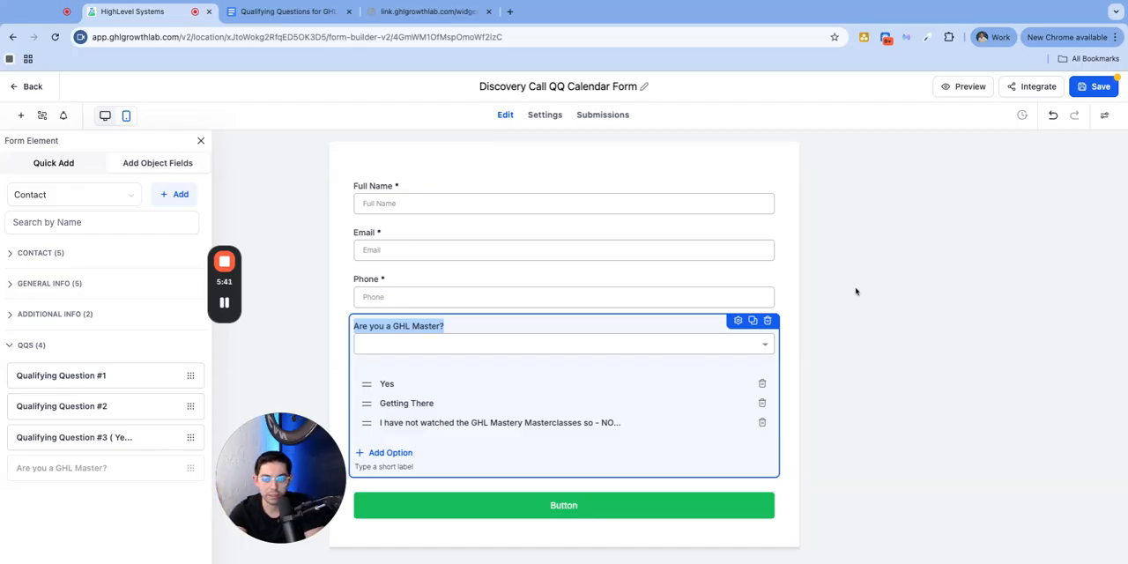
pyautogui.click(921, 278)
pyautogui.click(401, 334)
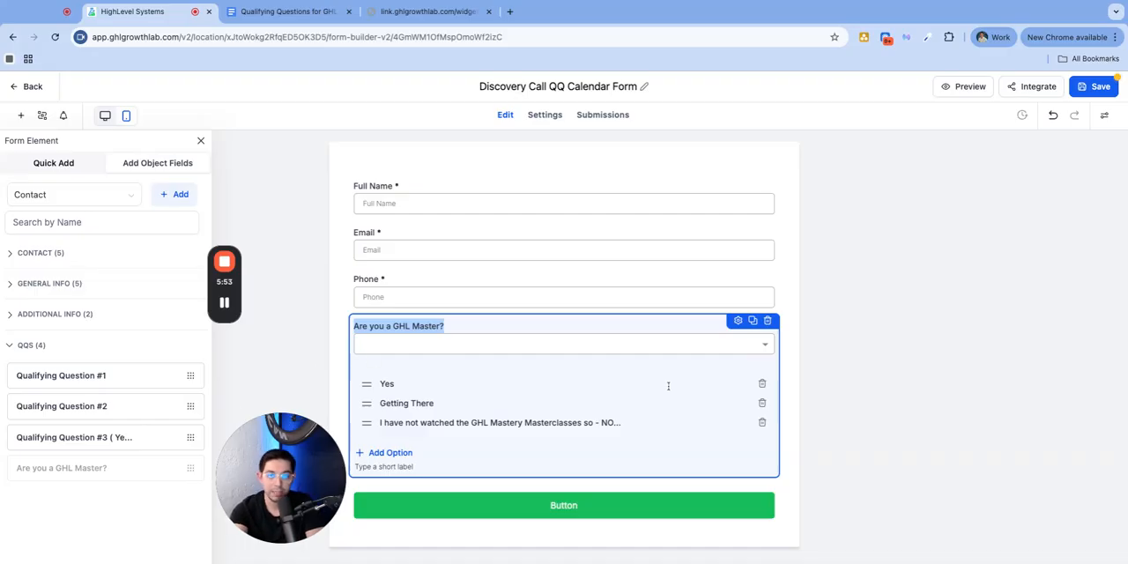
pyautogui.click(767, 320)
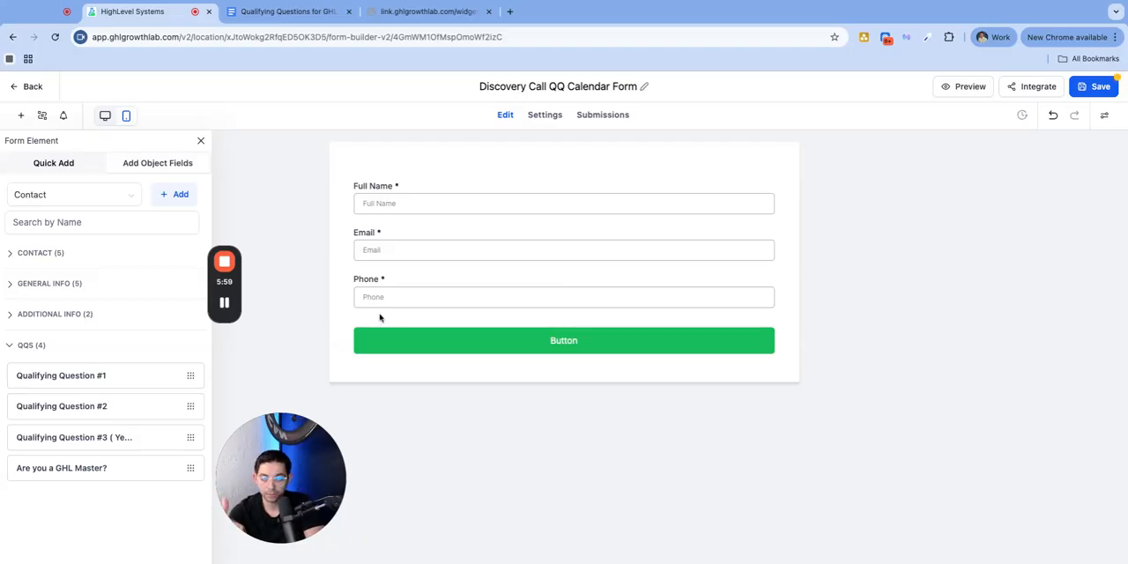
# Switch to the Google Doc and review the list of qualifying questions for the calendar form
pyautogui.click(285, 12)
pyautogui.scroll(-5, 468, 449)
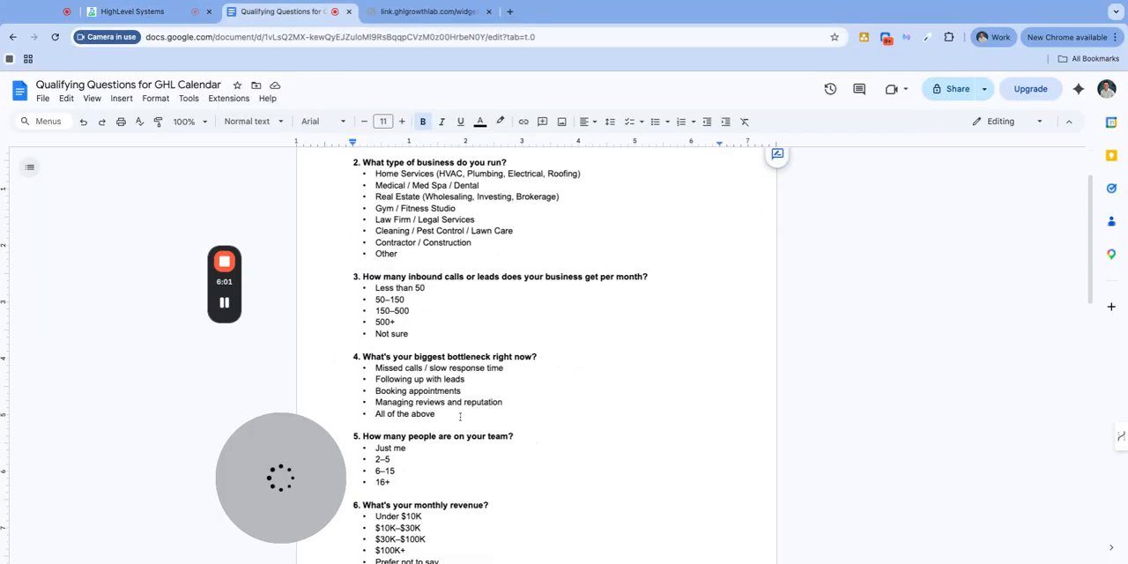
pyautogui.scroll(-3, 468, 449)
pyautogui.scroll(6, 473, 428)
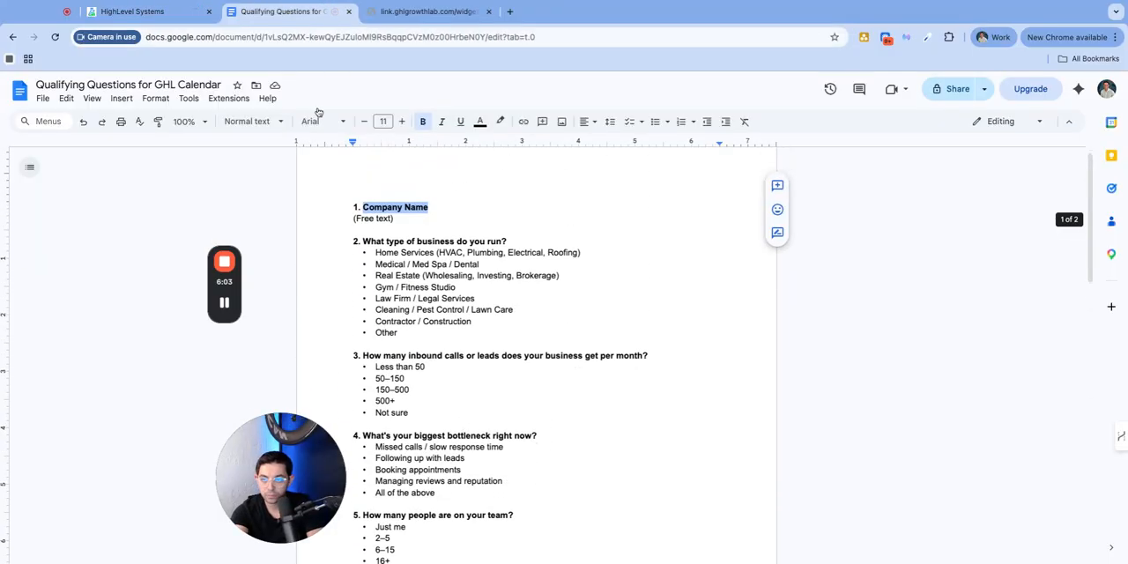
# Return to the form builder and change the green button's text to "Submit"
pyautogui.click(185, 17)
pyautogui.click(622, 340)
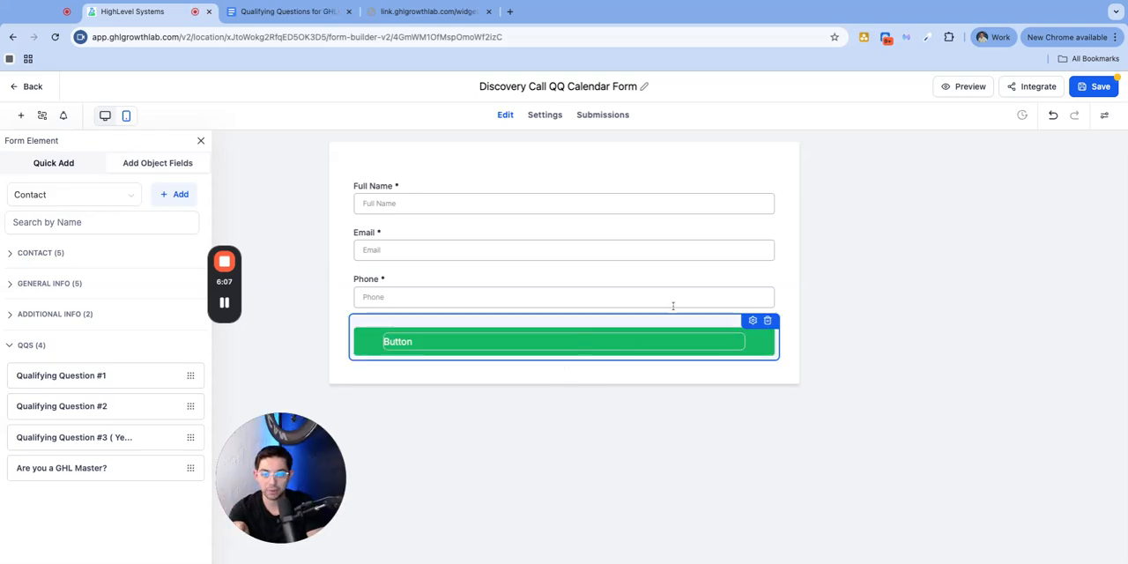
pyautogui.click(754, 322)
pyautogui.doubleClick(982, 362)
pyautogui.write('Submit')
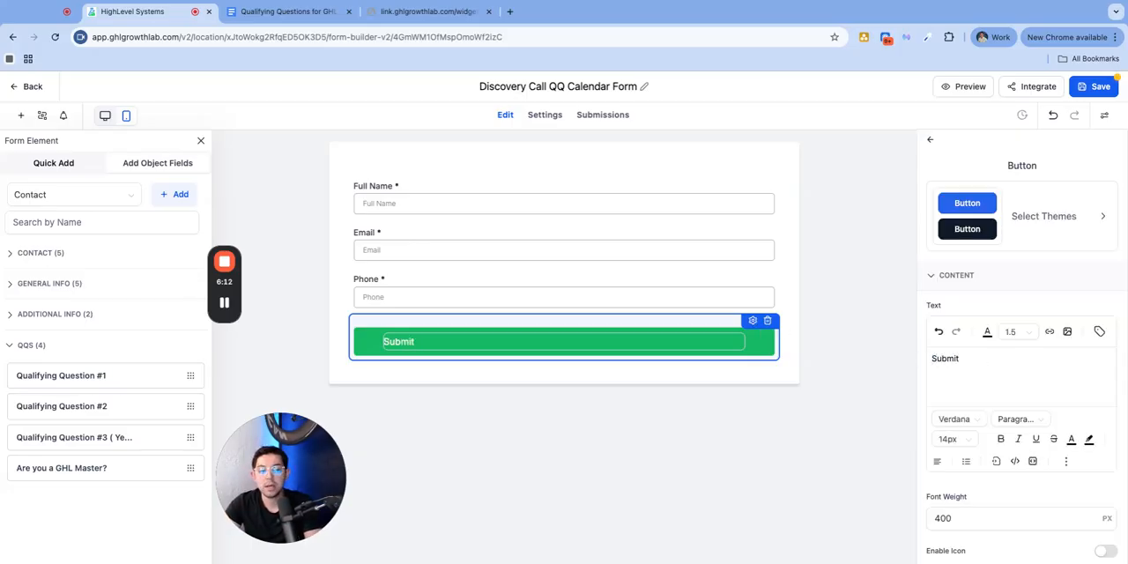
pyautogui.click(859, 377)
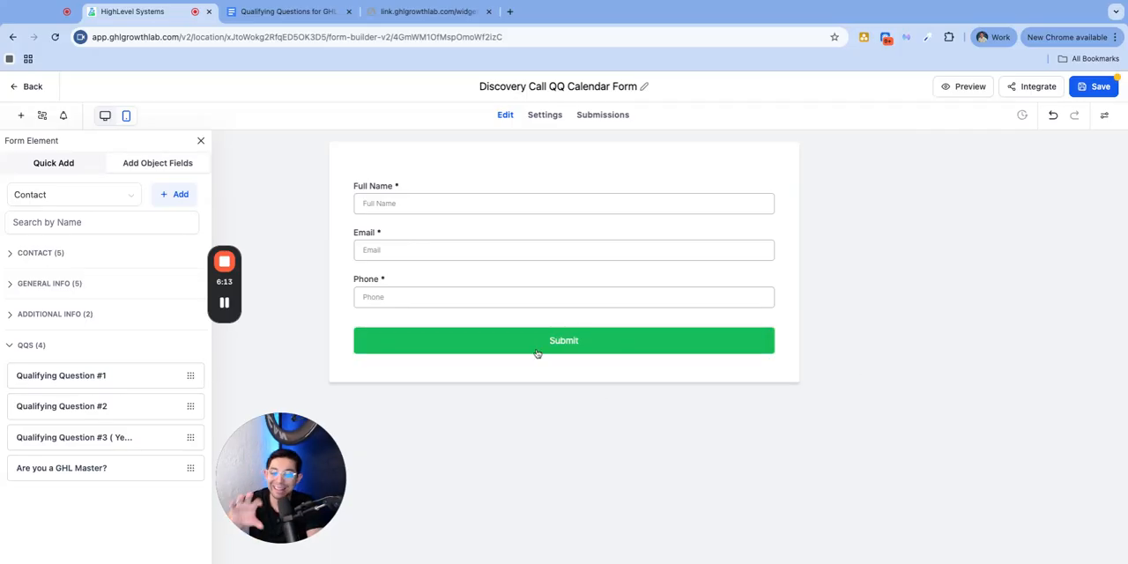
# Check the details page of the private call booking widget, and save the Discovery Call QQ Calendar Form
pyautogui.click(419, 10)
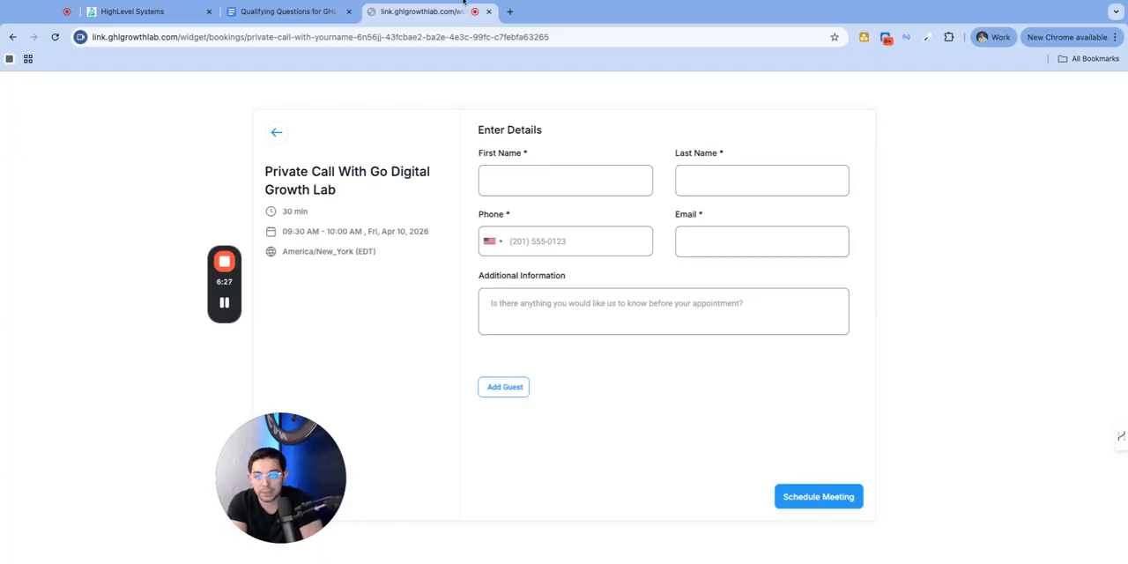
pyautogui.click(291, 12)
pyautogui.click(132, 11)
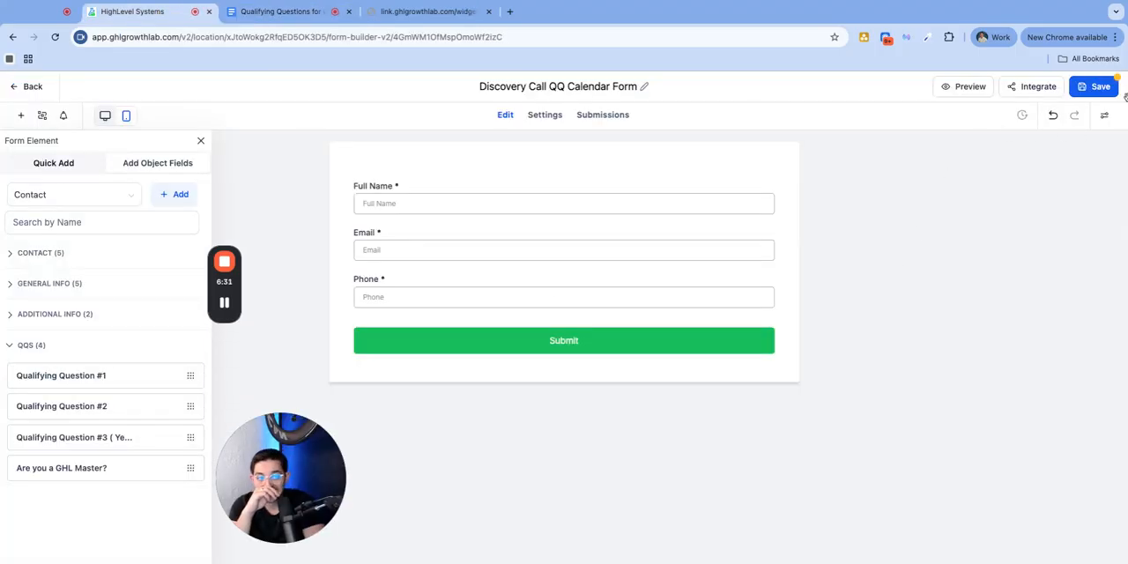
pyautogui.click(1098, 88)
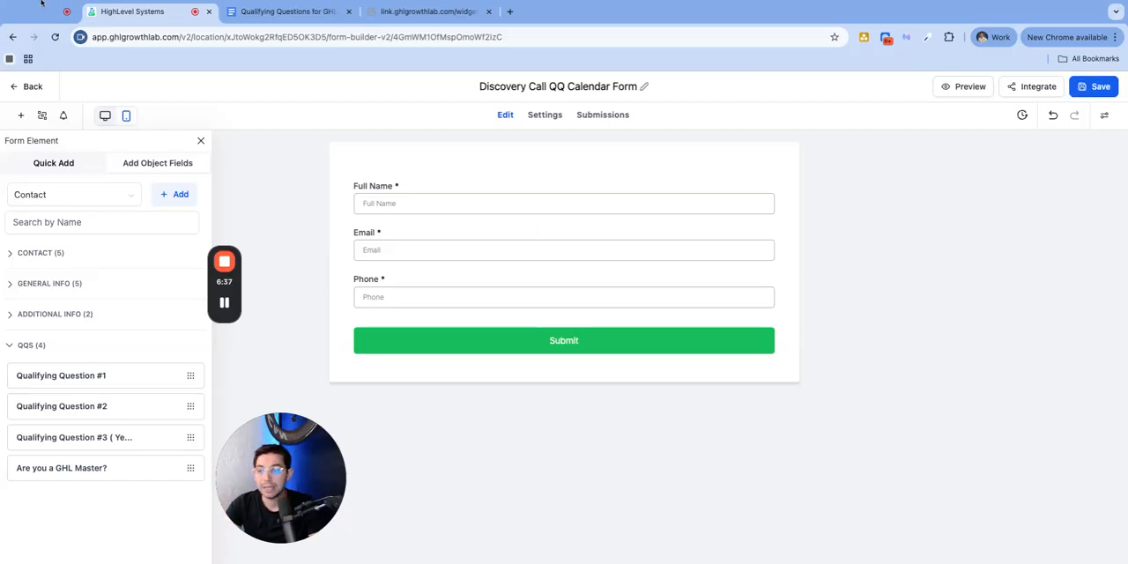
# Leave the form builder and open the folder list in the account's Custom Fields settings
pyautogui.click(32, 86)
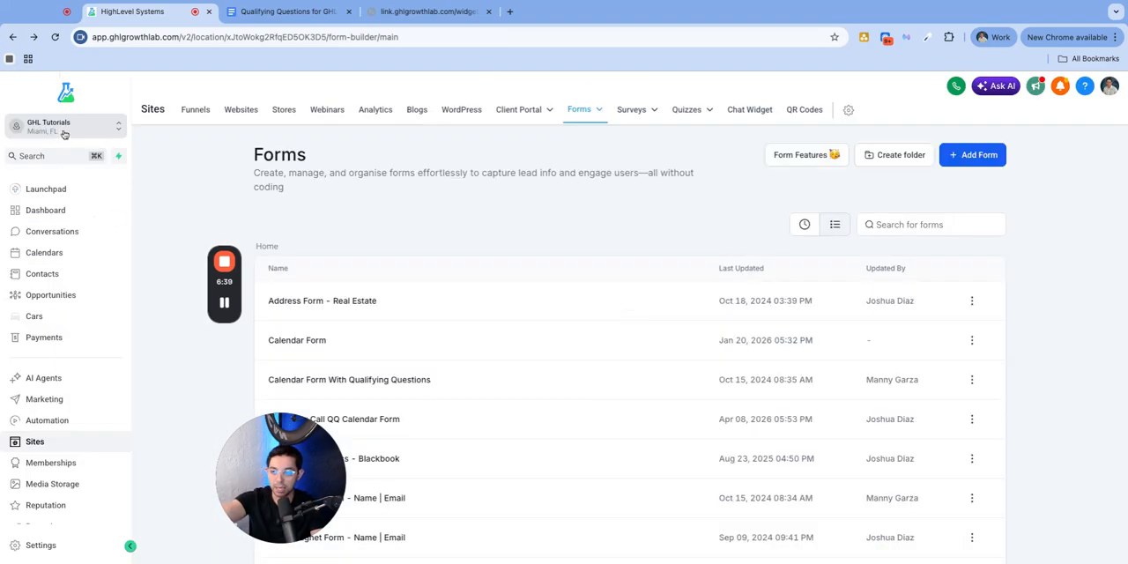
pyautogui.click(37, 545)
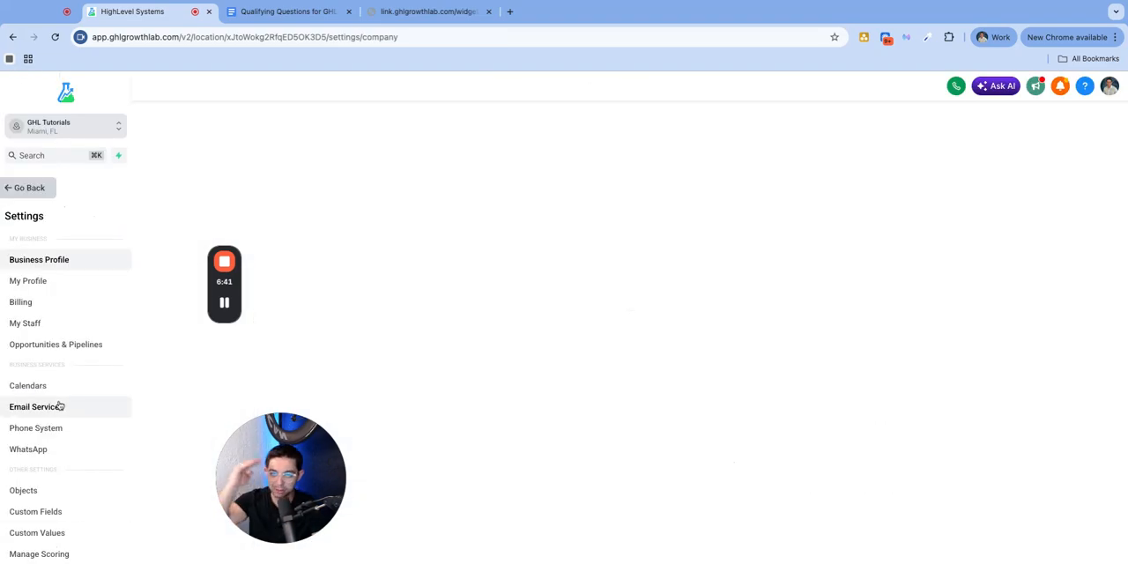
pyautogui.scroll(-3, 75, 281)
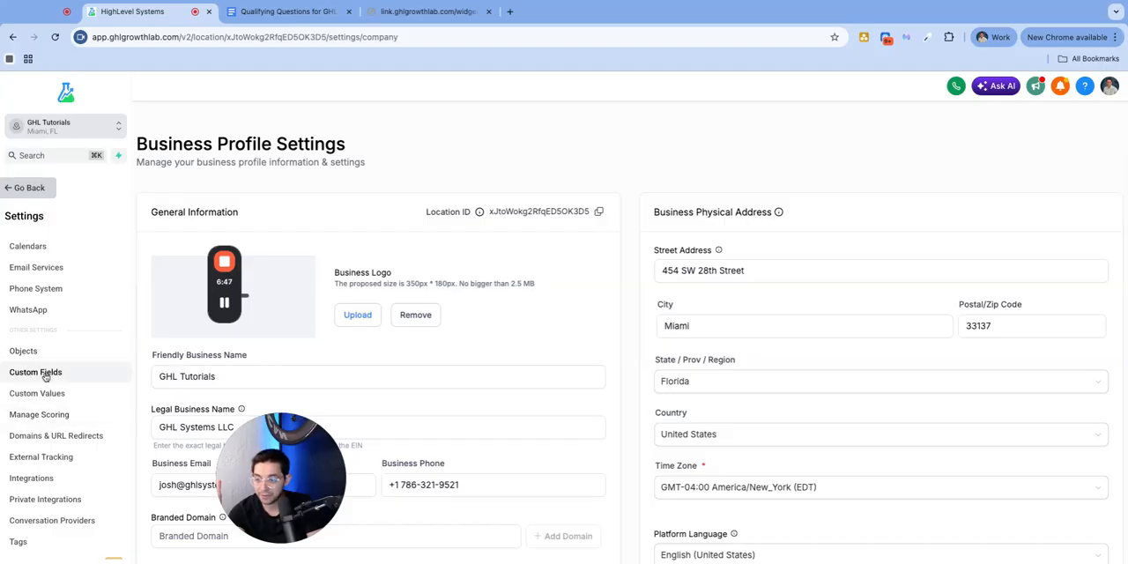
pyautogui.click(46, 377)
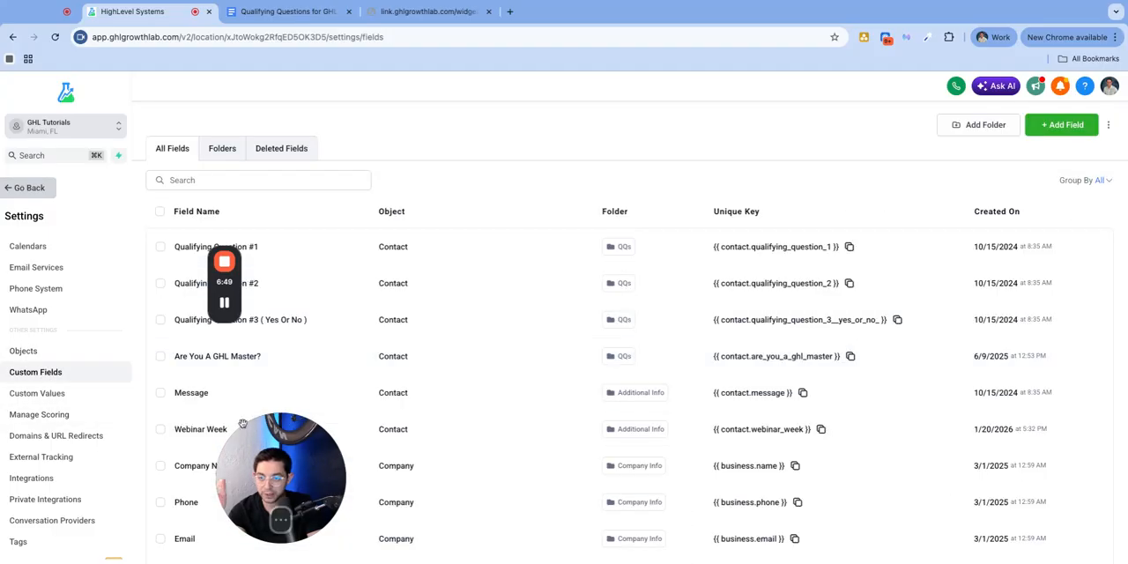
pyautogui.moveTo(231, 280)
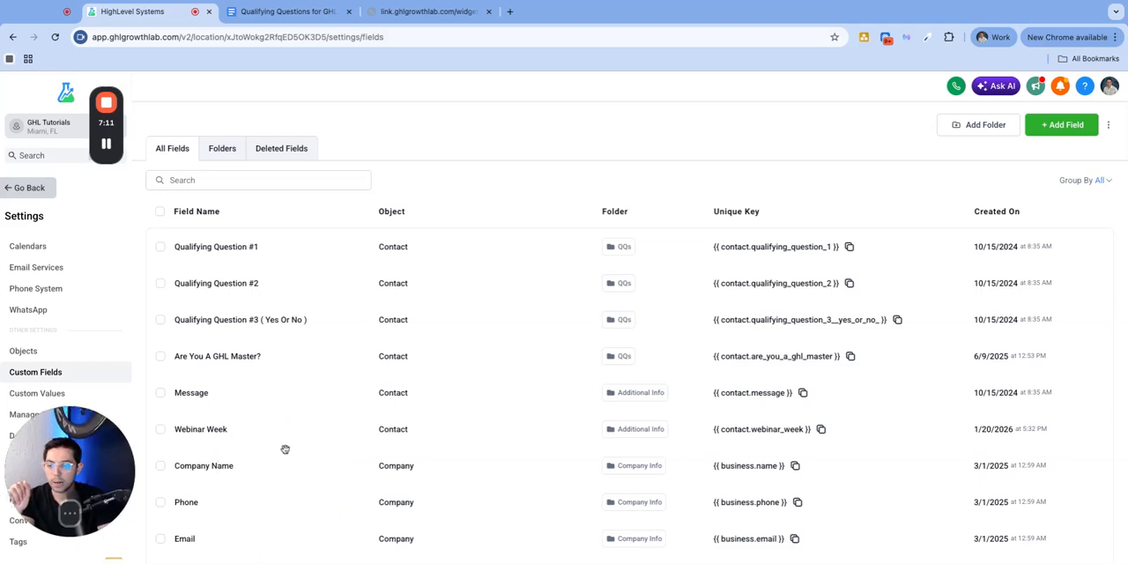
pyautogui.click(236, 154)
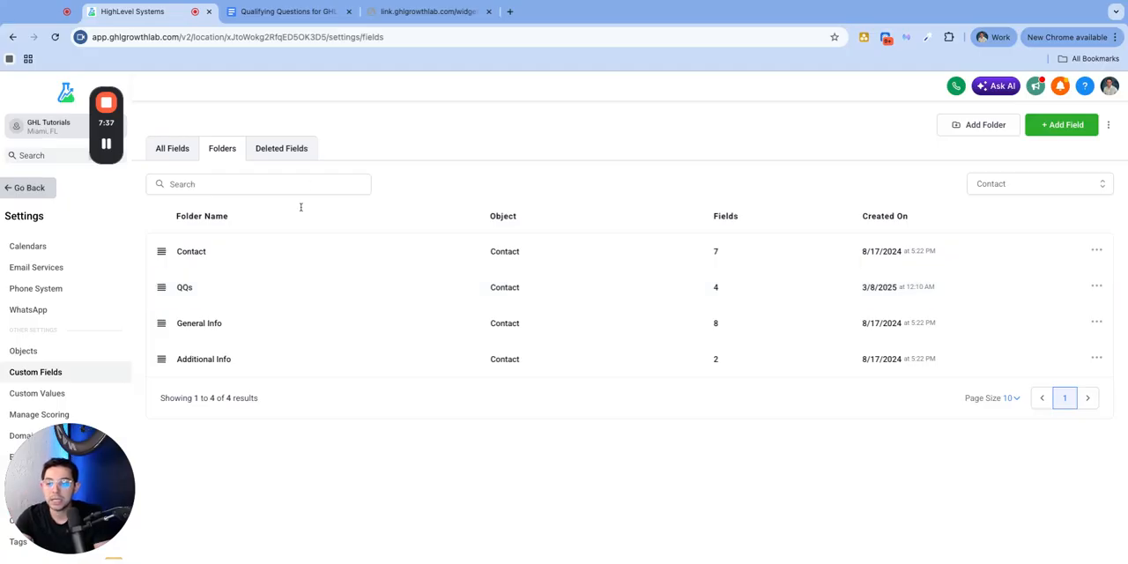
# Create a custom field folder named "Calendar QQs" for the Contact object and move it directly below the Contact folder
pyautogui.click(984, 124)
pyautogui.click(496, 297)
pyautogui.write('Ca')
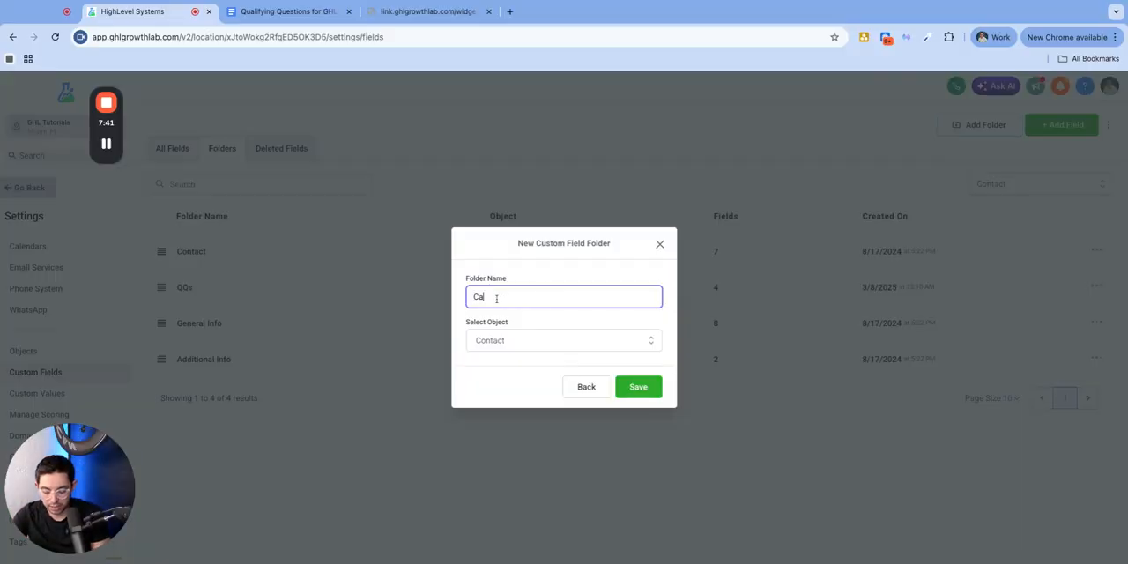
pyautogui.write('lendar QQs')
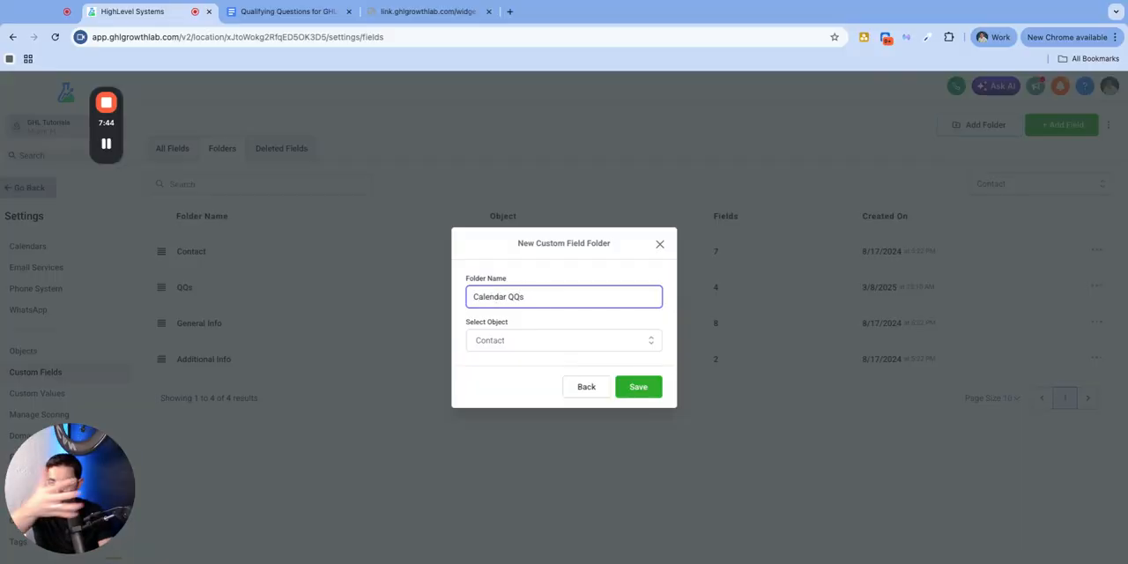
pyautogui.click(629, 390)
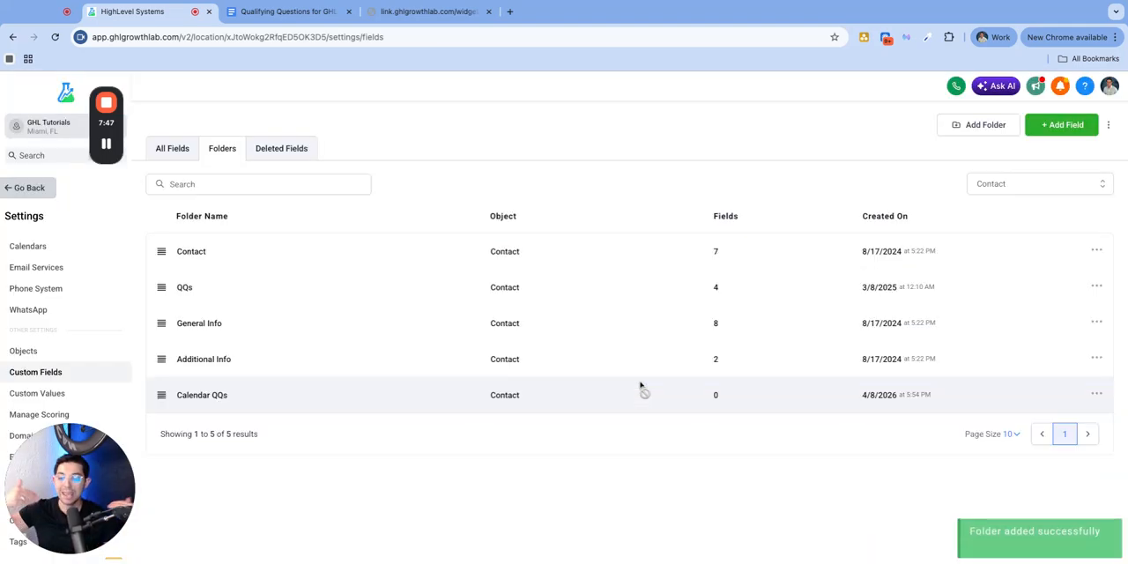
pyautogui.doubleClick(724, 396)
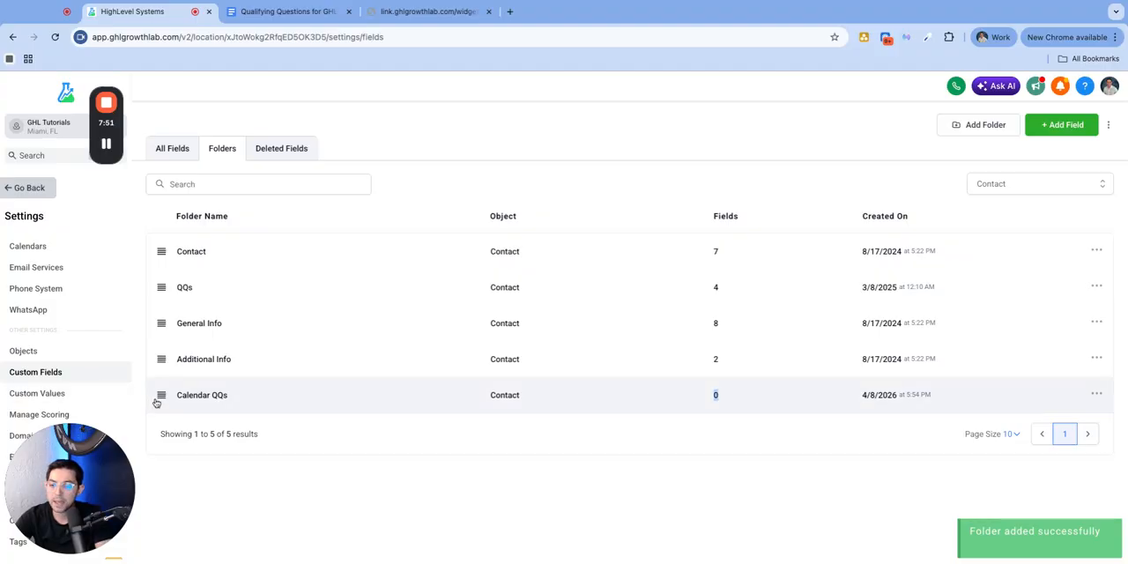
pyautogui.moveTo(162, 397); pyautogui.dragTo(181, 289)
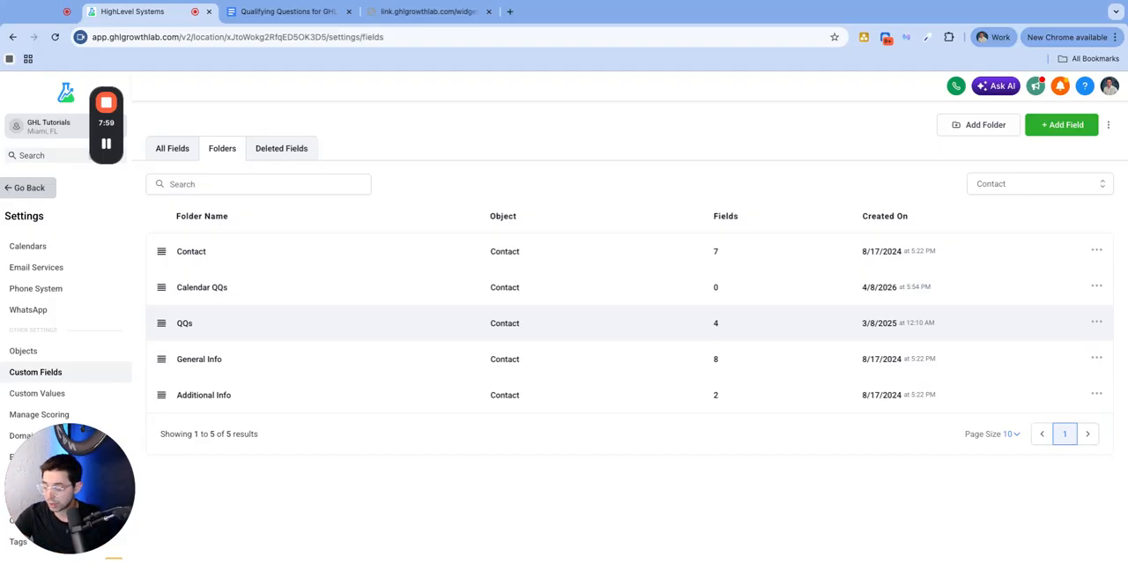
# Start a new custom field inside the Calendar QQs folder and look over the available field types
pyautogui.click(204, 290)
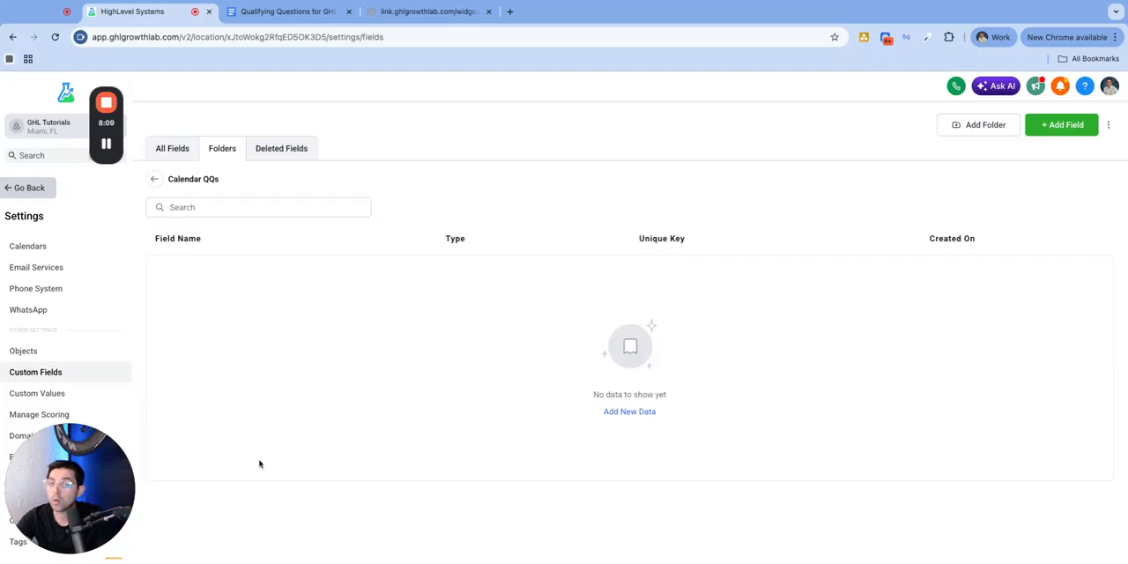
pyautogui.click(1066, 132)
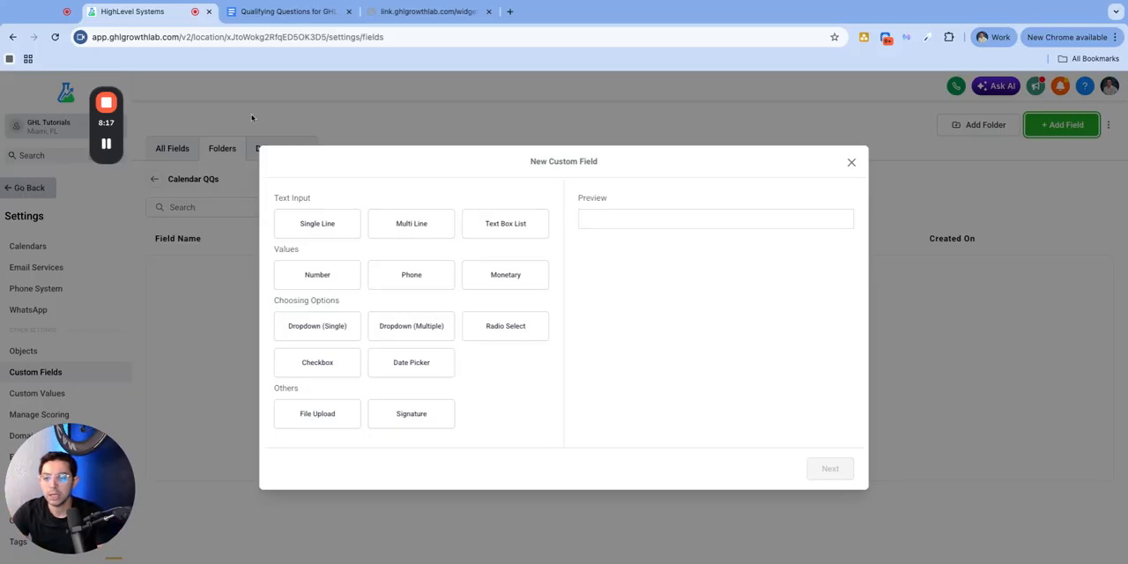
pyautogui.click(319, 224)
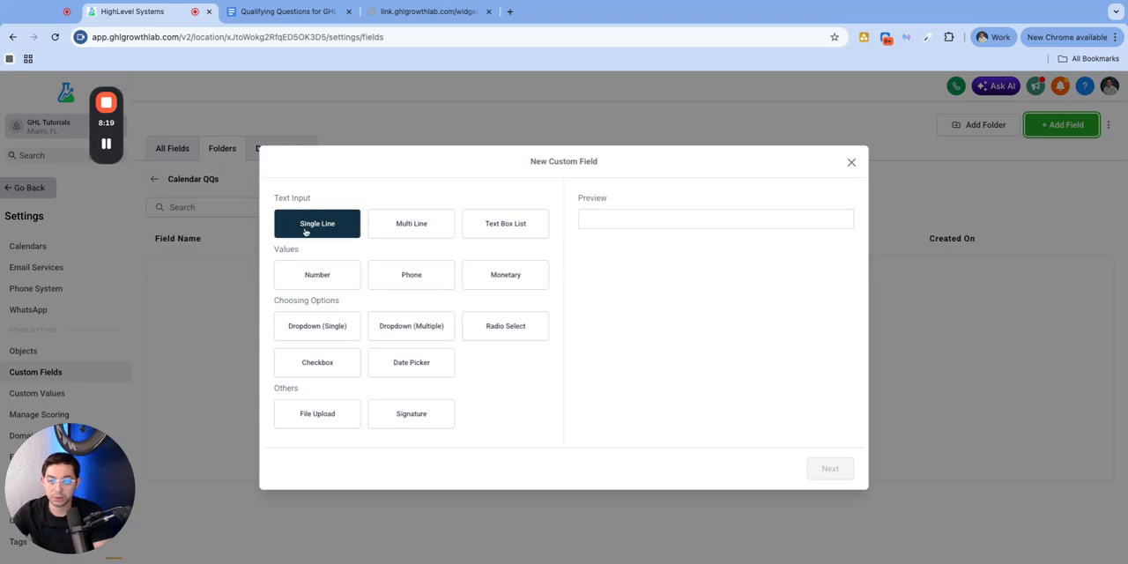
pyautogui.click(434, 221)
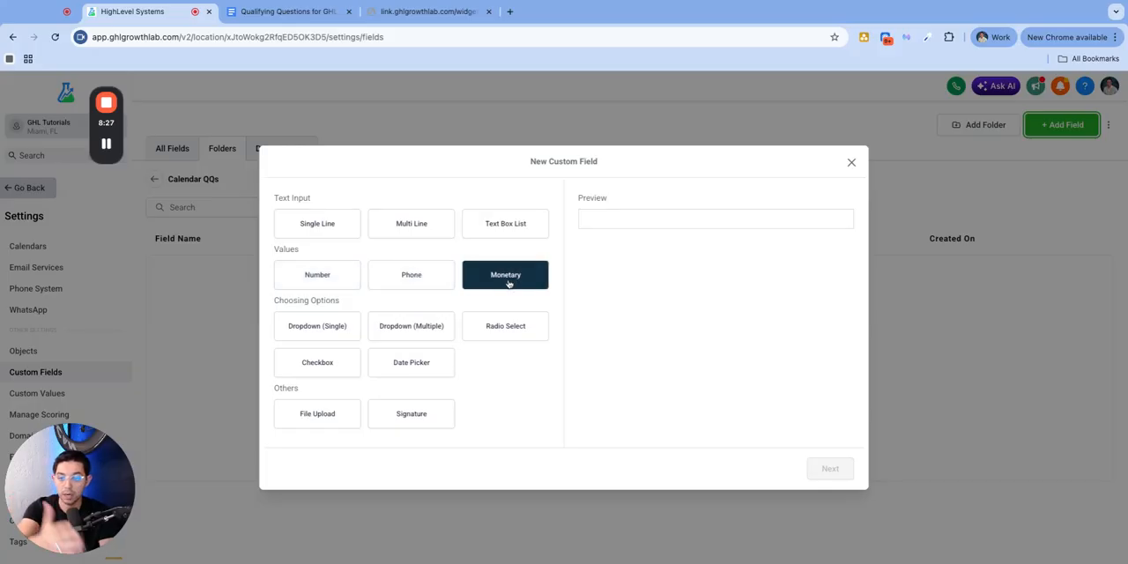
pyautogui.moveTo(261, 305); pyautogui.dragTo(348, 305)
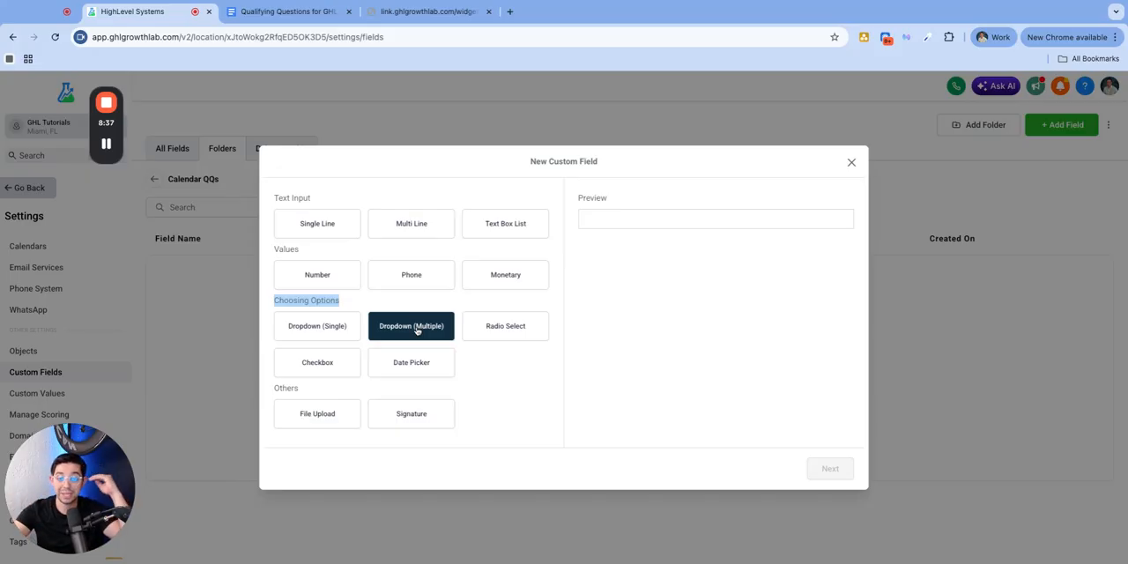
# Preview the Radio Select, Checkbox, Date Picker and File Upload field types for the new custom field
pyautogui.click(515, 334)
pyautogui.click(594, 228)
pyautogui.click(596, 228)
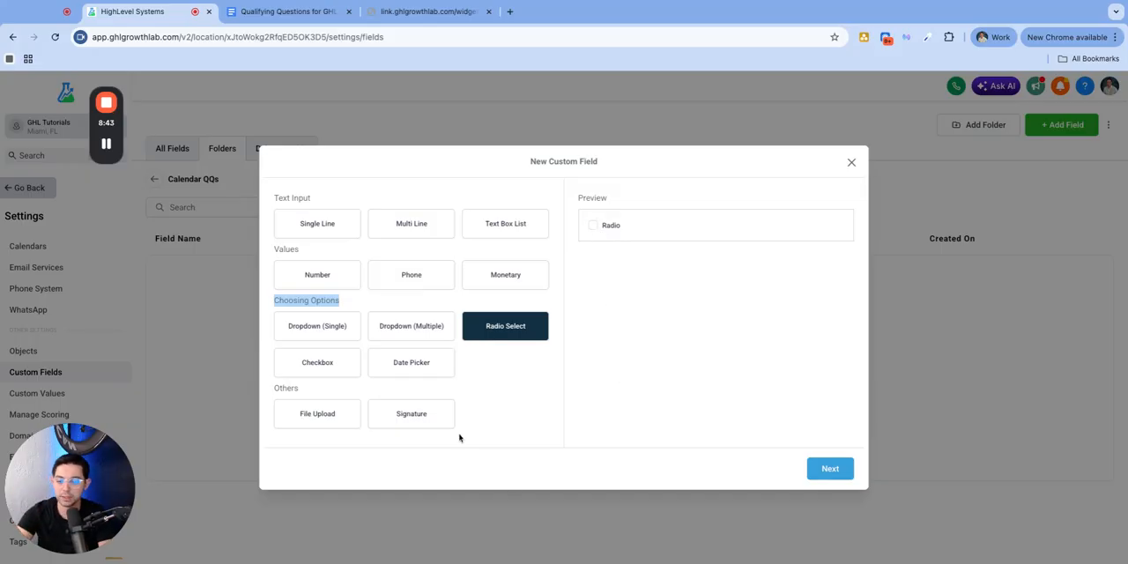
pyautogui.click(320, 366)
pyautogui.click(593, 225)
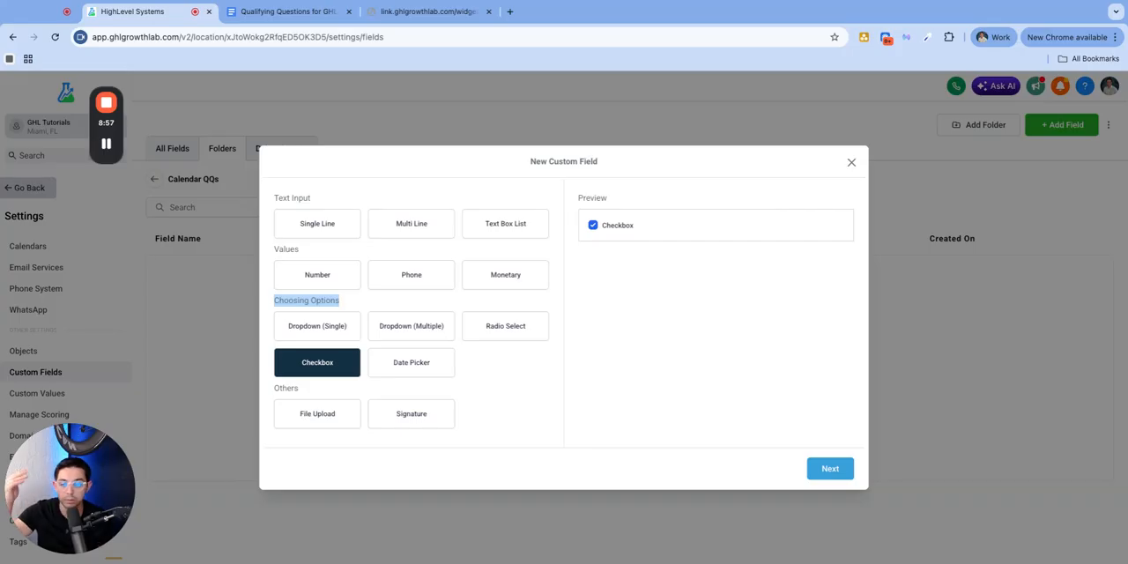
pyautogui.click(423, 364)
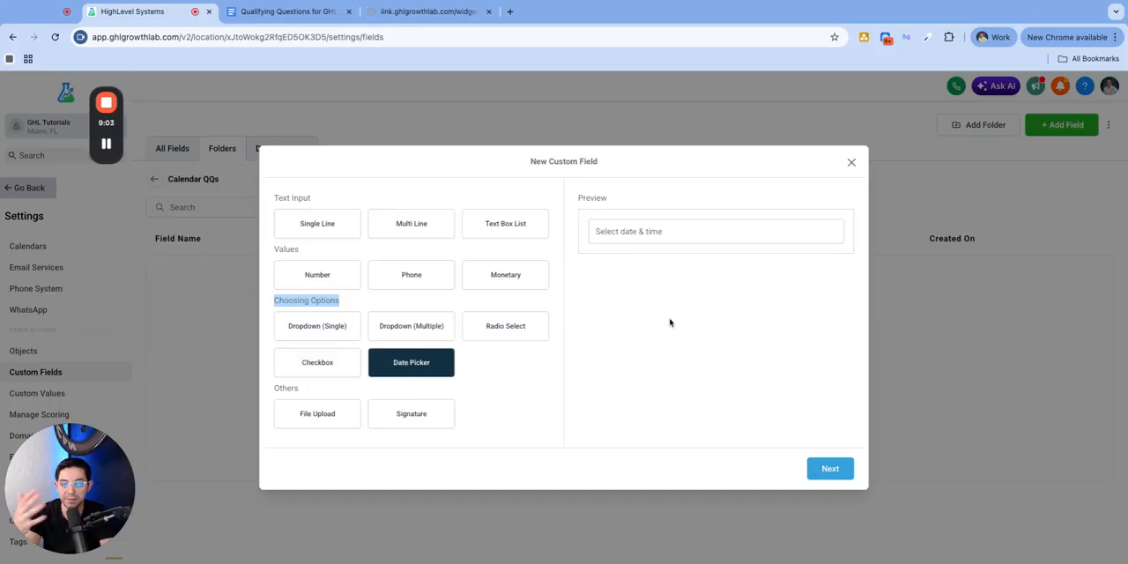
pyautogui.click(317, 416)
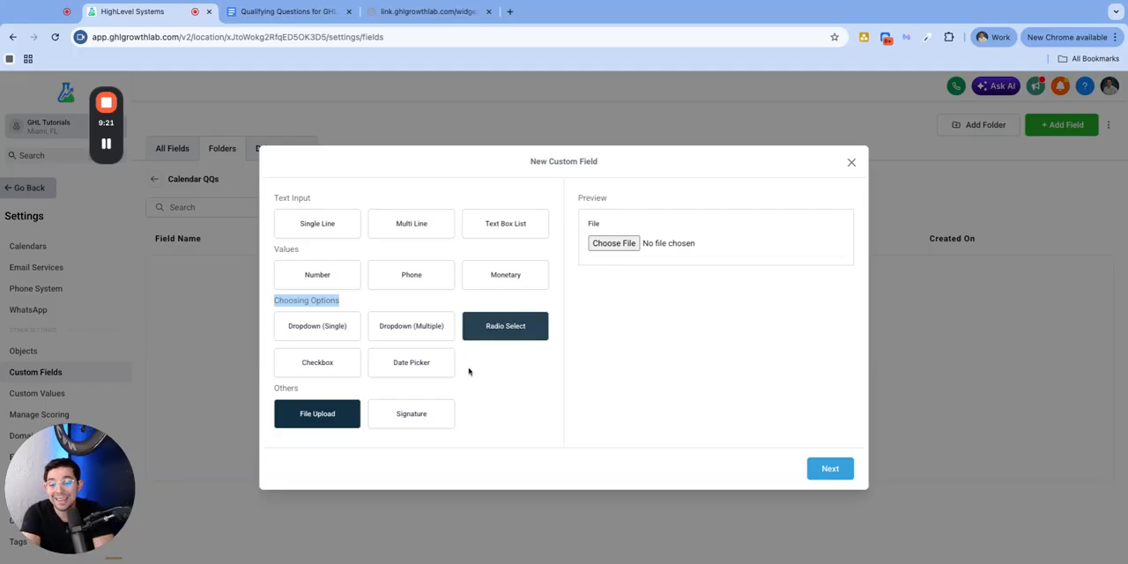
pyautogui.click(427, 346)
pyautogui.click(411, 416)
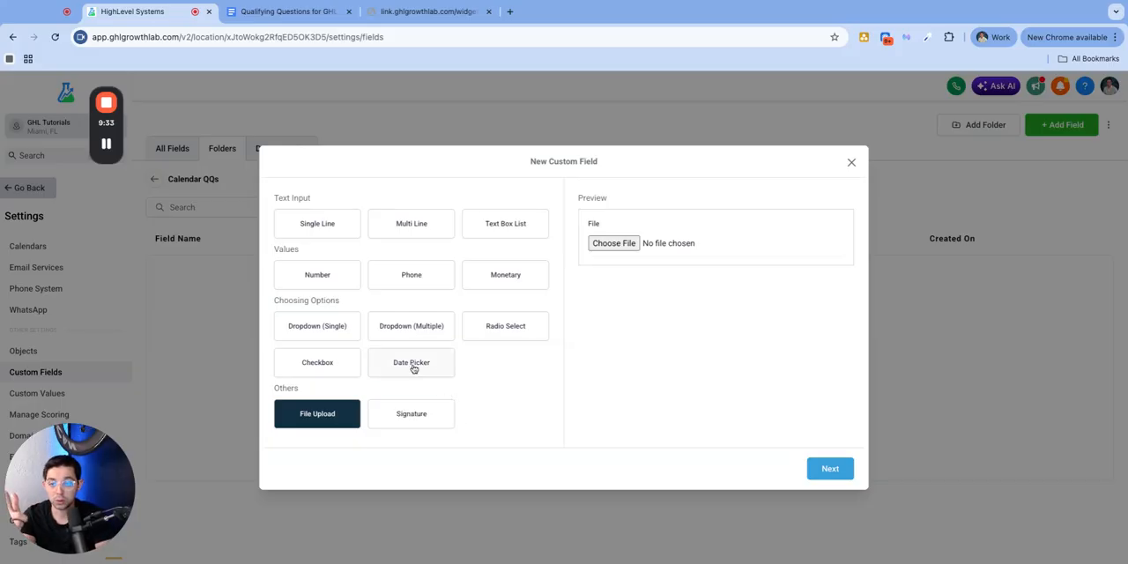
# Switch to the Google Doc and examine the first question, Company Name, and its free-text answer type
pyautogui.click(295, 10)
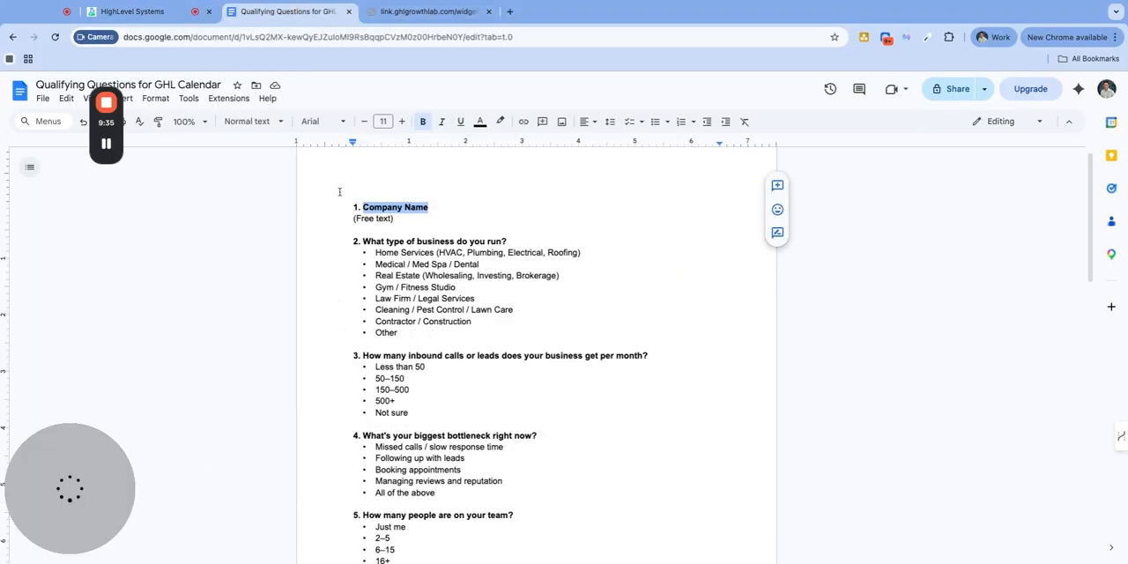
pyautogui.tripleClick(436, 207)
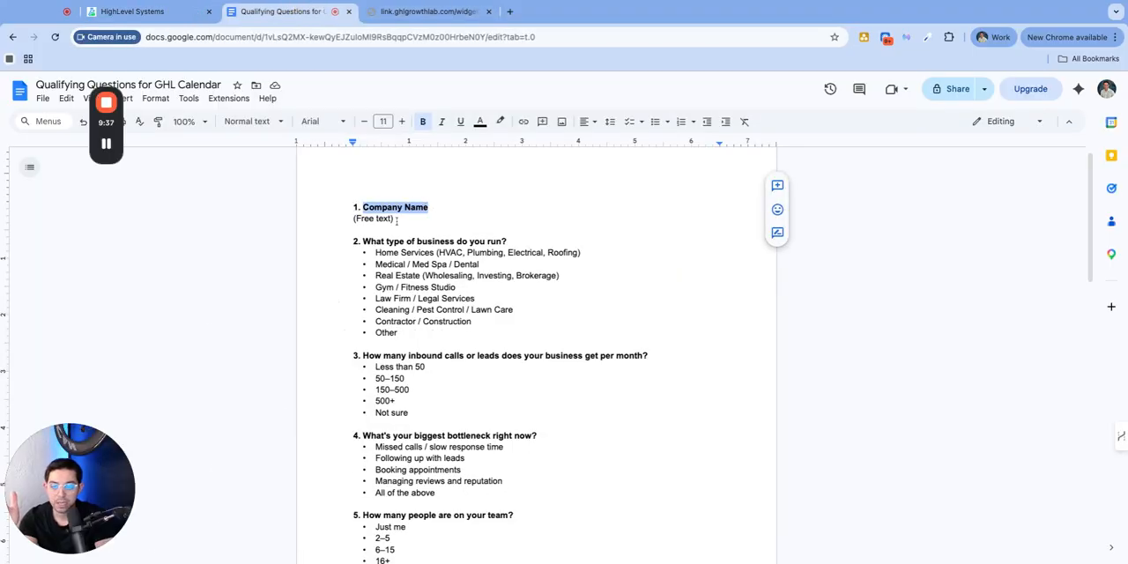
pyautogui.tripleClick(399, 219)
pyautogui.click(397, 209)
pyautogui.tripleClick(449, 209)
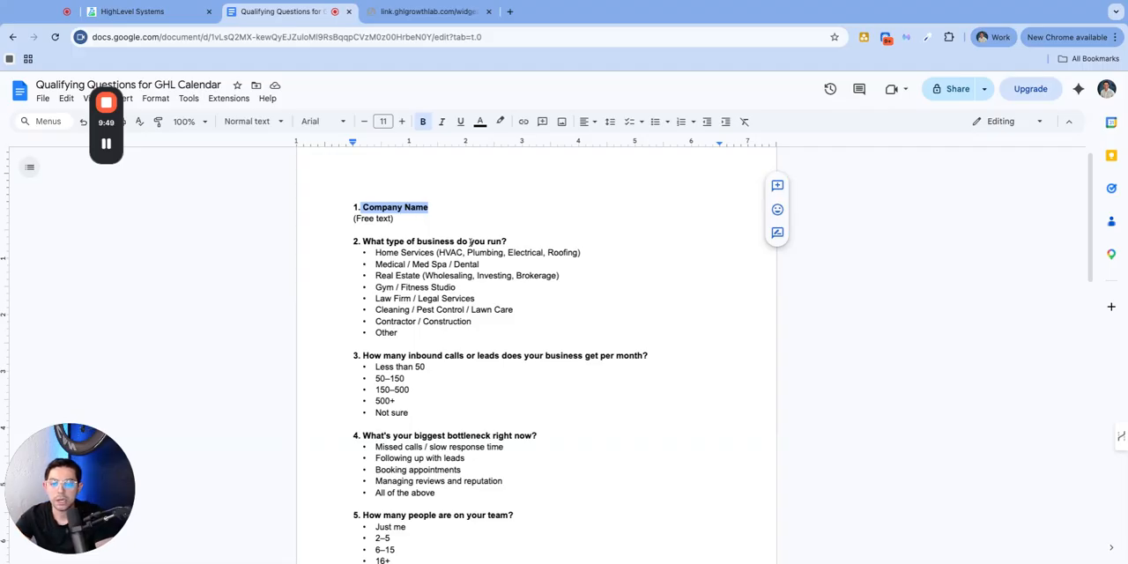
# Examine question 2 of the document, "What type of business do you run?", and its list of answer choices
pyautogui.click(419, 240)
pyautogui.moveTo(510, 243); pyautogui.dragTo(371, 242)
pyautogui.hotkey('shift', 'Left')
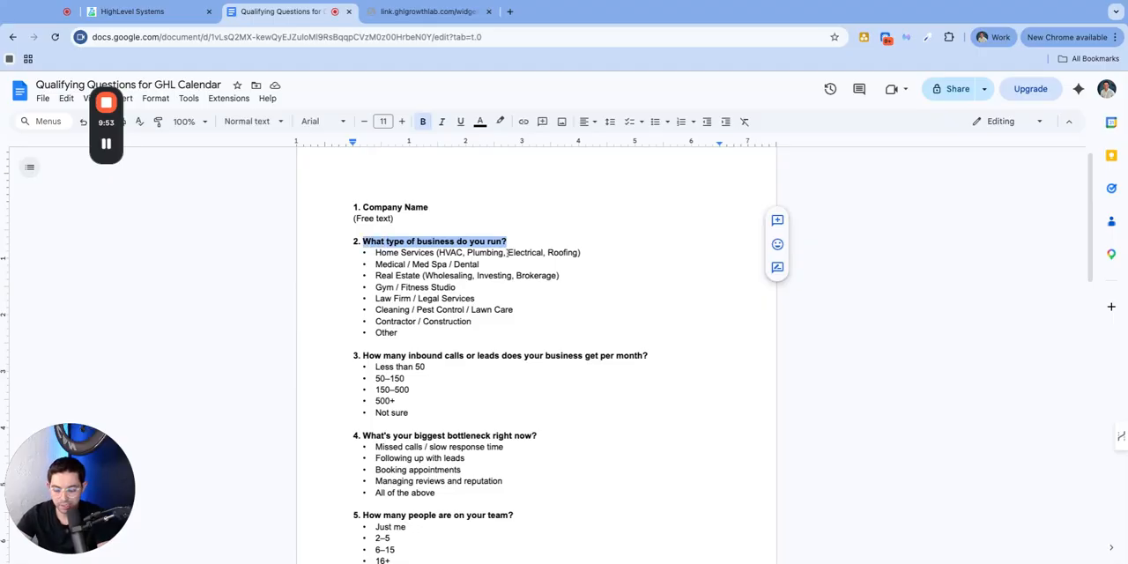
pyautogui.click(377, 245)
pyautogui.moveTo(377, 254); pyautogui.dragTo(405, 334)
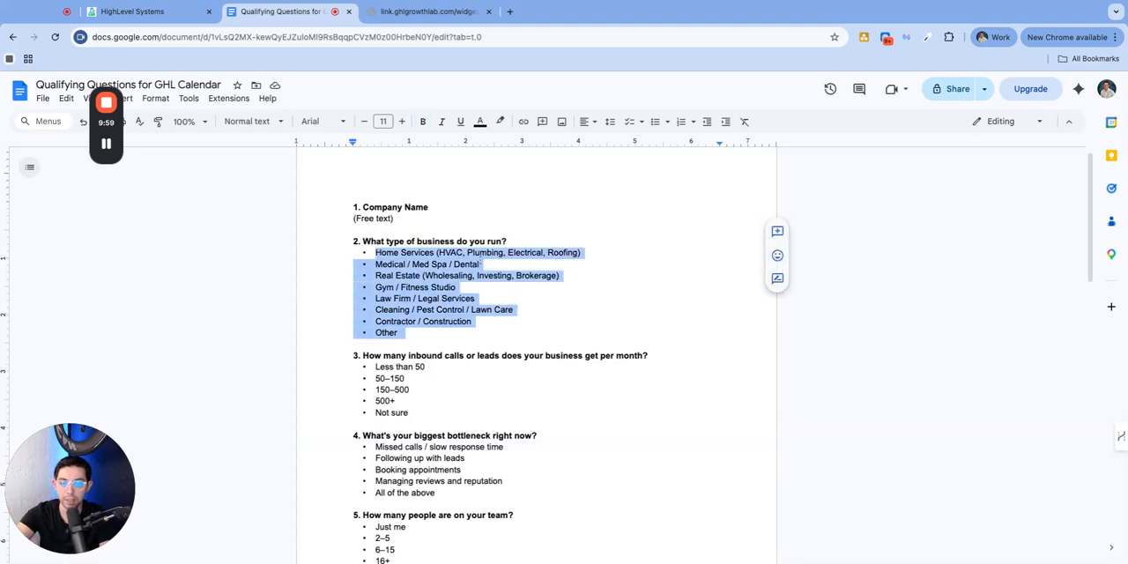
# Copy question 2's text and, back in HighLevel, set up a Dropdown (Single) custom field named "What type of business do you run?"
pyautogui.click(504, 241)
pyautogui.press('super+c')
pyautogui.hotkey('alt', 'shift', 'Left')
pyautogui.hotkey('alt', 'shift', 'Left')
pyautogui.hotkey('alt', 'shift', 'Left')
pyautogui.hotkey('alt', 'shift', 'Left')
pyautogui.hotkey('alt', 'shift', 'Left')
pyautogui.hotkey('alt', 'shift', 'Left')
pyautogui.hotkey('alt', 'shift', 'Left')
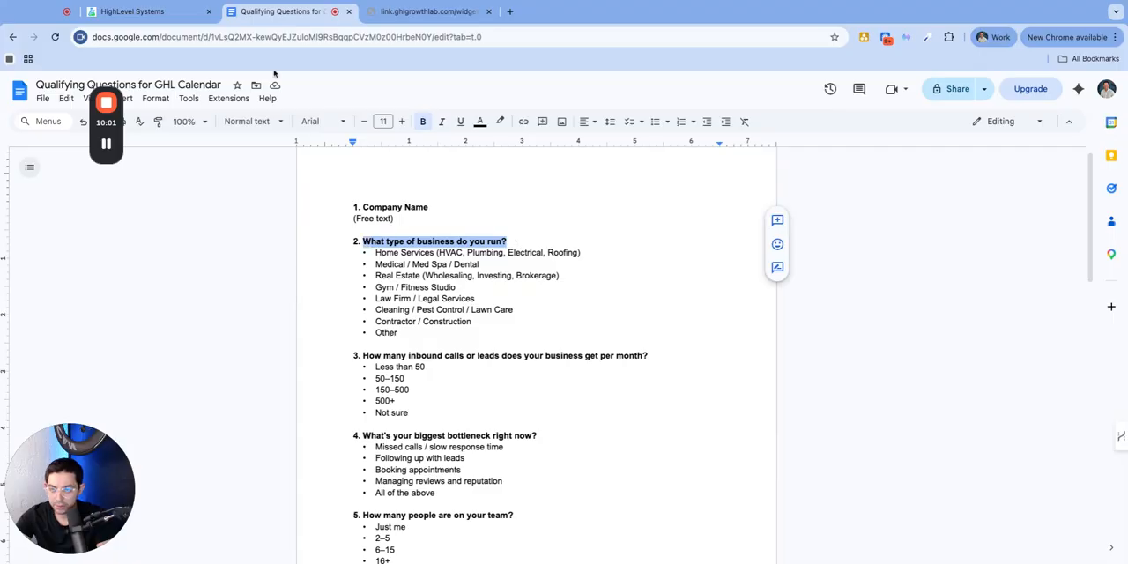
pyautogui.click(181, 11)
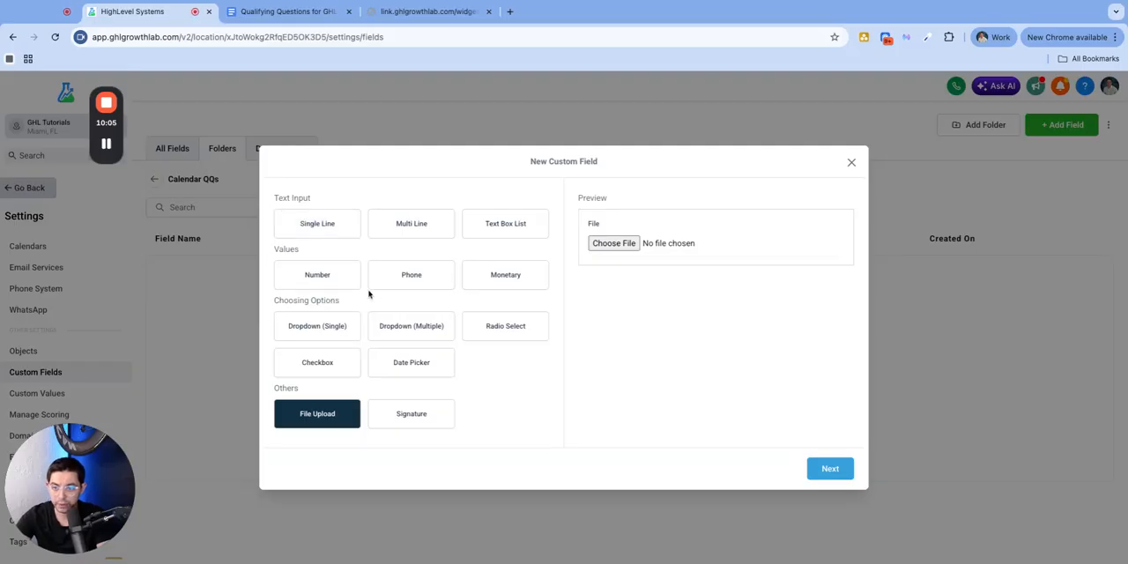
pyautogui.click(304, 327)
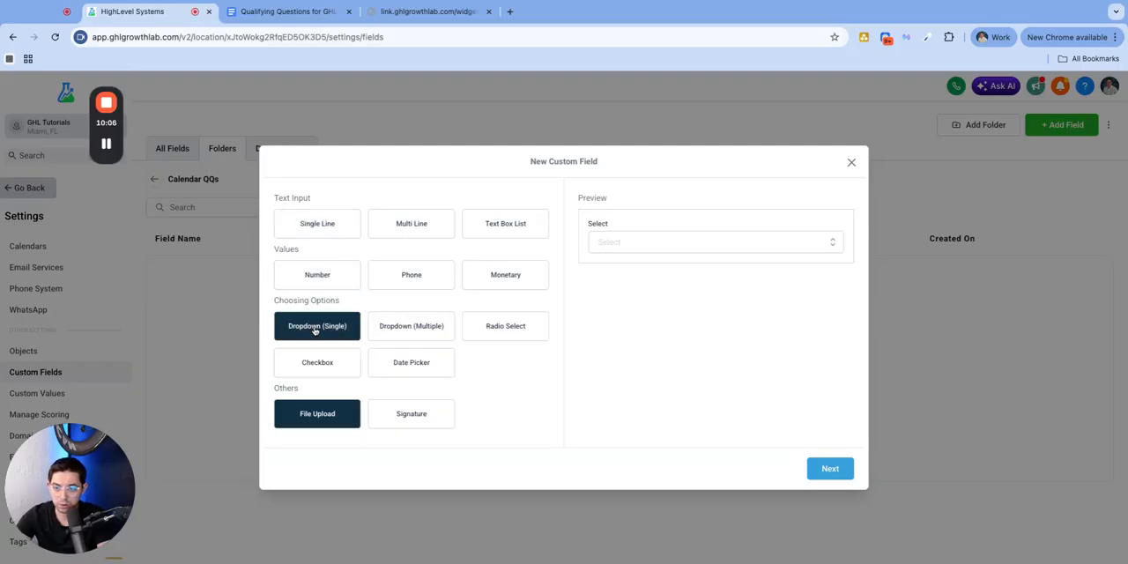
pyautogui.click(825, 469)
pyautogui.click(357, 270)
pyautogui.press('super+v')
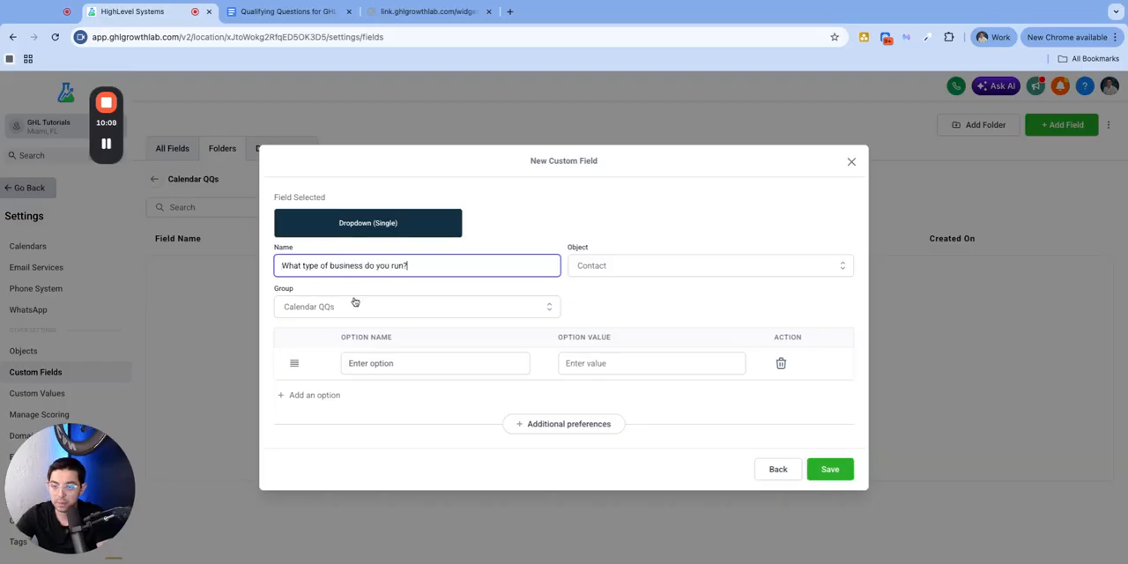
# Look over the groups available for the field, switch its group to Contact, and set it back to Calendar QQs
pyautogui.click(355, 302)
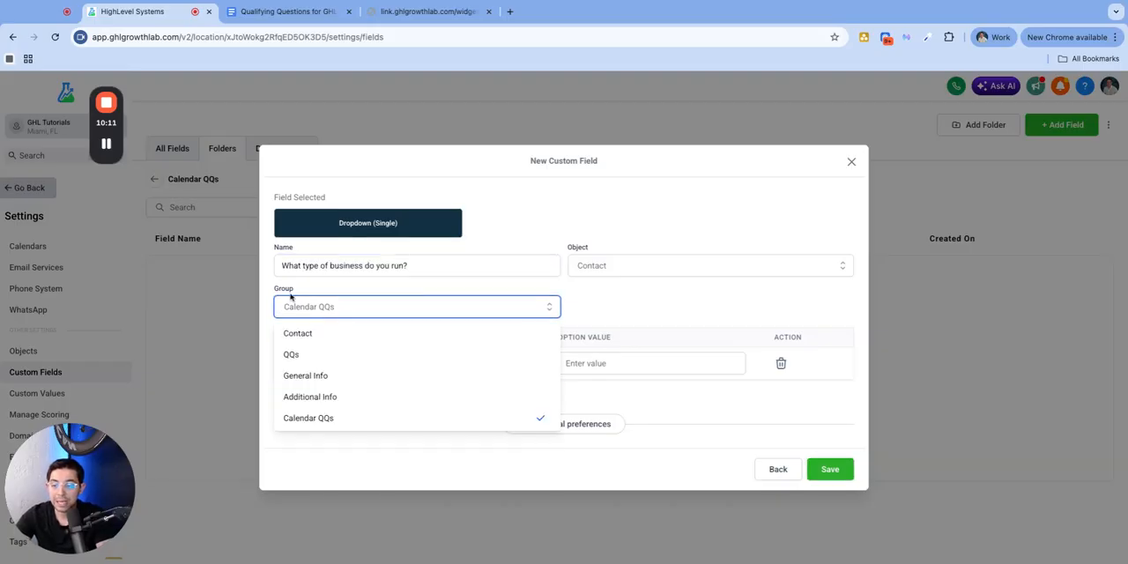
pyautogui.click(313, 293)
pyautogui.doubleClick(314, 293)
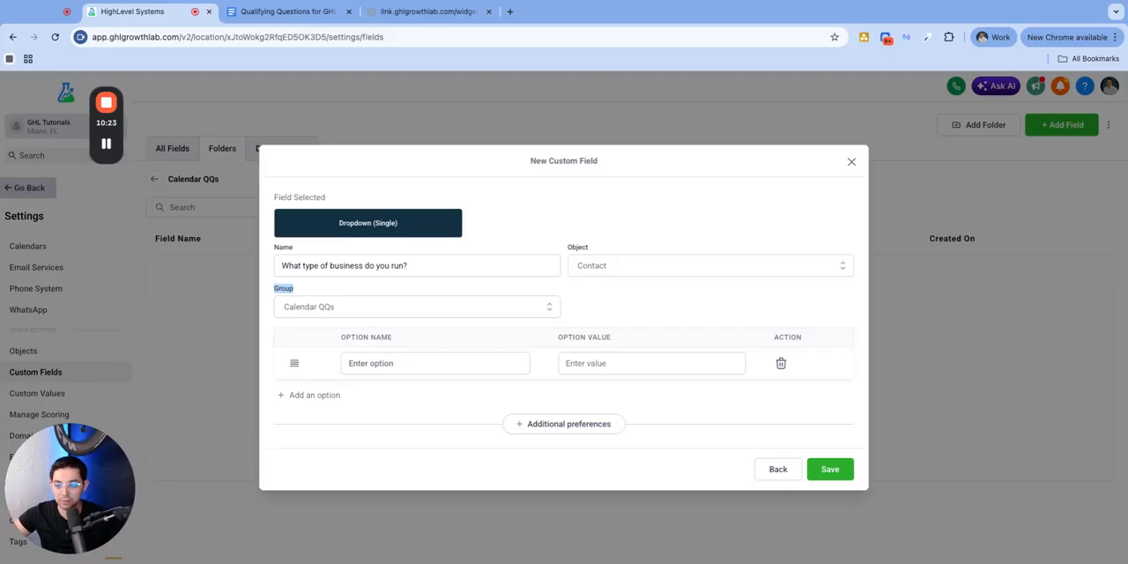
pyautogui.click(343, 307)
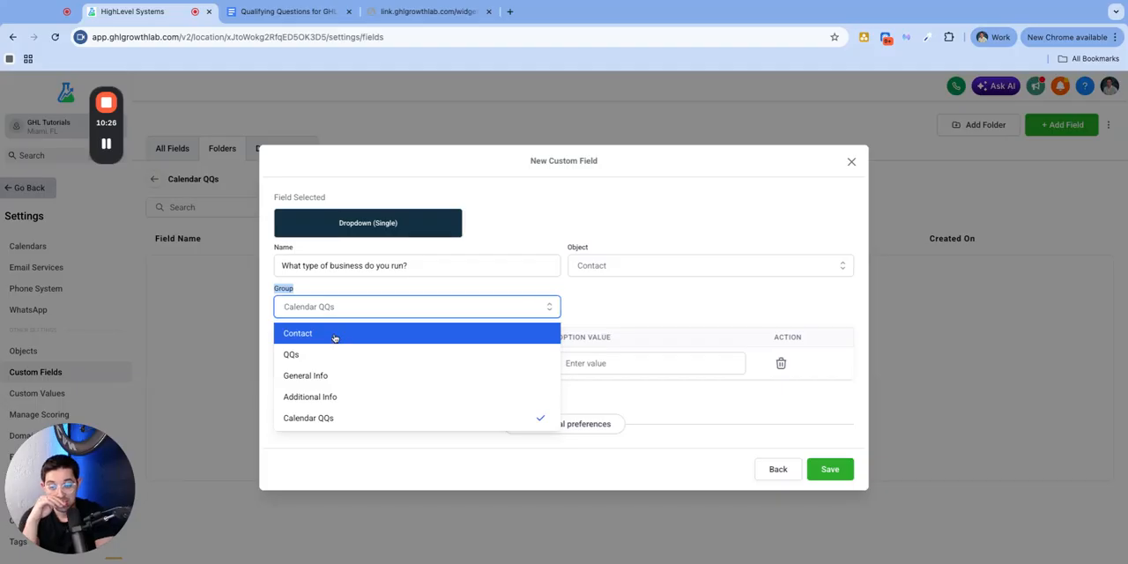
pyautogui.click(335, 332)
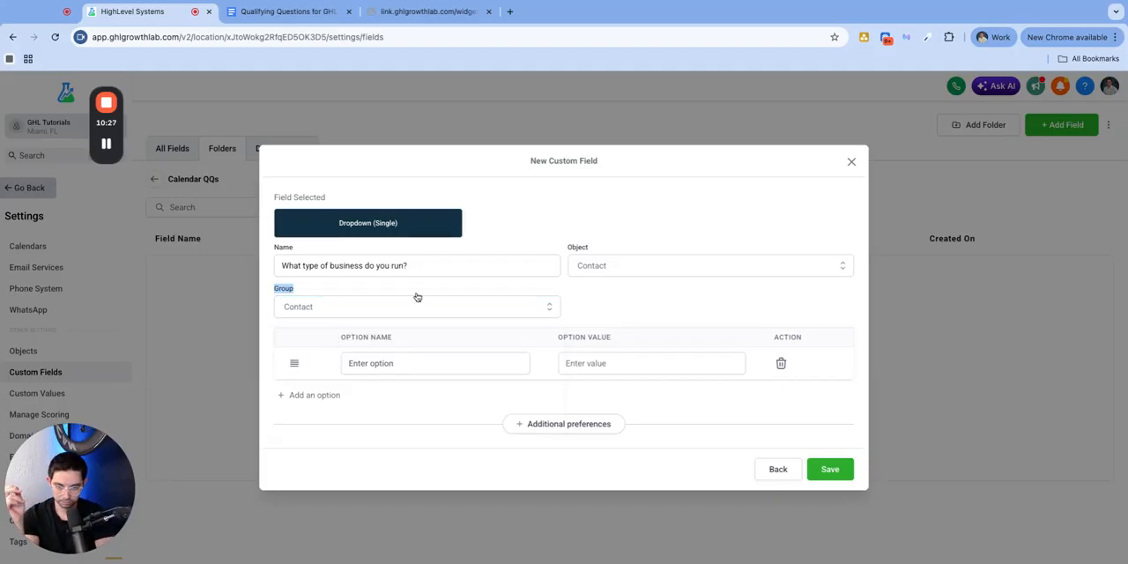
pyautogui.click(314, 308)
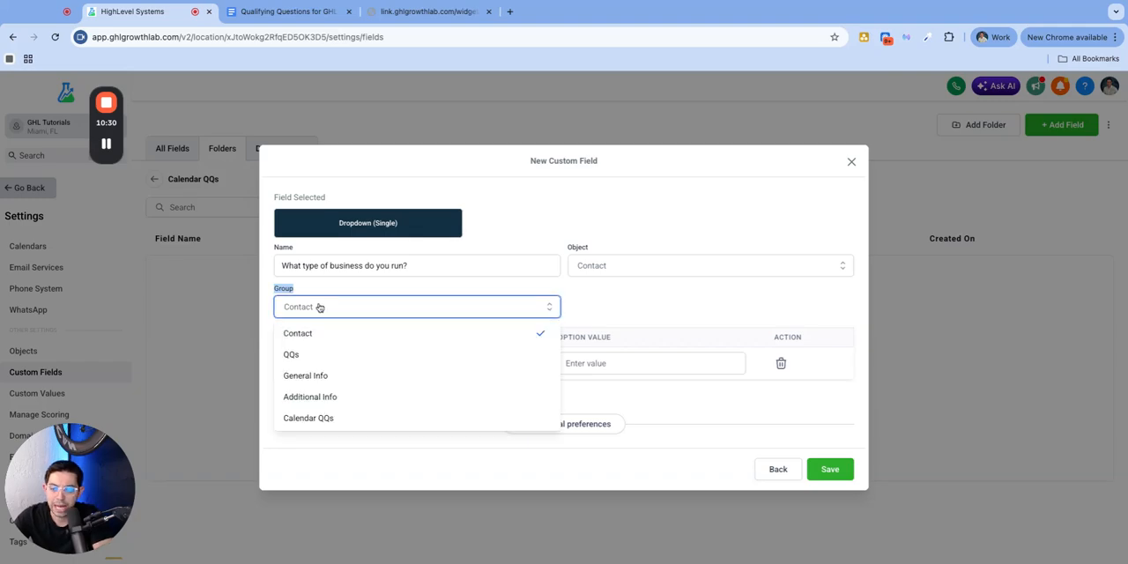
pyautogui.click(332, 416)
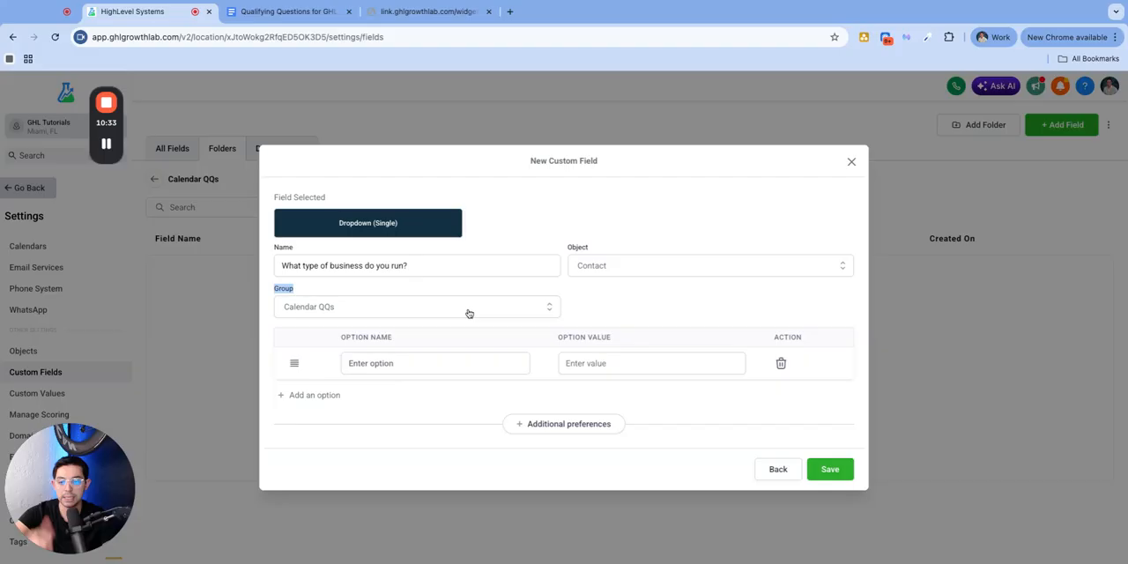
pyautogui.click(420, 339)
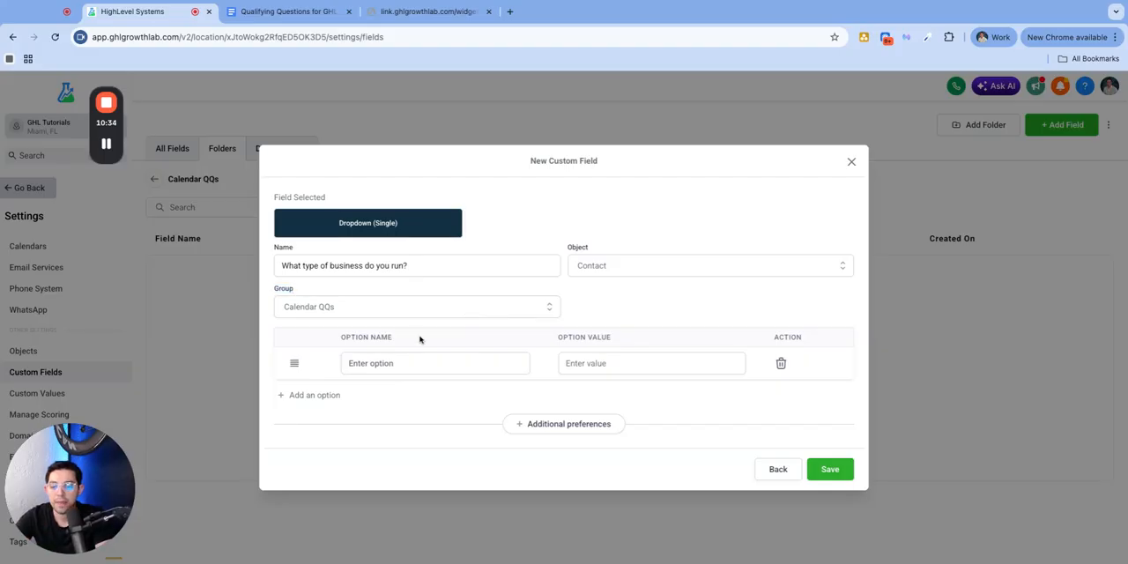
pyautogui.tripleClick(340, 338)
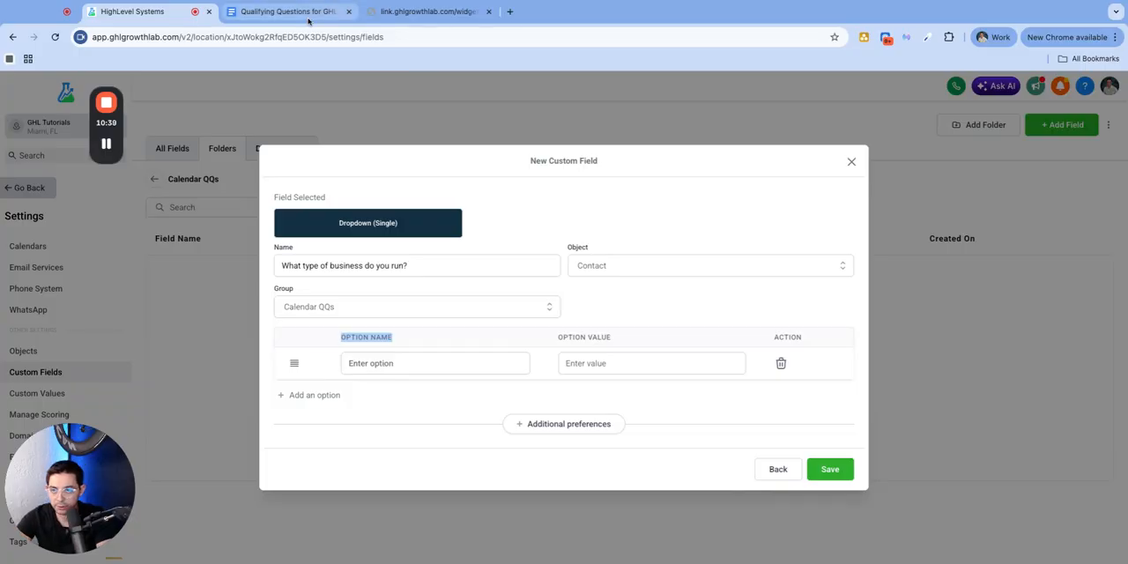
# Copy "Home Services (HVAC, Plumbing, Electrical, Roofing)" from the Google Doc as the dropdown's first option and add a second option row
pyautogui.click(282, 12)
pyautogui.moveTo(394, 253); pyautogui.dragTo(595, 254)
pyautogui.press('super+c')
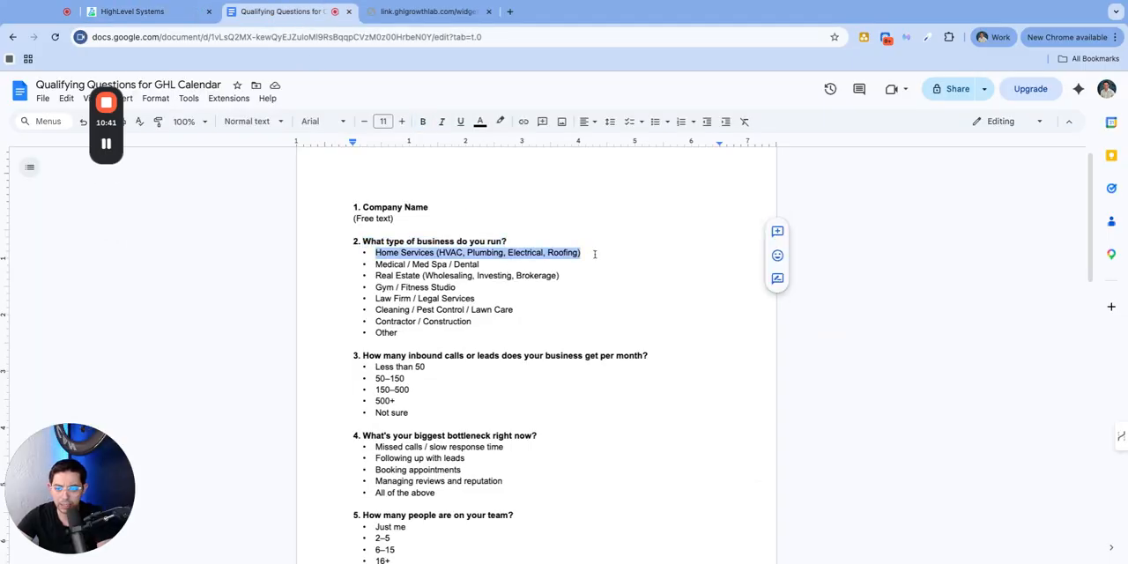
pyautogui.click(143, 14)
pyautogui.click(379, 364)
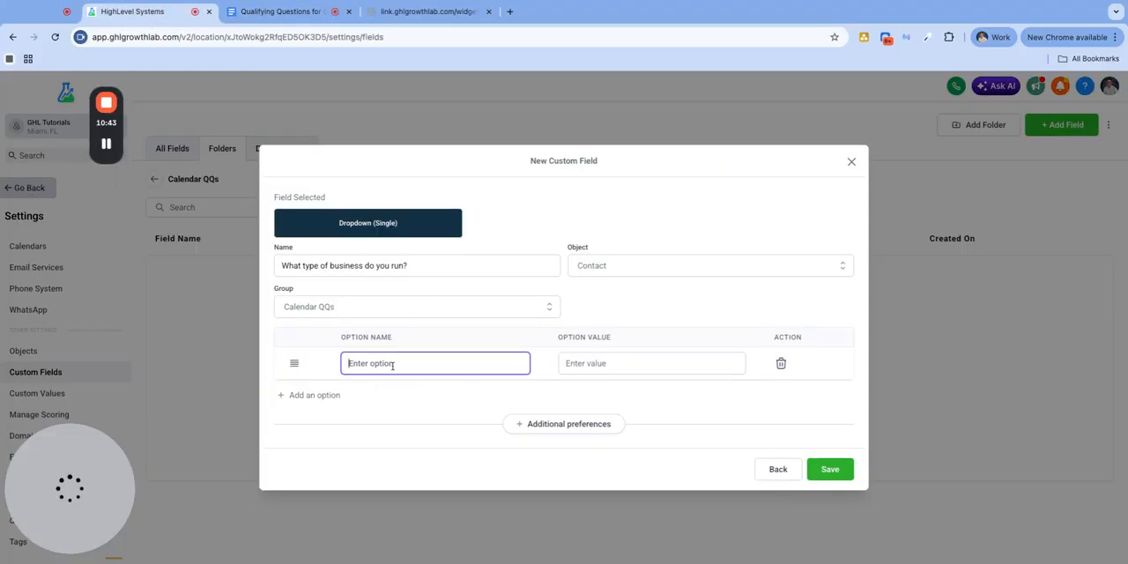
pyautogui.press('super+v')
pyautogui.click(328, 395)
pyautogui.click(401, 384)
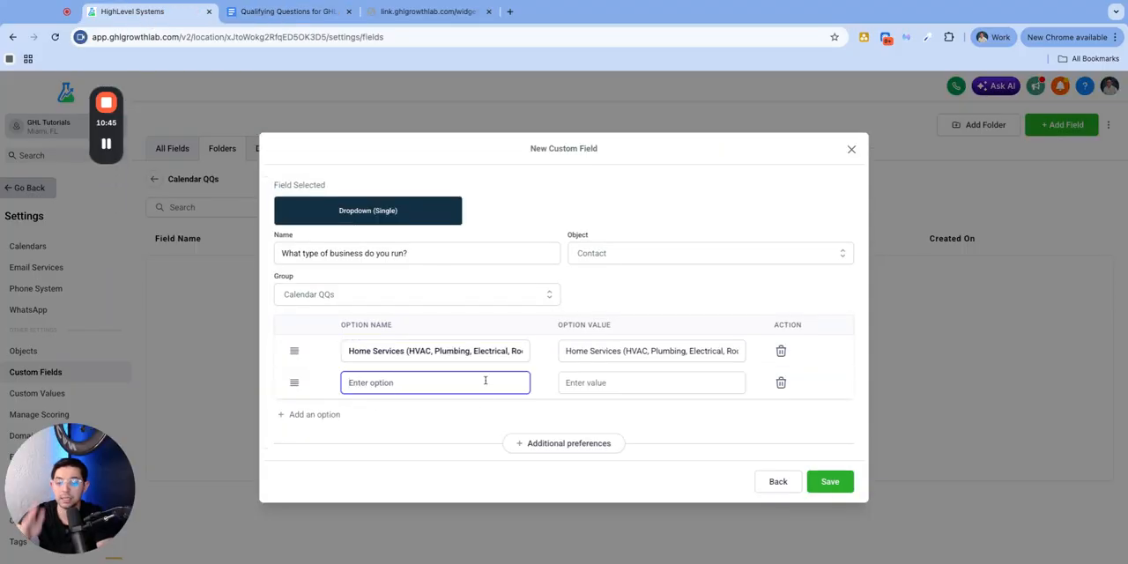
# Copy "Medical / Med Spa / Dental" from the Google Doc into the second option and add another option row
pyautogui.click(282, 12)
pyautogui.moveTo(480, 264); pyautogui.dragTo(376, 264)
pyautogui.press('super+c')
pyautogui.click(178, 12)
pyautogui.press('super+v')
pyautogui.click(330, 415)
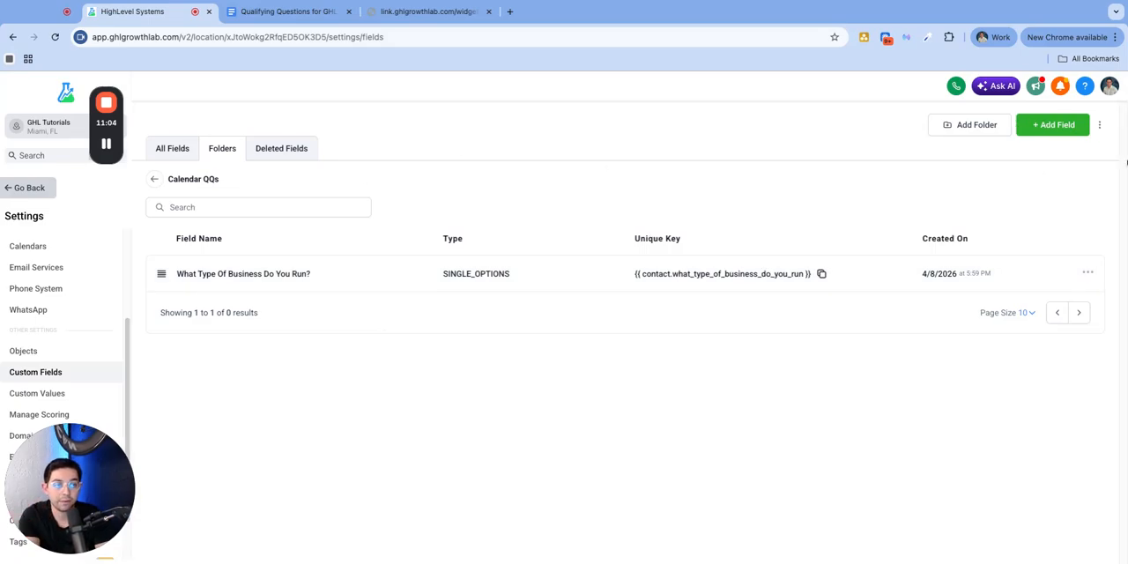
# Set up another Dropdown (Single) custom field named with question 3's text, "How many inbound calls or leads does your business get per month?"
pyautogui.click(1031, 125)
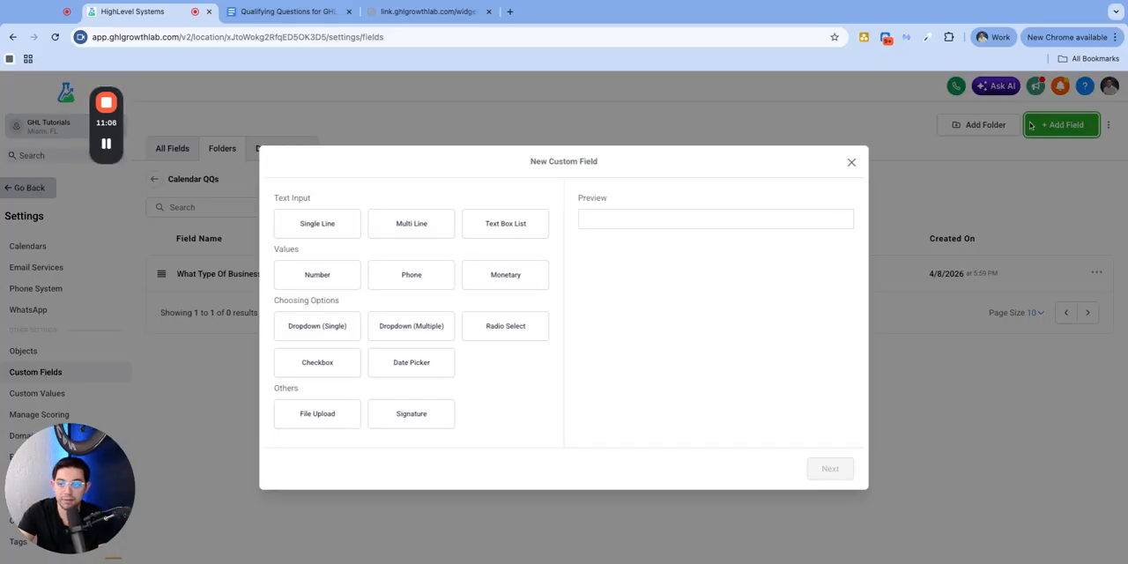
pyautogui.click(311, 328)
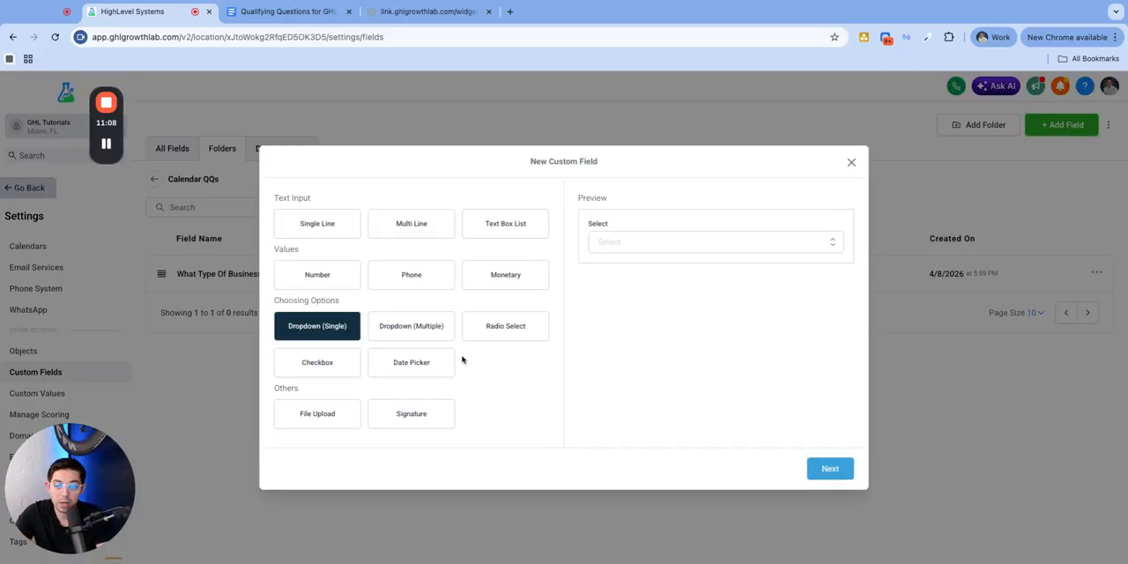
pyautogui.click(296, 13)
pyautogui.scroll(5, 482, 387)
pyautogui.click(679, 367)
pyautogui.hotkey('ctrl', 'c')
pyautogui.hotkey('alt', 'shift', 'Left')
pyautogui.hotkey('alt', 'shift', 'Left')
pyautogui.hotkey('alt', 'shift', 'Left')
pyautogui.hotkey('alt', 'shift', 'Left')
pyautogui.hotkey('alt', 'shift', 'Left')
pyautogui.hotkey('alt', 'shift', 'Left')
pyautogui.hotkey('alt', 'shift', 'Left')
pyautogui.hotkey('alt', 'shift', 'Left')
pyautogui.hotkey('alt', 'shift', 'Left')
pyautogui.hotkey('alt', 'shift', 'Left')
pyautogui.hotkey('alt', 'shift', 'Left')
pyautogui.hotkey('alt', 'shift', 'Left')
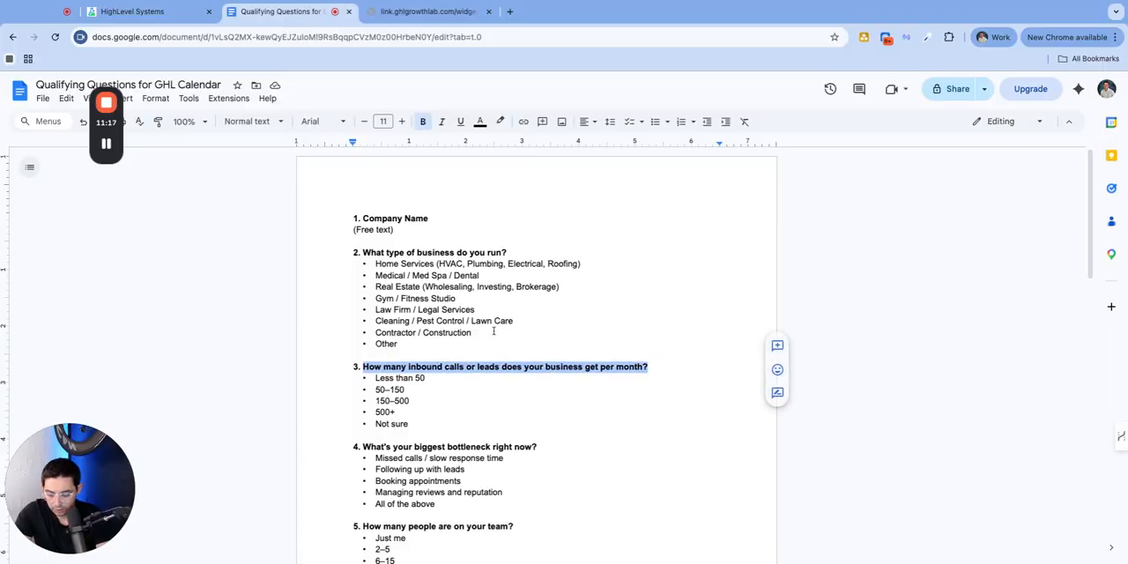
pyautogui.hotkey('ctrl', 'shift', 'Tab')
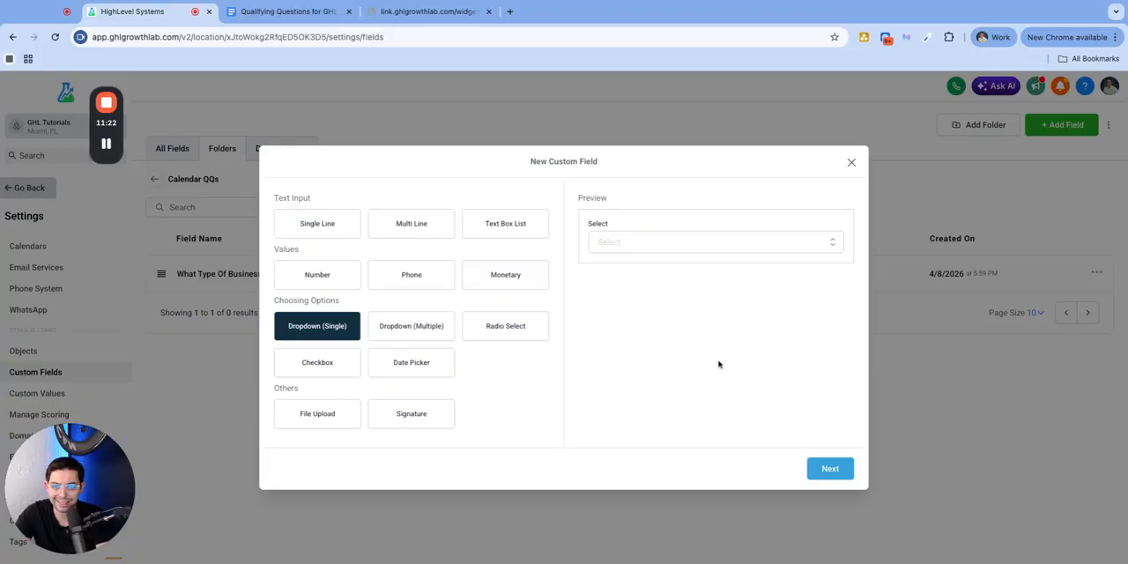
pyautogui.click(831, 468)
pyautogui.click(344, 265)
pyautogui.hotkey('ctrl', 'v')
# Copy the answer "Less than 50" from the Google Doc into the inbound calls dropdown as its first option
pyautogui.click(411, 363)
pyautogui.click(242, 11)
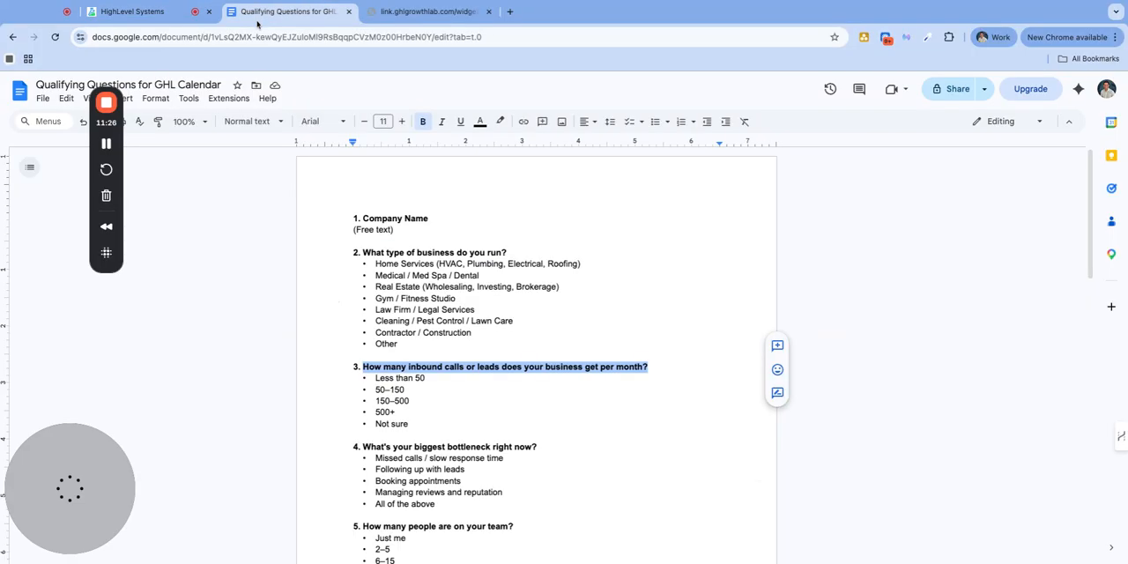
pyautogui.tripleClick(445, 380)
pyautogui.hotkey('ctrl', 'c')
pyautogui.click(132, 12)
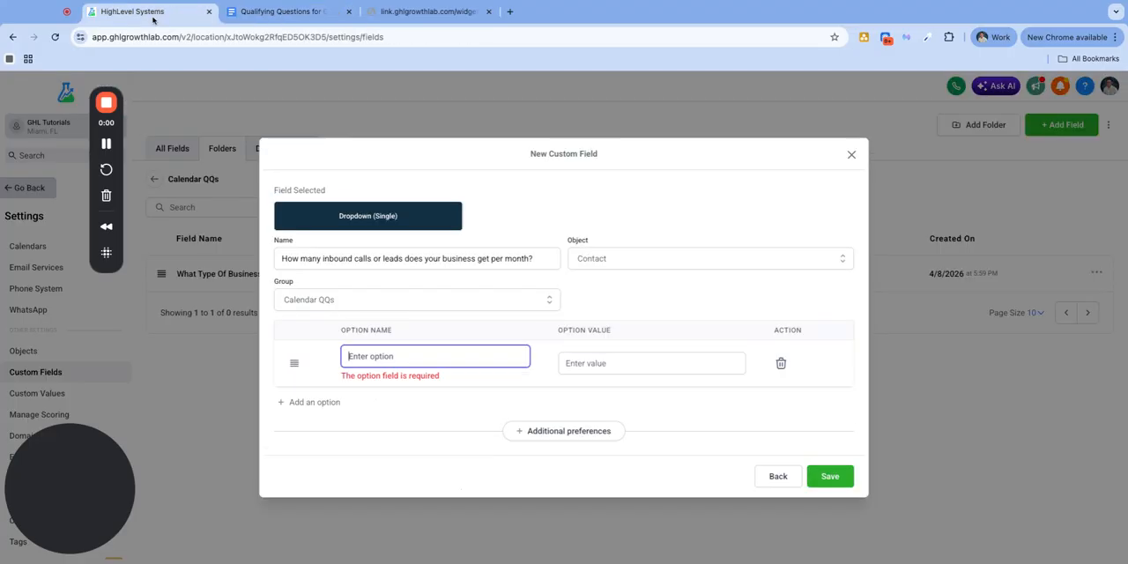
pyautogui.hotkey('ctrl', 'v')
# Add a second option to the inbound calls dropdown and fill it with "50–150" from the Google Doc
pyautogui.click(346, 395)
pyautogui.click(405, 393)
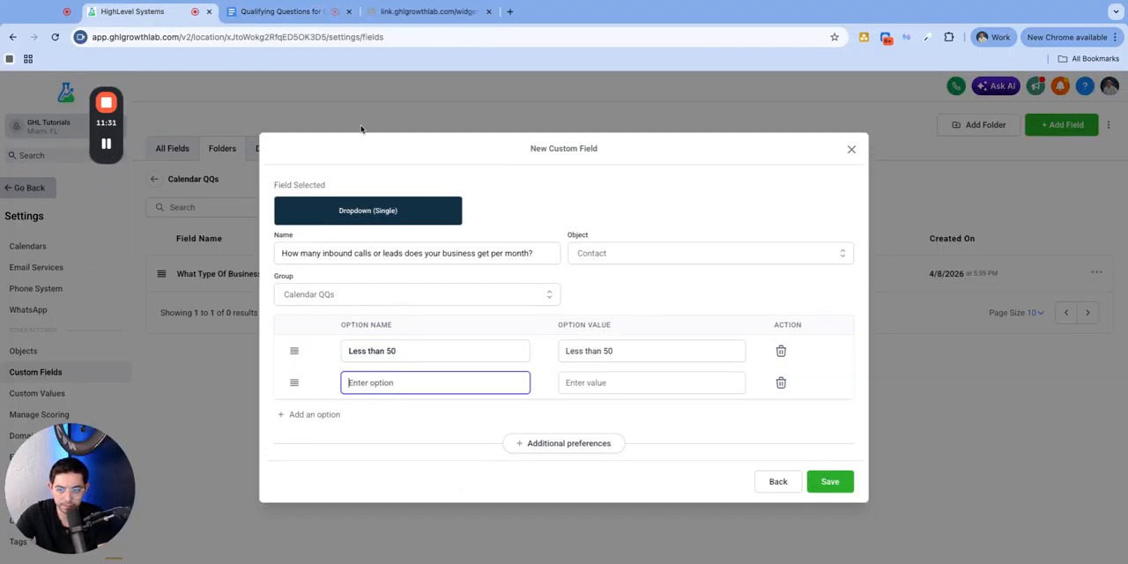
pyautogui.click(282, 11)
pyautogui.moveTo(386, 389)
pyautogui.mouseDown()
pyautogui.moveTo(417, 394)
pyautogui.moveTo(375, 390)
pyautogui.mouseUp()
pyautogui.hotkey('ctrl', 'c')
pyautogui.hotkey('ctrl', 'shift', 'Tab')
pyautogui.hotkey('ctrl', 'v')
# Add a third option to the inbound calls dropdown and fill it with "150–500" from the Google Doc
pyautogui.click(324, 418)
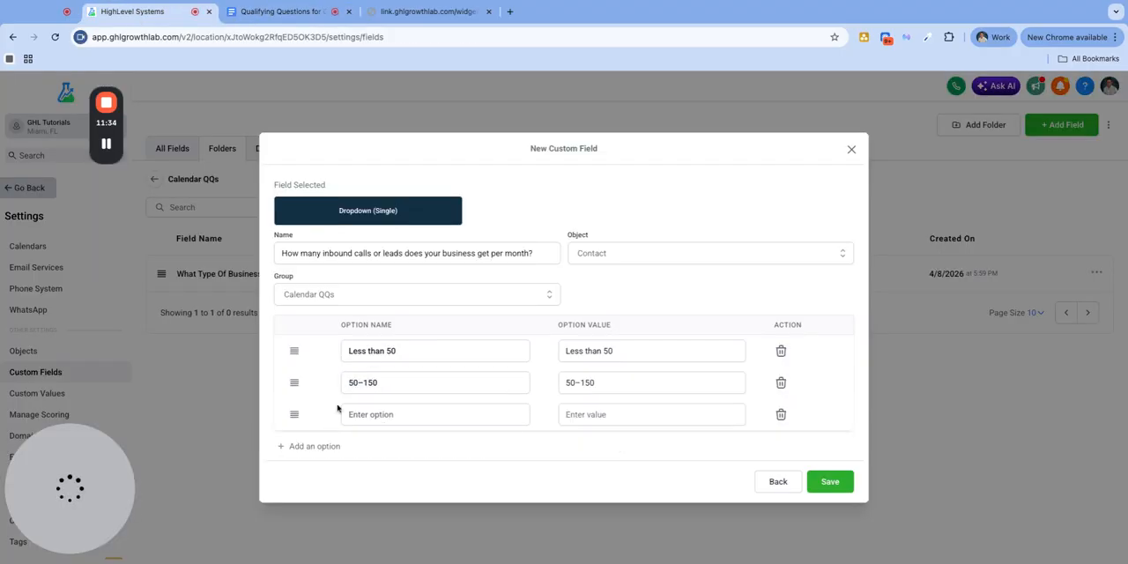
pyautogui.click(287, 12)
pyautogui.moveTo(374, 401); pyautogui.dragTo(417, 399)
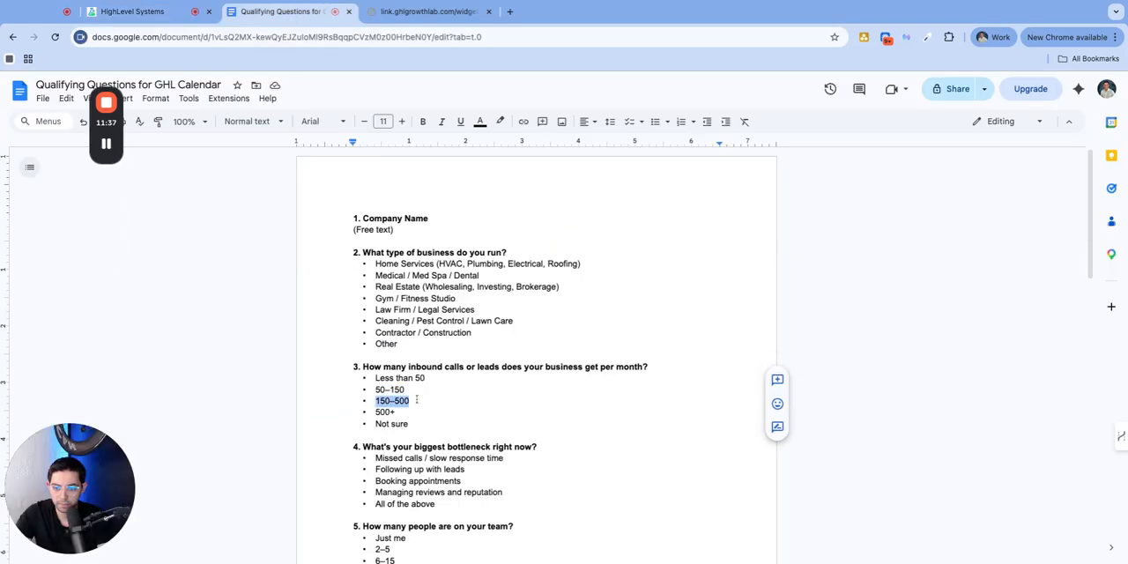
pyautogui.hotkey('ctrl', 'c')
pyautogui.hotkey('ctrl', 'shift', 'Tab')
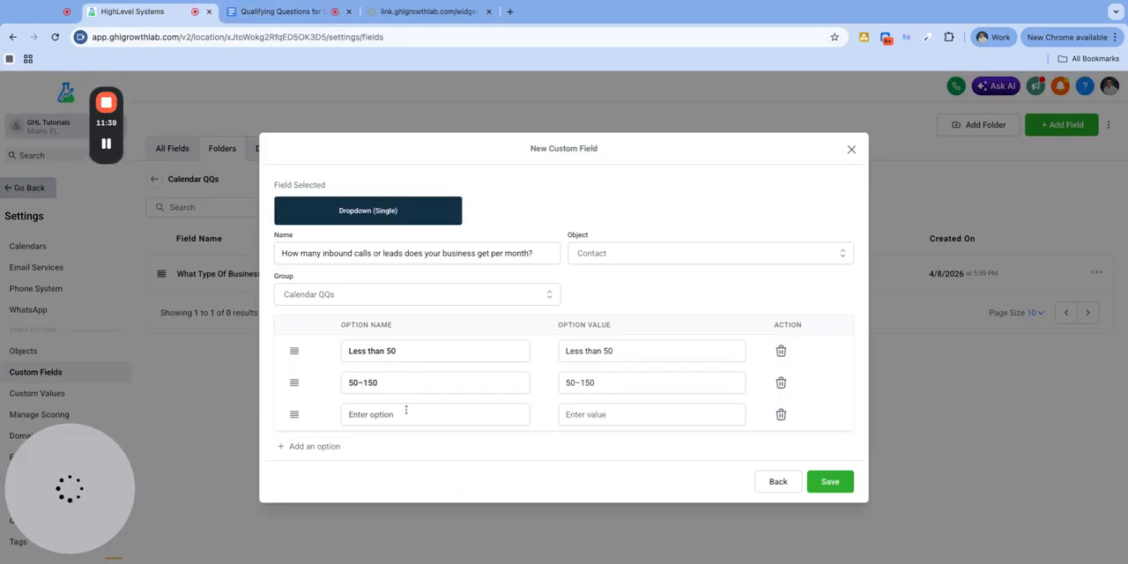
pyautogui.click(403, 411)
pyautogui.hotkey('ctrl', 'v')
# Add a fourth option to the inbound calls dropdown and fill it with "500+" from the Google Doc
pyautogui.hotkey('ctrl', 'Tab')
pyautogui.moveTo(375, 412); pyautogui.dragTo(420, 412)
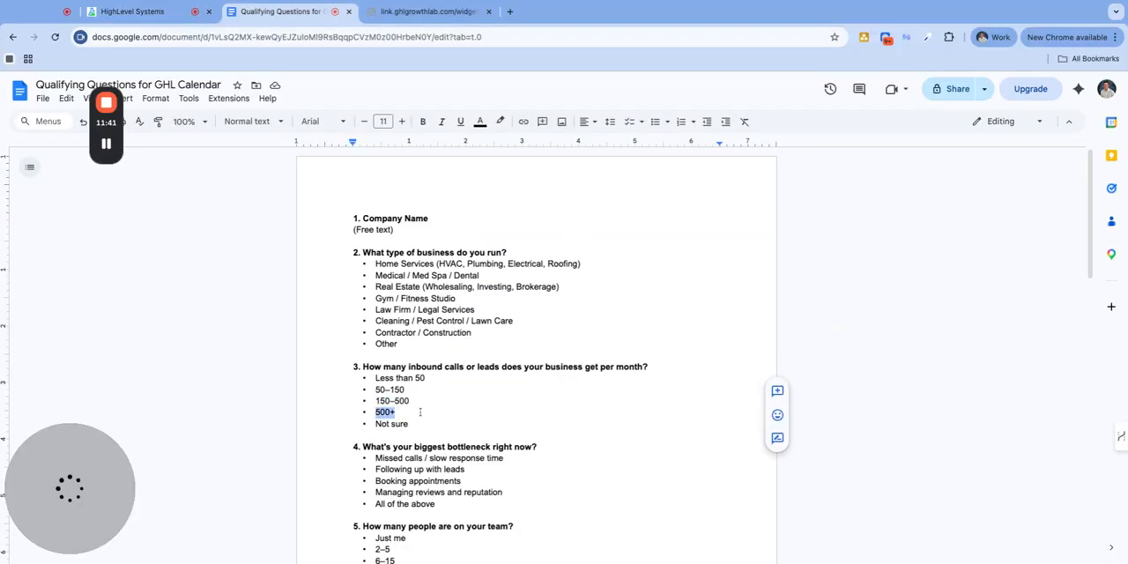
pyautogui.hotkey('ctrl', 'c')
pyautogui.hotkey('ctrl', 'shift', 'Tab')
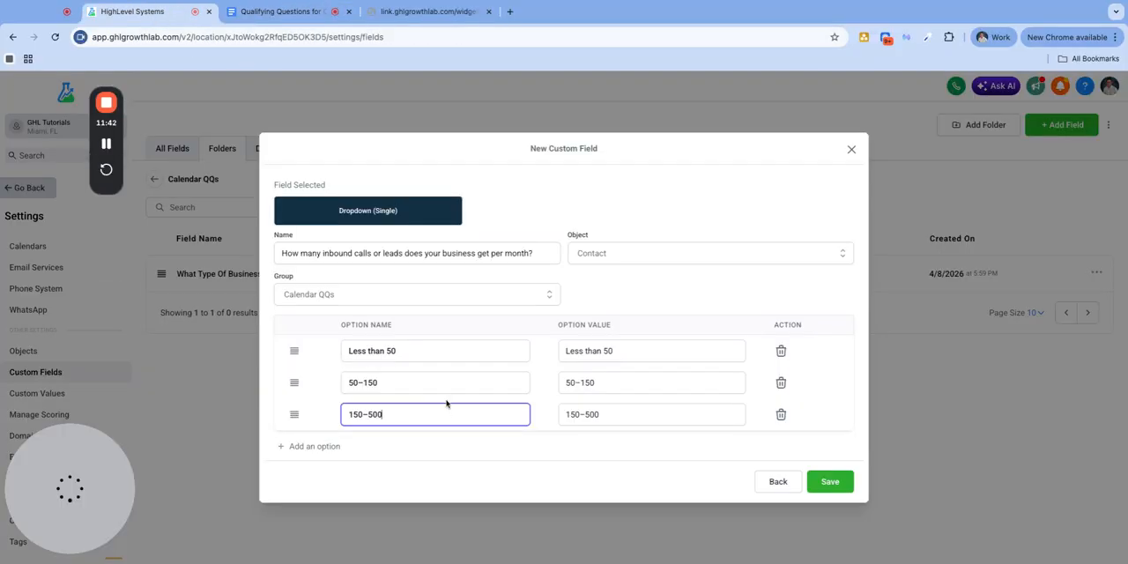
pyautogui.click(350, 444)
pyautogui.hotkey('ctrl', 'v')
# Copy question 3's last answer, "Not sure", from the Google Doc and return to the HighLevel field form
pyautogui.hotkey('ctrl', 'Tab')
pyautogui.moveTo(391, 424)
pyautogui.mouseDown()
pyautogui.moveTo(414, 424)
pyautogui.moveTo(375, 424)
pyautogui.mouseUp()
pyautogui.hotkey('ctrl', 'c')
pyautogui.hotkey('ctrl', 'shift', 'Tab')
pyautogui.hotkey('ctrl', 'v')
pyautogui.scroll(-2, 472, 416)
pyautogui.press('BackSpace')
pyautogui.press('BackSpace')
pyautogui.press('BackSpace')
pyautogui.press('BackSpace')
pyautogui.press('BackSpace')
pyautogui.press('BackSpace')
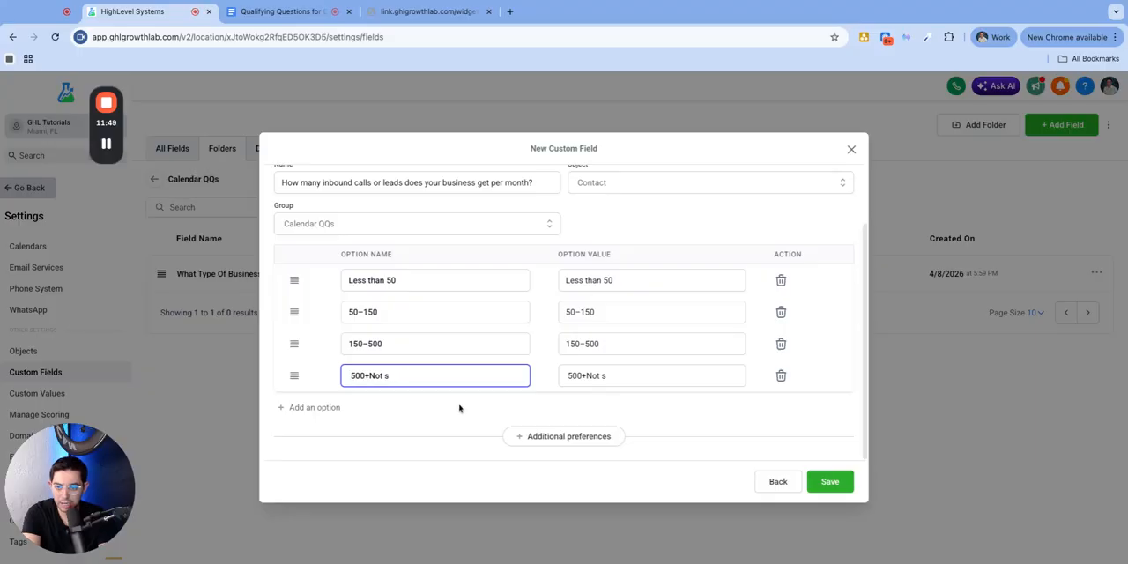
pyautogui.press('BackSpace')
pyautogui.press('BackSpace')
# Add "Not sure" as the fifth option of the inbound calls dropdown and save the custom field
pyautogui.click(314, 408)
pyautogui.click(406, 407)
pyautogui.hotkey('ctrl', 'v')
pyautogui.scroll(-1, 668, 425)
pyautogui.click(829, 482)
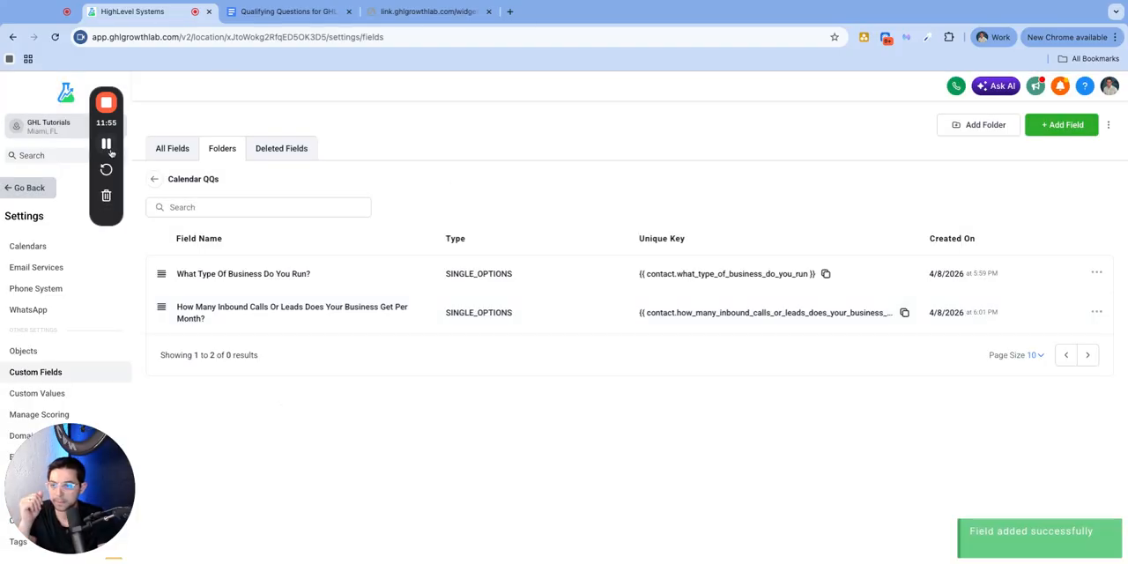
# Switch to the Google Doc and examine questions 4 to 6 on bottleneck, team size and monthly revenue with their answer choices
pyautogui.hotkey('ctrl', 'Tab')
pyautogui.scroll(3, 480, 321)
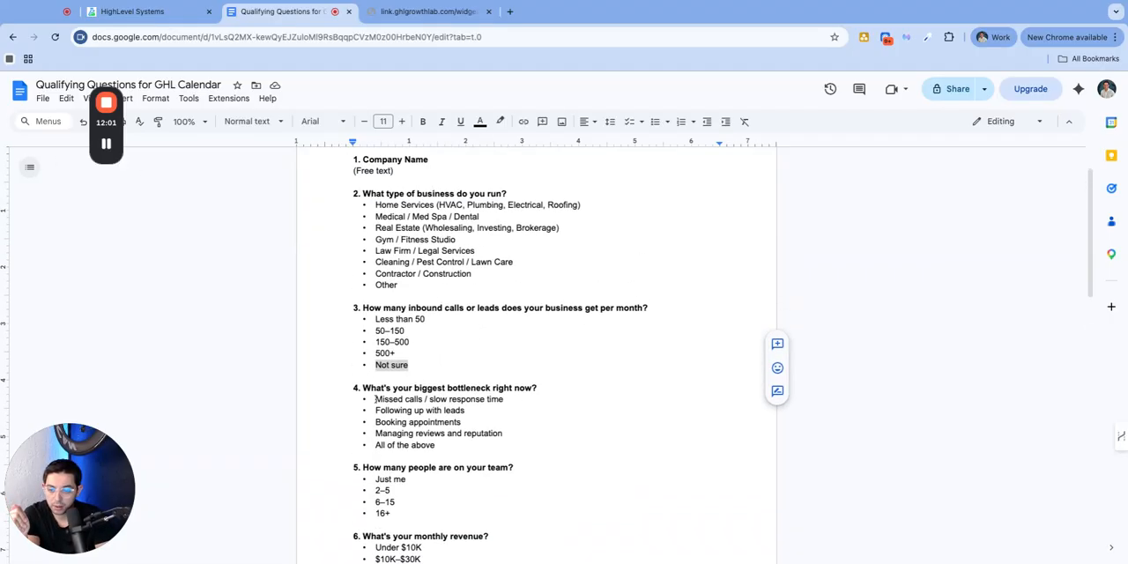
pyautogui.moveTo(375, 398); pyautogui.dragTo(461, 399)
pyautogui.moveTo(392, 386); pyautogui.dragTo(435, 445)
pyautogui.scroll(-3, 465, 411)
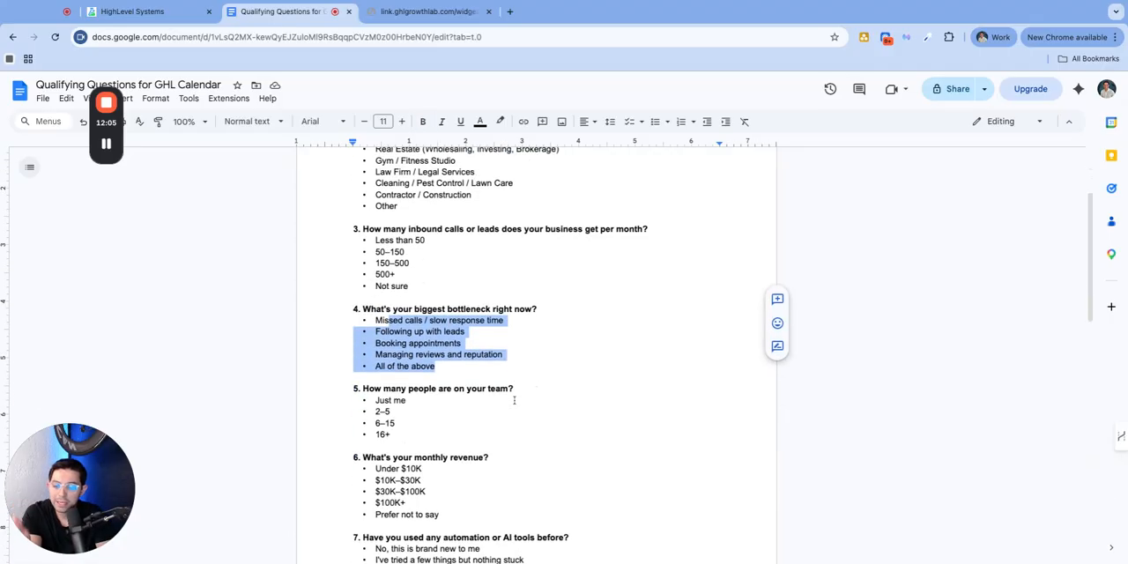
pyautogui.moveTo(490, 441); pyautogui.dragTo(362, 441)
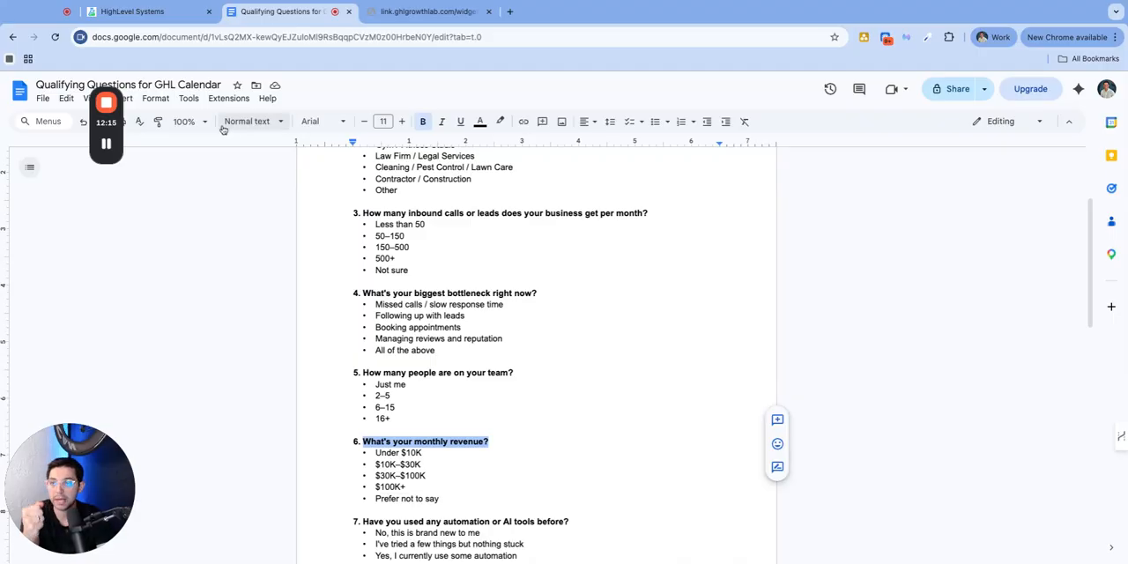
# Create a Monetary custom field named "What's your monthly revenue?" in HighLevel's Calendar QQs folder and save it
pyautogui.click(146, 15)
pyautogui.click(1062, 124)
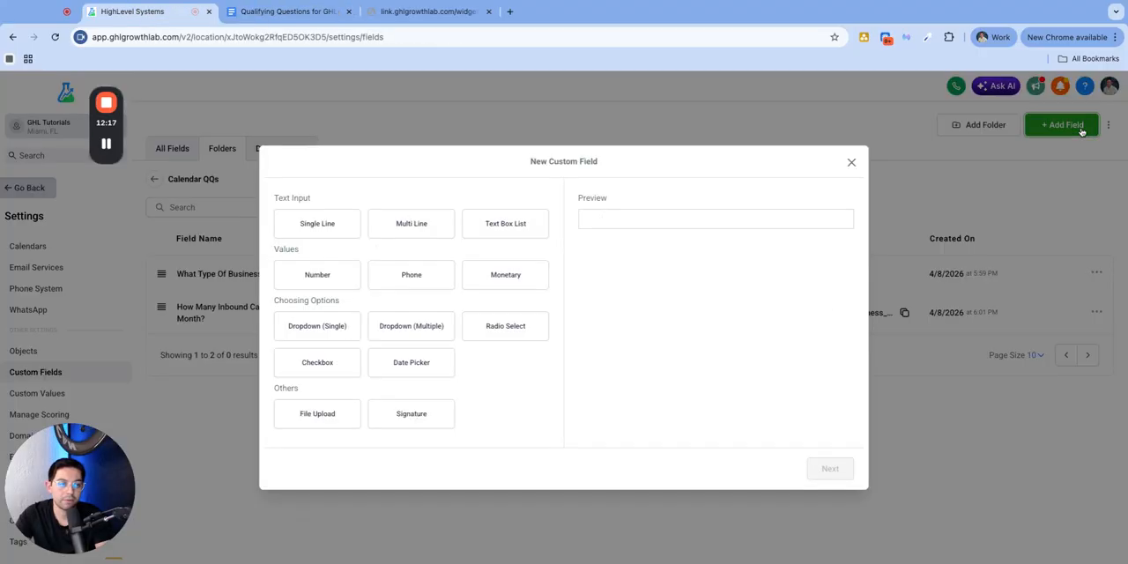
pyautogui.click(509, 276)
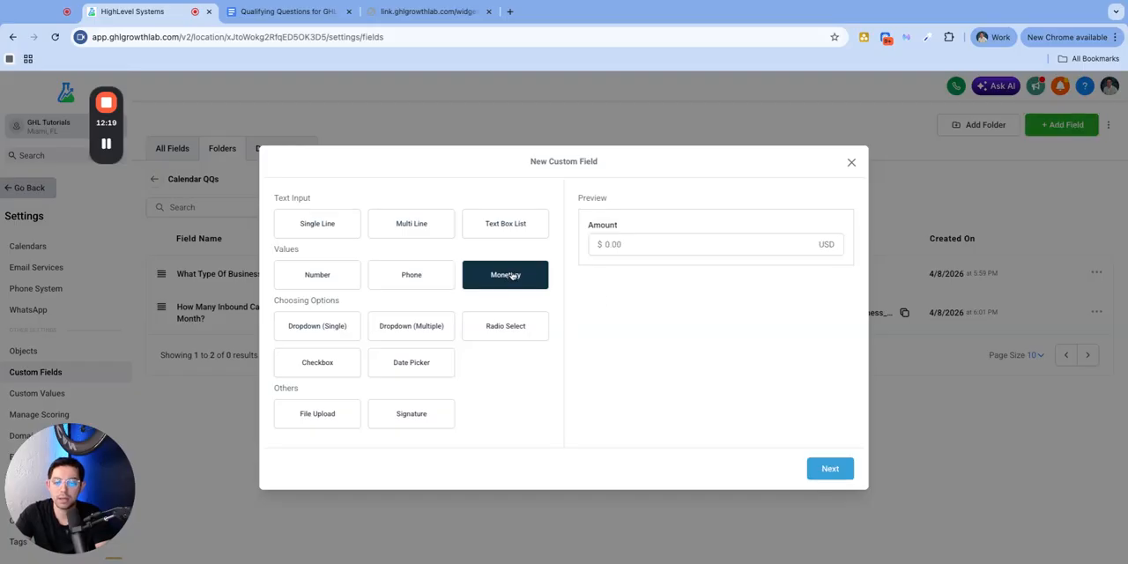
pyautogui.click(830, 468)
pyautogui.click(348, 286)
pyautogui.press('super+v')
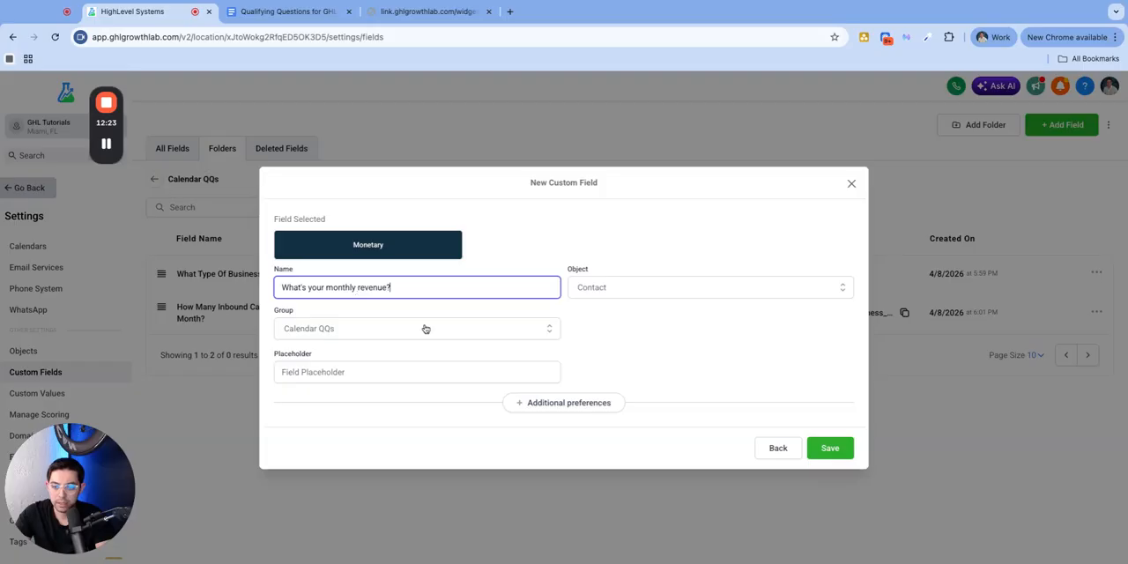
pyautogui.click(830, 448)
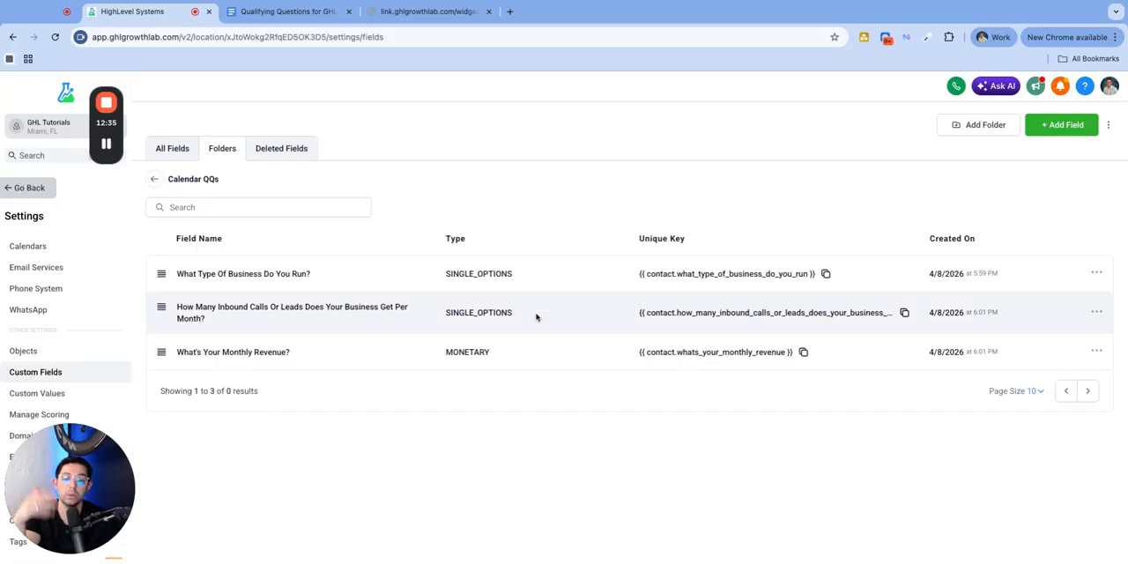
pyautogui.moveTo(309, 353); pyautogui.dragTo(196, 352)
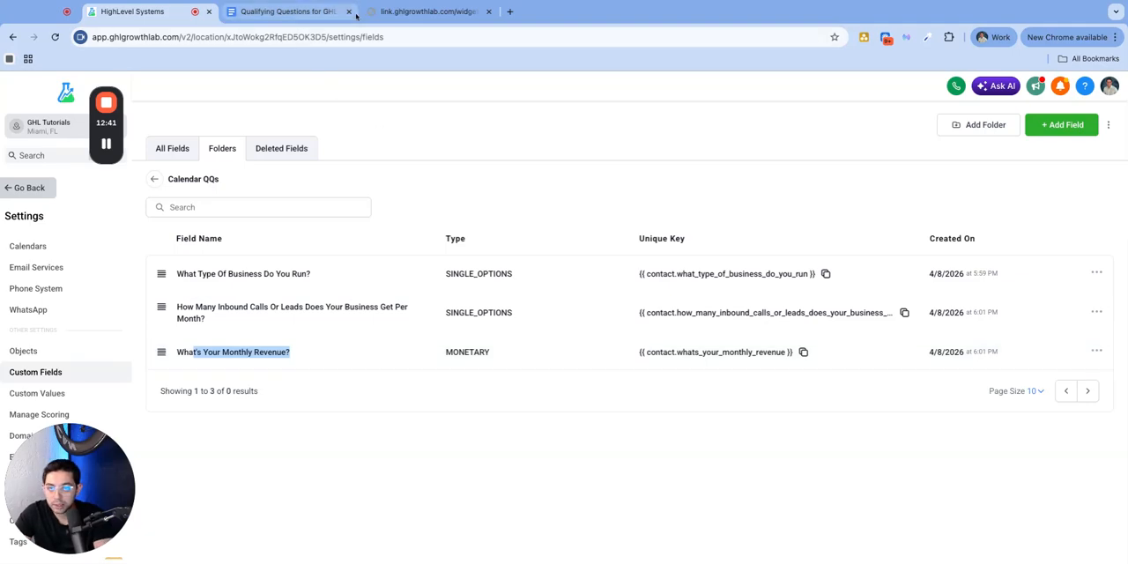
# Start another custom field and look over the dropdown, monetary and number field types
pyautogui.click(1035, 125)
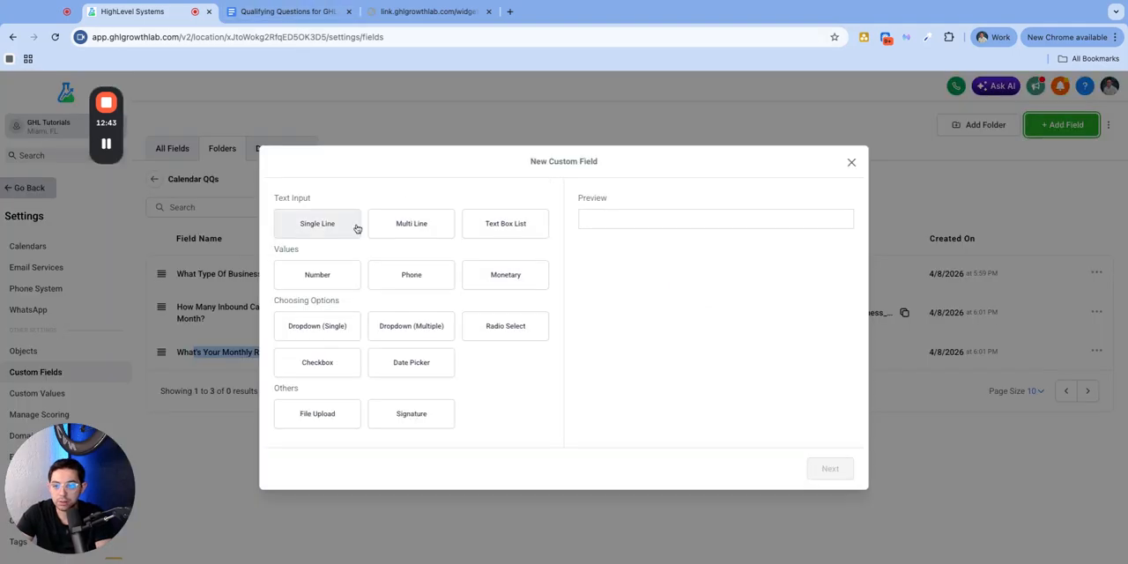
pyautogui.click(326, 342)
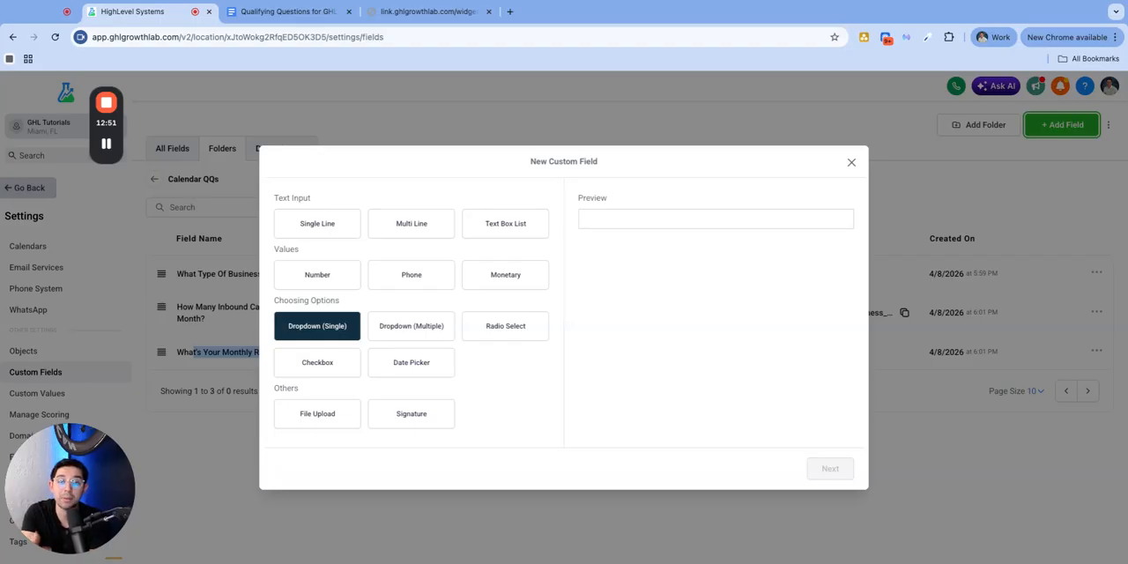
pyautogui.click(504, 275)
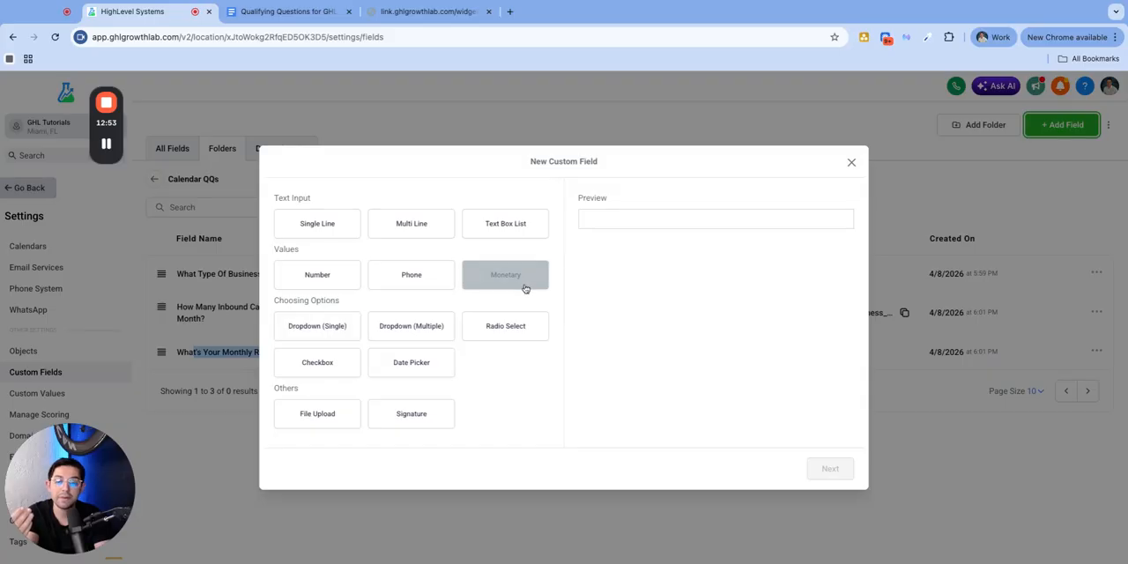
pyautogui.click(319, 277)
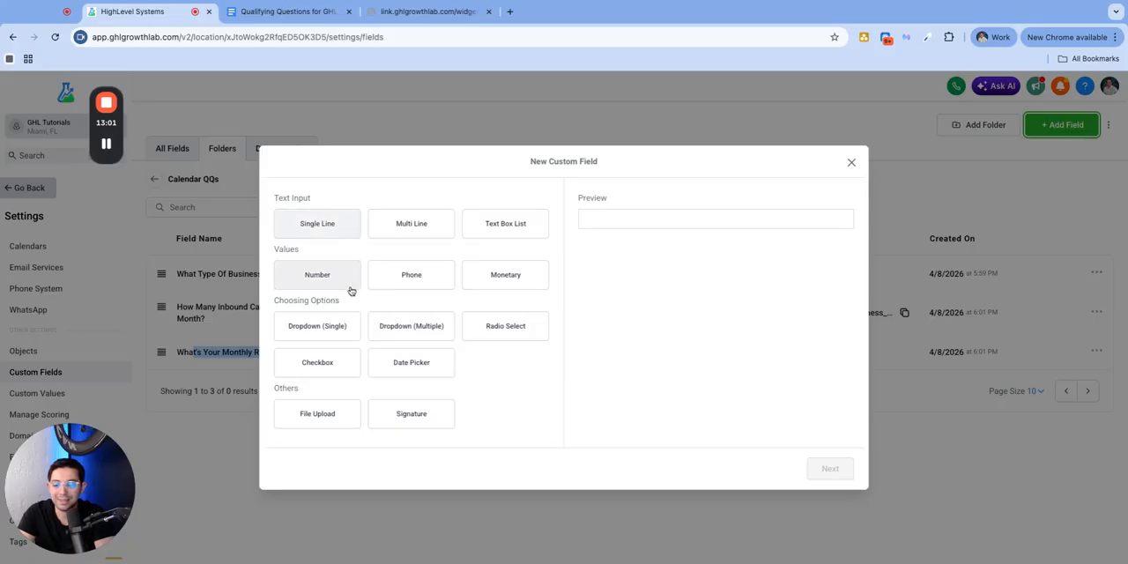
pyautogui.click(316, 329)
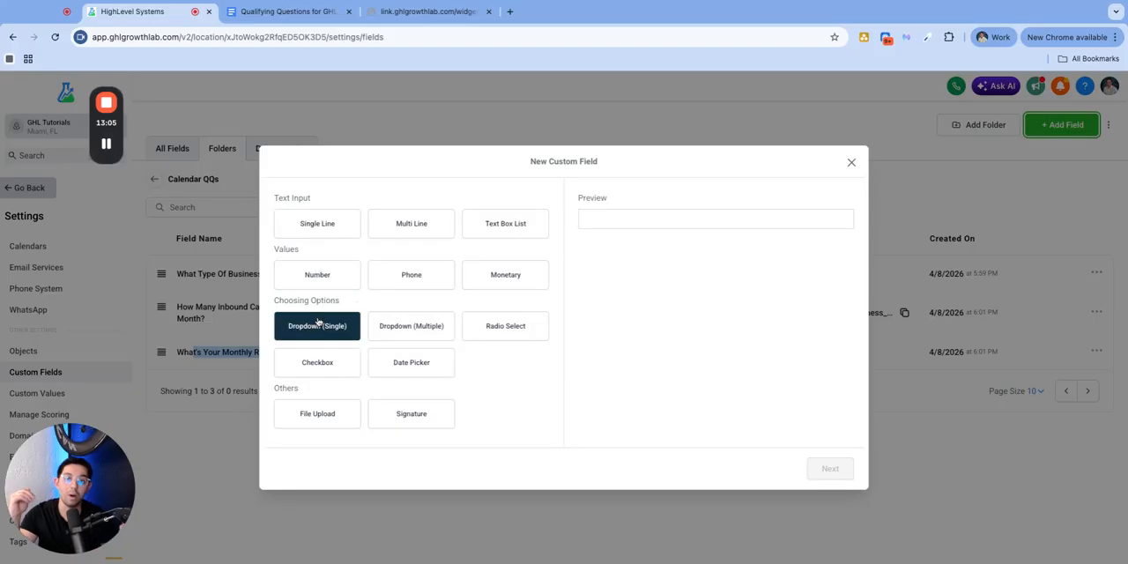
# Switch to the Google Doc and examine the answer ranges under question 6 on monthly revenue
pyautogui.click(291, 12)
pyautogui.click(432, 453)
pyautogui.hotkey('shift', 'Left')
pyautogui.hotkey('shift', 'Left')
pyautogui.hotkey('shift', 'Left')
pyautogui.hotkey('shift', 'Left')
pyautogui.hotkey('shift', 'Left')
pyautogui.hotkey('shift', 'Left')
pyautogui.hotkey('shift', 'Left')
pyautogui.hotkey('shift', 'Left')
pyautogui.hotkey('shift', 'Left')
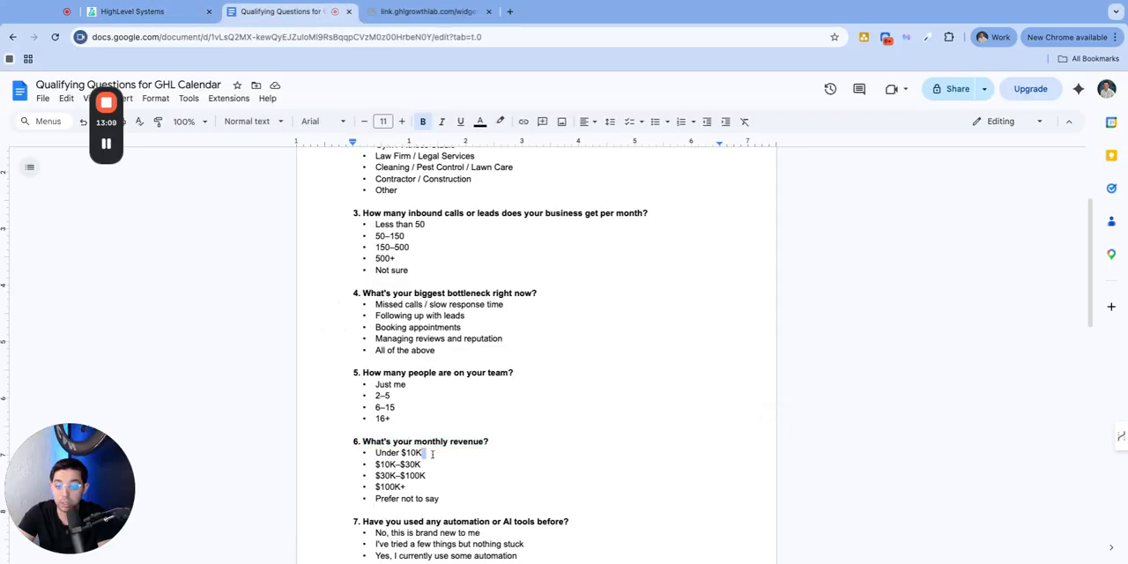
pyautogui.hotkey('shift', 'Left')
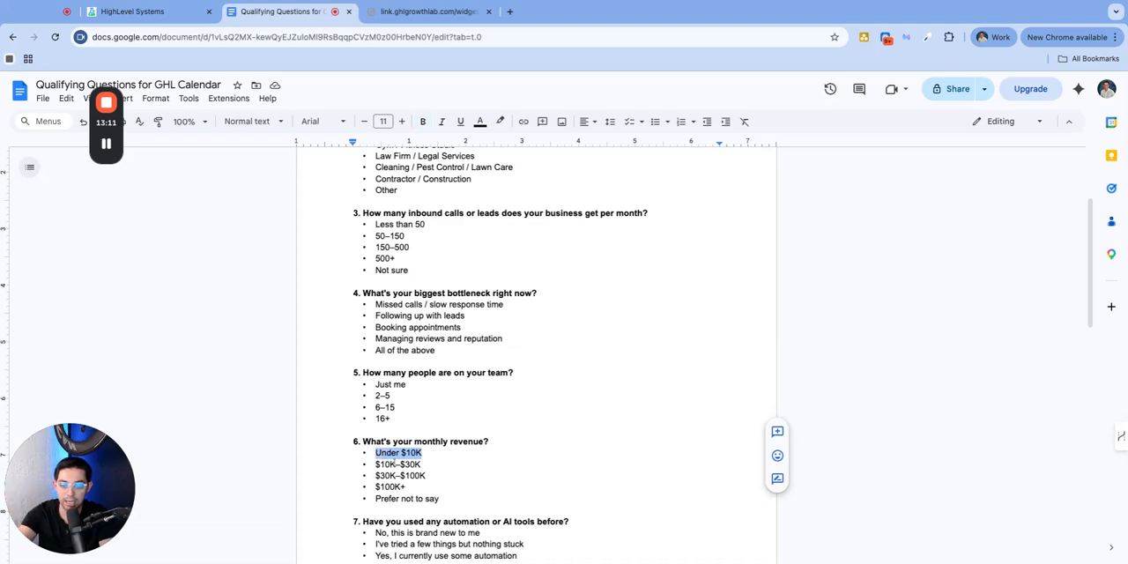
pyautogui.press('Down')
pyautogui.hotkey('shift', 'Right')
pyautogui.hotkey('shift', 'Right')
pyautogui.hotkey('shift', 'Right')
pyautogui.hotkey('shift', 'Right')
pyautogui.hotkey('shift', 'Right')
pyautogui.hotkey('shift', 'Right')
pyautogui.hotkey('shift', 'Right')
pyautogui.hotkey('shift', 'Right')
pyautogui.hotkey('shift', 'Right')
pyautogui.tripleClick(374, 476)
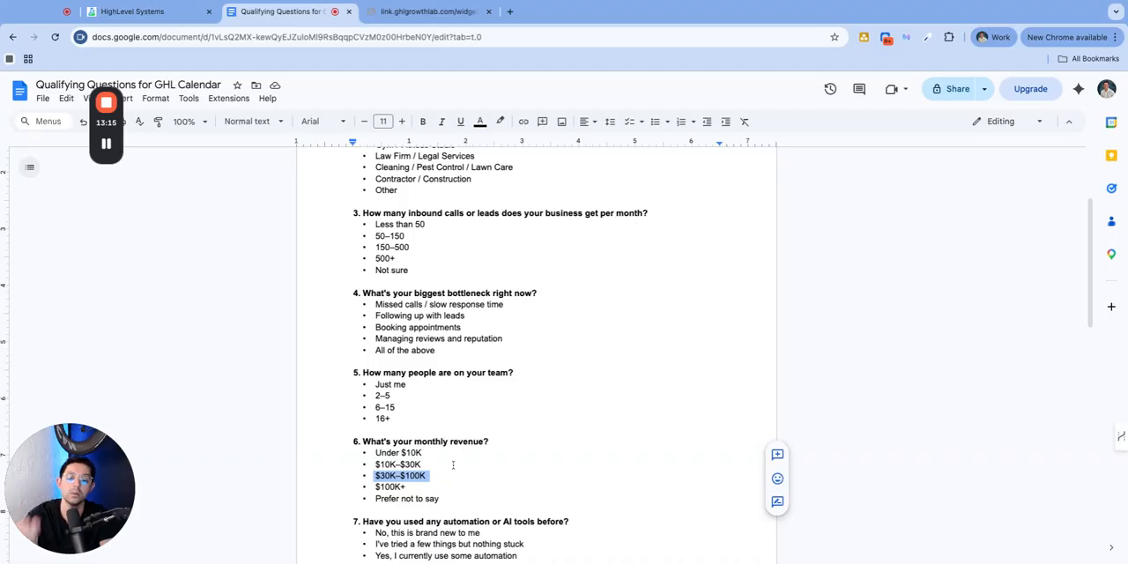
# Copy the text of question 8, "How soon are you looking to get started?", from the Google Doc
pyautogui.scroll(-1, 458, 435)
pyautogui.scroll(1, 468, 431)
pyautogui.scroll(-3, 521, 417)
pyautogui.scroll(-4, 521, 417)
pyautogui.moveTo(545, 341); pyautogui.dragTo(363, 340)
pyautogui.hotkey('ctrl', 'c')
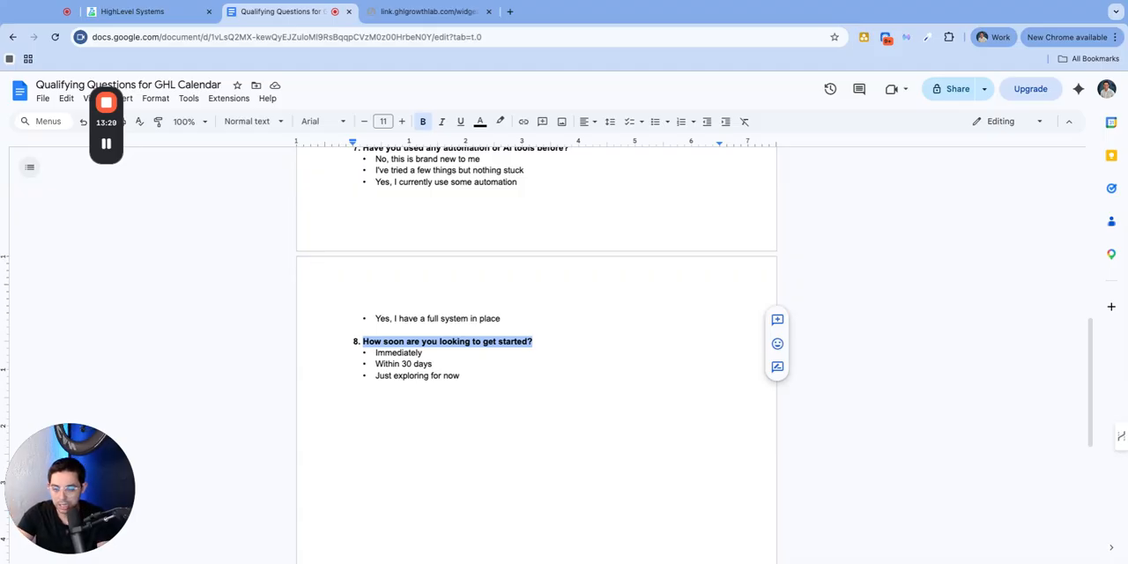
pyautogui.scroll(1, 498, 332)
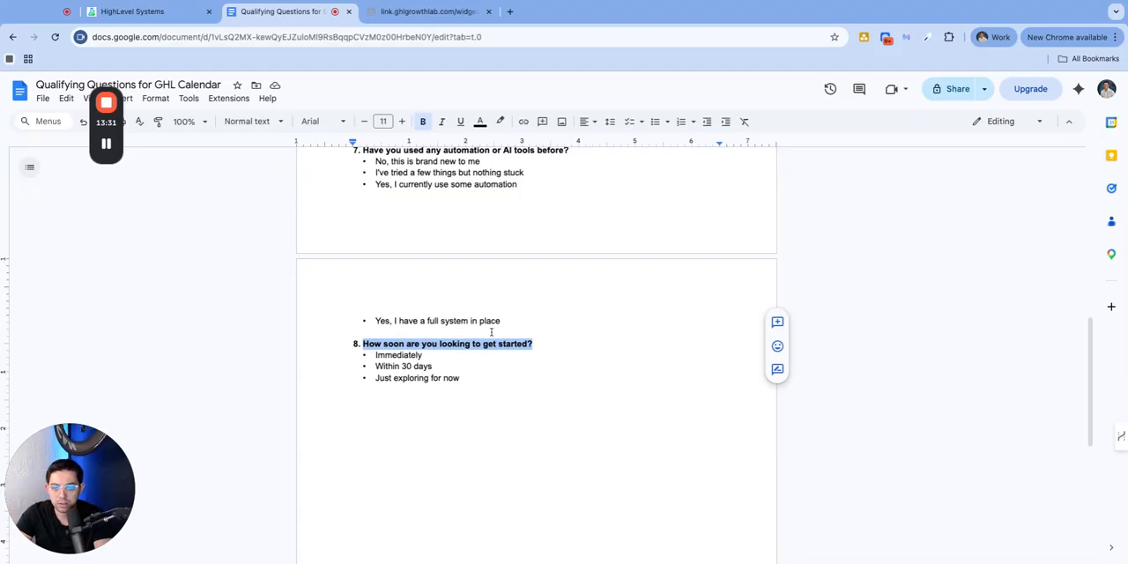
pyautogui.click(554, 343)
pyautogui.hotkey('shift', 'Left')
pyautogui.hotkey('shift', 'Left')
pyautogui.hotkey('shift', 'Left')
pyautogui.hotkey('shift', 'Left')
pyautogui.hotkey('shift', 'Left')
pyautogui.hotkey('shift', 'Left')
pyautogui.hotkey('shift', 'Left')
pyautogui.hotkey('shift', 'Left')
pyautogui.hotkey('shift', 'Left')
pyautogui.hotkey('shift', 'Left')
pyautogui.hotkey('shift', 'Left')
pyautogui.hotkey('shift', 'Left')
pyautogui.hotkey('shift', 'Left')
pyautogui.hotkey('shift', 'Left')
pyautogui.hotkey('shift', 'Left')
pyautogui.hotkey('shift', 'Left')
pyautogui.hotkey('shift', 'Left')
pyautogui.hotkey('shift', 'Left')
pyautogui.hotkey('shift', 'Left')
pyautogui.hotkey('shift', 'Left')
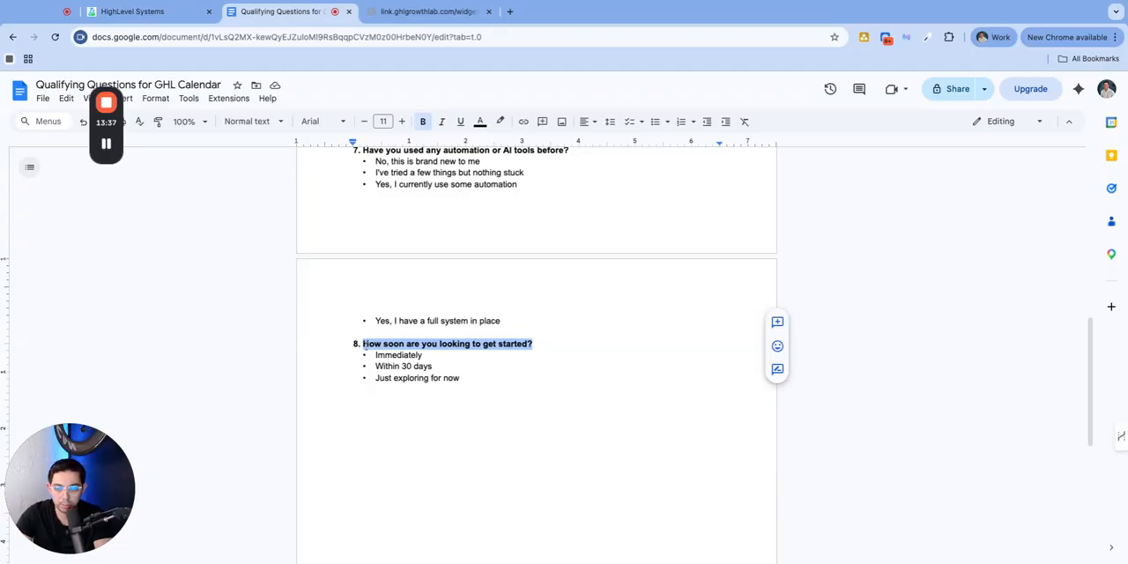
# Return to HighLevel and set up the new field as Radio Select, named "How soon are you looking to get started?"
pyautogui.click(155, 11)
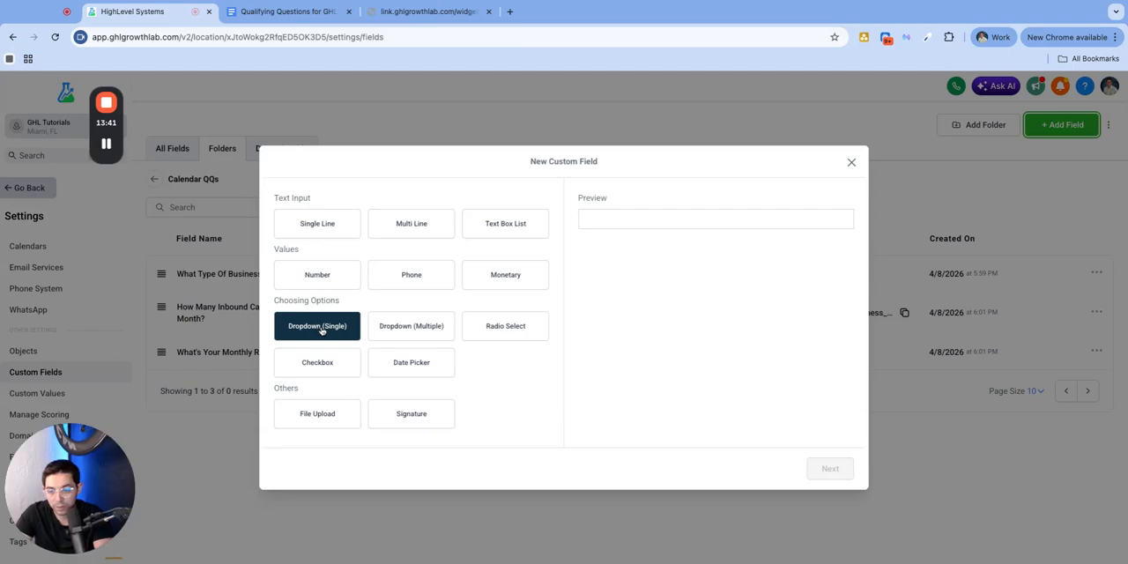
pyautogui.click(505, 333)
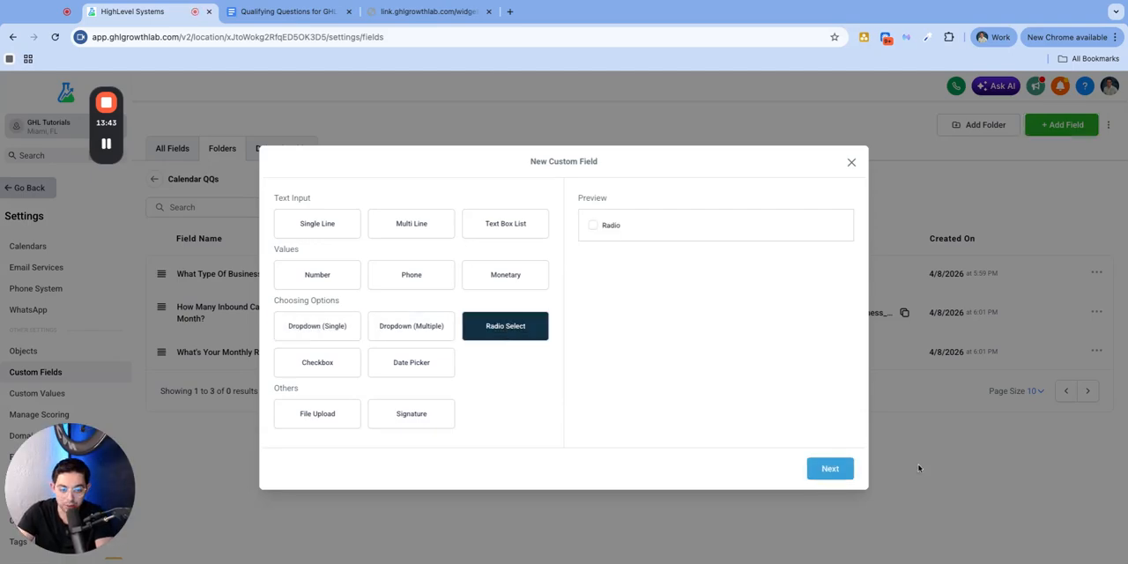
pyautogui.click(832, 468)
pyautogui.click(370, 255)
pyautogui.hotkey('ctrl', 'v')
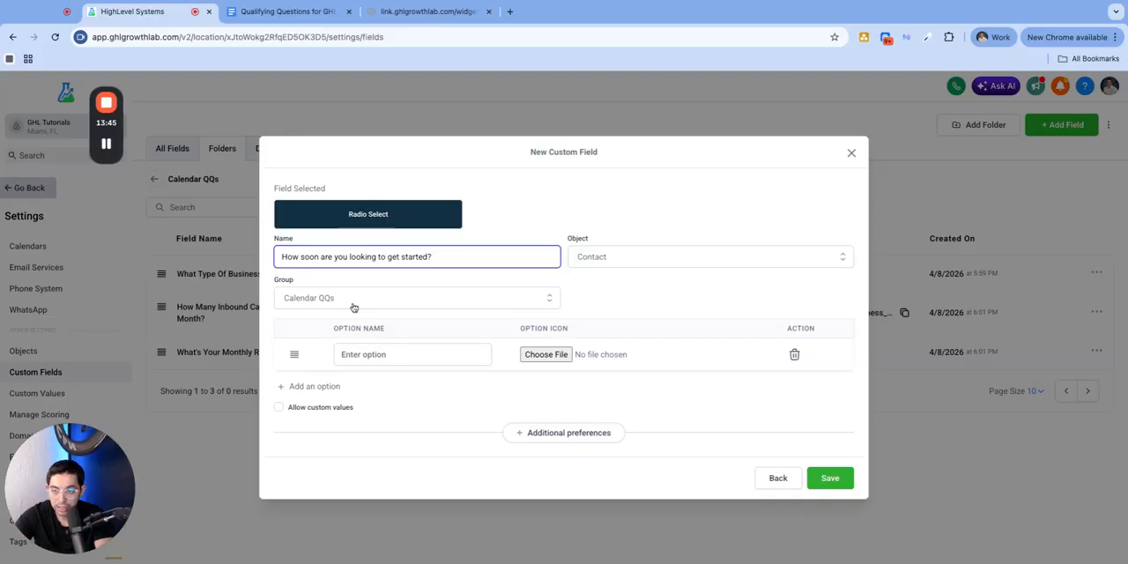
pyautogui.hotkey('ctrl', 'a')
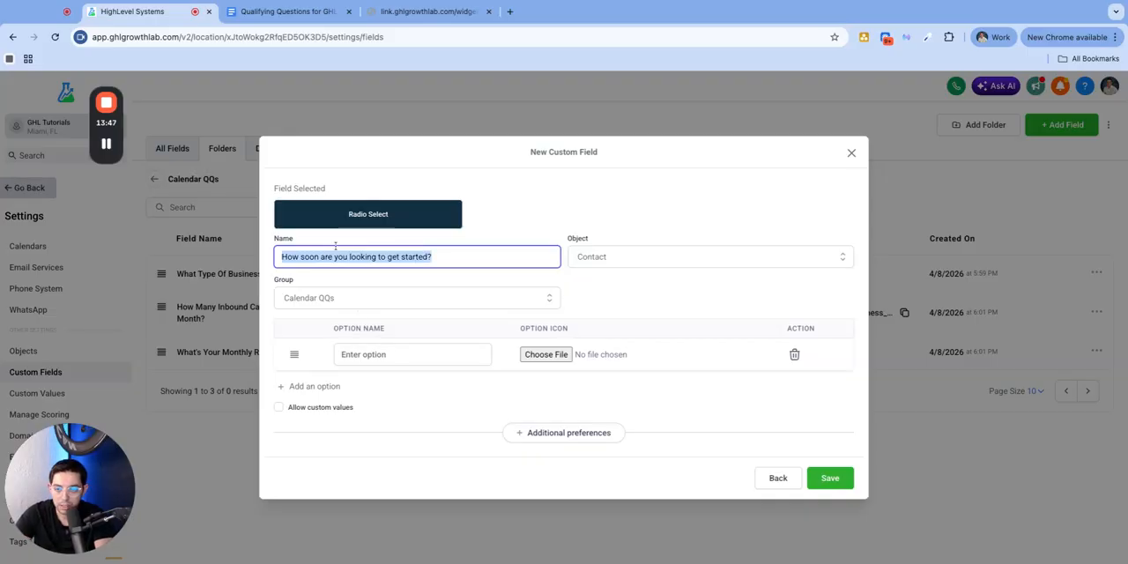
# Fill the first radio option with "Immediately" from the Google Doc, without a leading space, and add a second option
pyautogui.click(291, 11)
pyautogui.moveTo(428, 354); pyautogui.dragTo(375, 355)
pyautogui.click(141, 11)
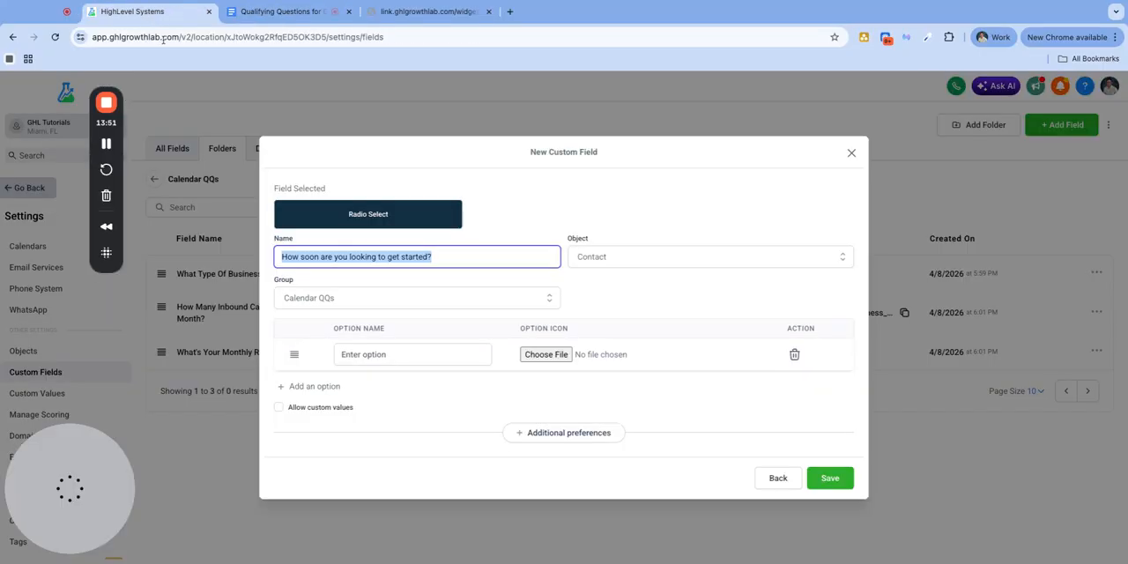
pyautogui.click(370, 354)
pyautogui.write('Immediately')
pyautogui.click(317, 387)
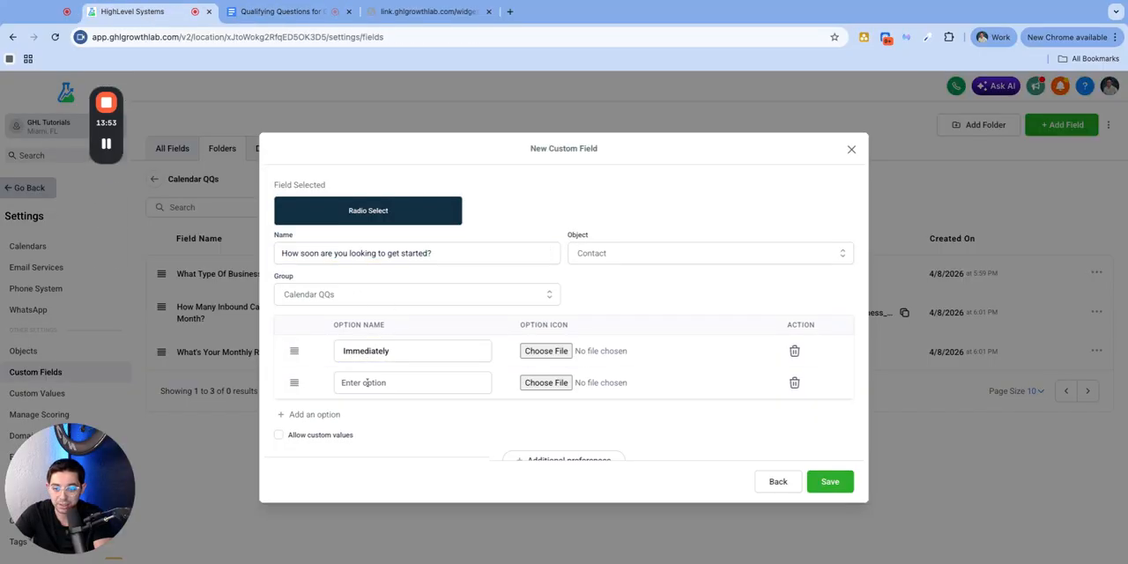
pyautogui.click(429, 357)
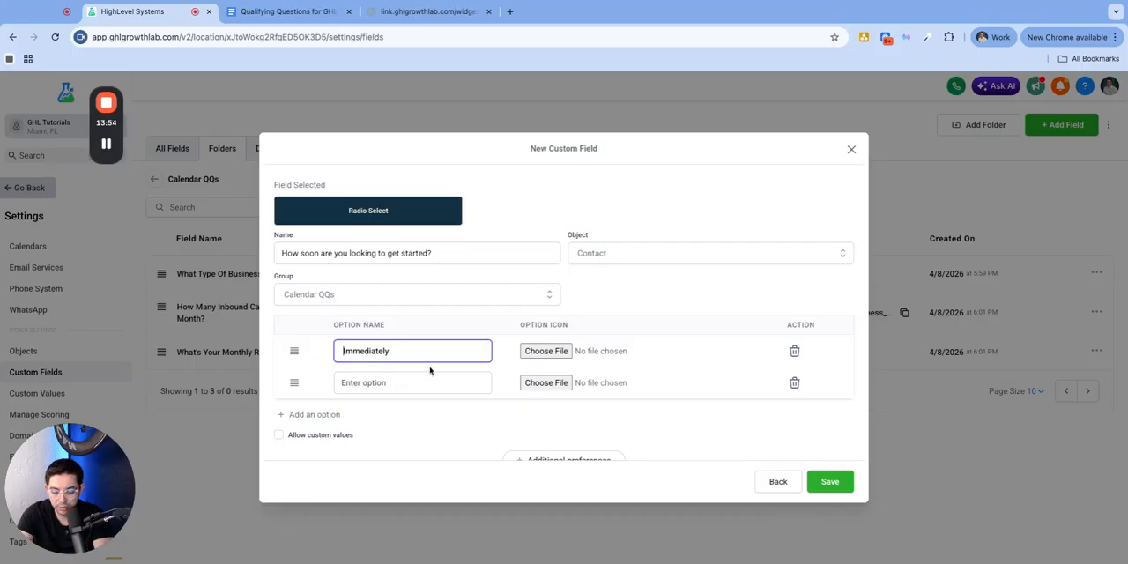
# Fill the second radio option with "Within 30 days" from the Google Doc and add a third option
pyautogui.click(282, 11)
pyautogui.moveTo(384, 366)
pyautogui.mouseDown()
pyautogui.moveTo(436, 369)
pyautogui.moveTo(376, 367)
pyautogui.mouseUp()
pyautogui.press('super+c')
pyautogui.click(134, 12)
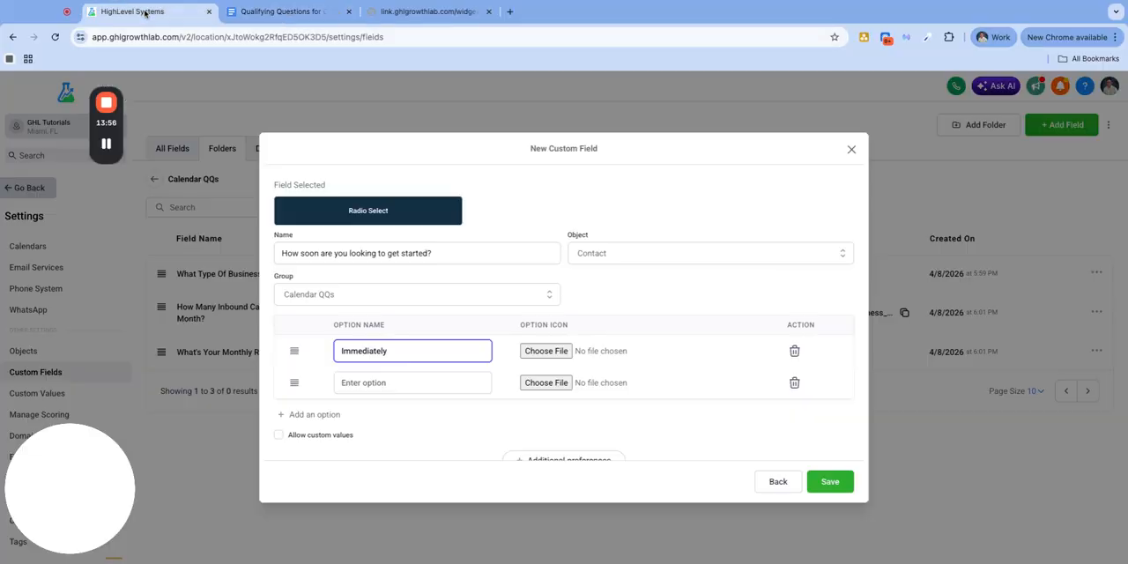
pyautogui.click(384, 382)
pyautogui.press('super+v')
pyautogui.click(340, 415)
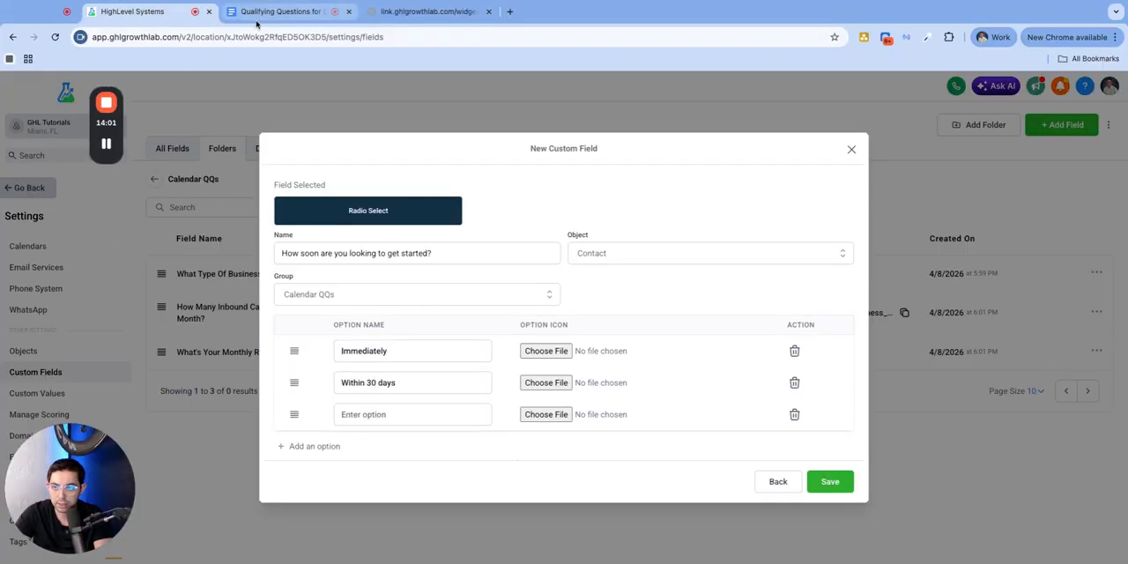
# Fill the third radio option with "Just exploring for now" from the Google Doc and save the custom field
pyautogui.click(282, 11)
pyautogui.moveTo(477, 378); pyautogui.dragTo(376, 379)
pyautogui.press('super+c')
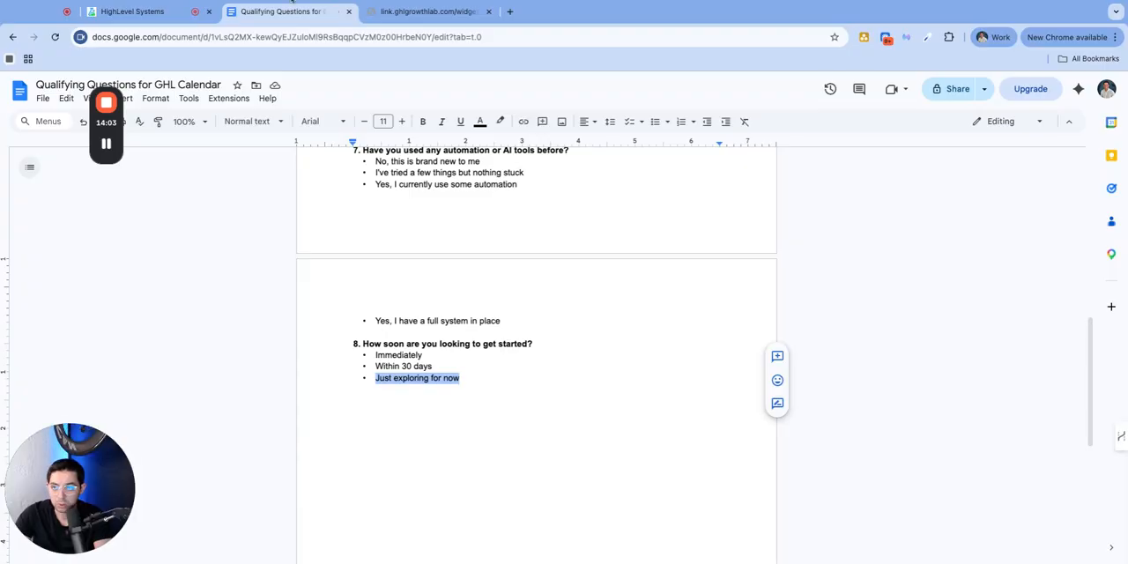
pyautogui.click(162, 12)
pyautogui.click(413, 411)
pyautogui.press('super+v')
pyautogui.click(828, 484)
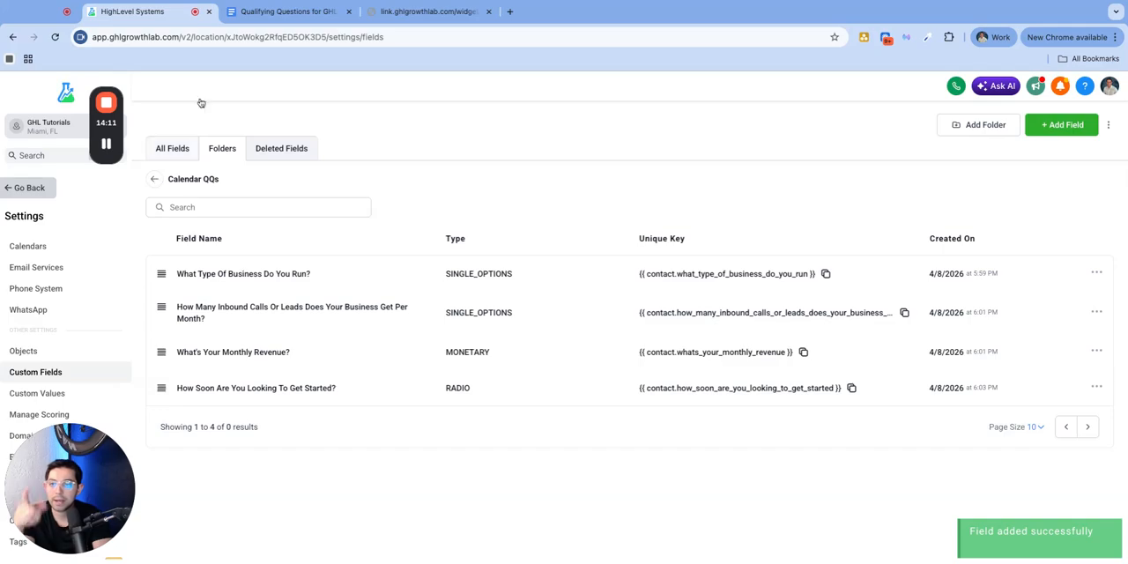
# Switch to the Google Doc and examine question 1, the free-text Company Name
pyautogui.click(287, 10)
pyautogui.scroll(15, 410, 215)
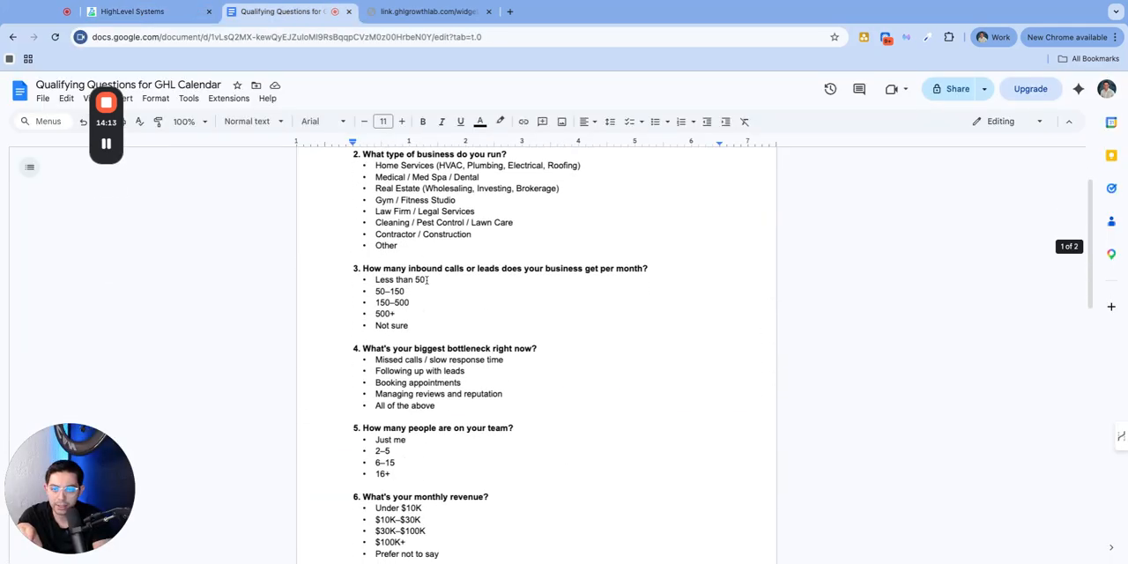
pyautogui.tripleClick(446, 217)
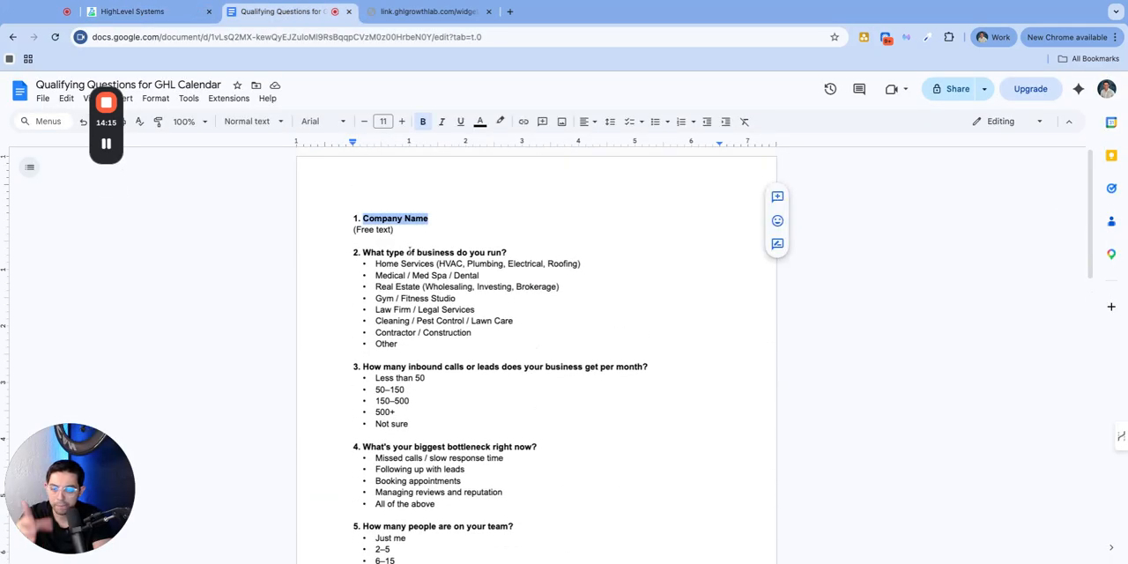
pyautogui.tripleClick(415, 230)
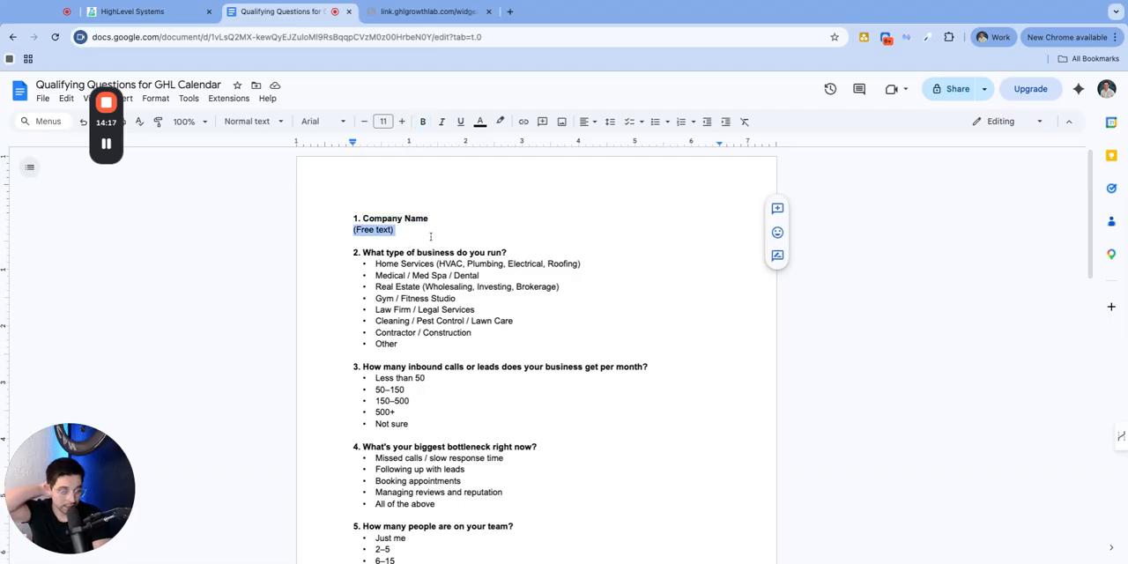
pyautogui.click(430, 221)
pyautogui.hotkey('shift', 'Left')
pyautogui.hotkey('shift', 'Left')
pyautogui.hotkey('shift', 'Left')
pyautogui.hotkey('shift', 'Left')
pyautogui.hotkey('shift', 'Left')
pyautogui.hotkey('shift', 'Left')
pyautogui.hotkey('shift', 'Left')
pyautogui.hotkey('shift', 'Left')
pyautogui.hotkey('shift', 'Left')
pyautogui.hotkey('shift', 'Left')
pyautogui.hotkey('shift', 'Left')
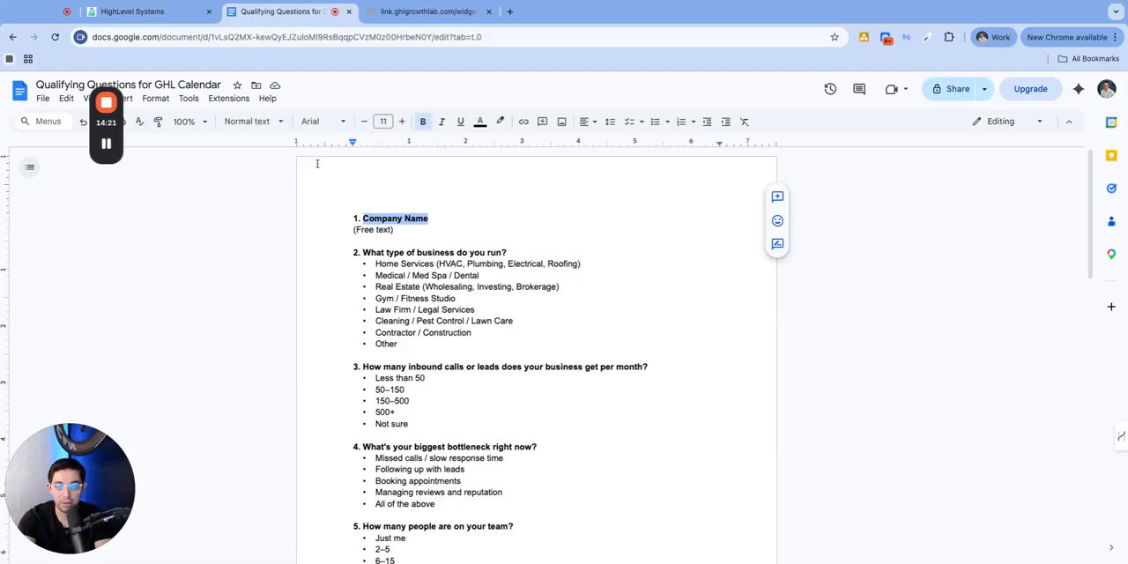
# Return to HighLevel, search all custom fields for "business" and locate the existing Business Name field
pyautogui.click(132, 12)
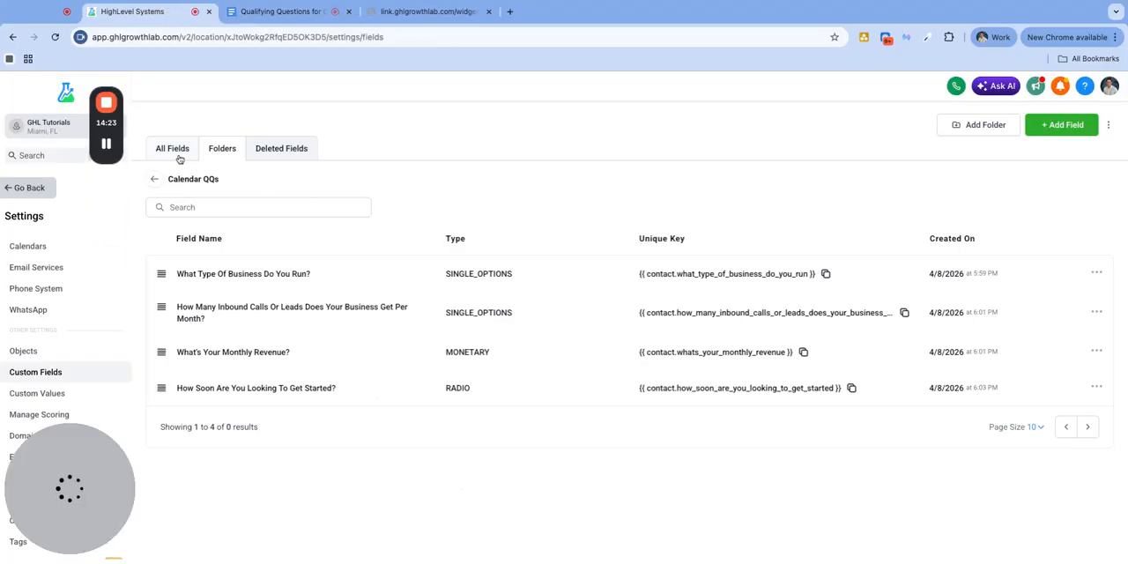
pyautogui.click(156, 181)
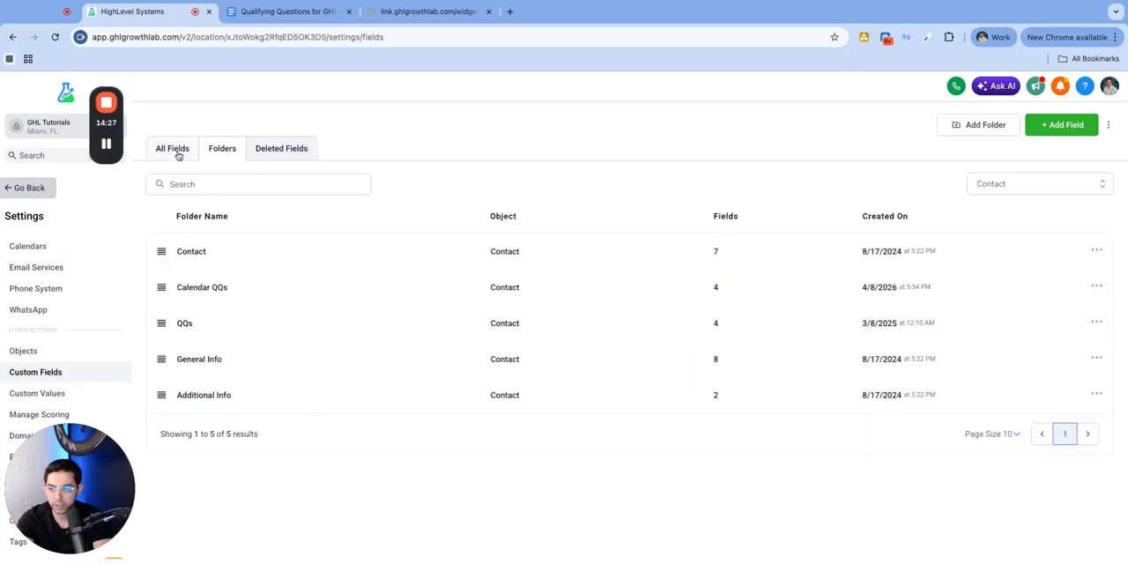
pyautogui.click(178, 150)
pyautogui.click(208, 181)
pyautogui.write('business')
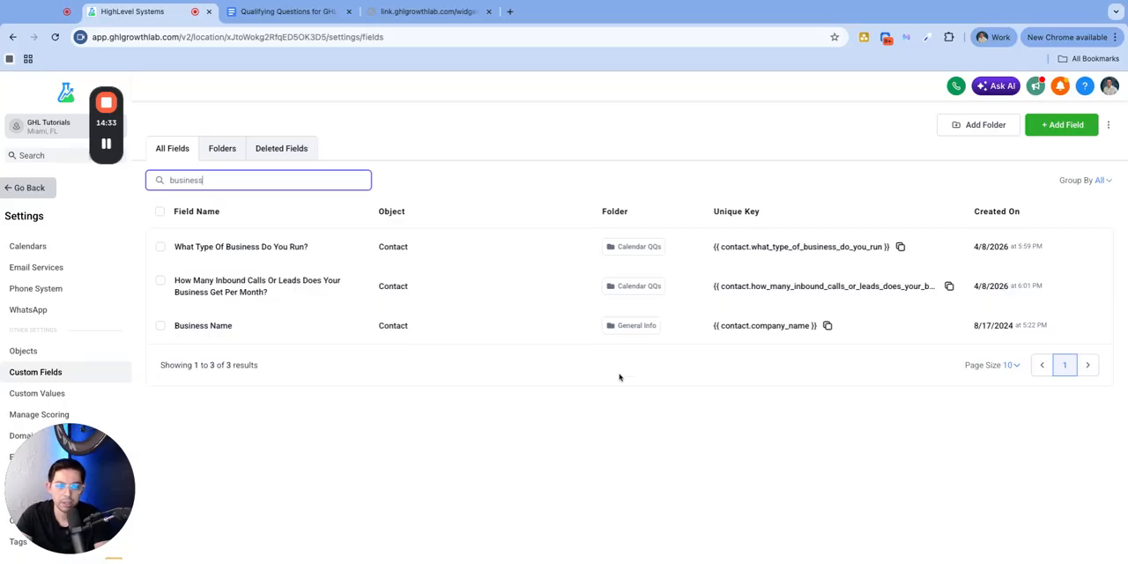
pyautogui.moveTo(184, 325); pyautogui.dragTo(258, 330)
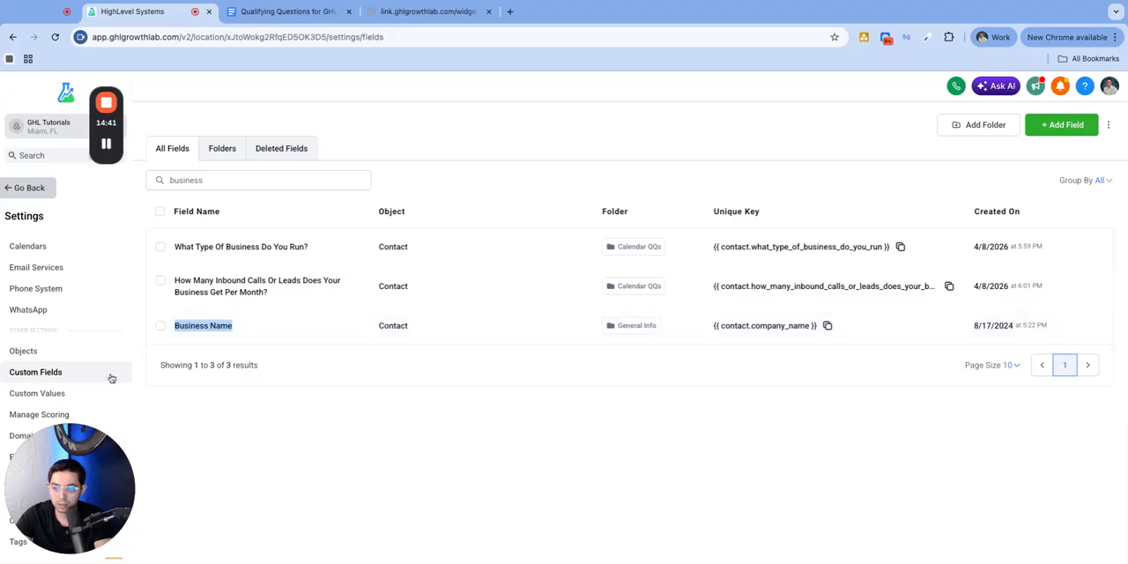
pyautogui.click(160, 327)
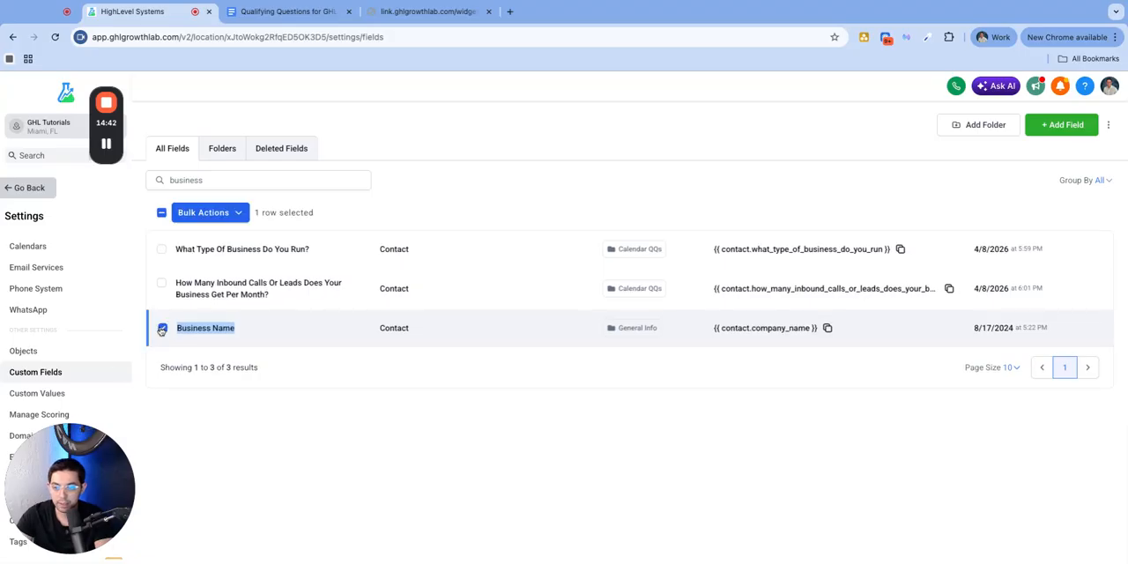
pyautogui.click(239, 215)
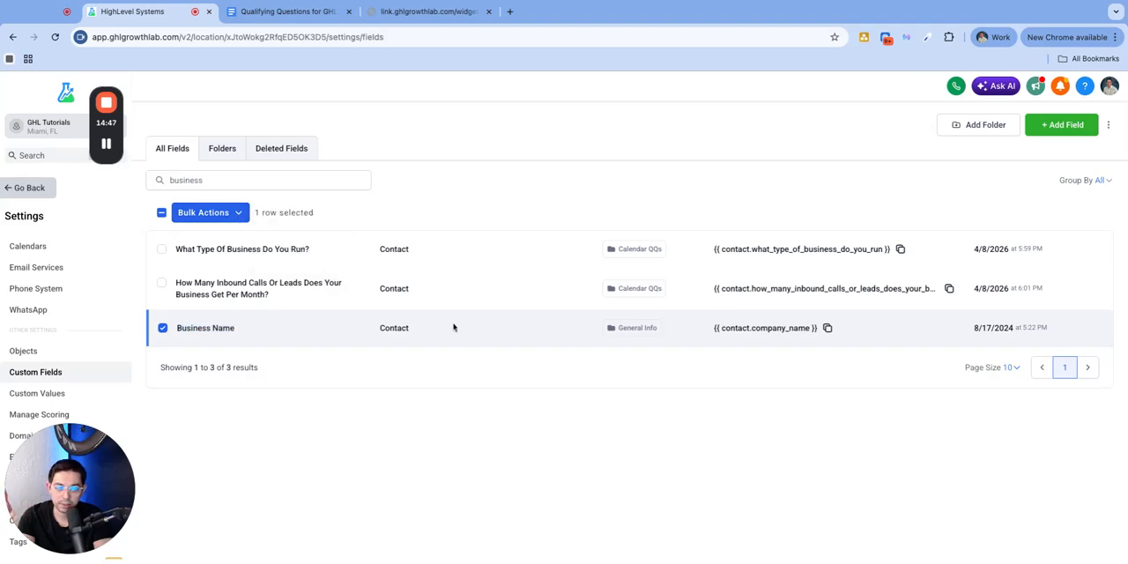
pyautogui.click(161, 212)
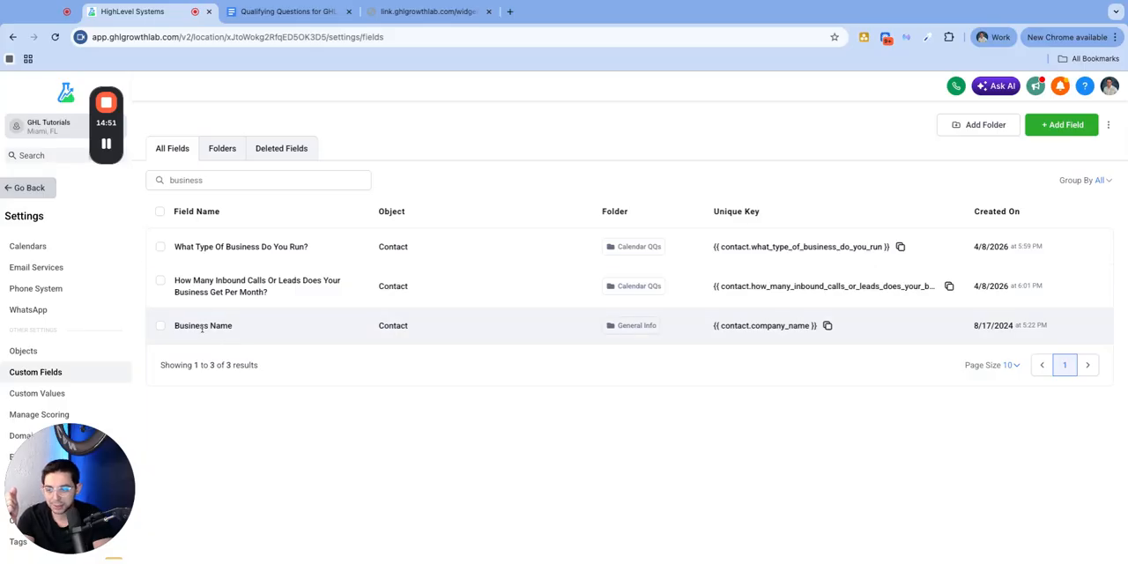
# Move the Business Name contact field to the Calendar QQs folder
pyautogui.click(161, 328)
pyautogui.click(238, 213)
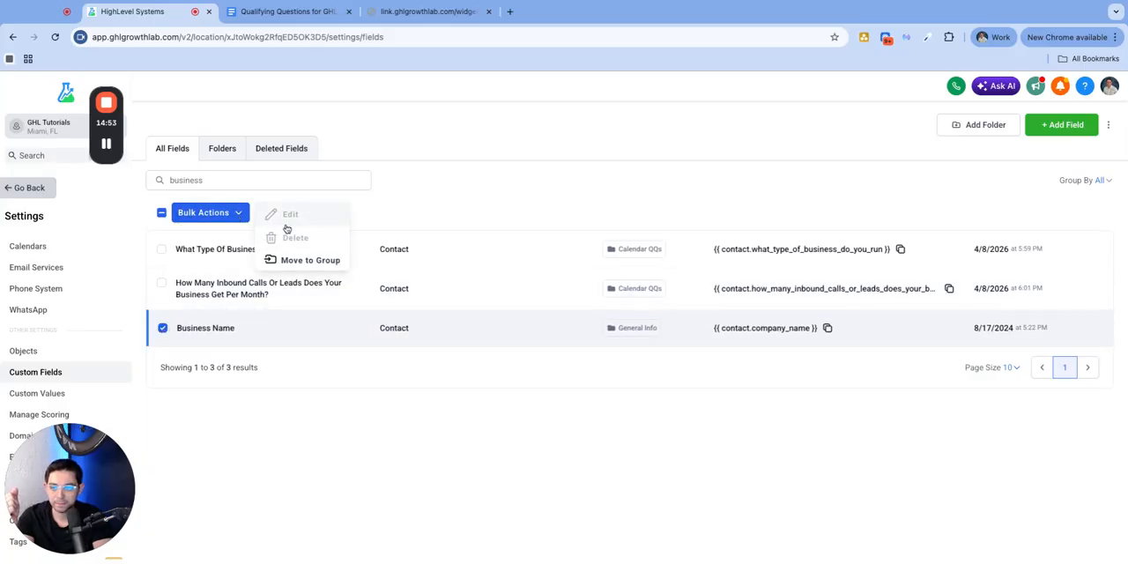
pyautogui.click(310, 260)
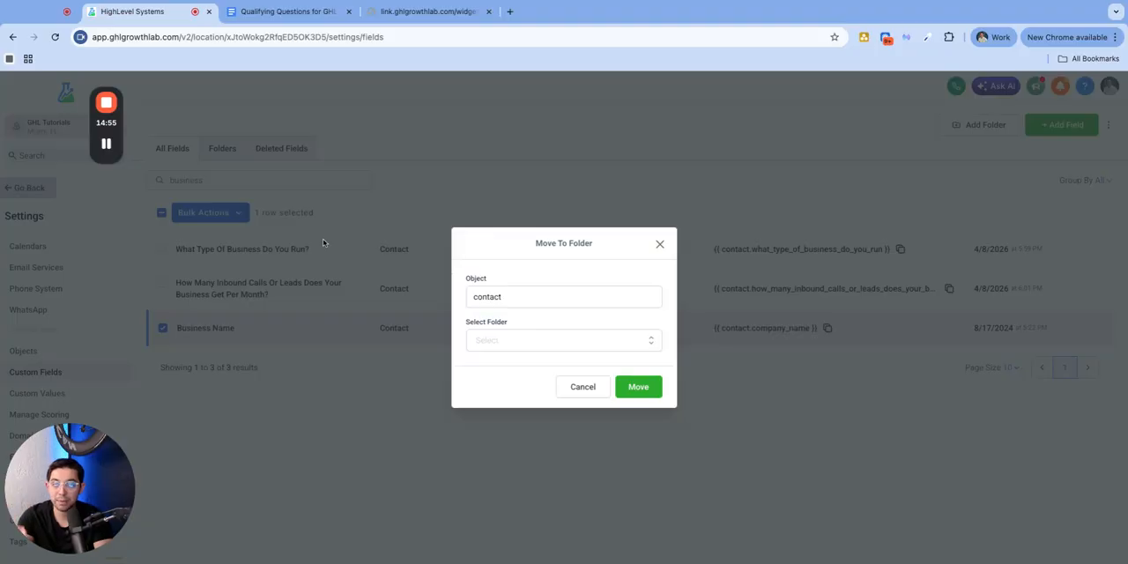
pyautogui.click(509, 346)
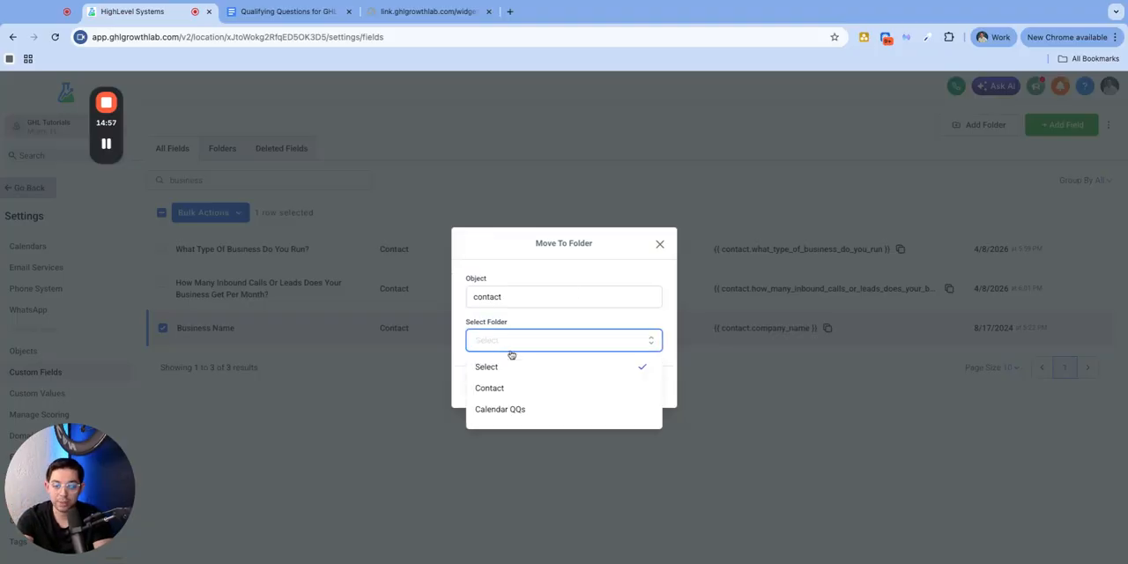
pyautogui.scroll(-2, 520, 396)
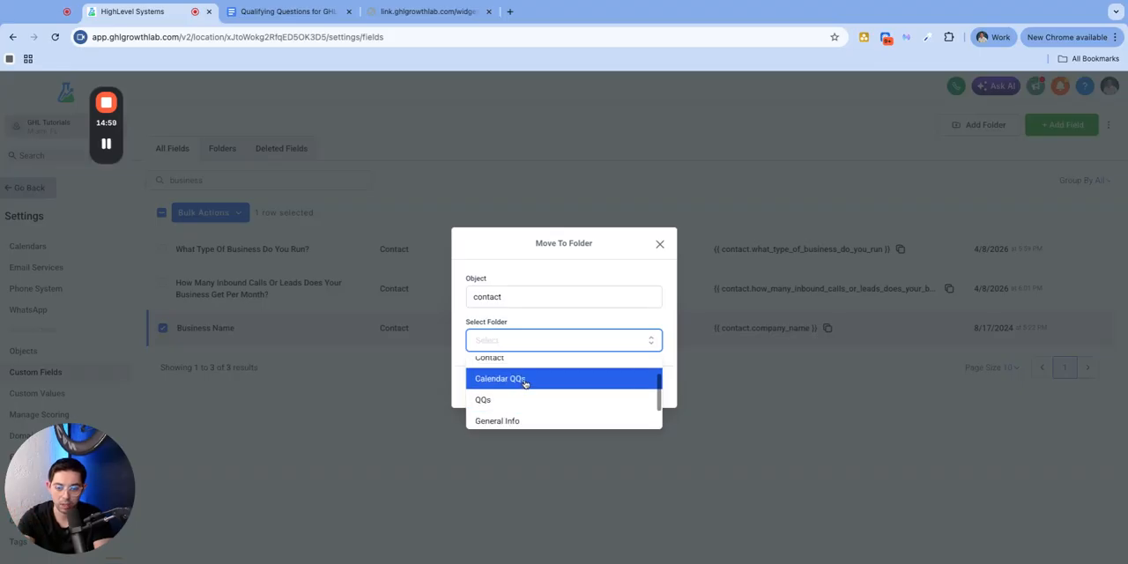
pyautogui.click(527, 375)
pyautogui.click(638, 386)
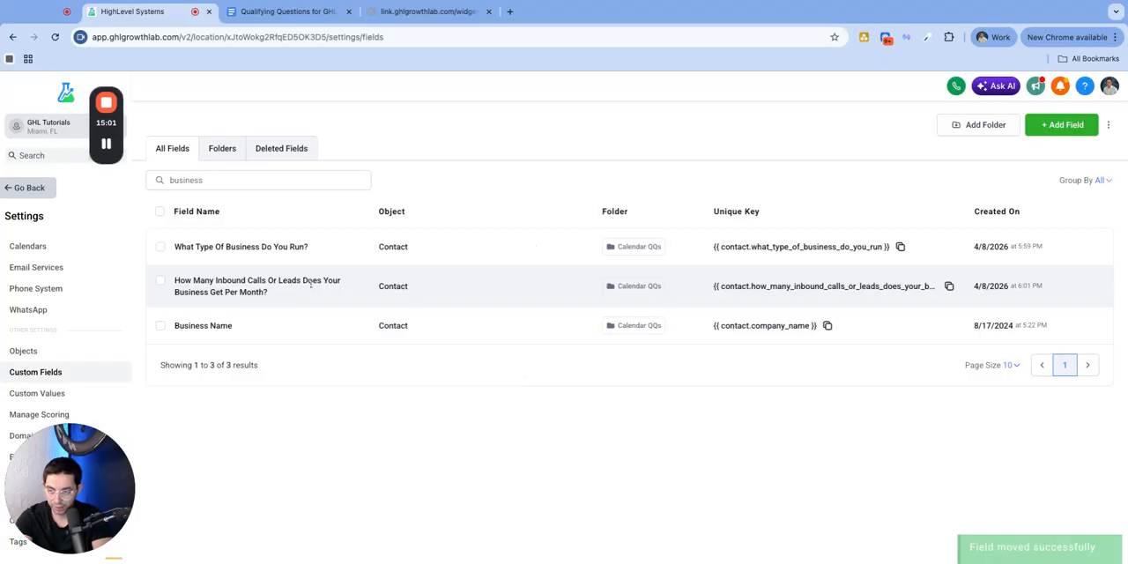
# Open the Calendar QQs folder and reorder "What's Your Monthly Revenue?" to sit directly below Business Name
pyautogui.click(231, 155)
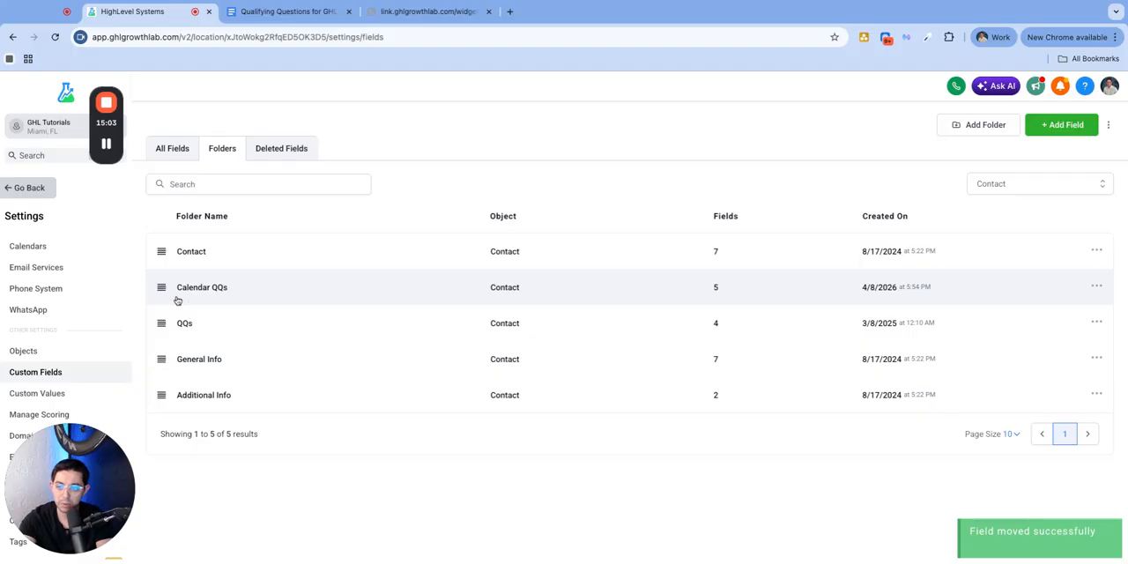
pyautogui.click(210, 291)
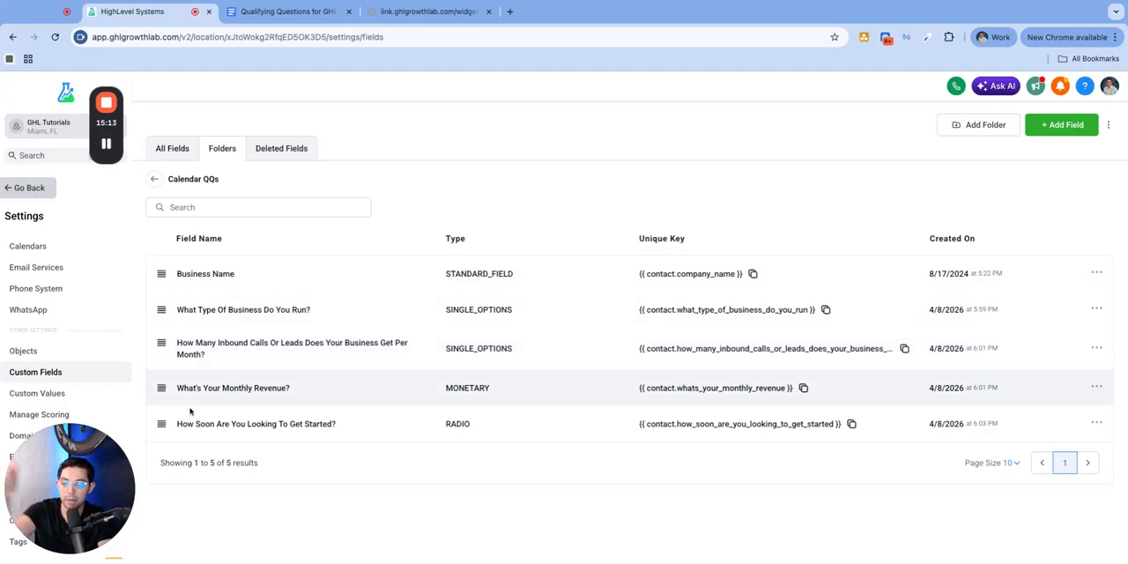
pyautogui.moveTo(161, 390); pyautogui.dragTo(162, 313)
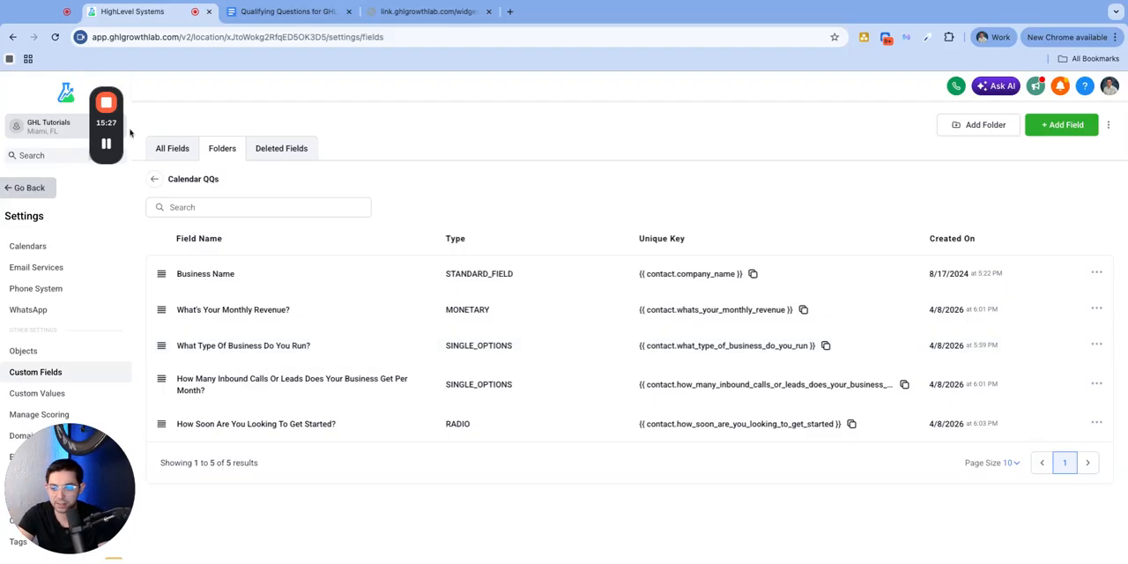
# Review the field type of each of the five fields in the Calendar QQs folder
pyautogui.moveTo(517, 273); pyautogui.dragTo(453, 274)
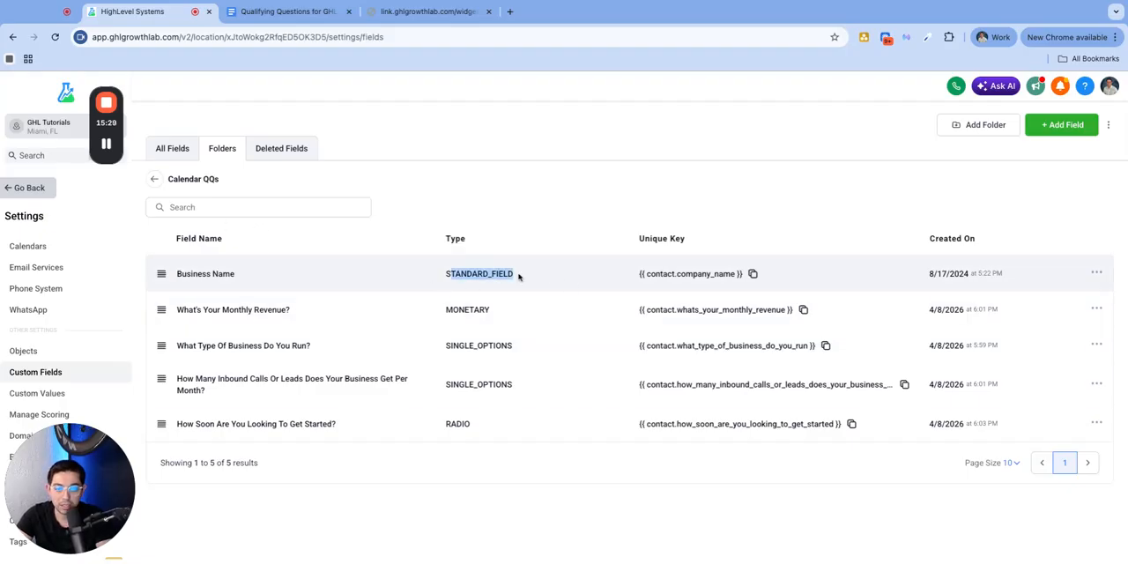
pyautogui.moveTo(517, 310); pyautogui.dragTo(441, 311)
pyautogui.doubleClick(533, 349)
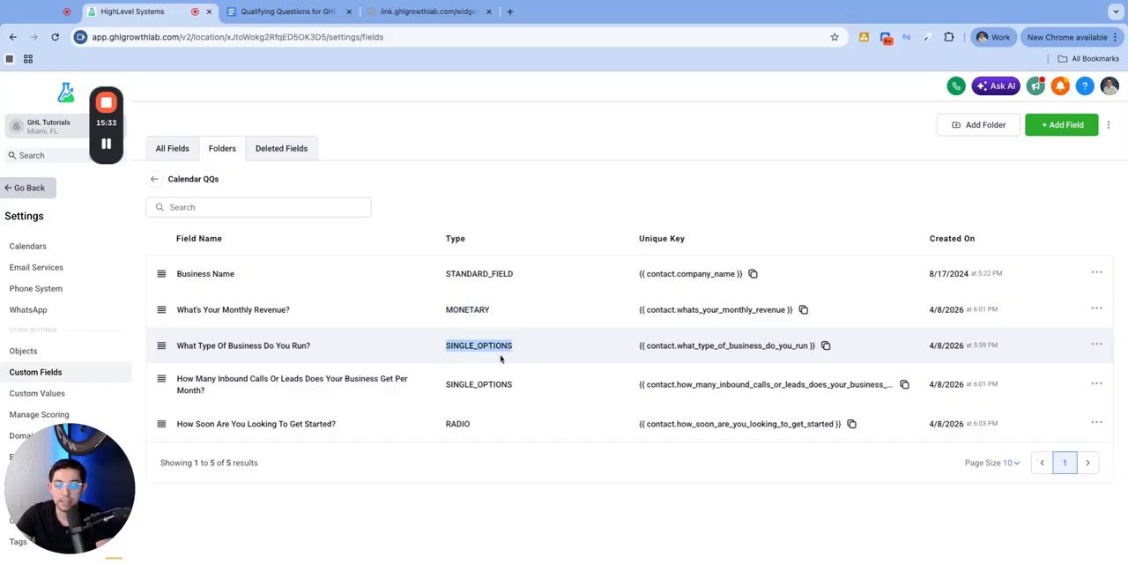
pyautogui.moveTo(521, 384); pyautogui.dragTo(450, 388)
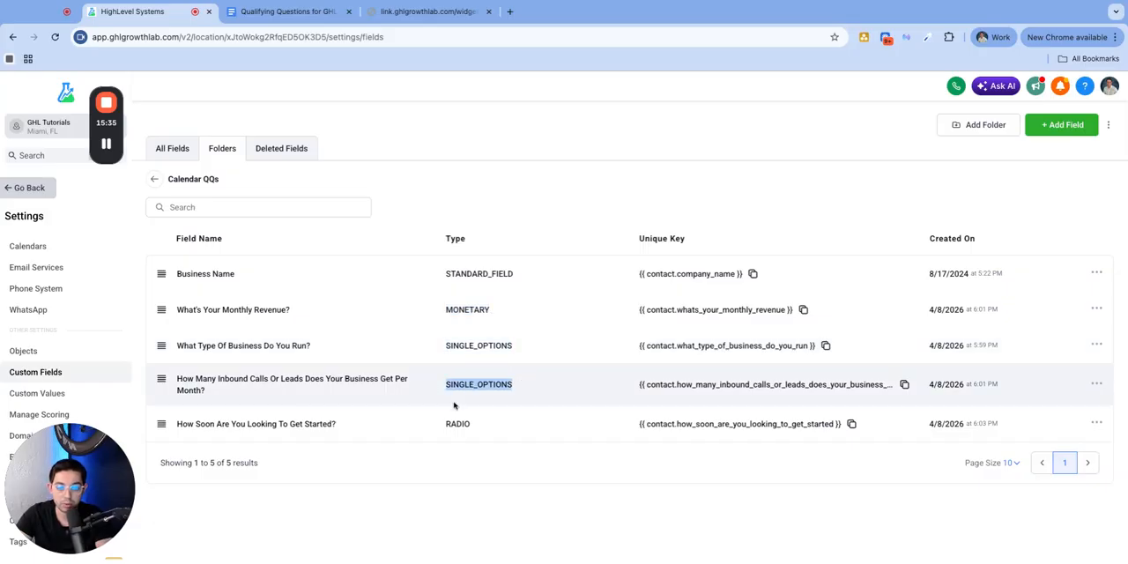
pyautogui.doubleClick(472, 424)
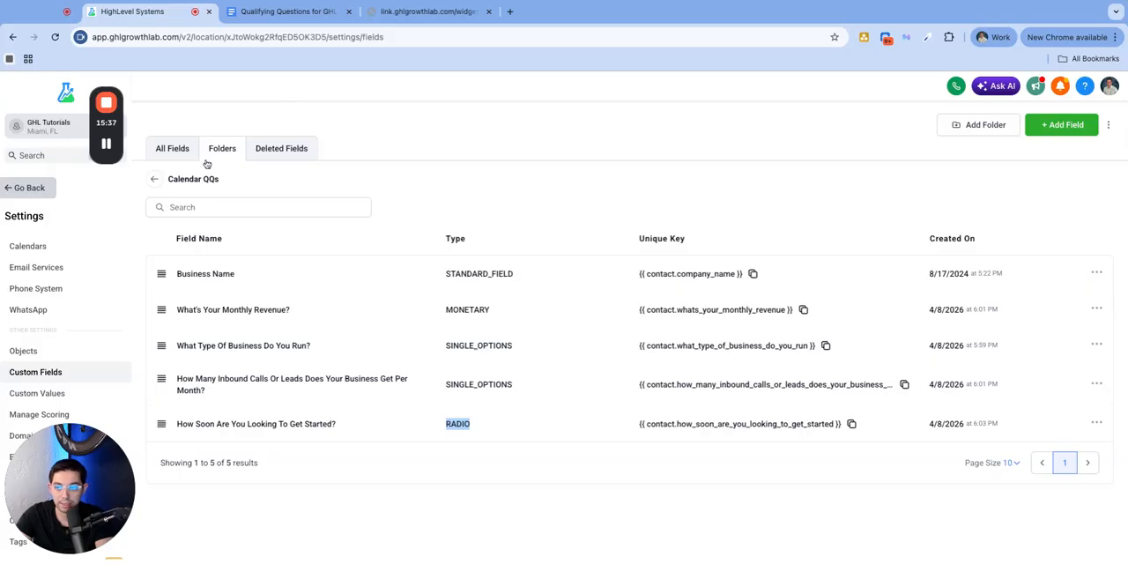
# Create a Multi Line custom field named "Describe Your Business in 2-3 sentences" in the Calendar QQs group
pyautogui.click(1078, 129)
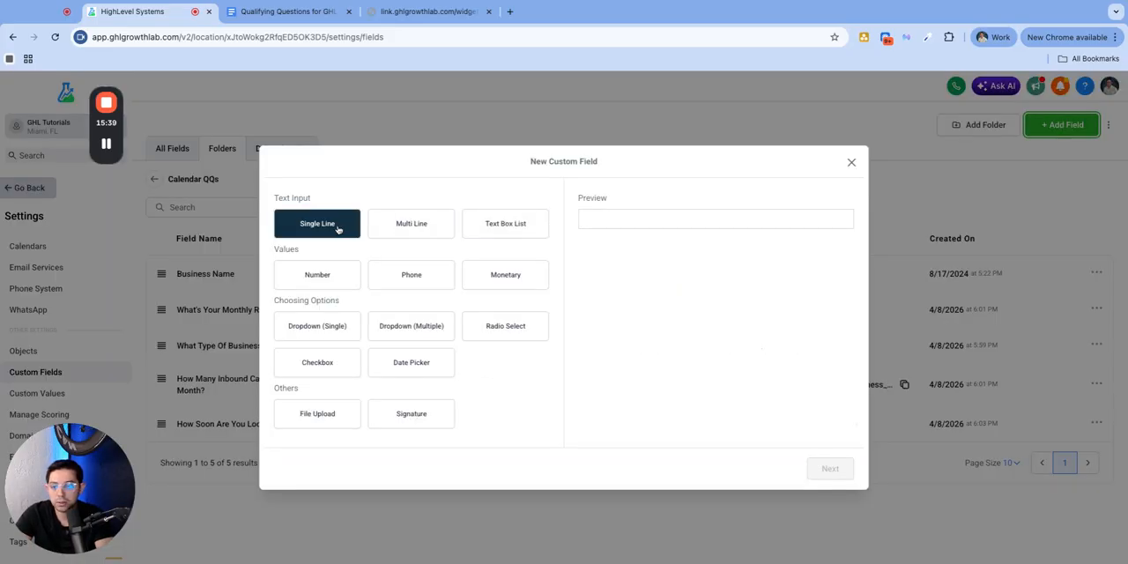
pyautogui.click(428, 225)
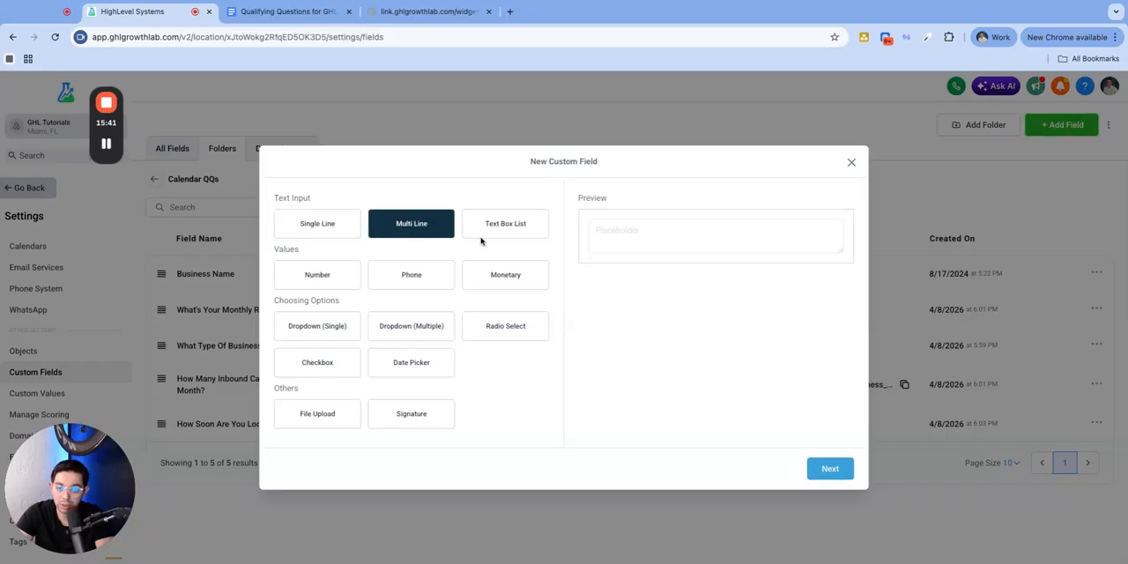
pyautogui.click(826, 470)
pyautogui.click(370, 290)
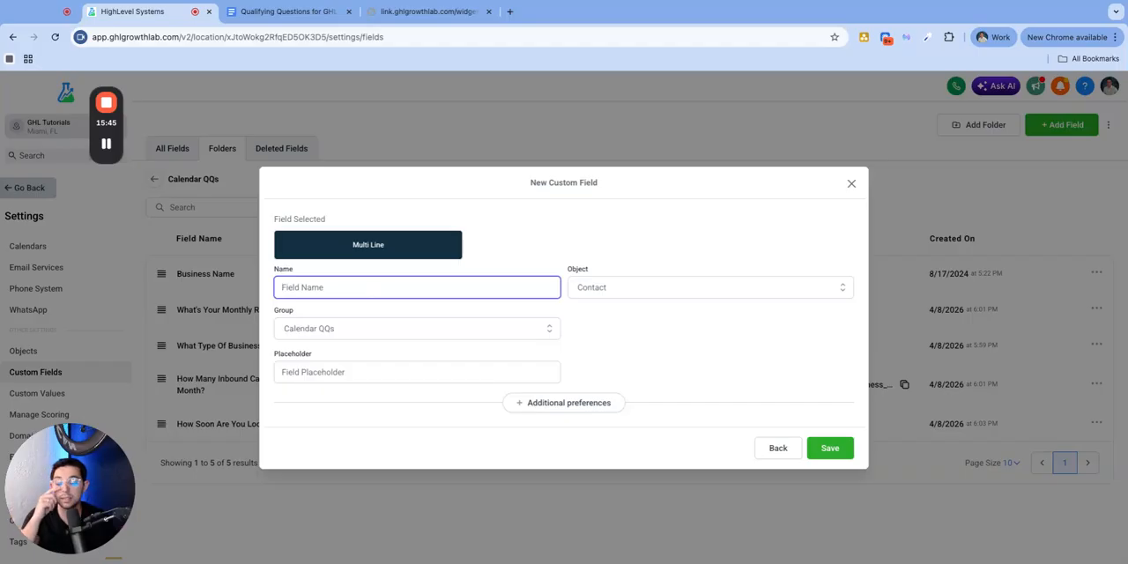
pyautogui.write('Describe Yo')
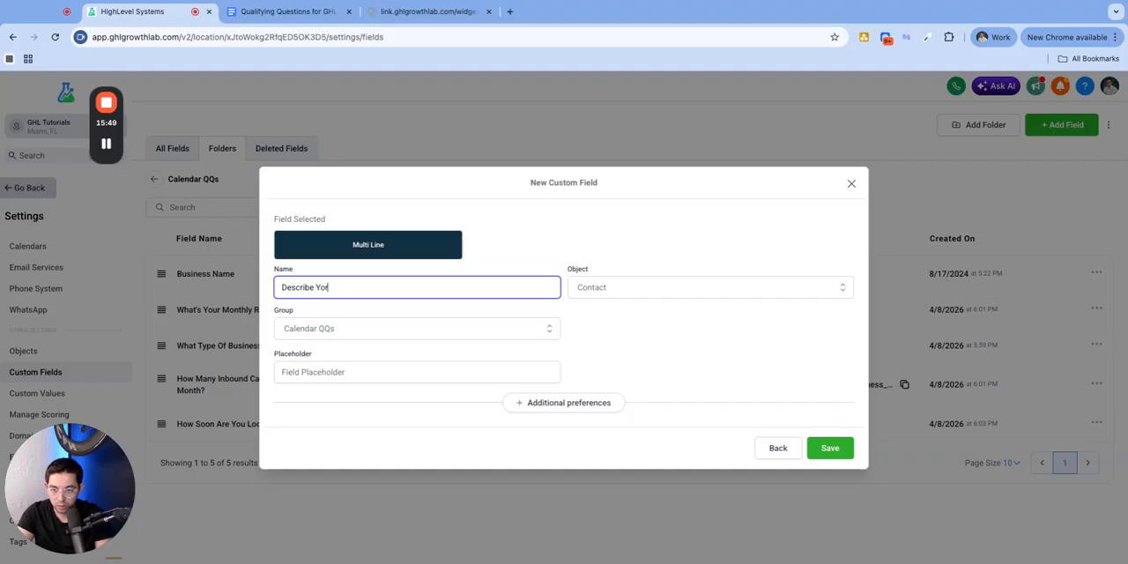
pyautogui.write('ur Business in 2-3 sentences')
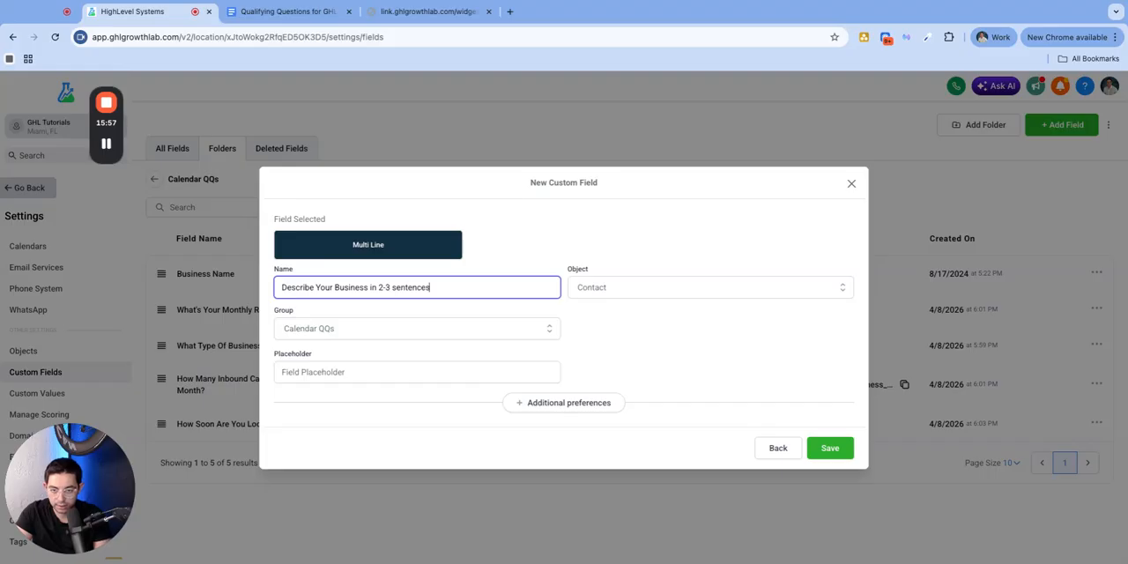
pyautogui.click(831, 447)
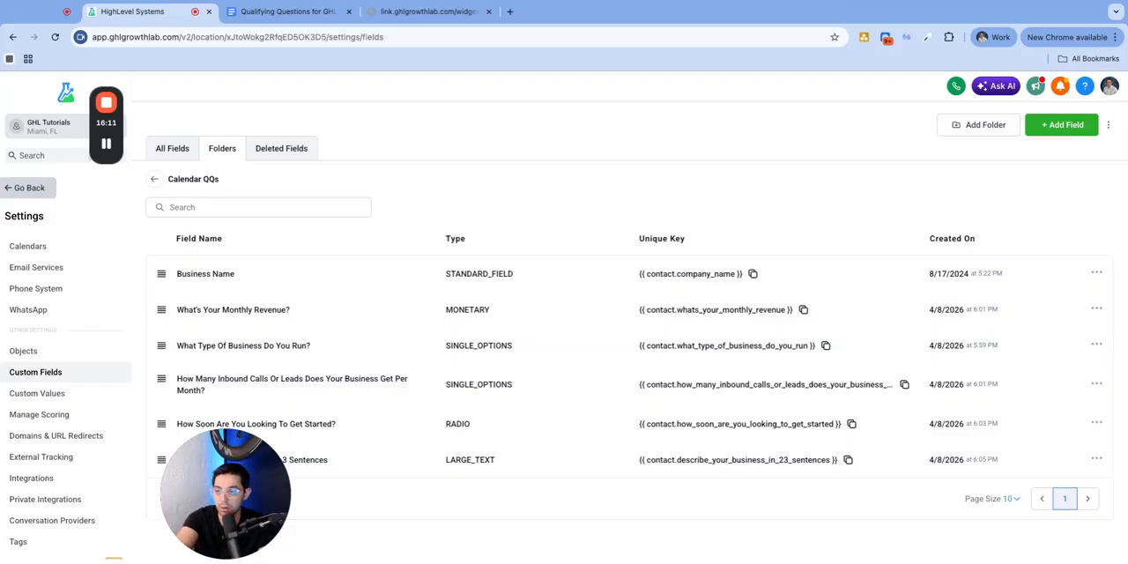
# Leave the settings and open the Discovery Call QQ Calendar Form in the form builder
pyautogui.click(29, 188)
pyautogui.moveTo(573, 117)
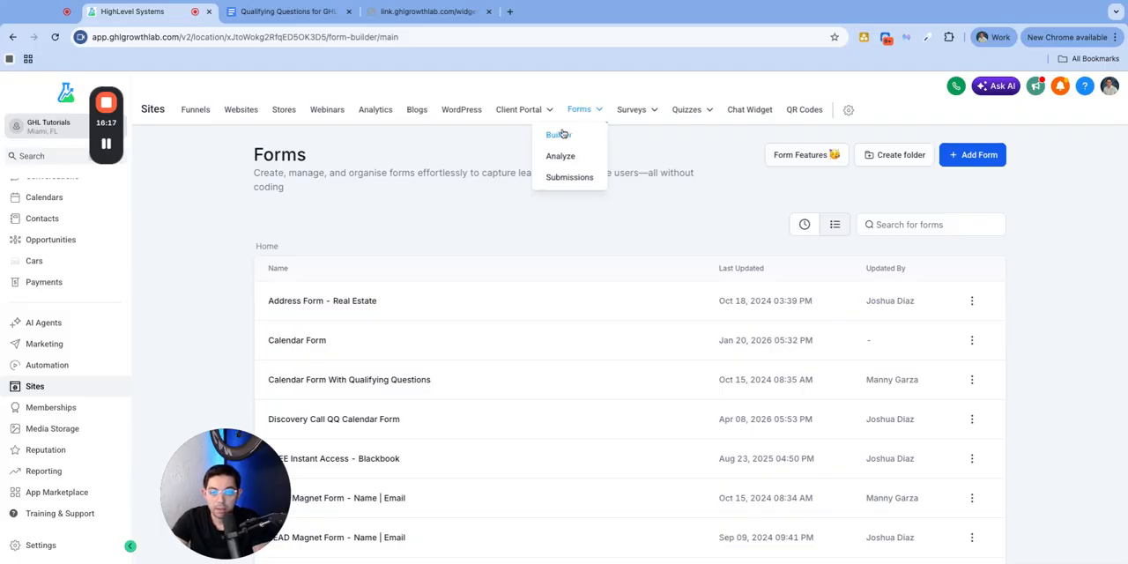
pyautogui.scroll(-2, 311, 340)
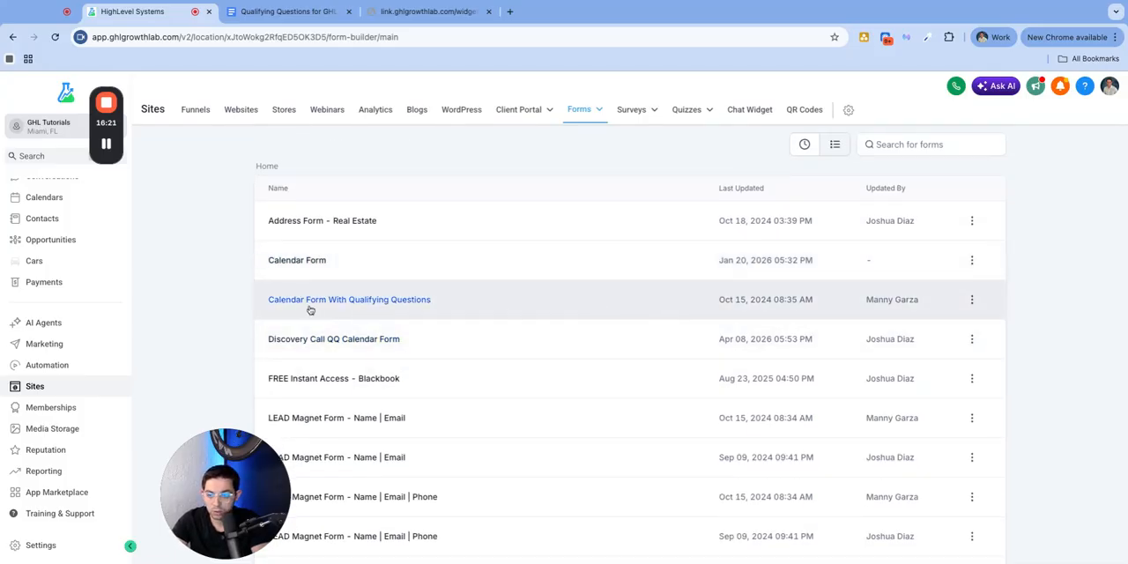
pyautogui.scroll(-2, 298, 400)
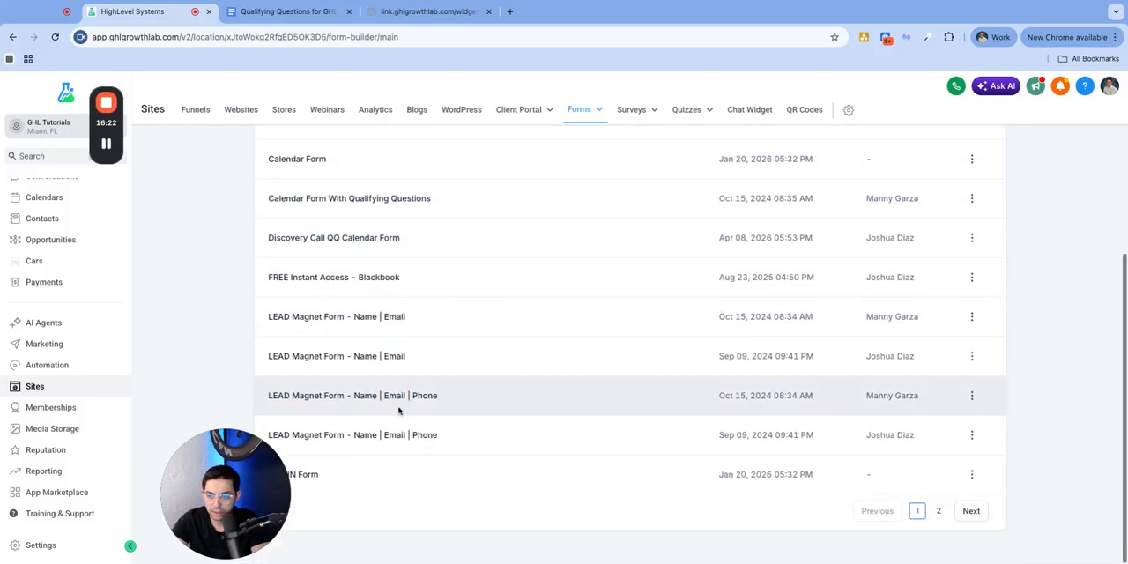
pyautogui.click(338, 239)
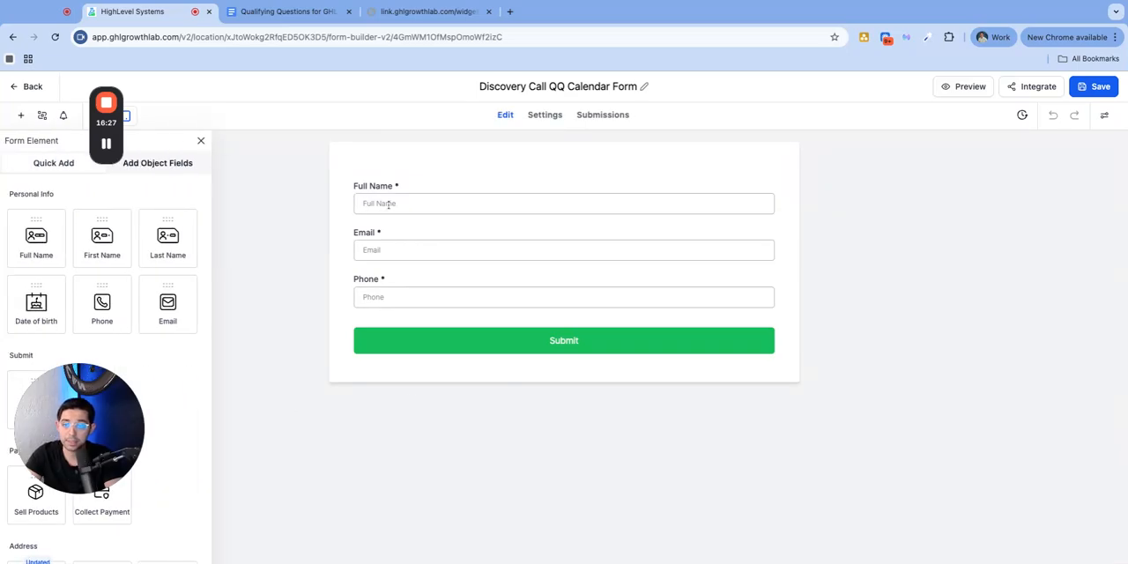
# Add the Calendar QQs contact fields for monthly revenue, business type, inbound calls or leads, start timing and business description below the form's Phone field
pyautogui.click(145, 164)
pyautogui.moveTo(79, 379); pyautogui.dragTo(276, 401)
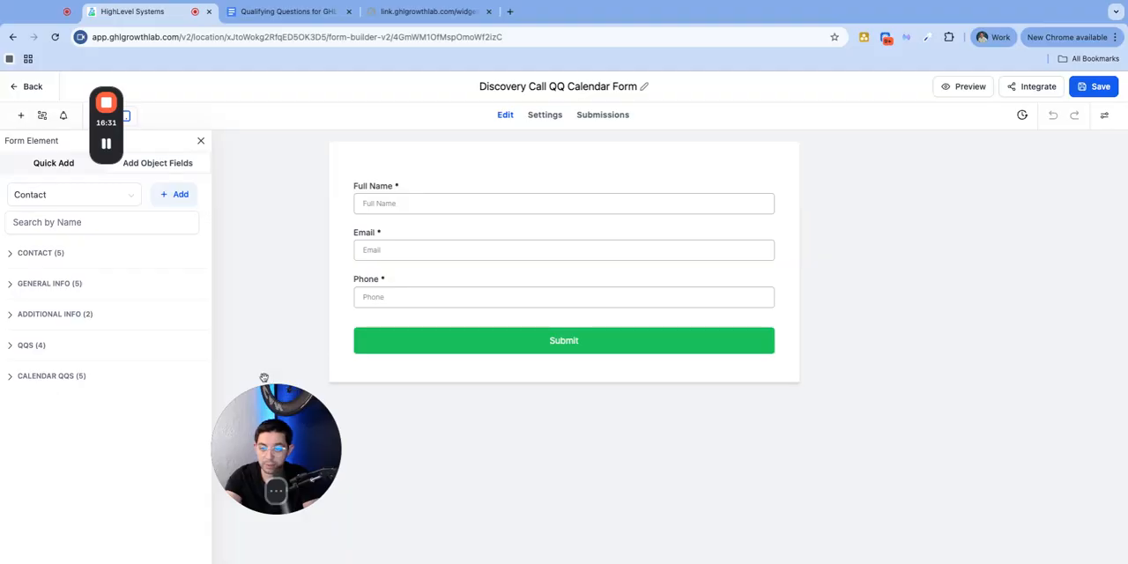
pyautogui.click(58, 165)
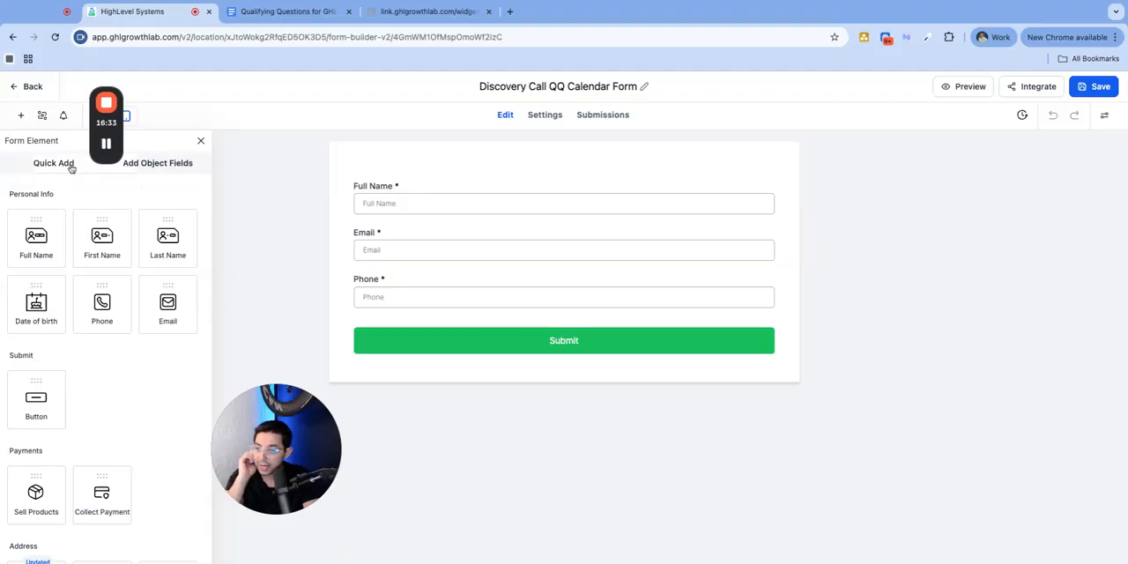
pyautogui.click(147, 165)
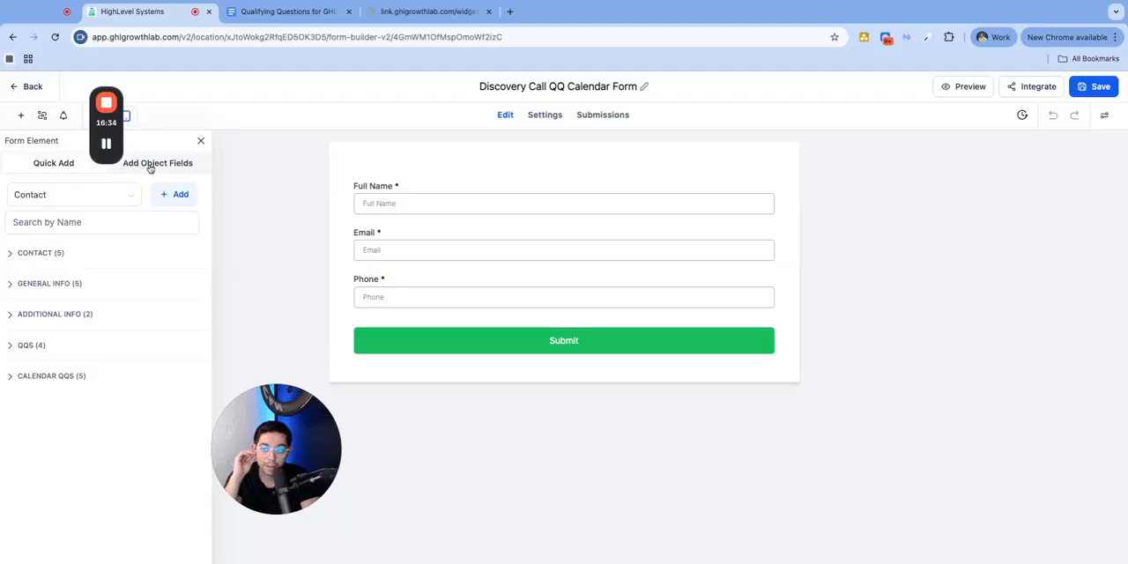
pyautogui.click(39, 377)
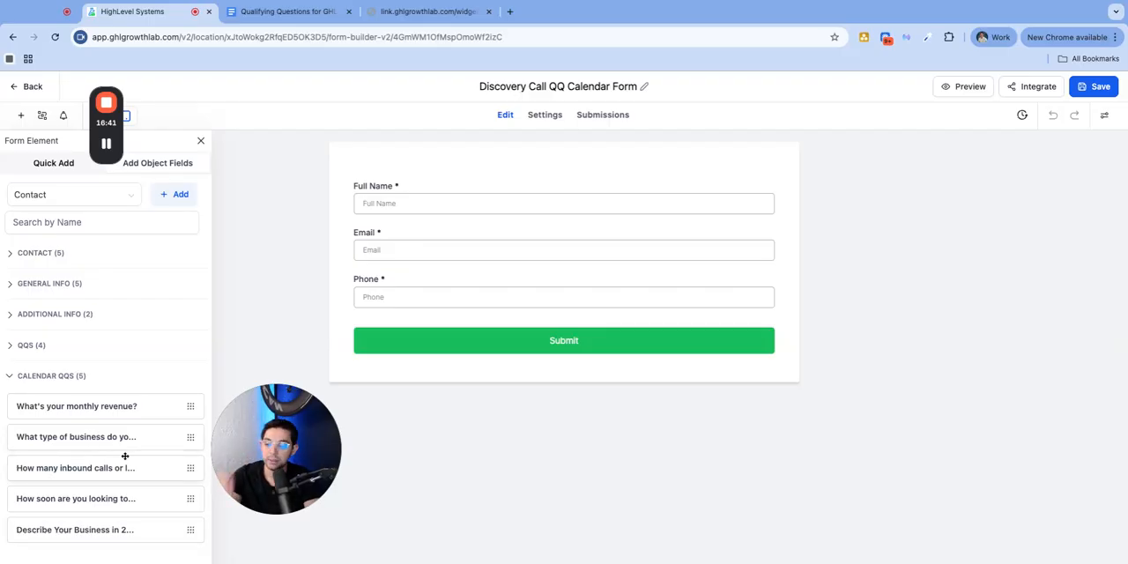
pyautogui.click(87, 406)
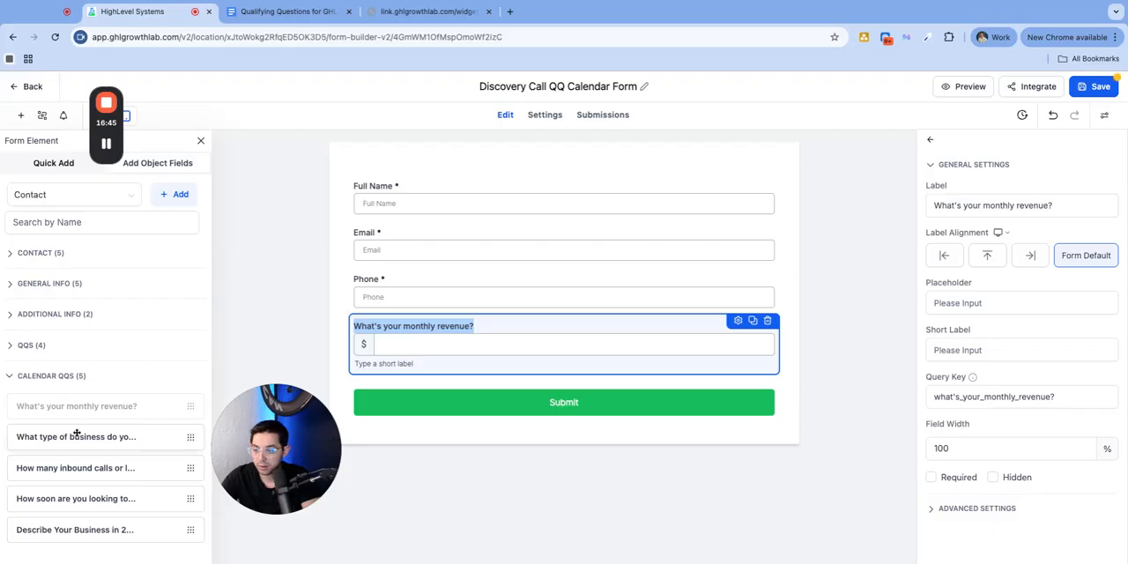
pyautogui.click(75, 436)
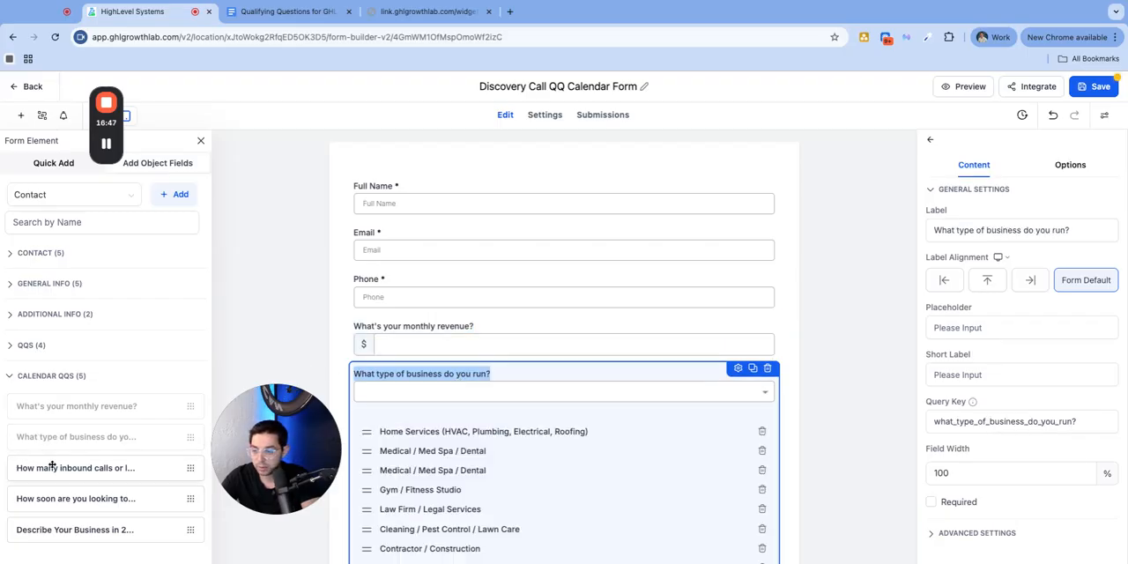
pyautogui.click(57, 469)
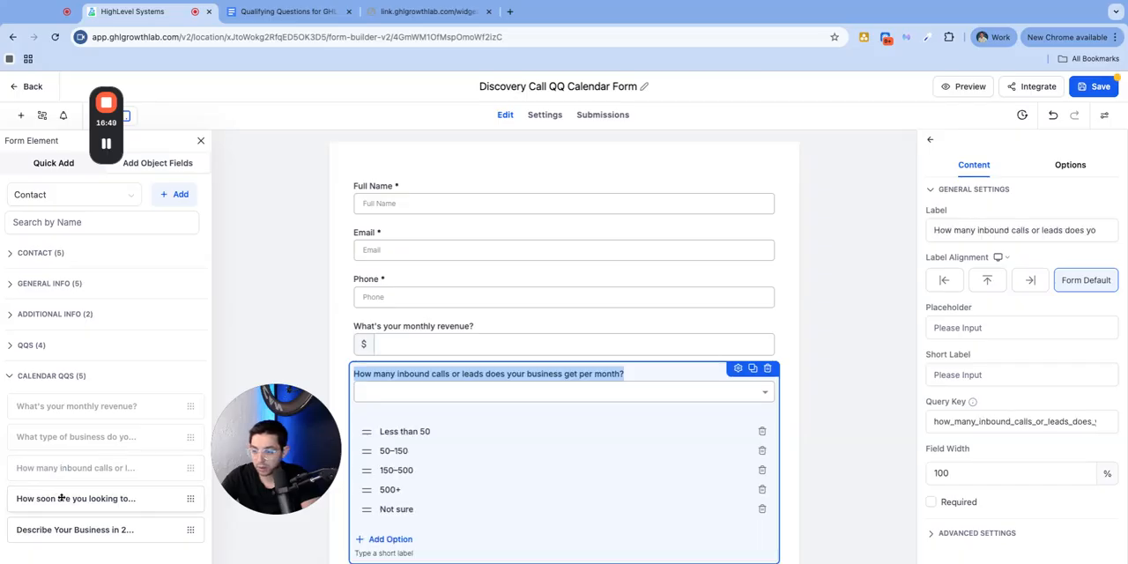
pyautogui.click(61, 498)
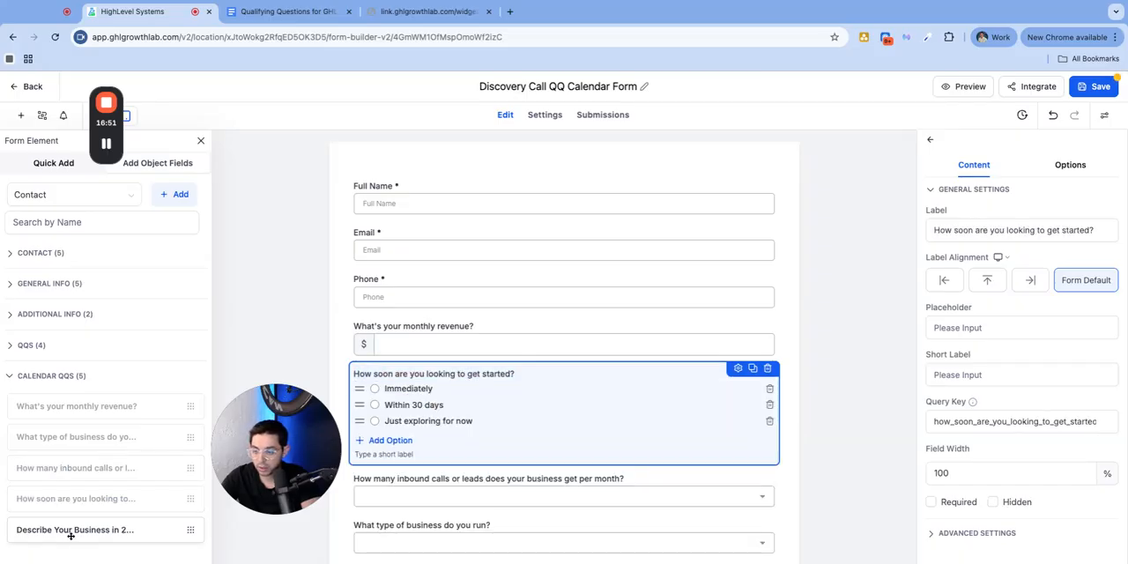
pyautogui.moveTo(71, 535); pyautogui.dragTo(511, 380)
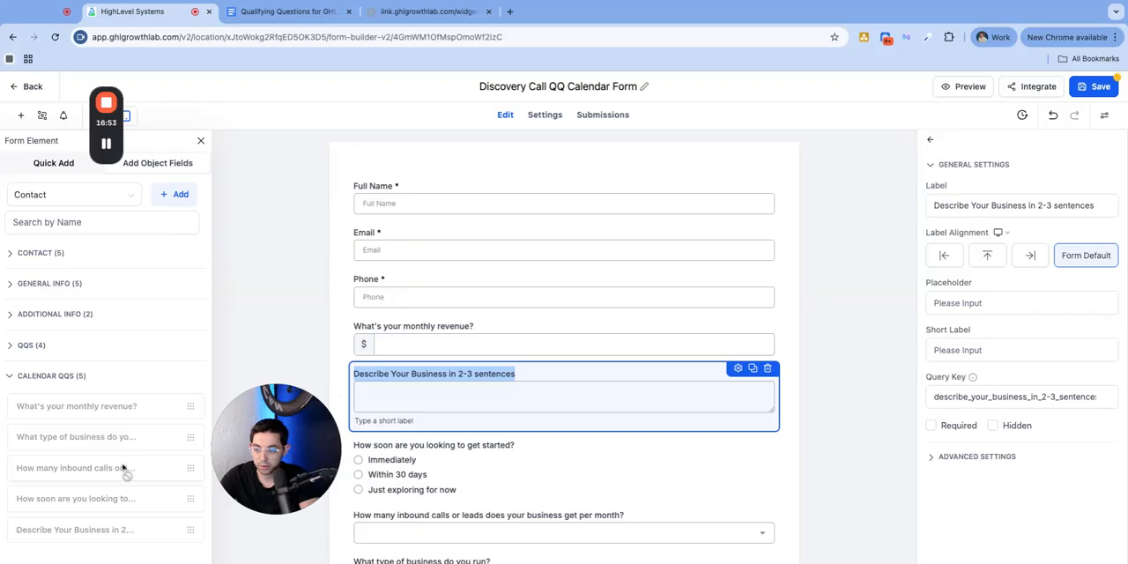
# Look through the Contact, General Info, Additional Info, QQs and Calendar QQs field groups for a business name field
pyautogui.click(58, 256)
pyautogui.click(57, 258)
pyautogui.click(47, 286)
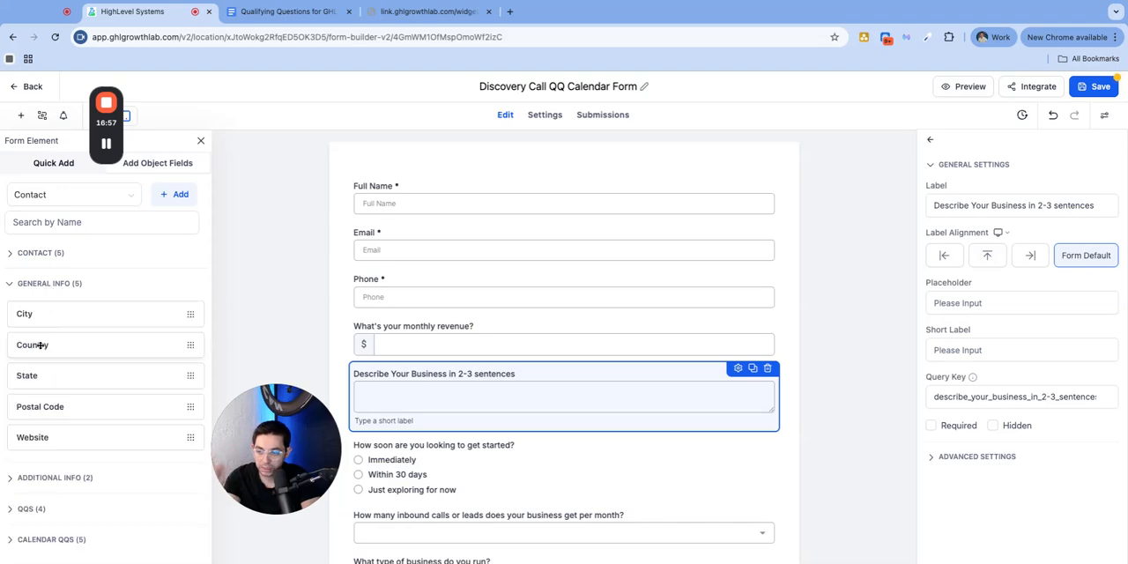
pyautogui.click(50, 480)
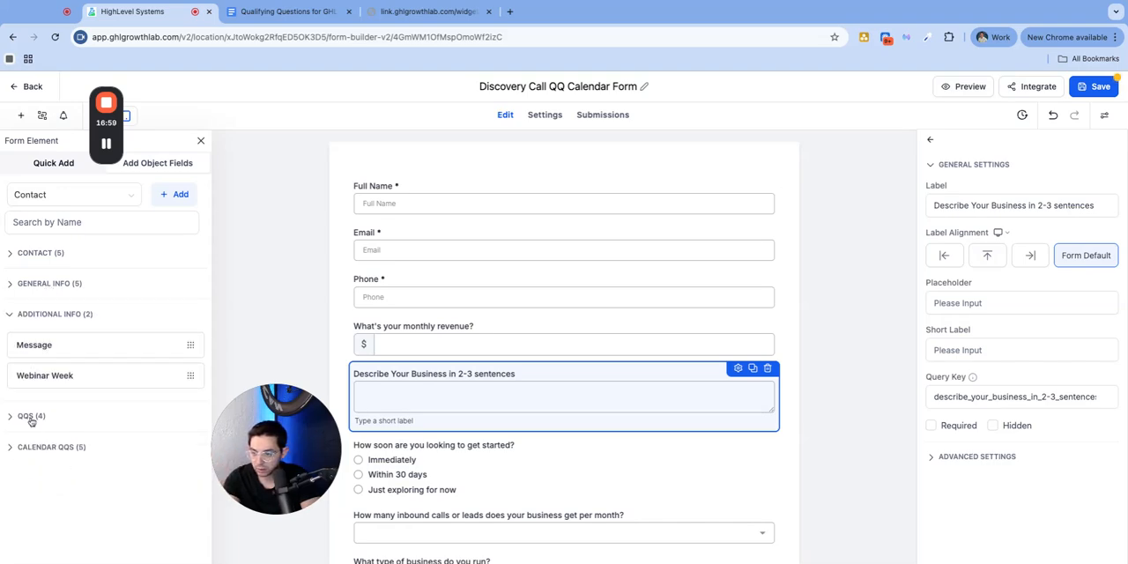
pyautogui.click(32, 417)
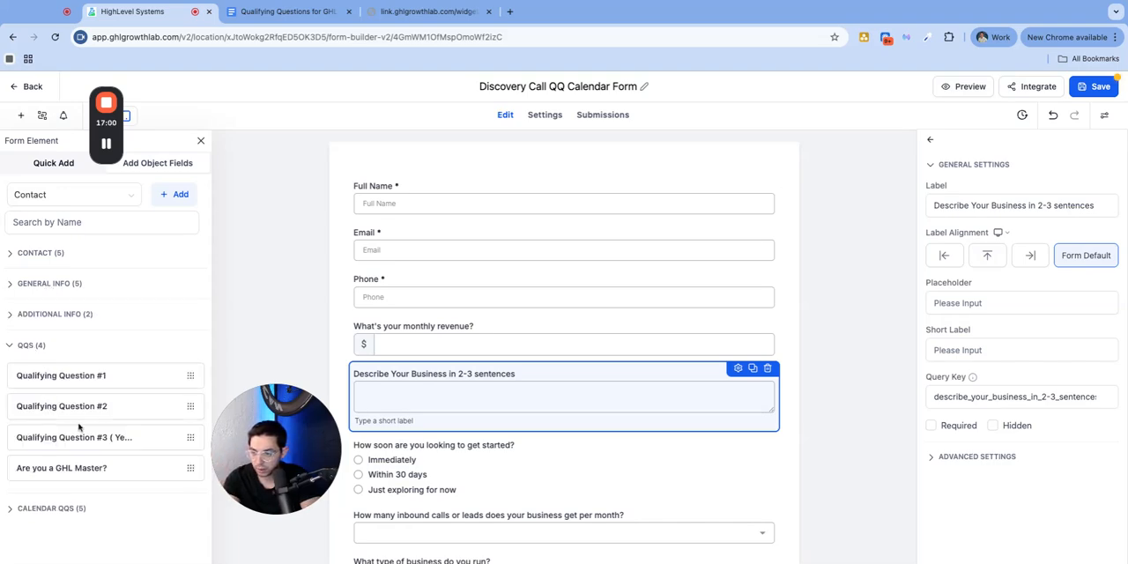
pyautogui.click(53, 509)
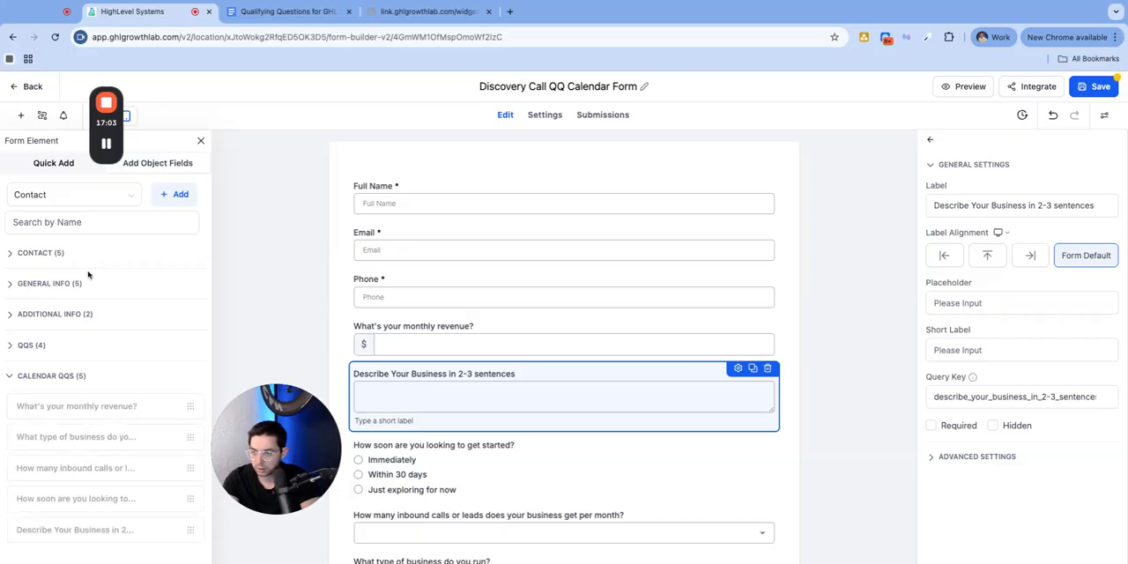
pyautogui.click(37, 257)
pyautogui.click(27, 450)
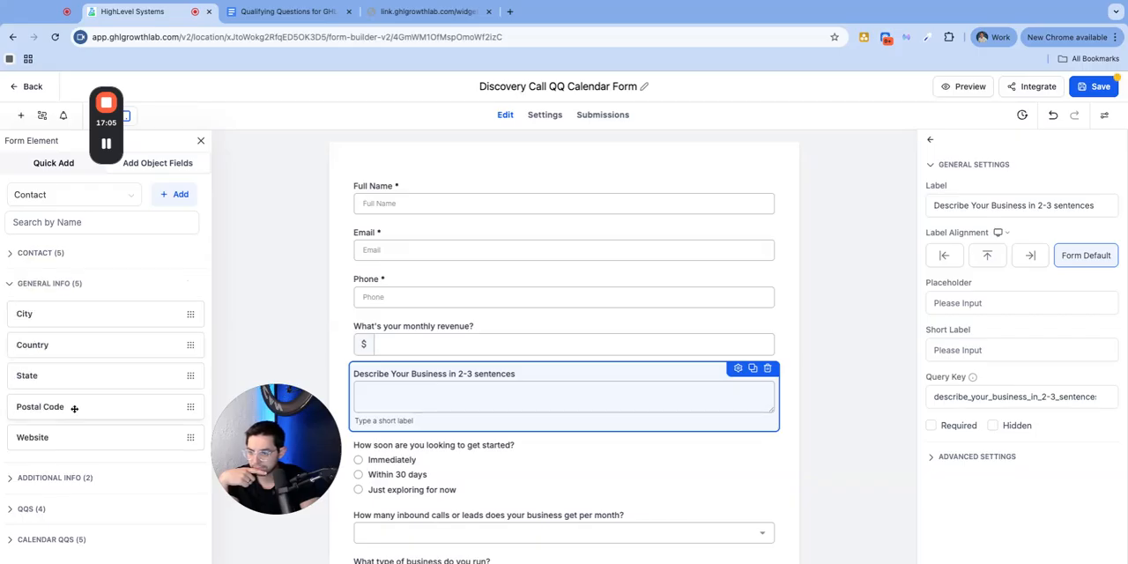
pyautogui.click(65, 482)
pyautogui.click(31, 415)
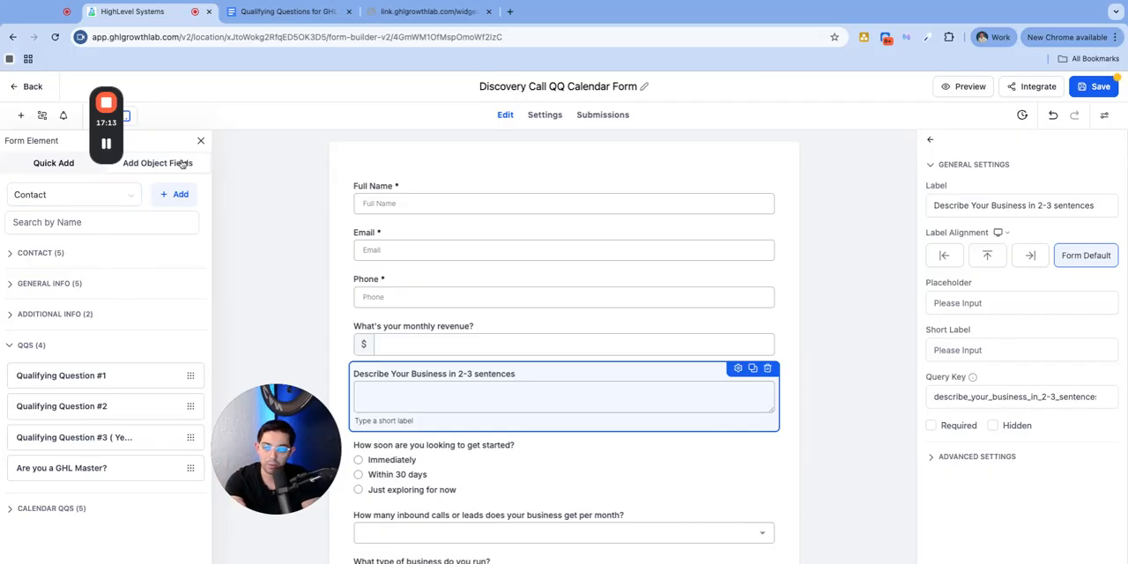
# Add the Organization field above Full Name in the form and set its label to "Business Name"
pyautogui.click(56, 166)
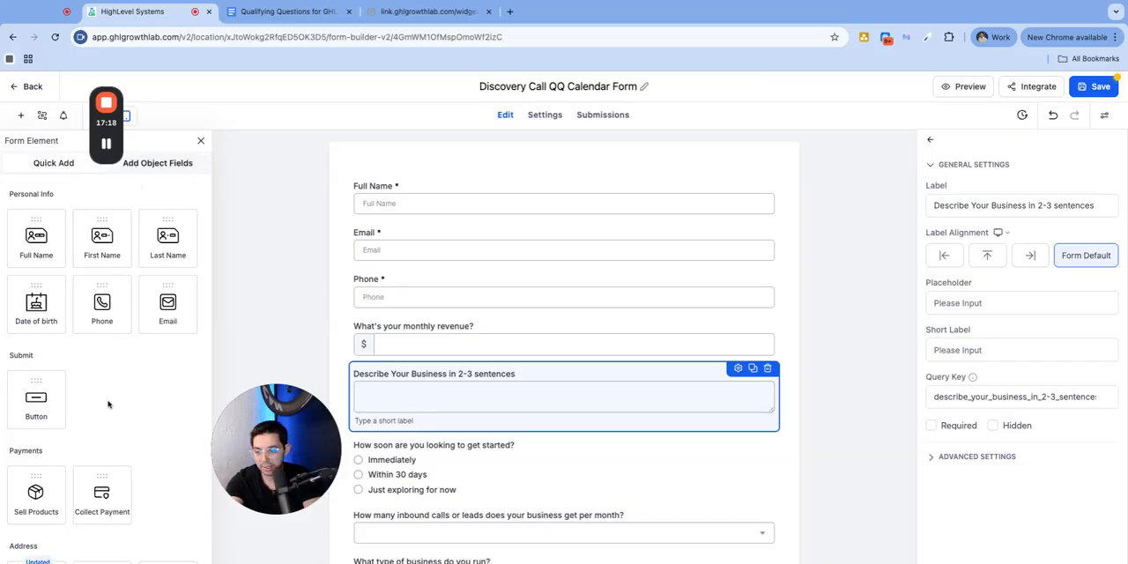
pyautogui.scroll(-5, 109, 408)
pyautogui.scroll(-2, 43, 415)
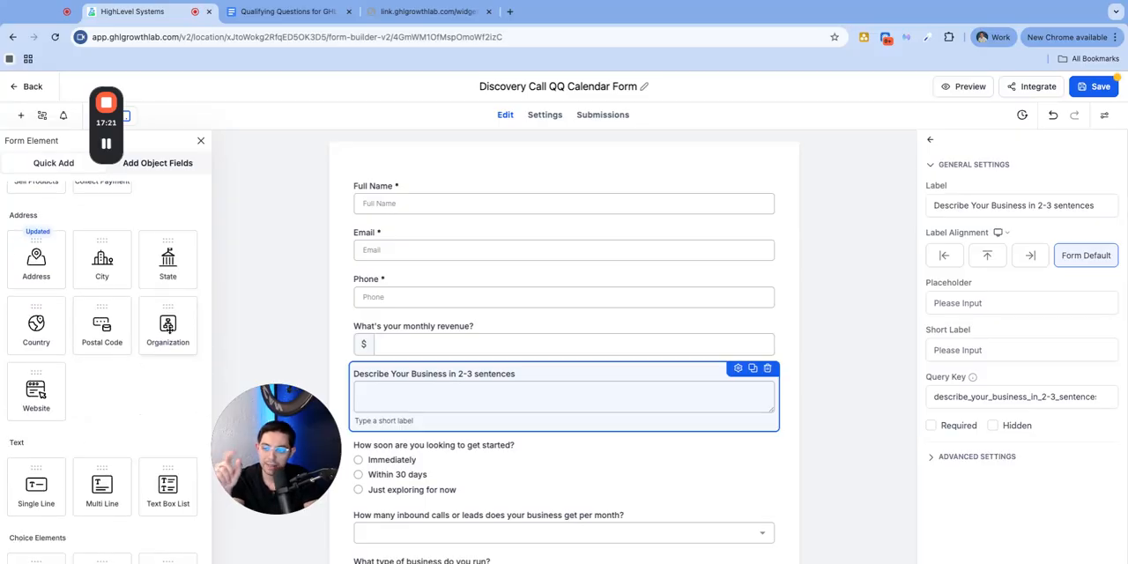
pyautogui.moveTo(168, 328); pyautogui.dragTo(419, 208)
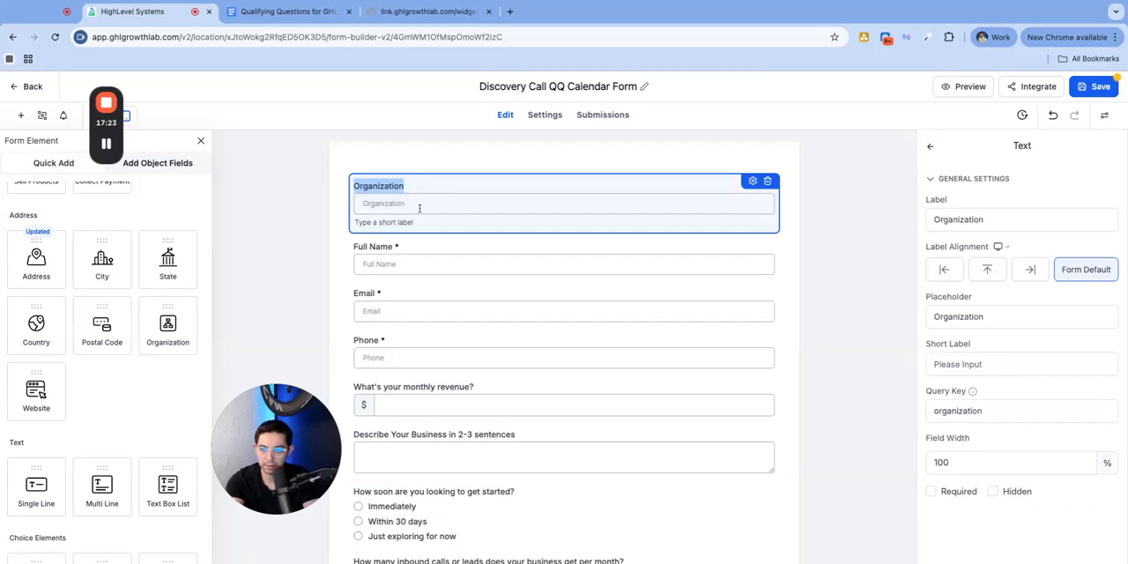
pyautogui.doubleClick(999, 221)
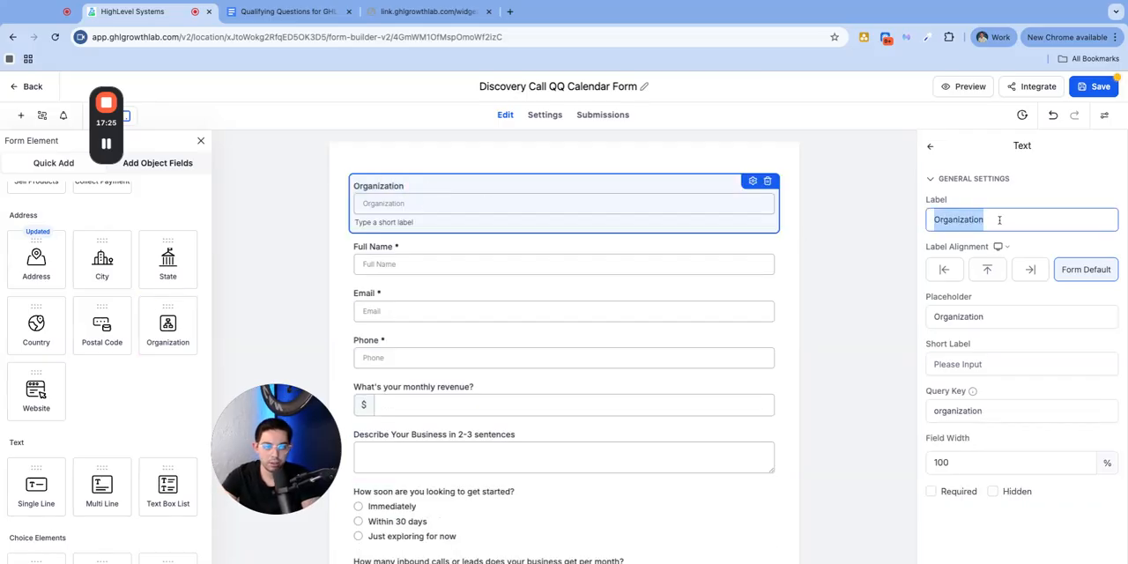
pyautogui.write('Business ')
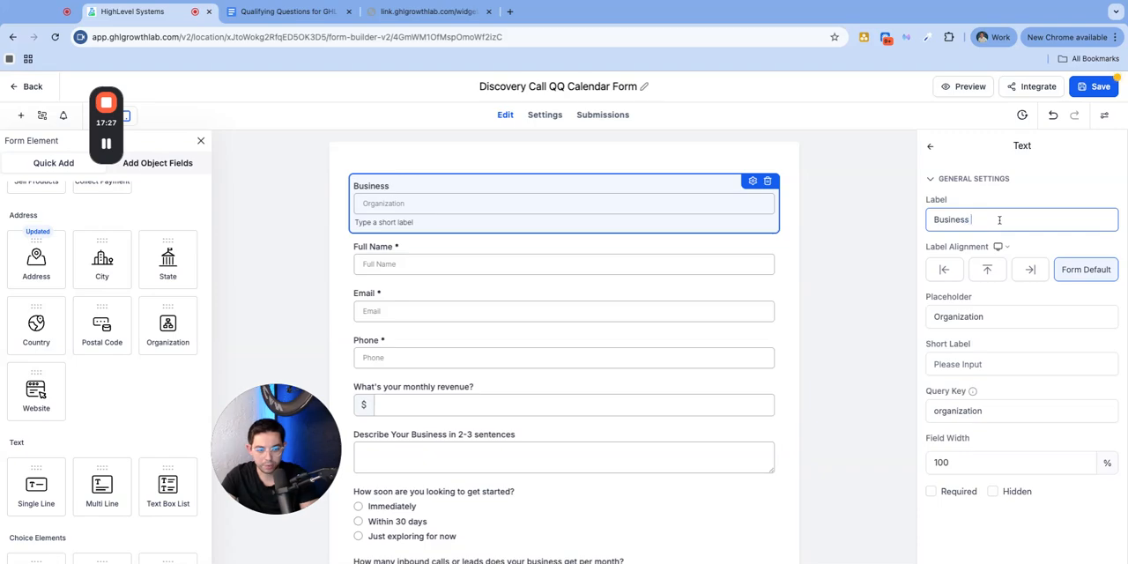
pyautogui.write('Name')
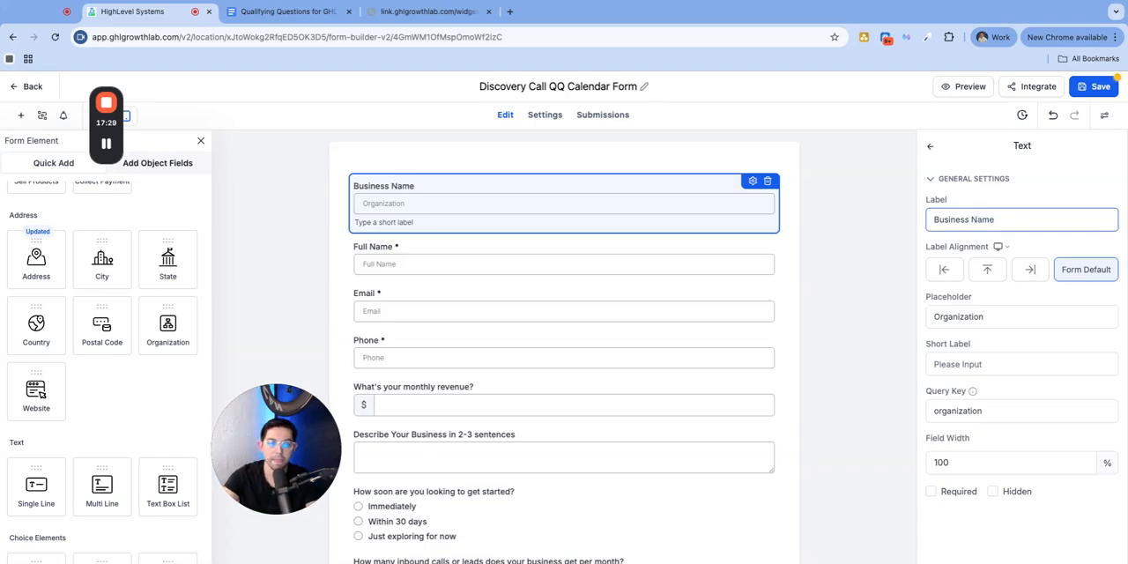
# Copy the label text "Business Name" into the same field's placeholder, replacing the existing text
pyautogui.hotkey('alt', 'shift', 'Left')
pyautogui.hotkey('alt', 'shift', 'Left')
pyautogui.hotkey('ctrl', 'c')
pyautogui.click(962, 317)
pyautogui.hotkey('ctrl', 'a')
pyautogui.hotkey('ctrl', 'v')
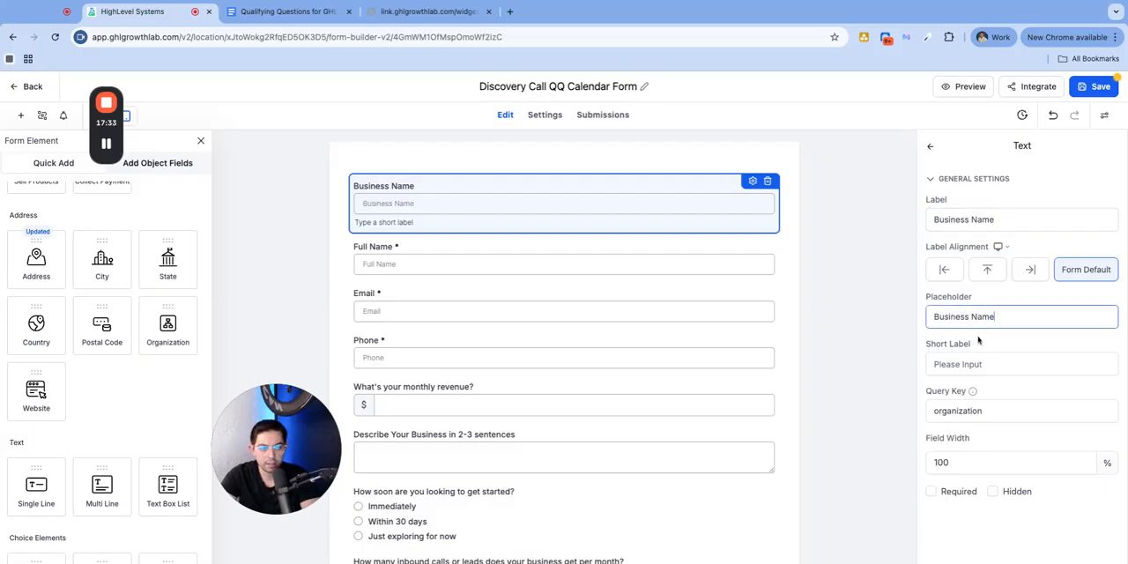
# Move the Full Name, Email and Phone fields above the Business Name field, in that order
pyautogui.click(505, 264)
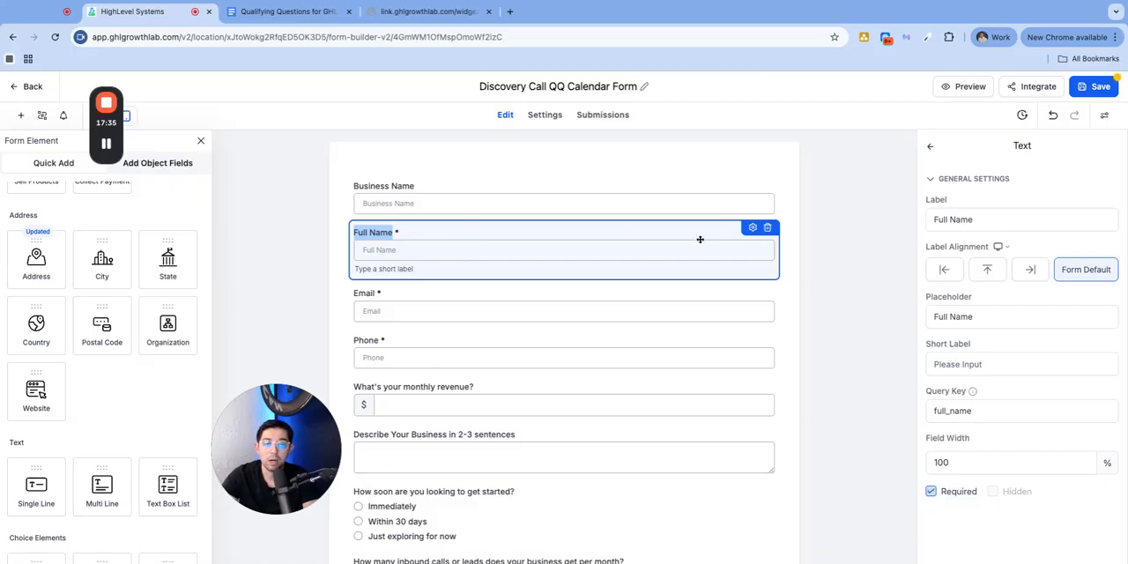
pyautogui.moveTo(700, 239); pyautogui.dragTo(666, 196)
pyautogui.click(456, 306)
pyautogui.moveTo(457, 306); pyautogui.dragTo(460, 256)
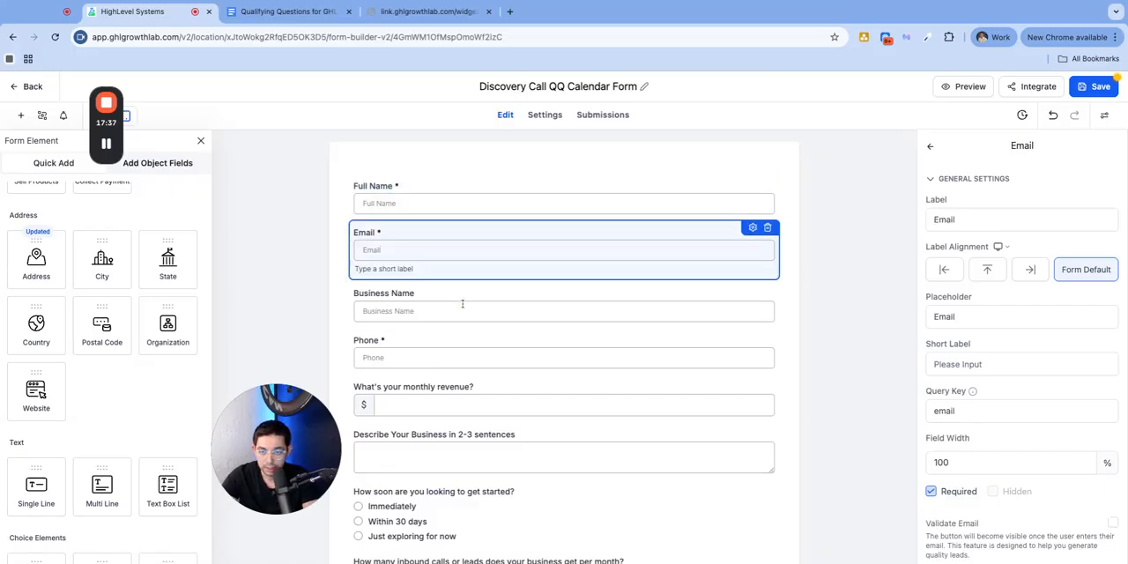
pyautogui.click(403, 355)
pyautogui.moveTo(423, 346); pyautogui.dragTo(423, 296)
pyautogui.doubleClick(390, 295)
pyautogui.click(412, 179)
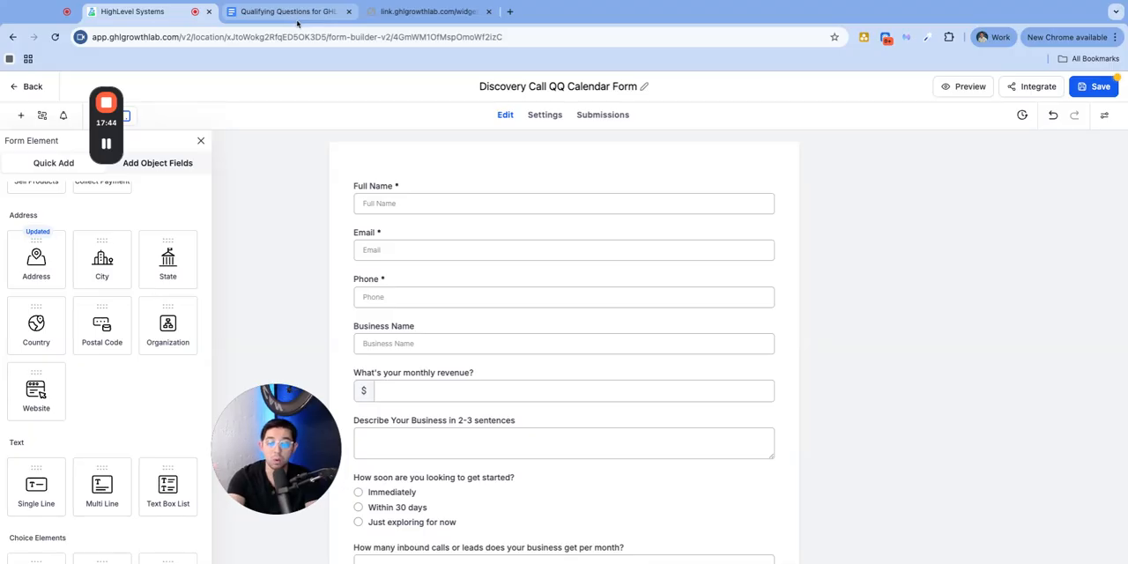
# Delete the Full Name, Email and Phone fields so the form starts with Business Name
pyautogui.click(439, 200)
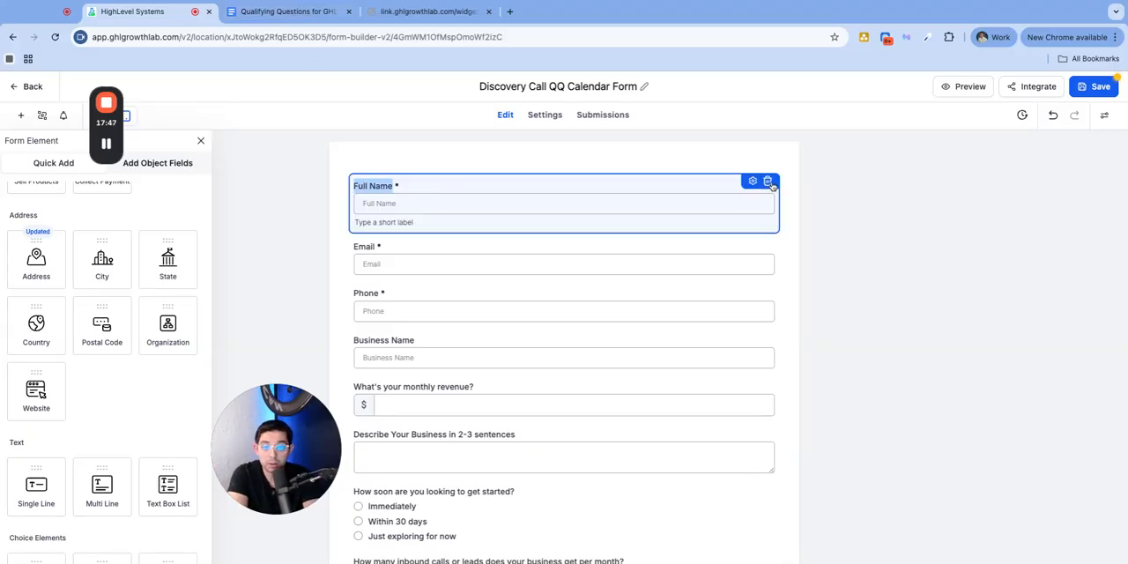
pyautogui.click(767, 180)
pyautogui.click(764, 196)
pyautogui.click(767, 182)
pyautogui.click(760, 201)
pyautogui.click(767, 182)
pyautogui.scroll(-1, 469, 339)
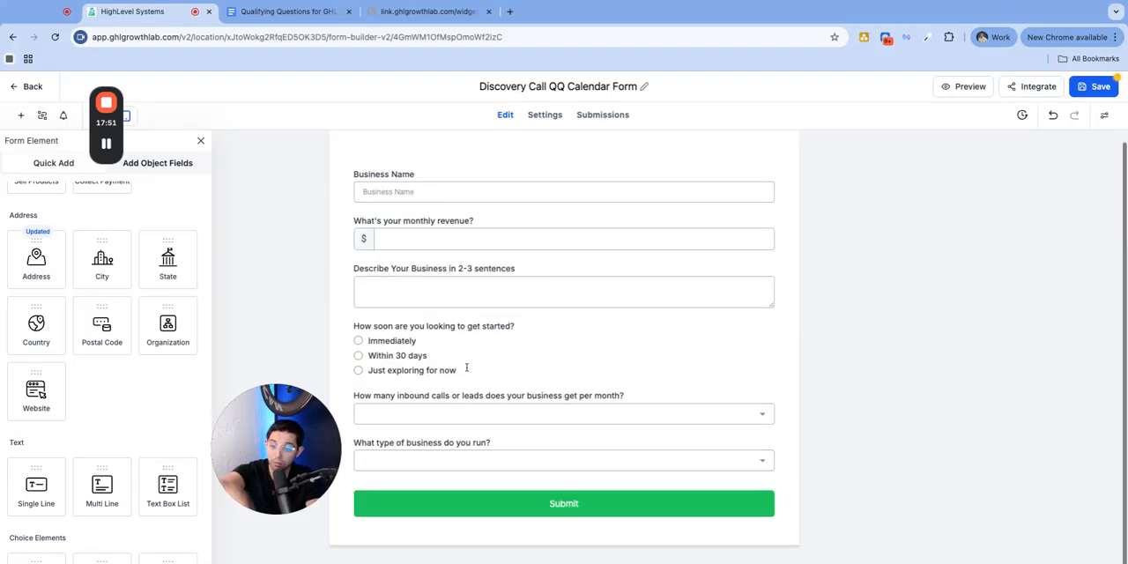
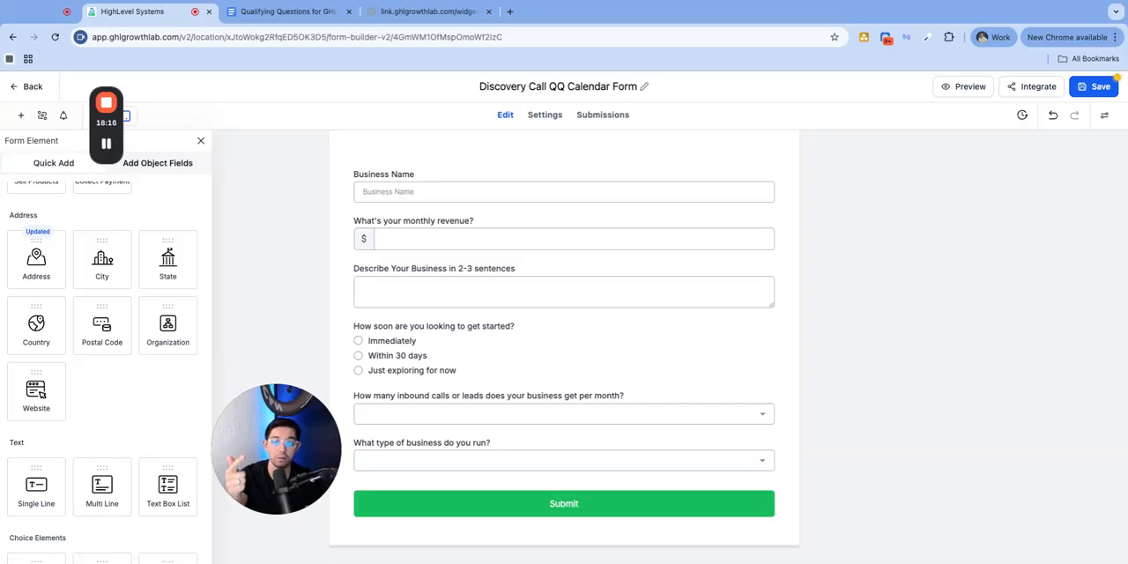
# Add Full Name, Email and Phone fields above the Business Name field, in that order
pyautogui.scroll(5, 90, 290)
pyautogui.moveTo(36, 236); pyautogui.dragTo(393, 228)
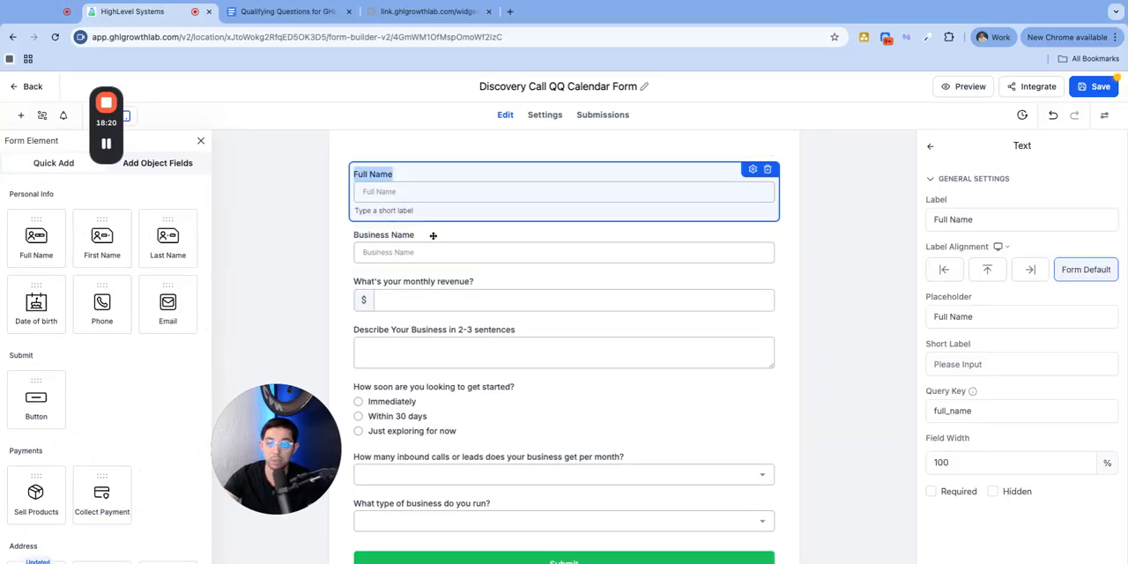
pyautogui.scroll(-1, 530, 295)
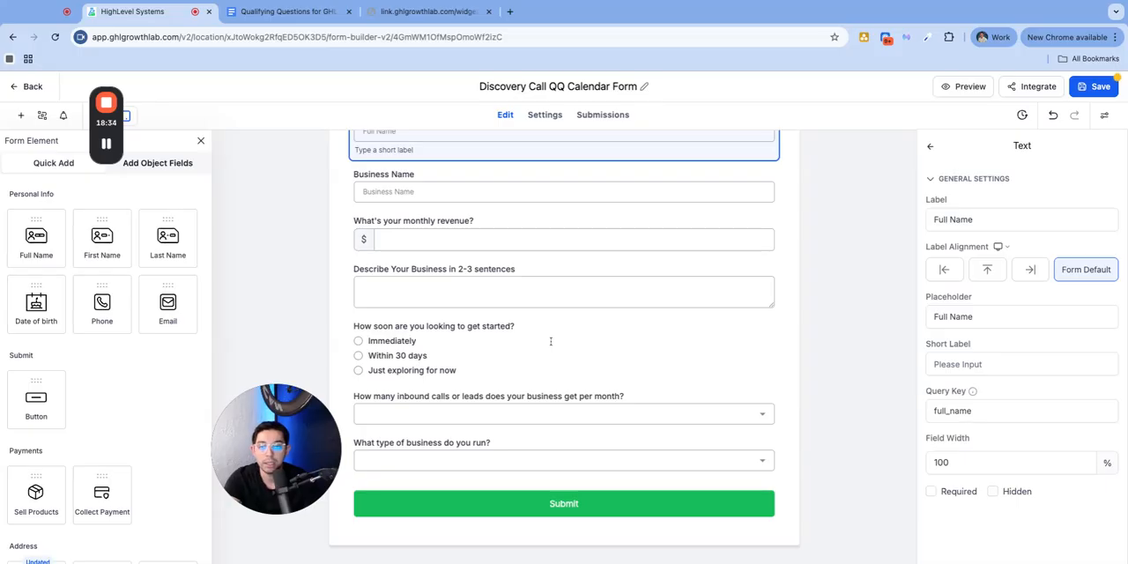
pyautogui.scroll(2, 501, 221)
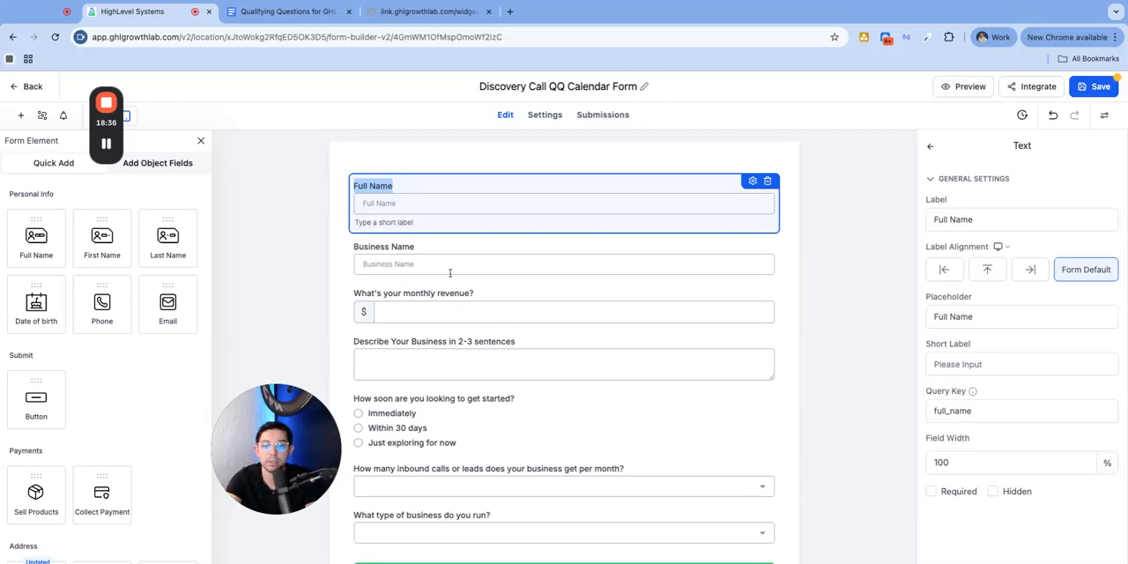
pyautogui.scroll(-2, 451, 273)
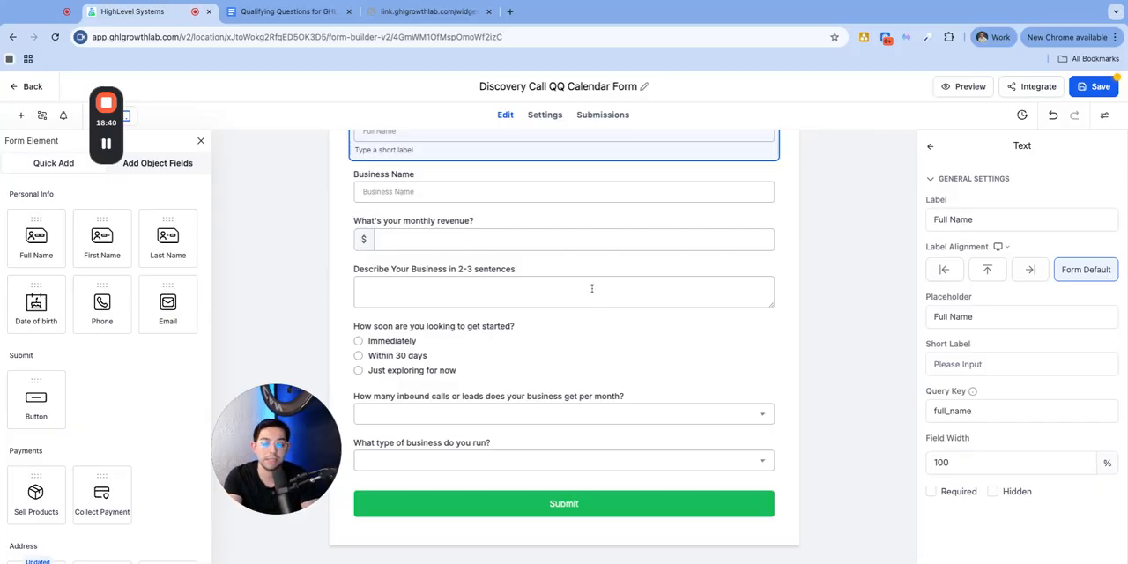
pyautogui.scroll(2, 589, 304)
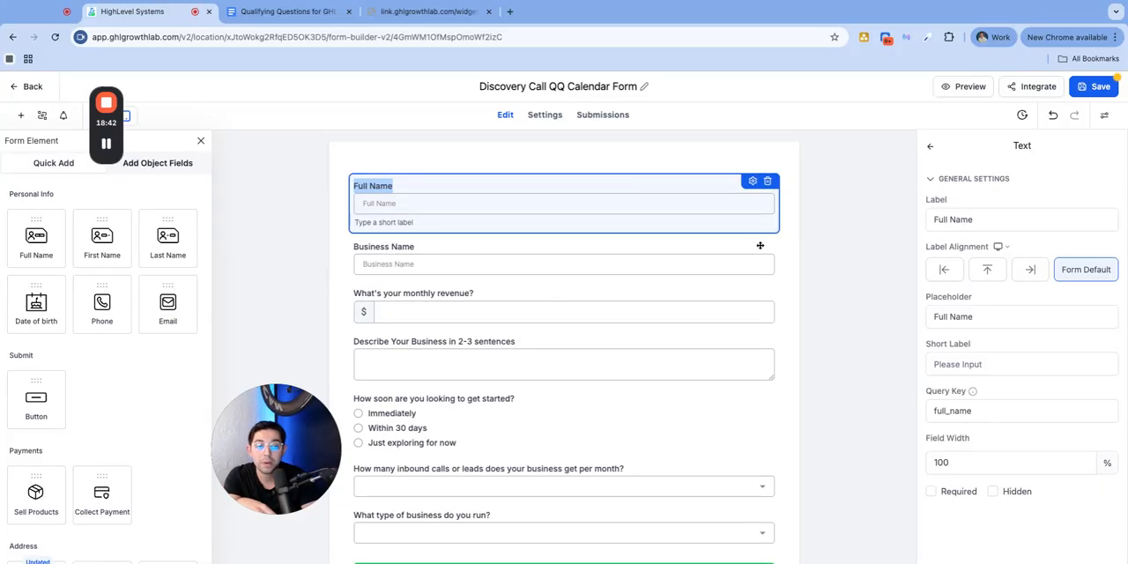
pyautogui.click(781, 252)
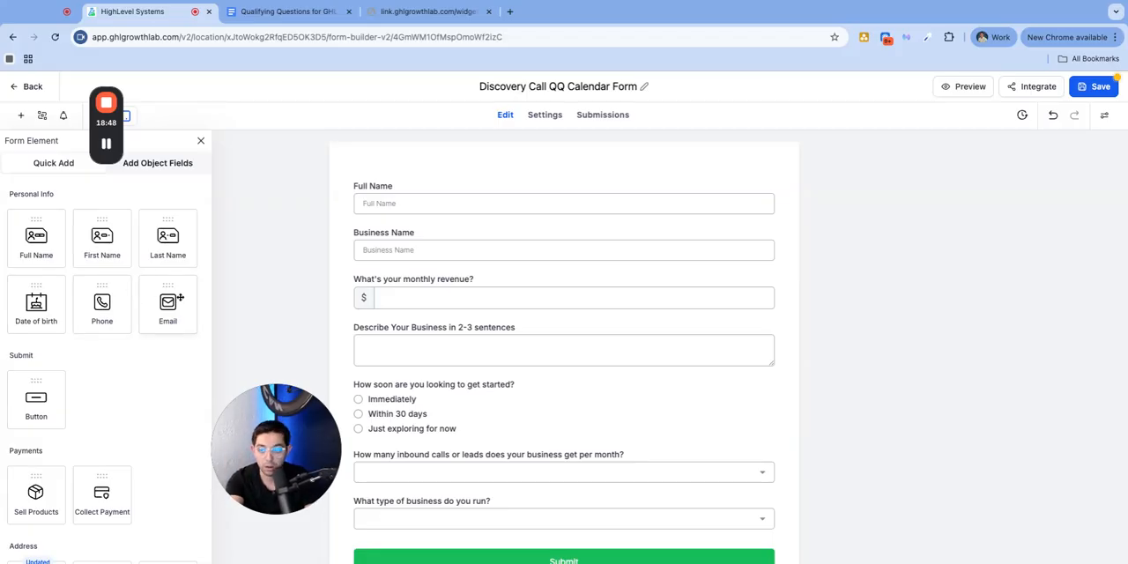
pyautogui.moveTo(159, 308); pyautogui.dragTo(417, 240)
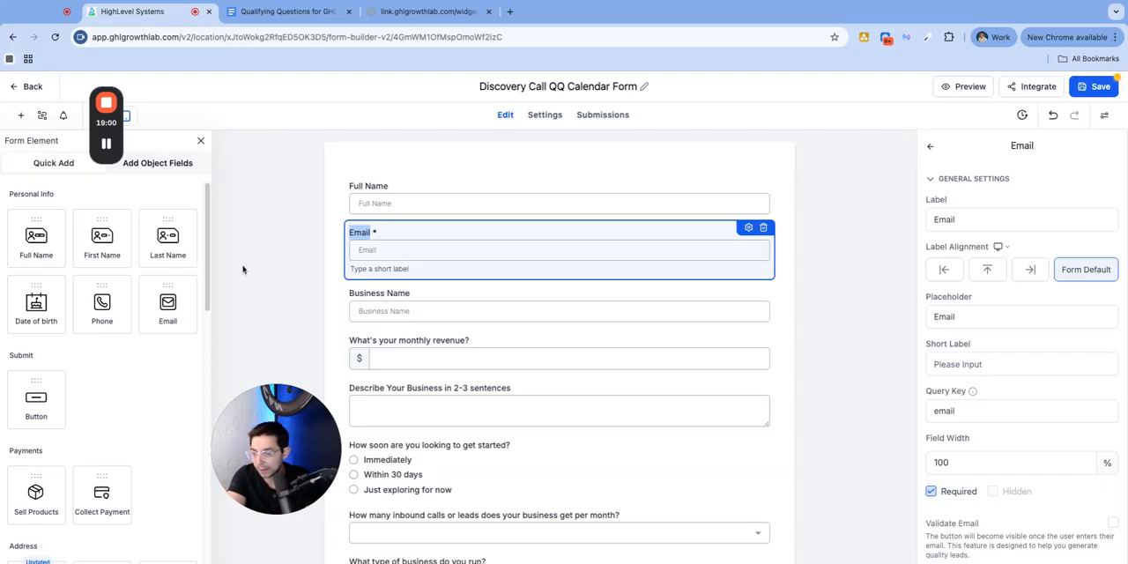
pyautogui.moveTo(113, 312); pyautogui.dragTo(386, 319)
# Make the Full Name and Business Name fields required, checking the Email and Phone field settings as well
pyautogui.click(447, 211)
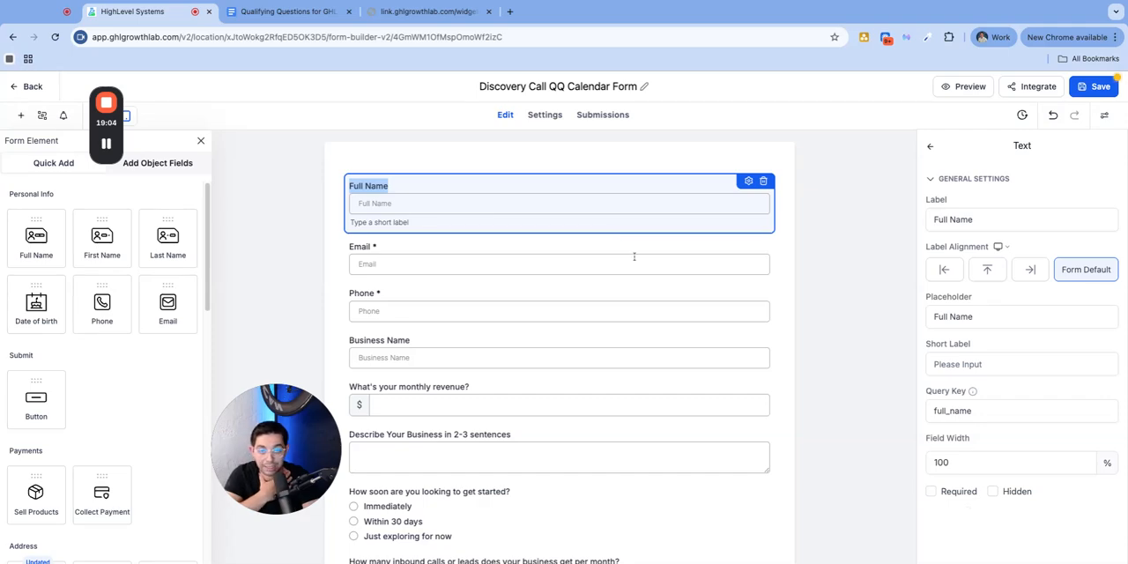
pyautogui.click(932, 491)
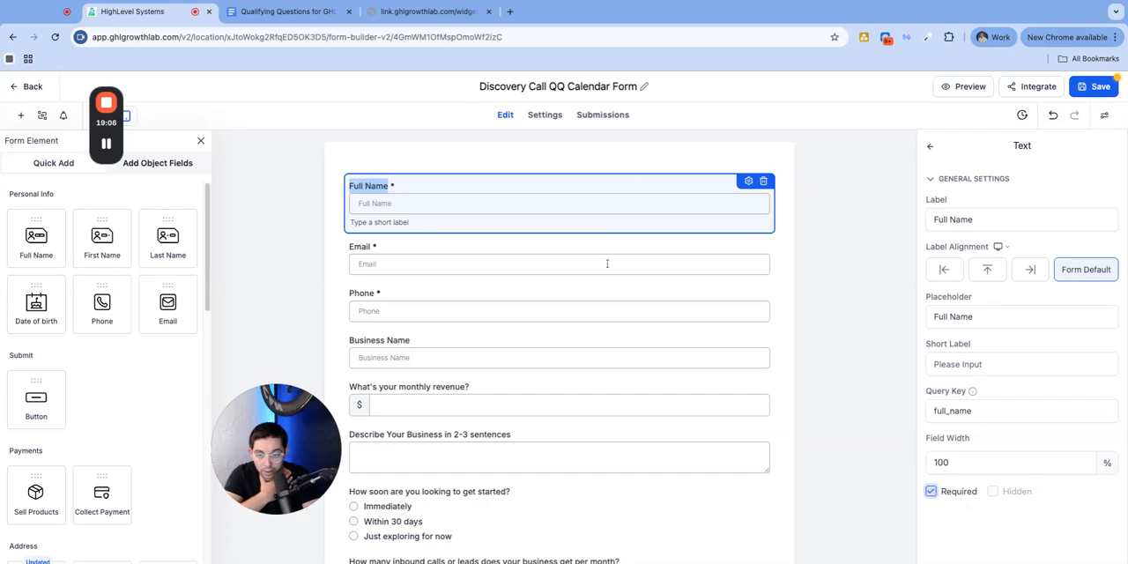
pyautogui.click(499, 263)
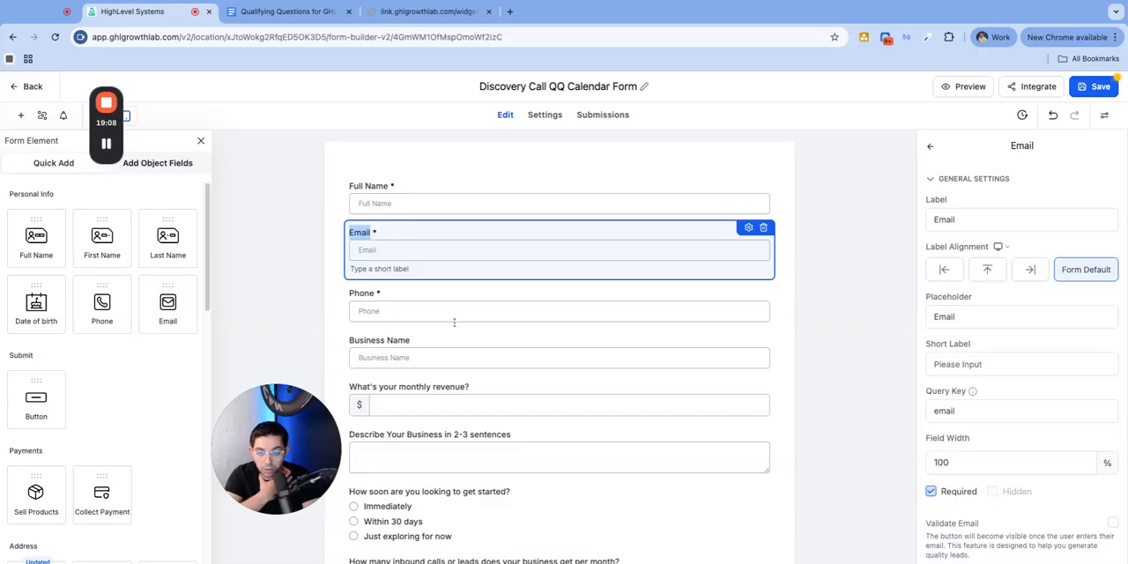
pyautogui.click(403, 311)
pyautogui.scroll(-5, 432, 291)
pyautogui.scroll(5, 437, 312)
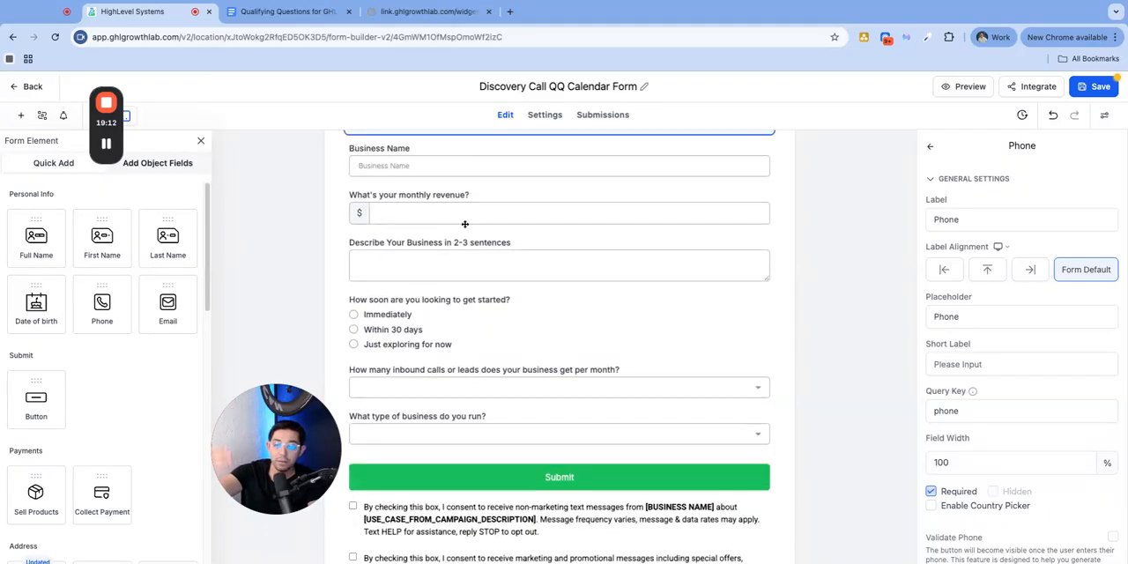
pyautogui.click(447, 291)
pyautogui.click(930, 491)
# Make the monthly revenue, business description and "How soon are you looking to get started?" questions required
pyautogui.click(539, 328)
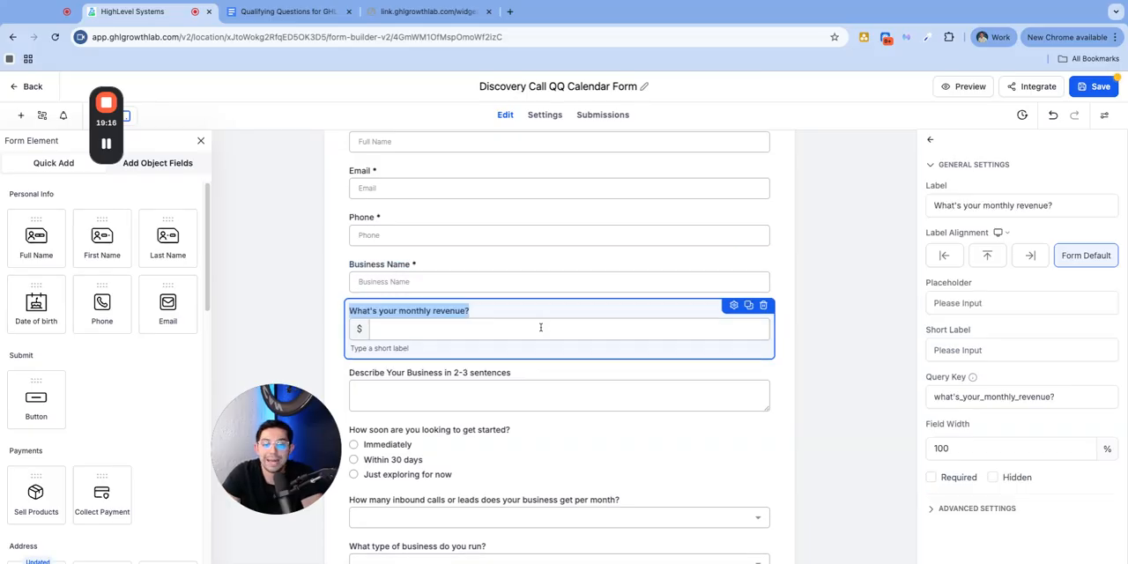
pyautogui.click(931, 477)
pyautogui.click(652, 398)
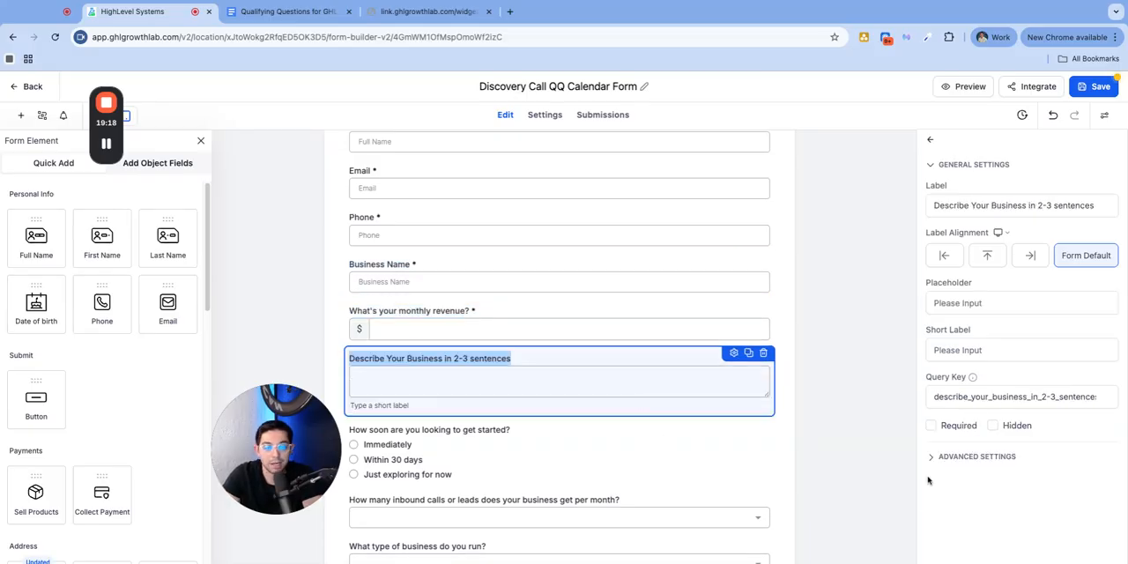
pyautogui.click(930, 425)
pyautogui.click(557, 435)
pyautogui.click(930, 501)
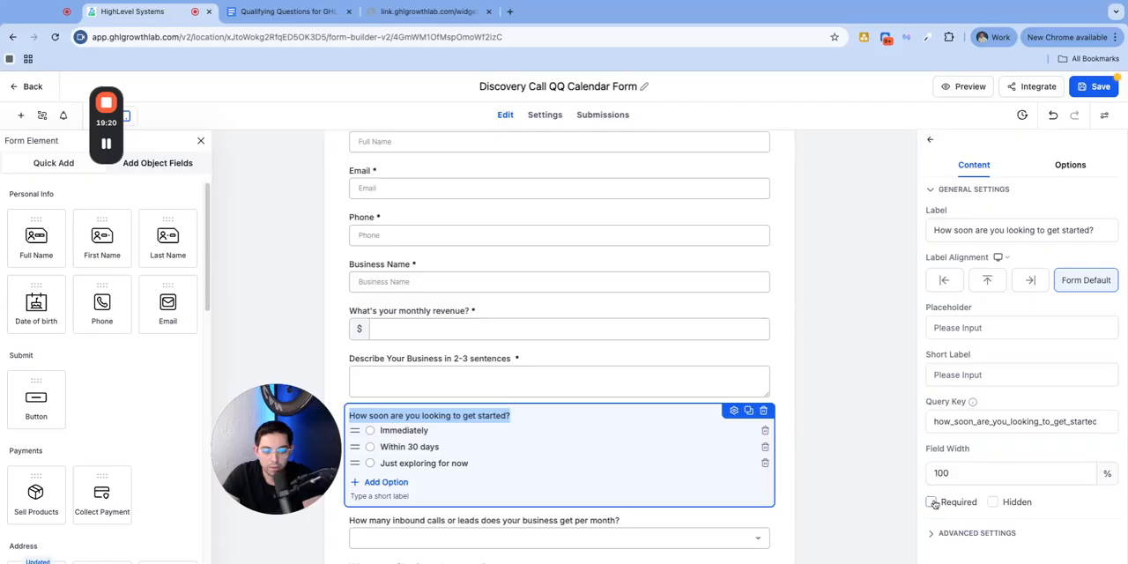
# Make the inbound calls or leads question and the "What type of business do you run?" question required
pyautogui.scroll(-3, 785, 493)
pyautogui.click(564, 274)
pyautogui.click(930, 501)
pyautogui.scroll(-3, 609, 370)
pyautogui.click(511, 314)
pyautogui.click(931, 501)
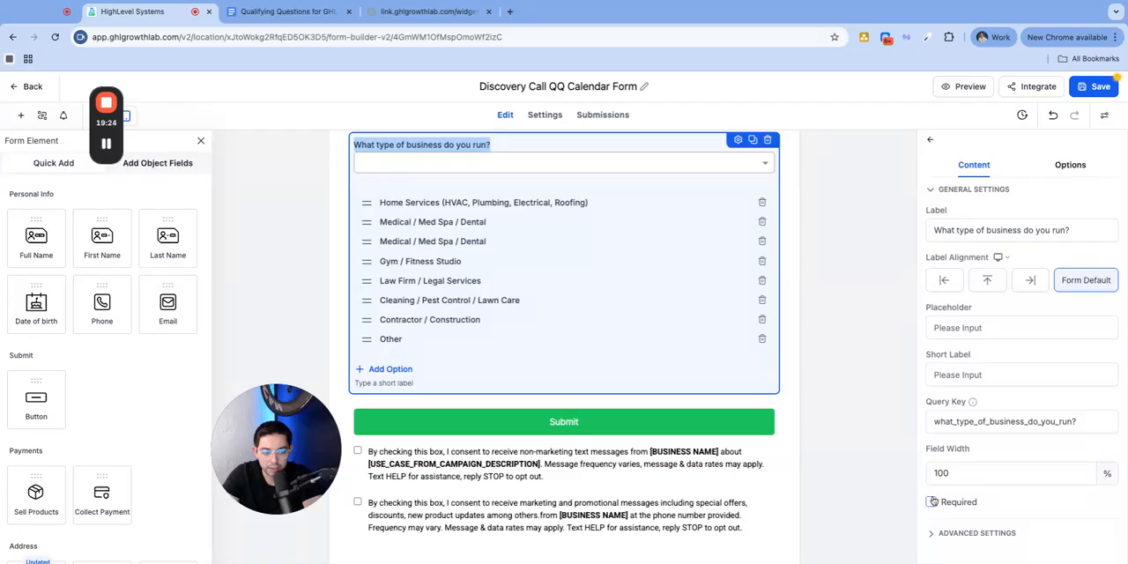
# Delete the consent checkboxes and the Privacy Policy and Terms of Service text below the Submit button
pyautogui.scroll(-2, 682, 388)
pyautogui.scroll(-1, 682, 388)
pyautogui.click(663, 475)
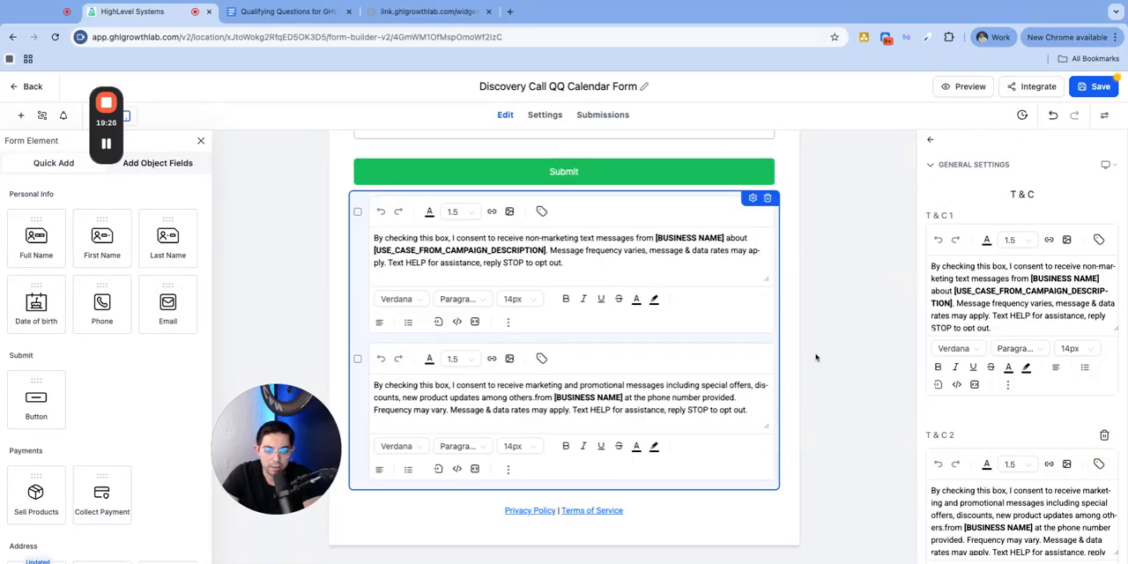
pyautogui.click(768, 199)
pyautogui.click(685, 505)
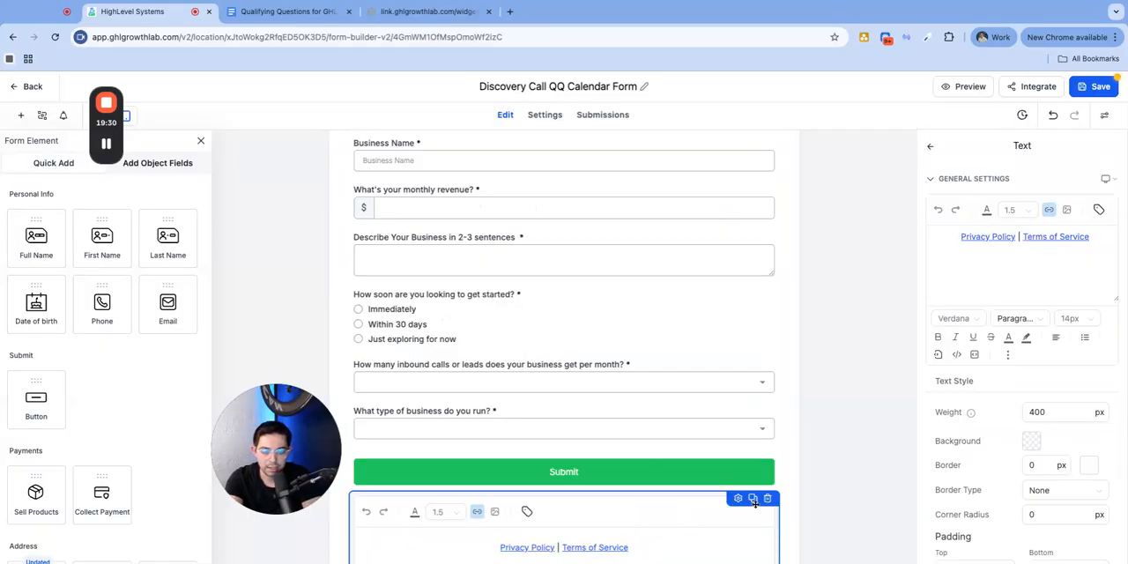
pyautogui.click(769, 500)
# Set the placeholder of the "What's your monthly revenue?" field to 10,000
pyautogui.scroll(3, 519, 337)
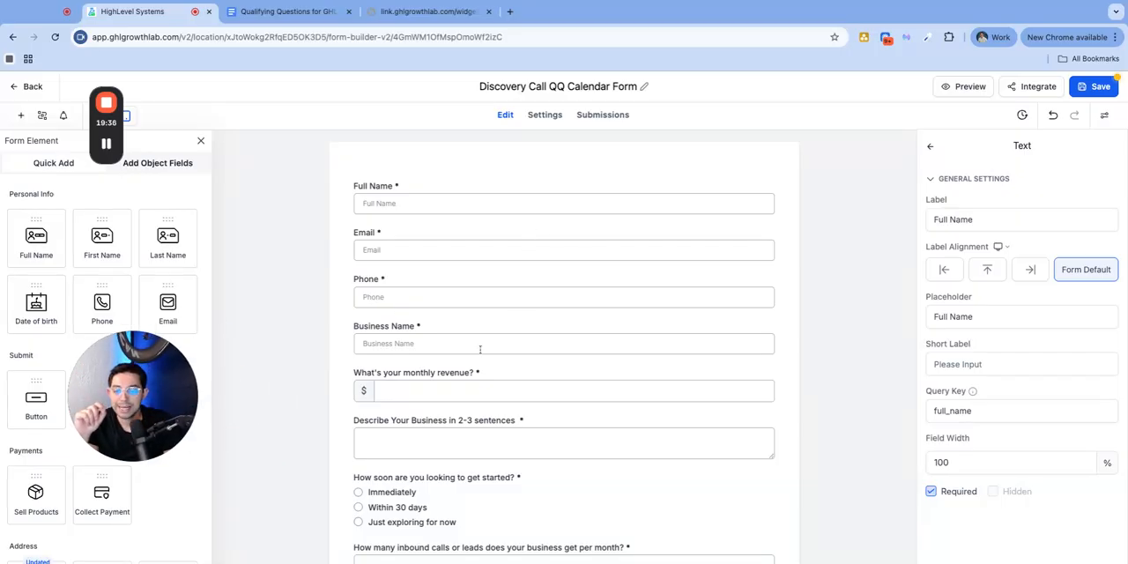
pyautogui.click(431, 393)
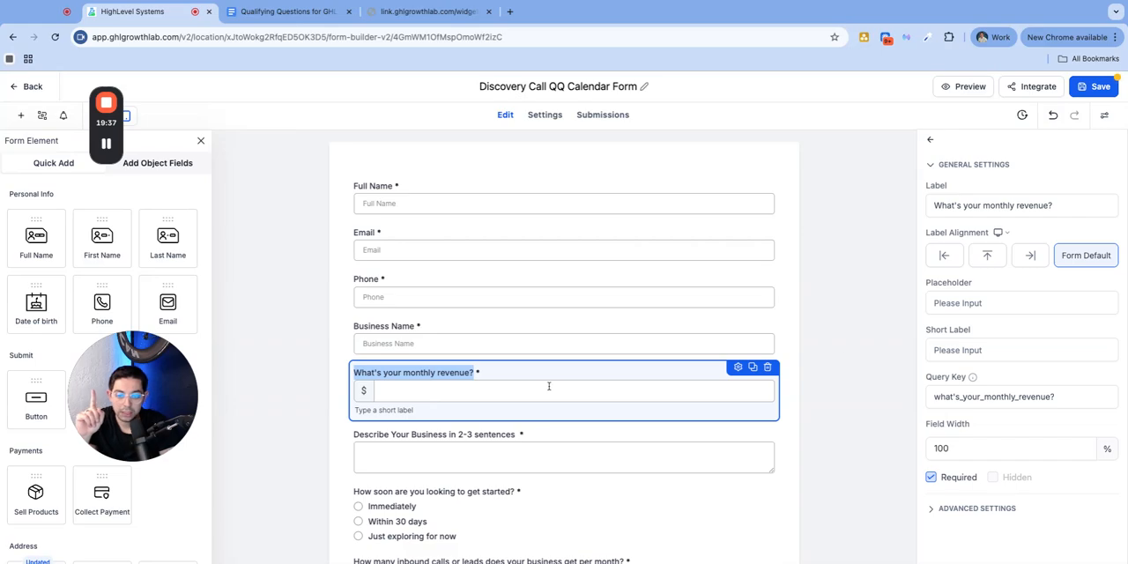
pyautogui.click(959, 304)
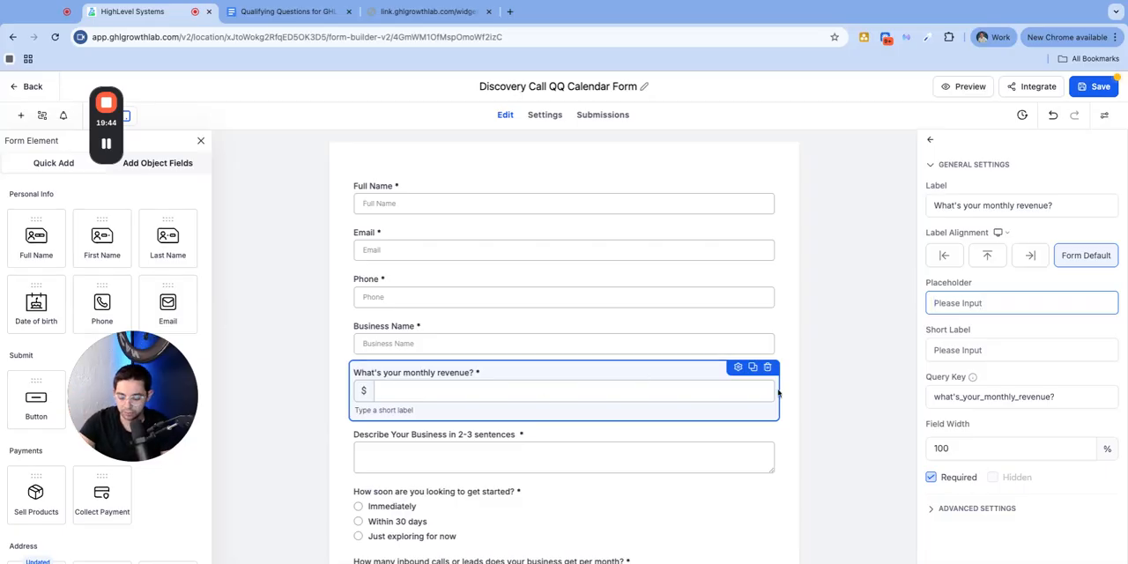
pyautogui.write('10,000')
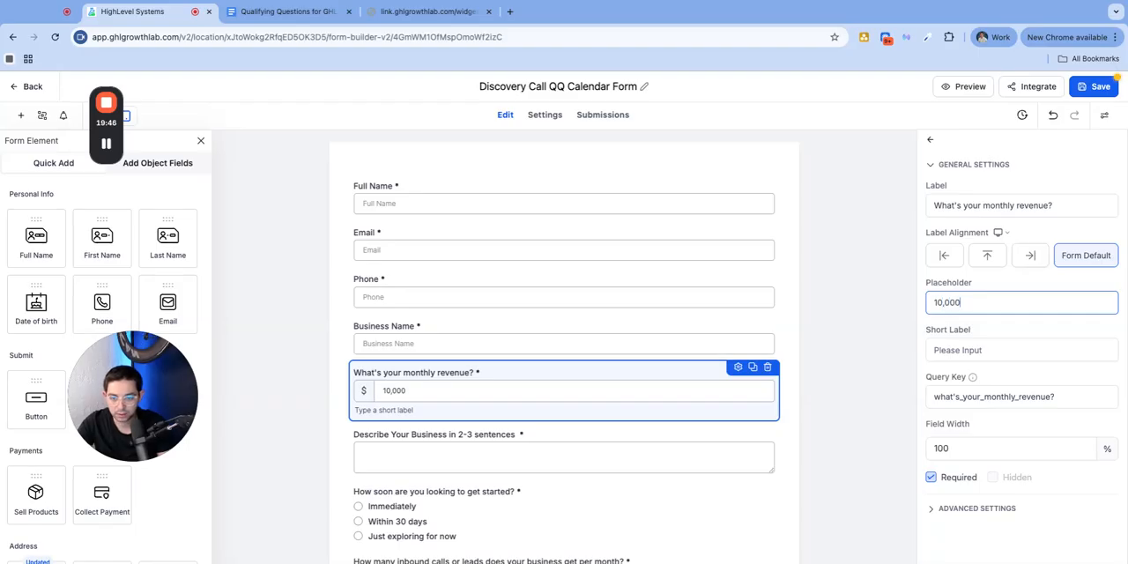
pyautogui.click(833, 362)
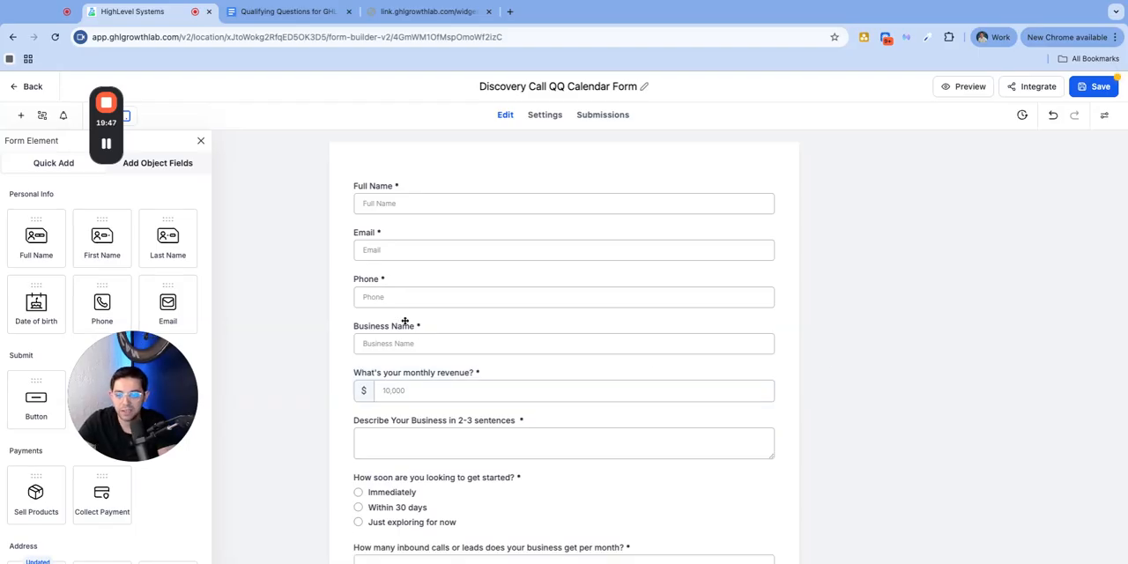
# Move the "What type of business do you run?" question directly below Business Name, above the monthly revenue question
pyautogui.click(482, 388)
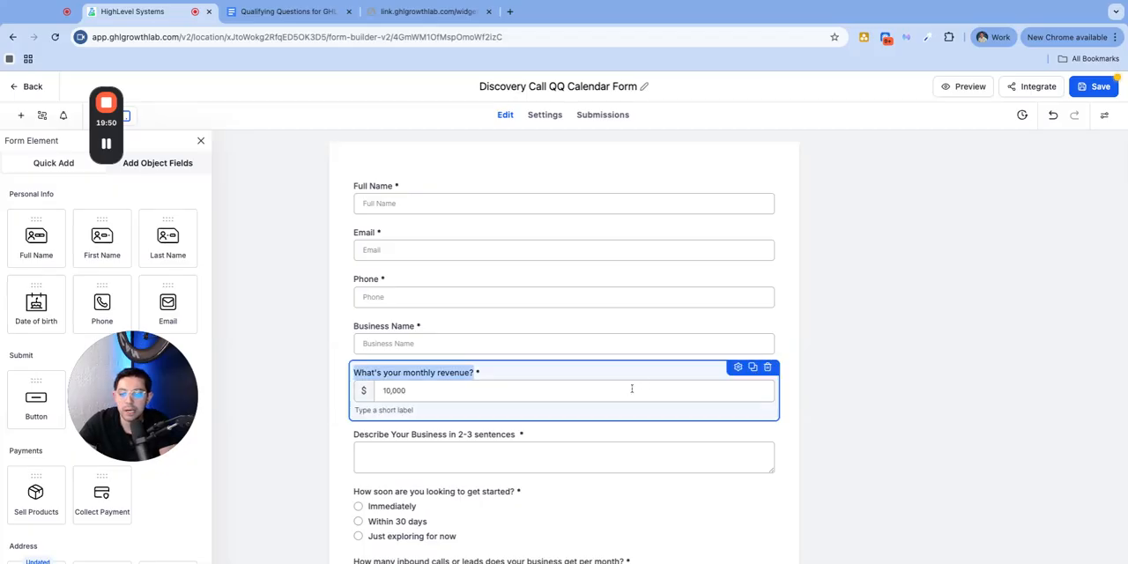
pyautogui.scroll(-2, 505, 302)
pyautogui.scroll(2, 464, 369)
pyautogui.scroll(-2, 464, 369)
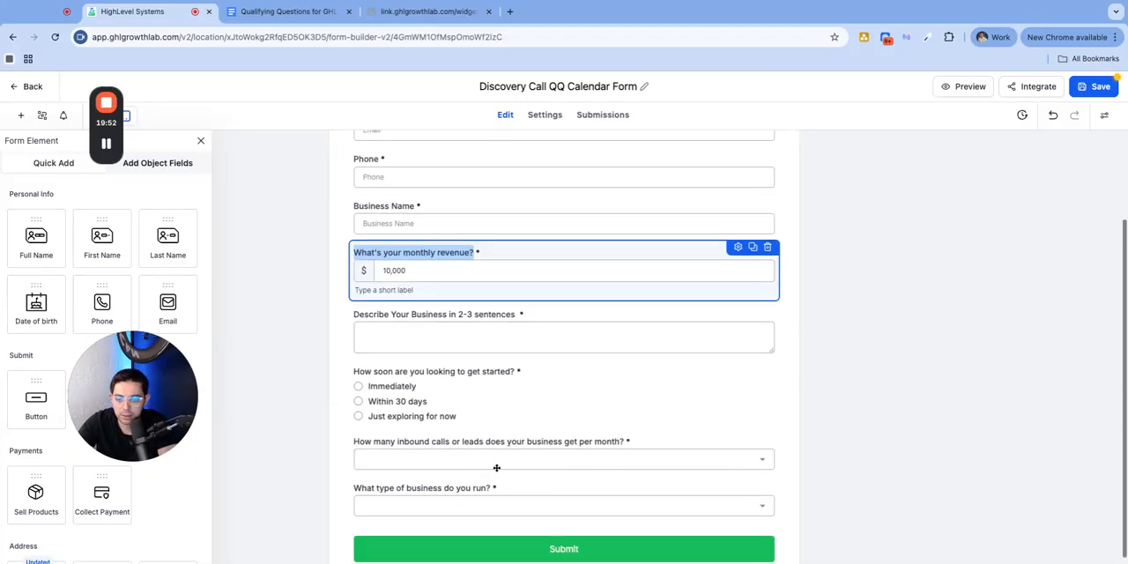
pyautogui.click(458, 483)
pyautogui.click(449, 475)
pyautogui.click(632, 474)
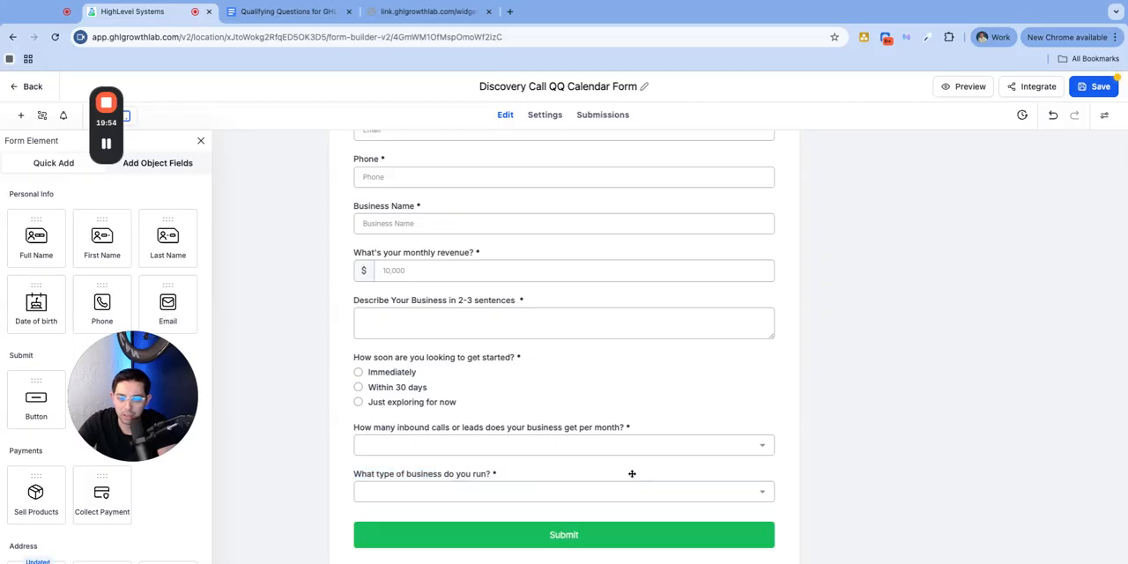
pyautogui.click(712, 479)
pyautogui.moveTo(718, 471); pyautogui.dragTo(628, 280)
# Set the placeholder of the "What type of business do you run?" dropdown to "-- Select --"
pyautogui.click(468, 224)
pyautogui.click(469, 260)
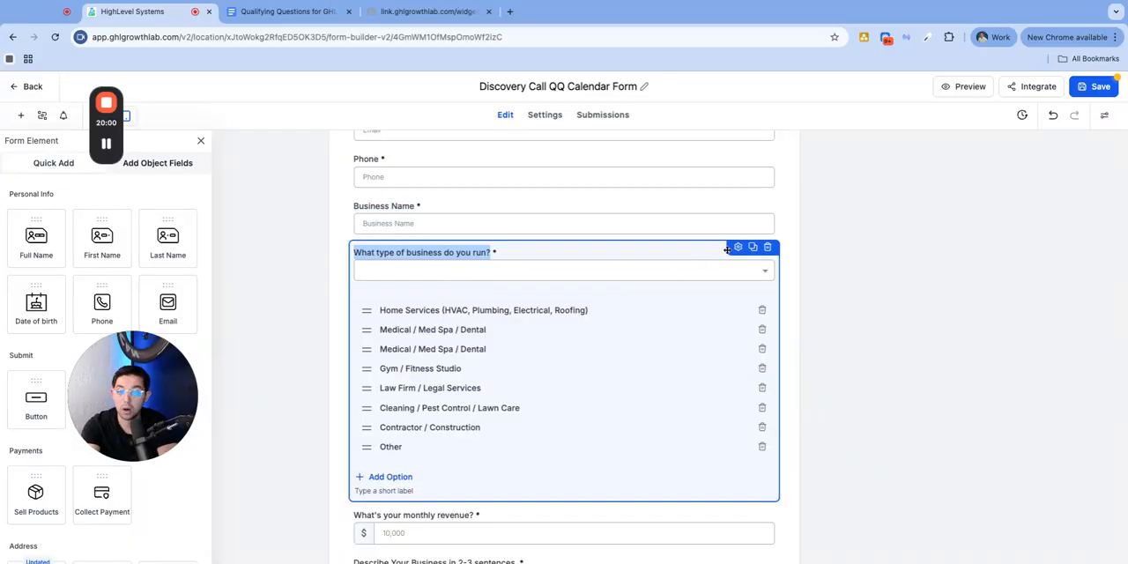
pyautogui.click(738, 248)
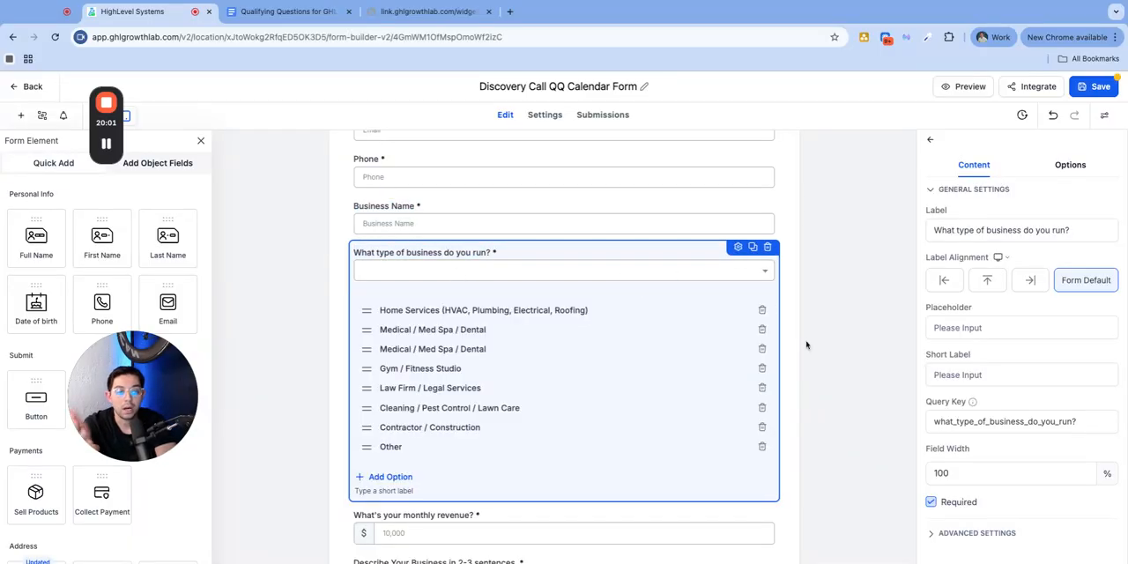
pyautogui.click(992, 327)
pyautogui.write('--')
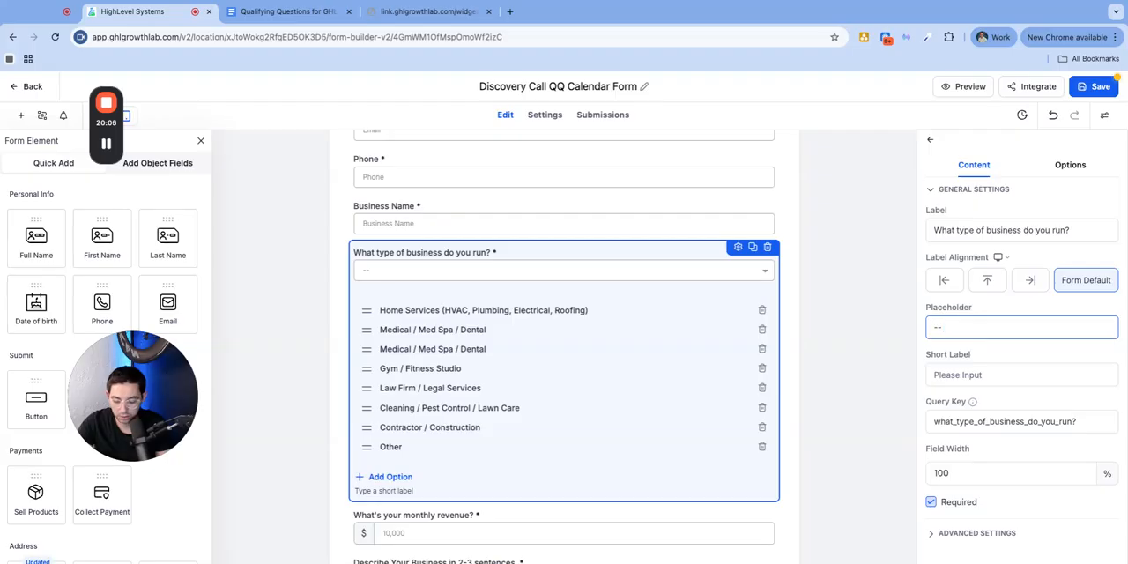
pyautogui.write(' Selecte')
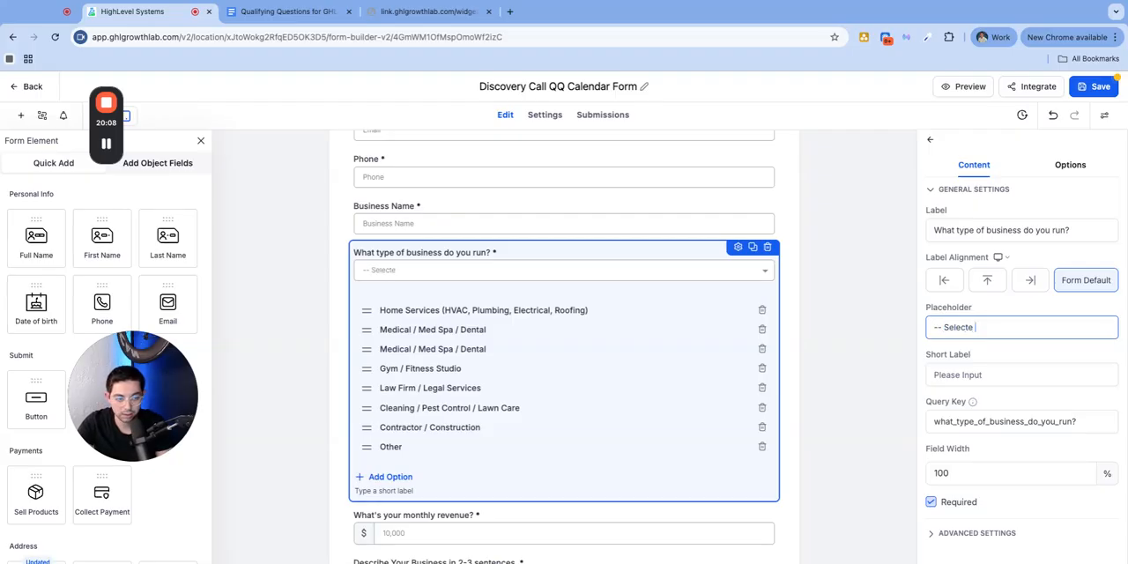
pyautogui.press('BackSpace')
pyautogui.write(' --')
pyautogui.tripleClick(1038, 321)
pyautogui.hotkey('ctrl', 'c')
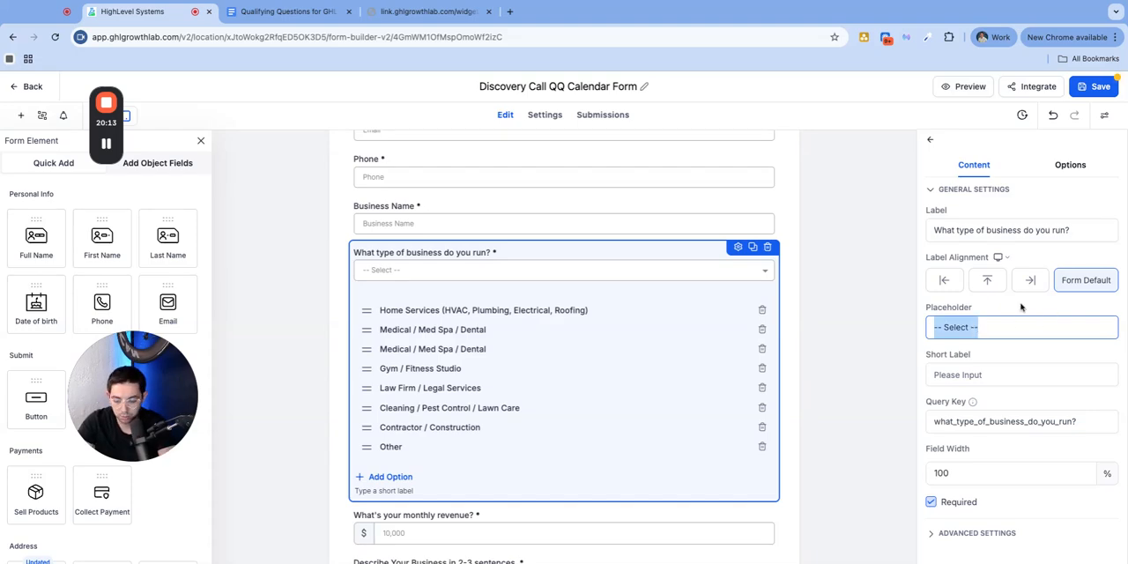
pyautogui.click(808, 238)
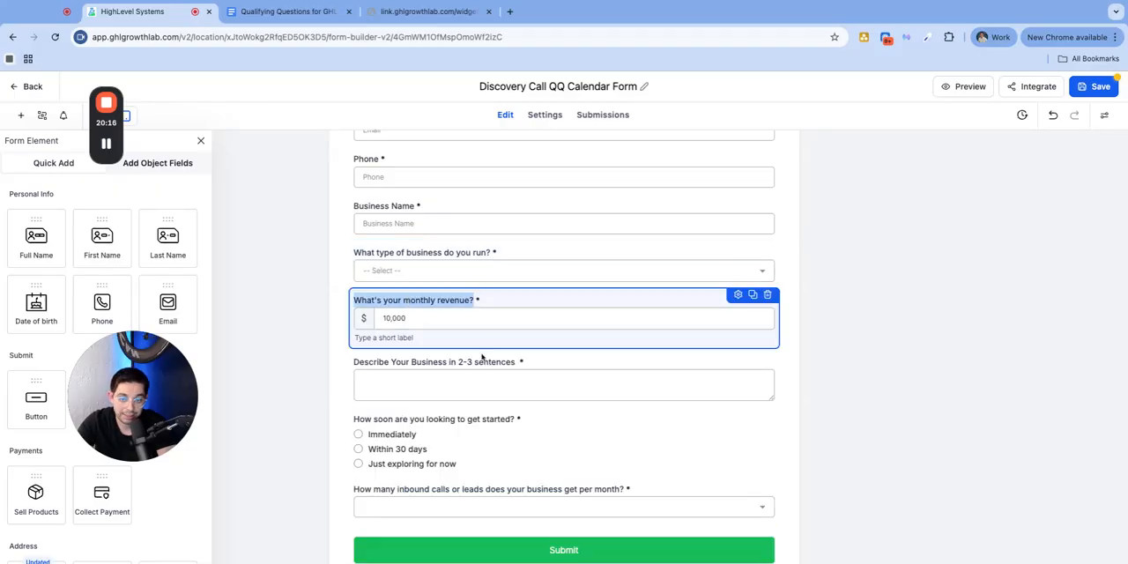
pyautogui.click(517, 270)
pyautogui.click(868, 268)
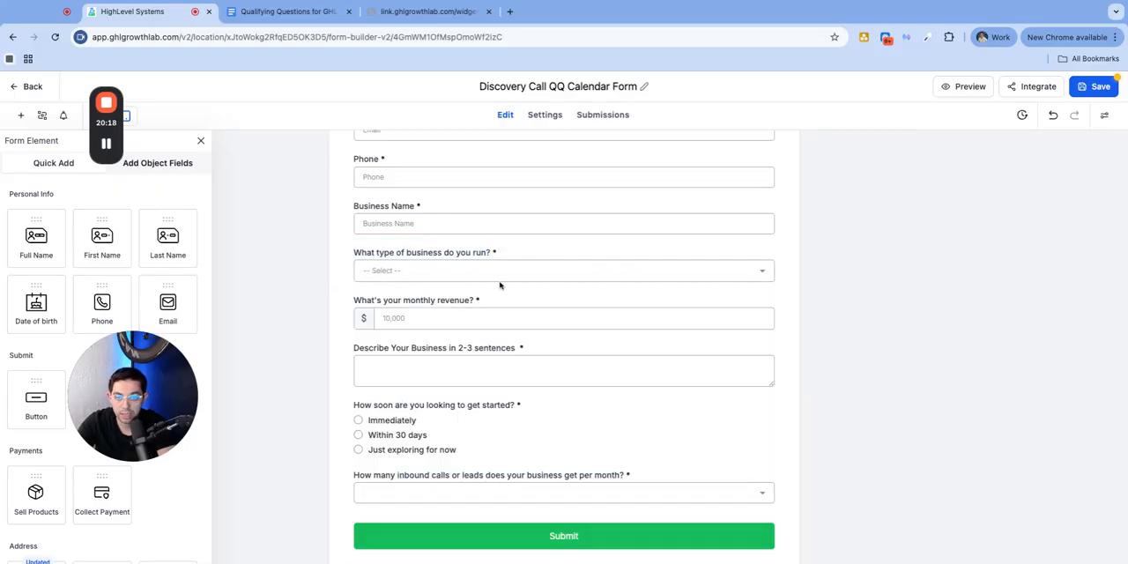
pyautogui.scroll(2, 499, 291)
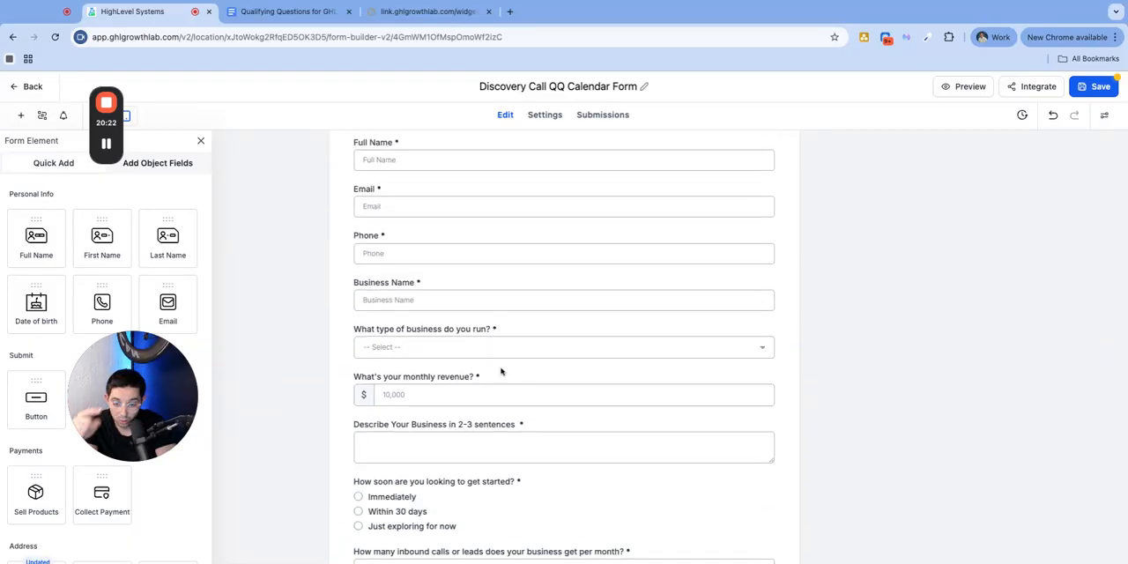
pyautogui.scroll(-1, 525, 444)
pyautogui.scroll(-2, 525, 444)
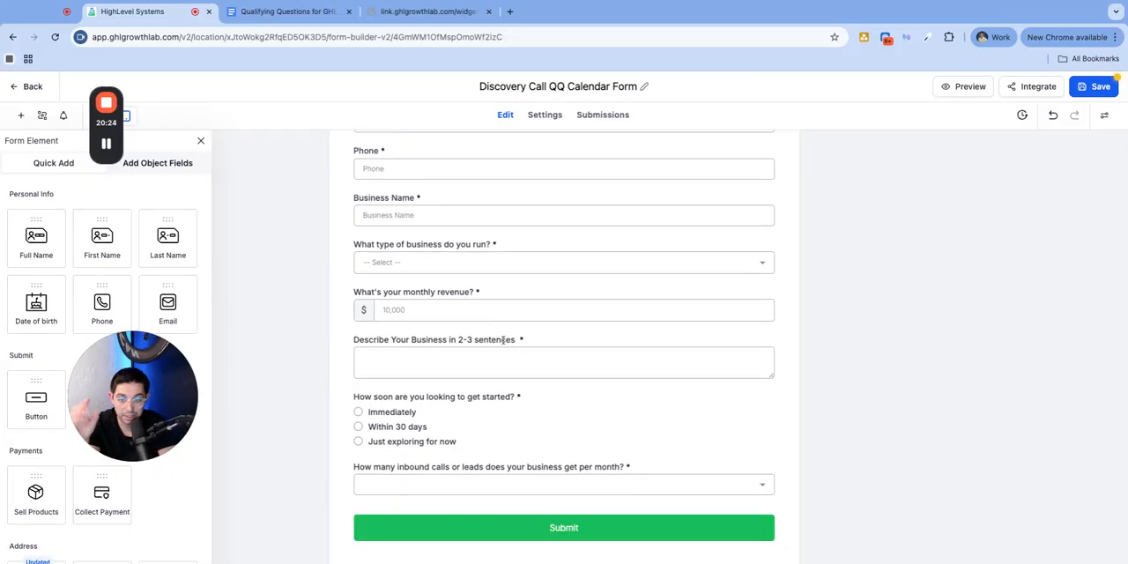
# Move the "Describe Your Business in 2-3 sentences" question below the inbound calls question, directly above the Submit button
pyautogui.click(518, 339)
pyautogui.scroll(-1, 600, 357)
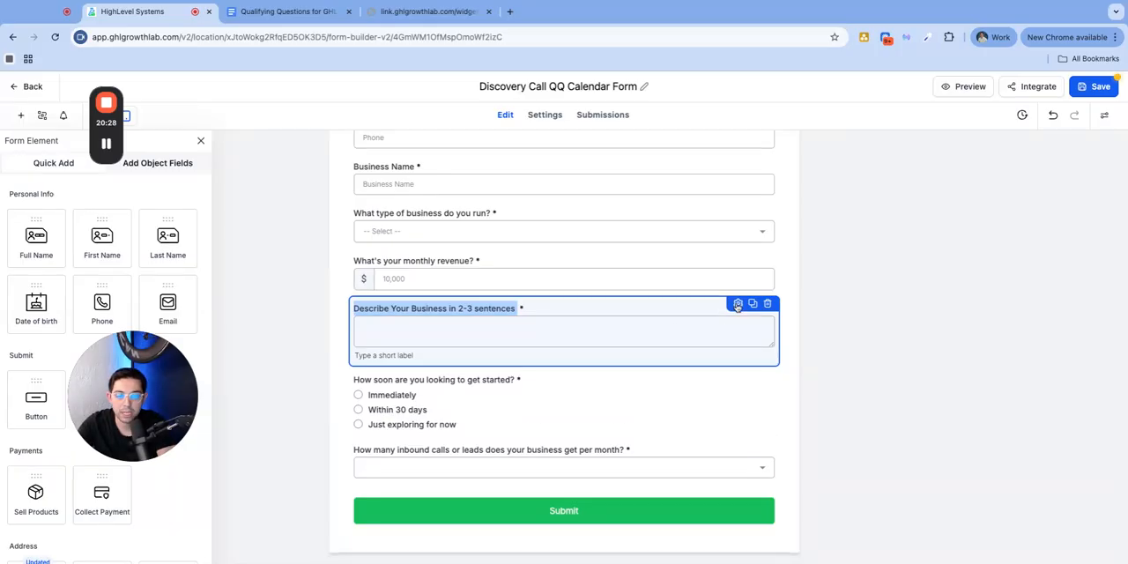
pyautogui.click(737, 307)
pyautogui.moveTo(738, 308); pyautogui.dragTo(789, 366)
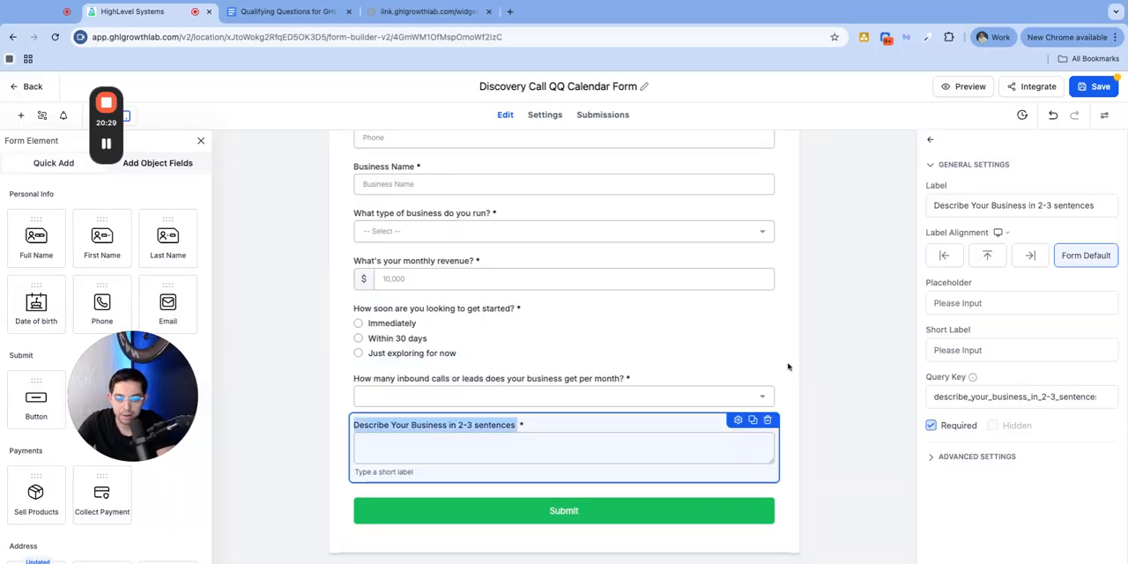
# Move the inbound calls or leads question directly below the monthly revenue question and set its placeholder to "-- Select --"
pyautogui.click(527, 378)
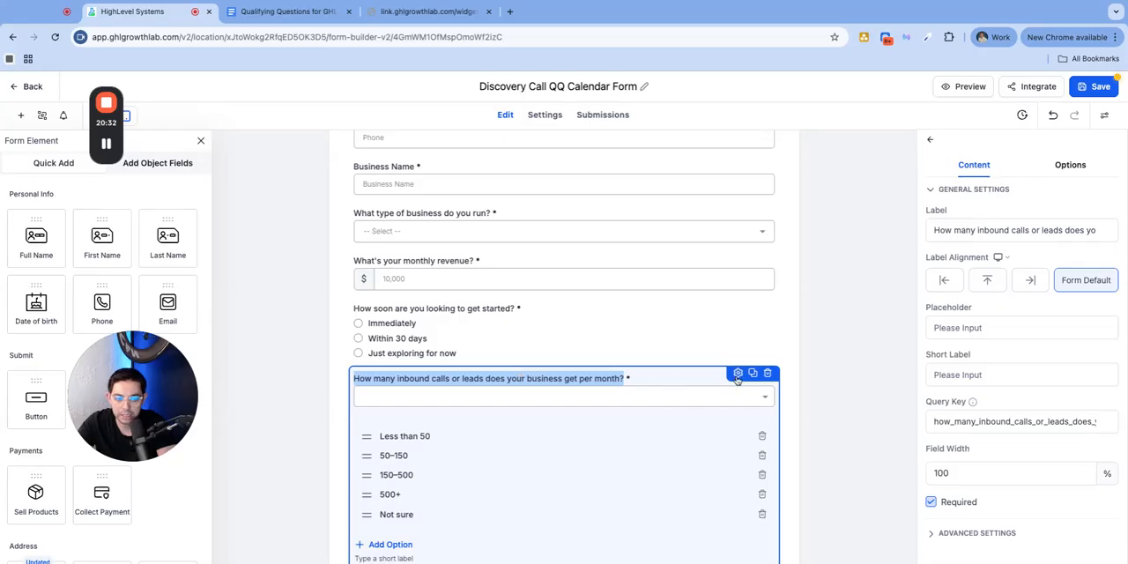
pyautogui.moveTo(735, 377); pyautogui.dragTo(739, 309)
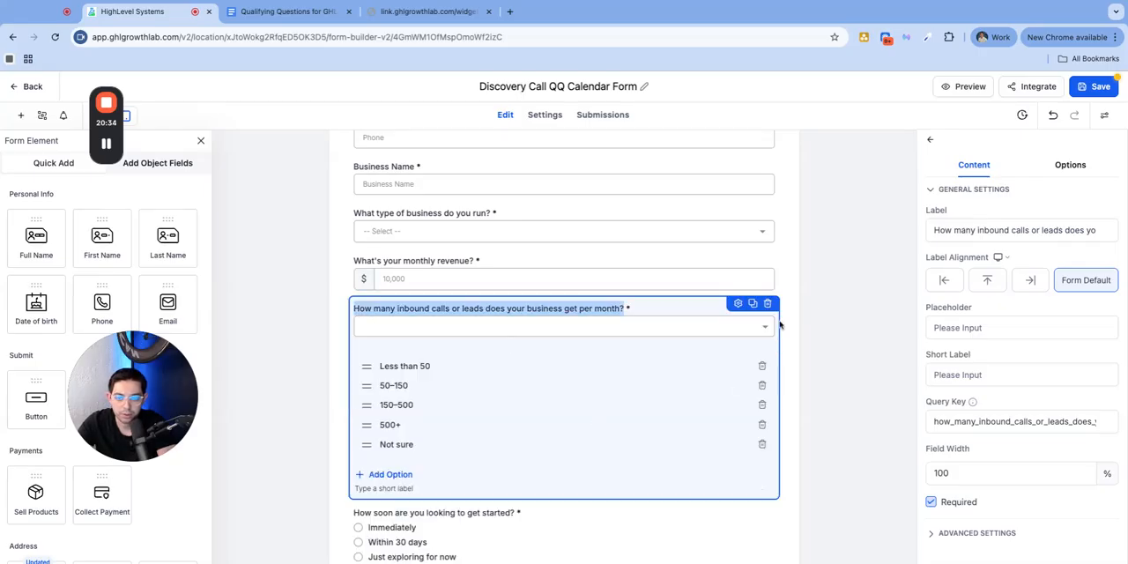
pyautogui.click(993, 328)
pyautogui.hotkey('ctrl', 'v')
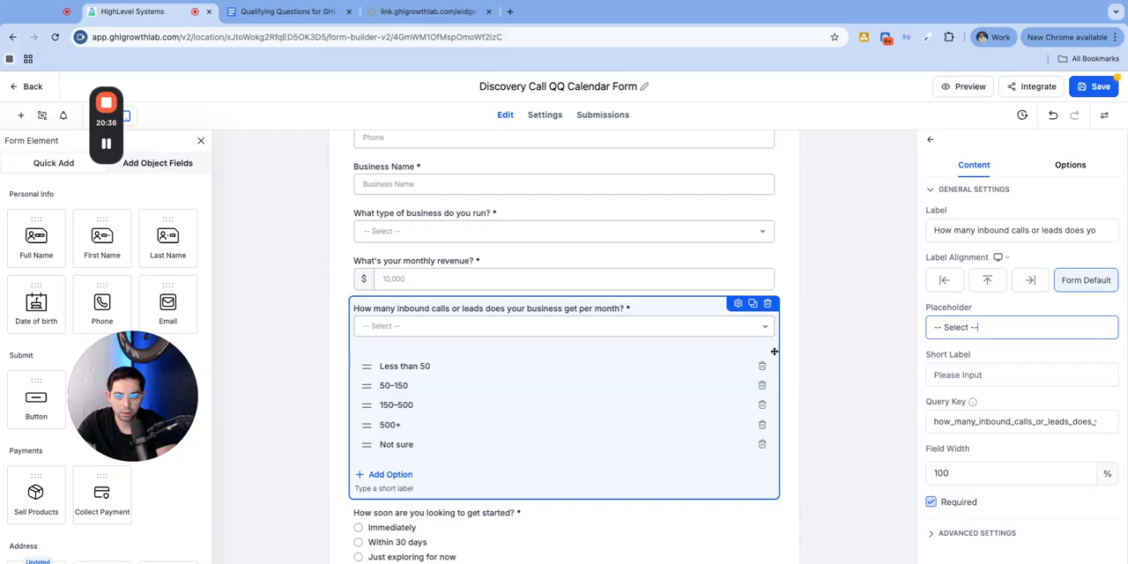
pyautogui.click(809, 327)
# Move the "How soon are you looking to get started?" question below the business description question, directly above the Submit button
pyautogui.click(429, 363)
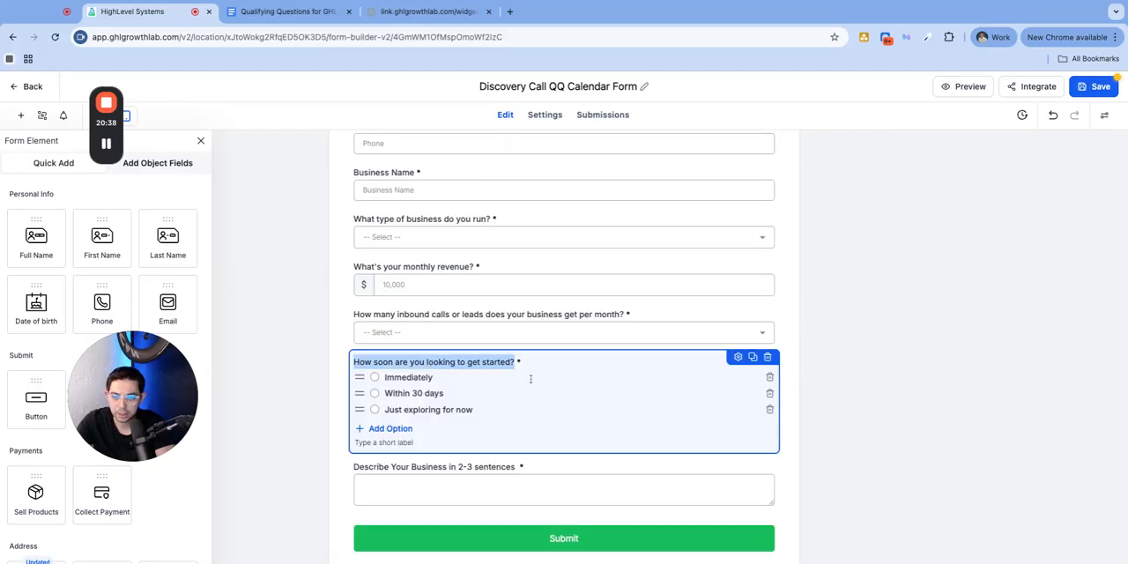
pyautogui.click(738, 356)
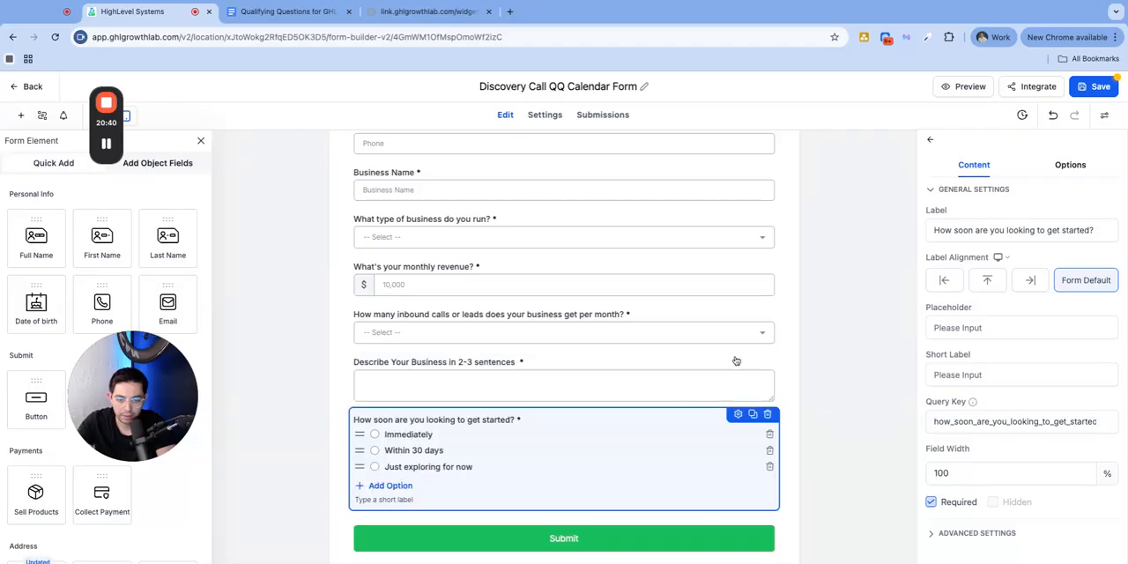
pyautogui.click(814, 357)
# Set the placeholder of the "Describe Your Business in 2-3 sentences" field to "Enter Your Answer Here"
pyautogui.click(658, 386)
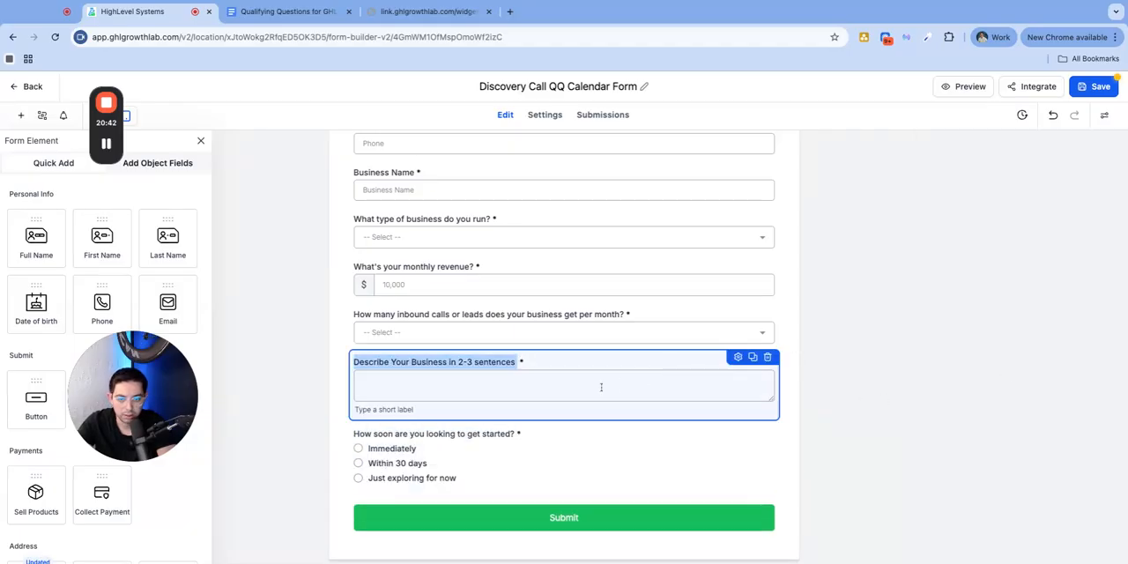
pyautogui.click(737, 356)
pyautogui.click(962, 304)
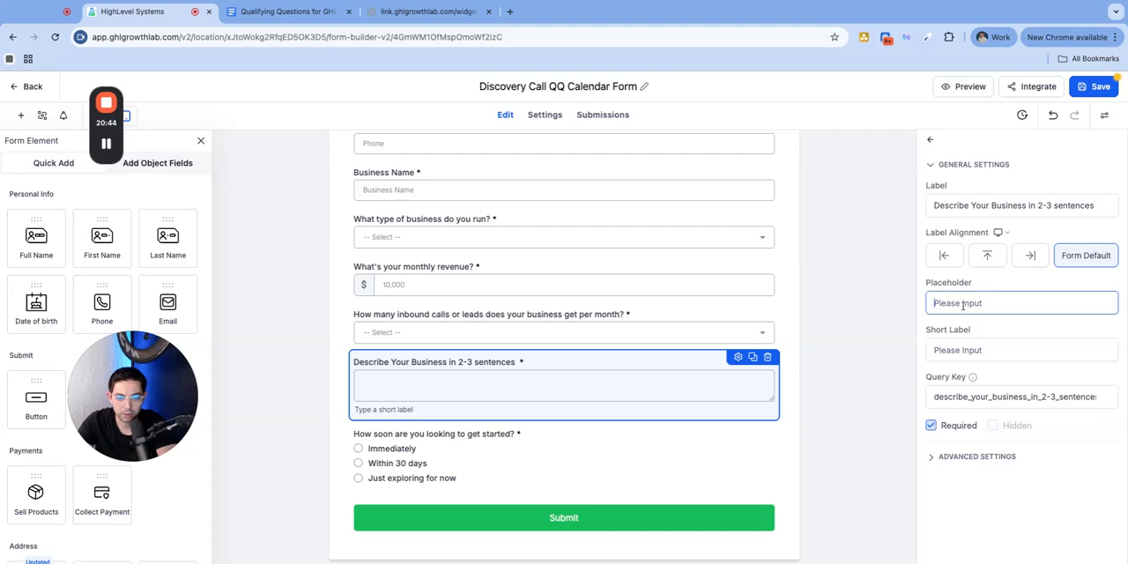
pyautogui.write('Enter ')
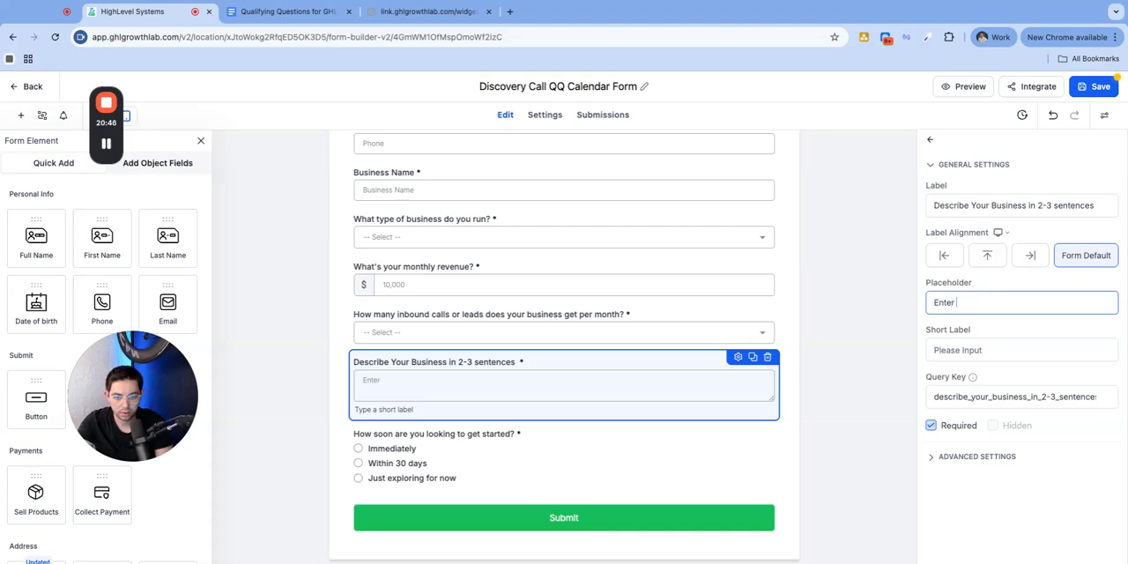
pyautogui.write('Yo')
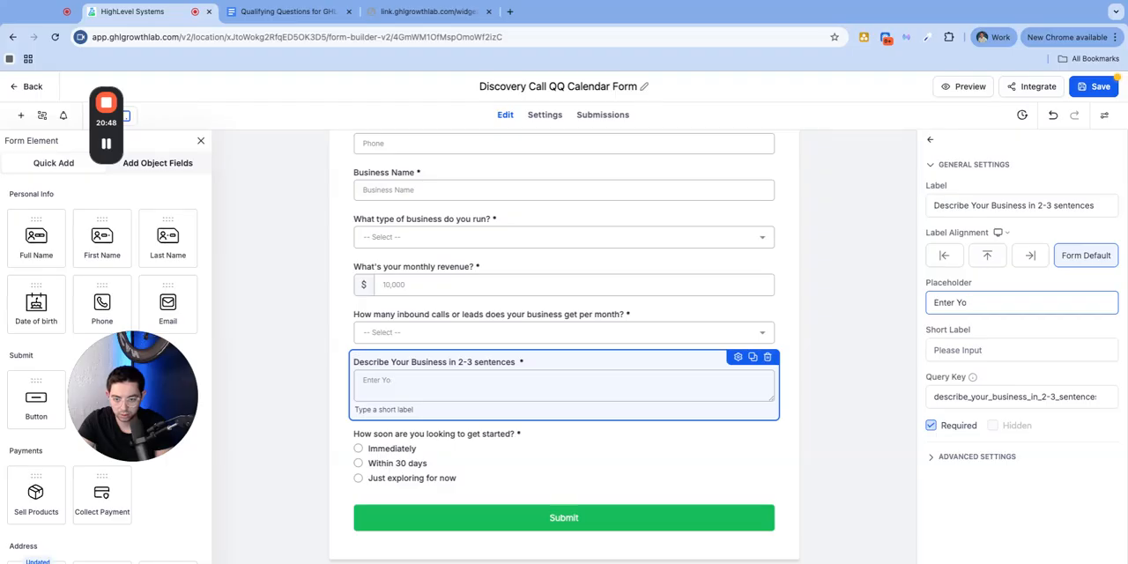
pyautogui.write('lutAnser')
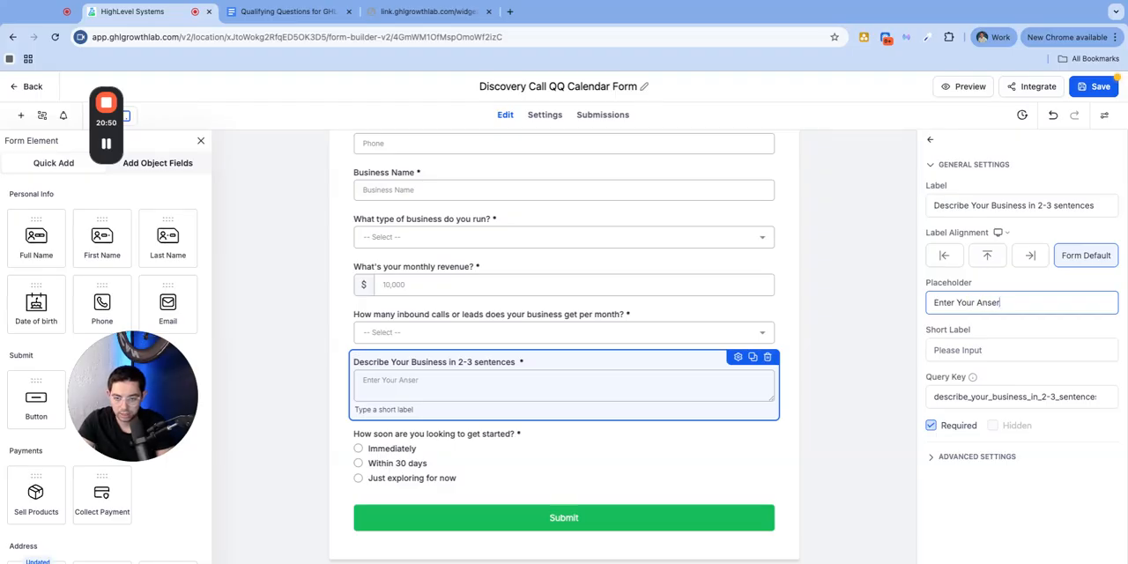
pyautogui.write('wer Here')
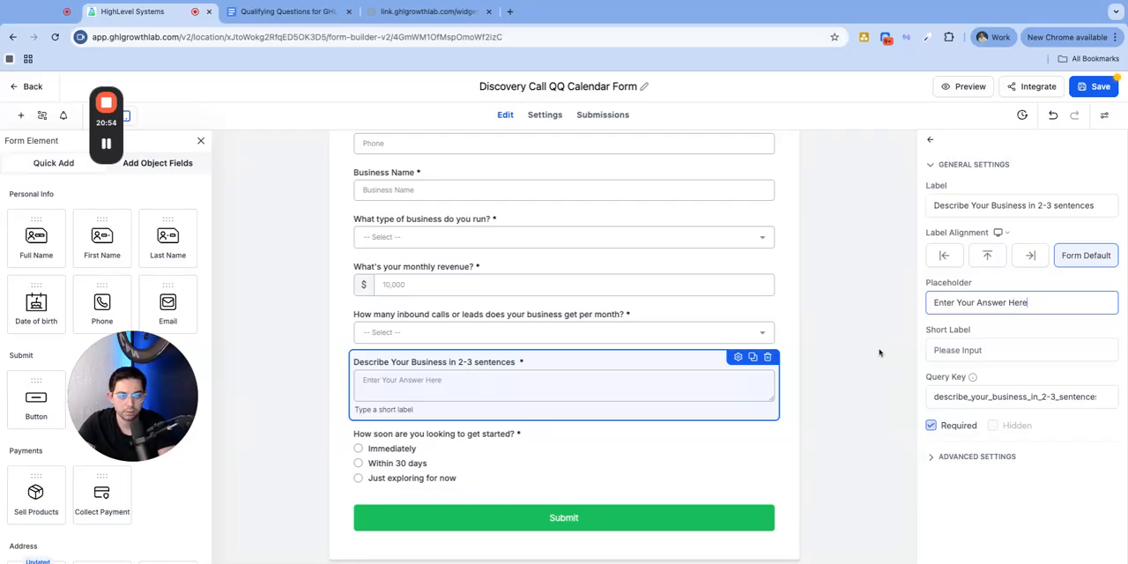
pyautogui.click(860, 338)
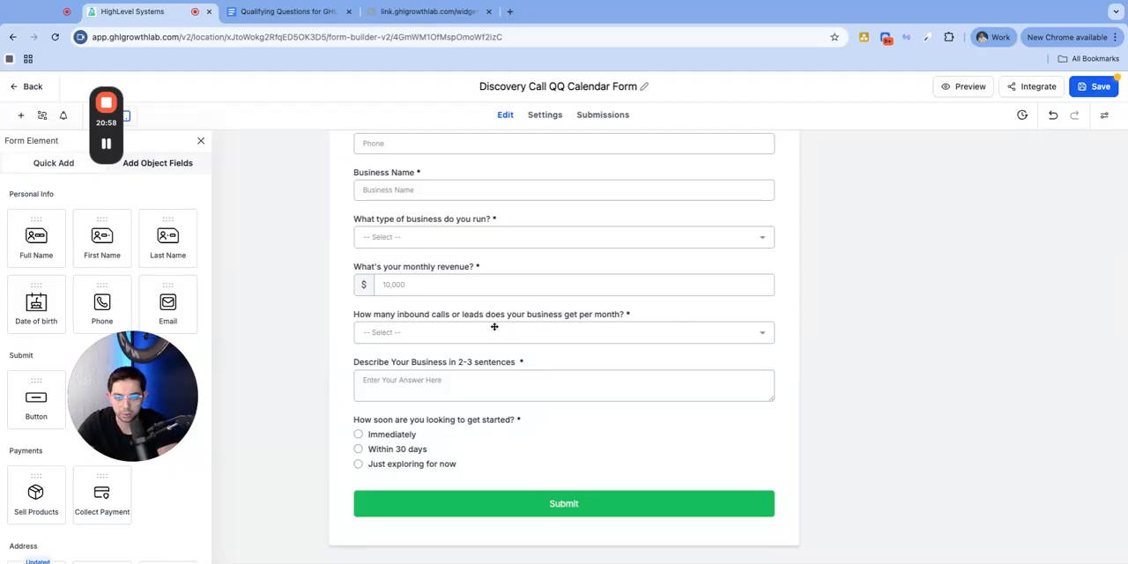
# Move the "What's your monthly revenue?" question below the inbound calls or leads question, above the business description question
pyautogui.click(458, 276)
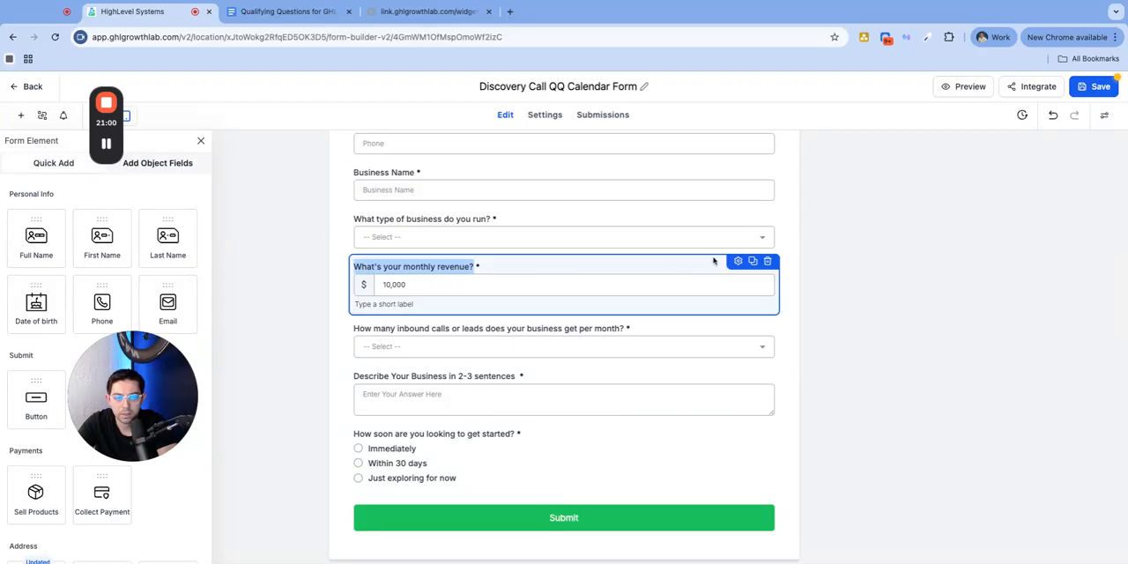
pyautogui.click(739, 264)
pyautogui.click(800, 273)
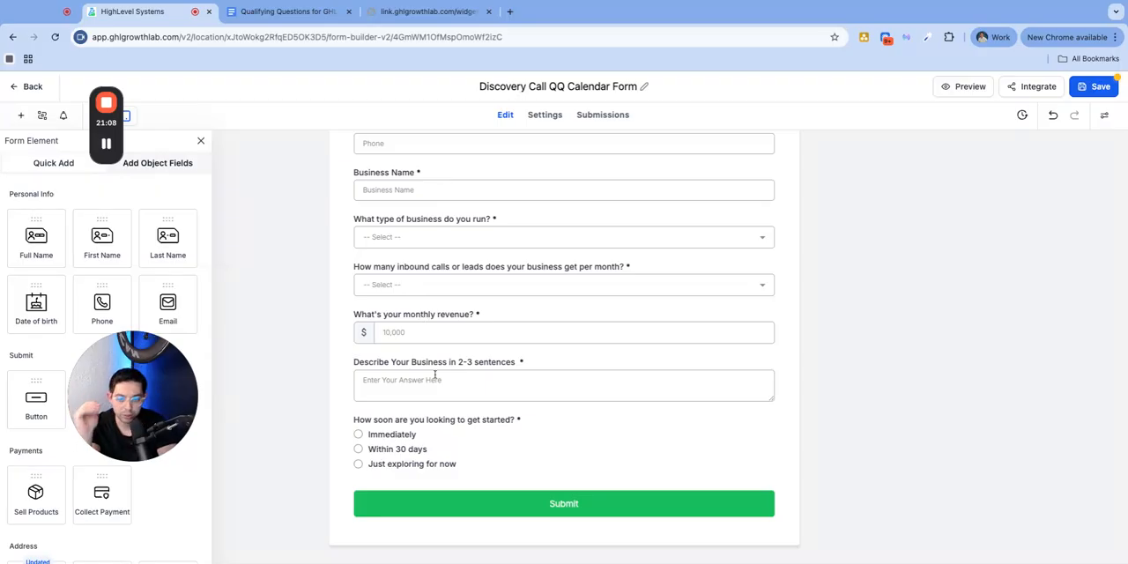
pyautogui.click(443, 421)
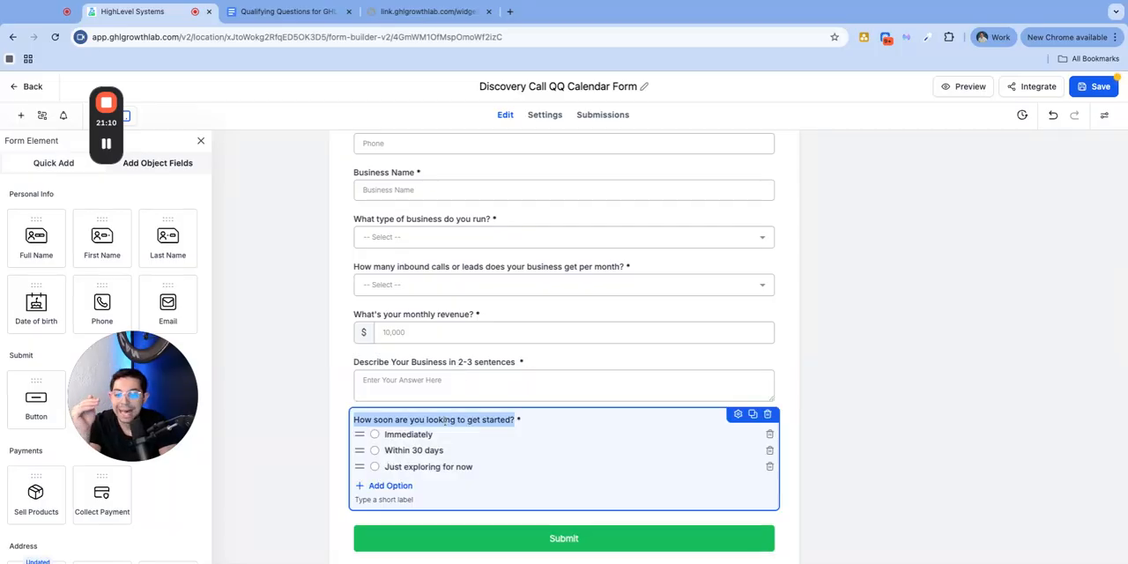
pyautogui.click(971, 408)
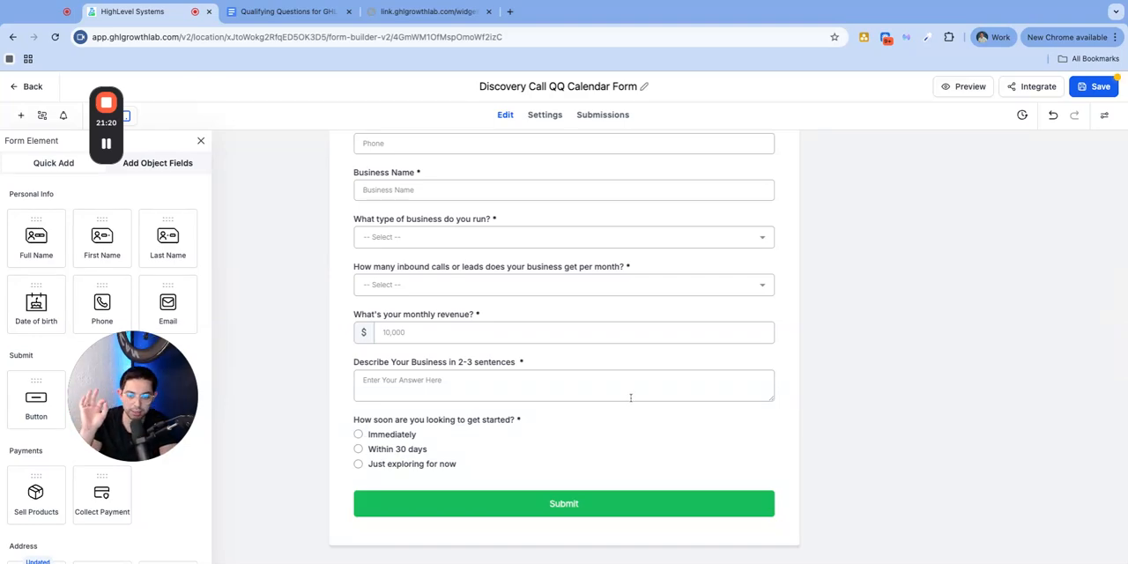
# Save the Discovery Call QQ Calendar Form
pyautogui.scroll(4, 631, 387)
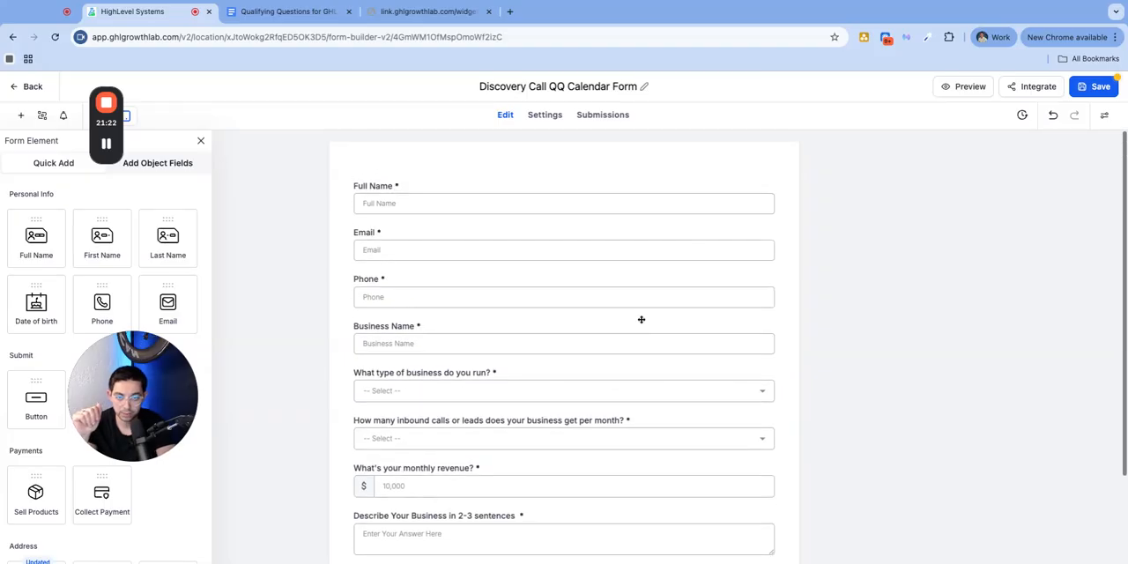
pyautogui.click(1089, 90)
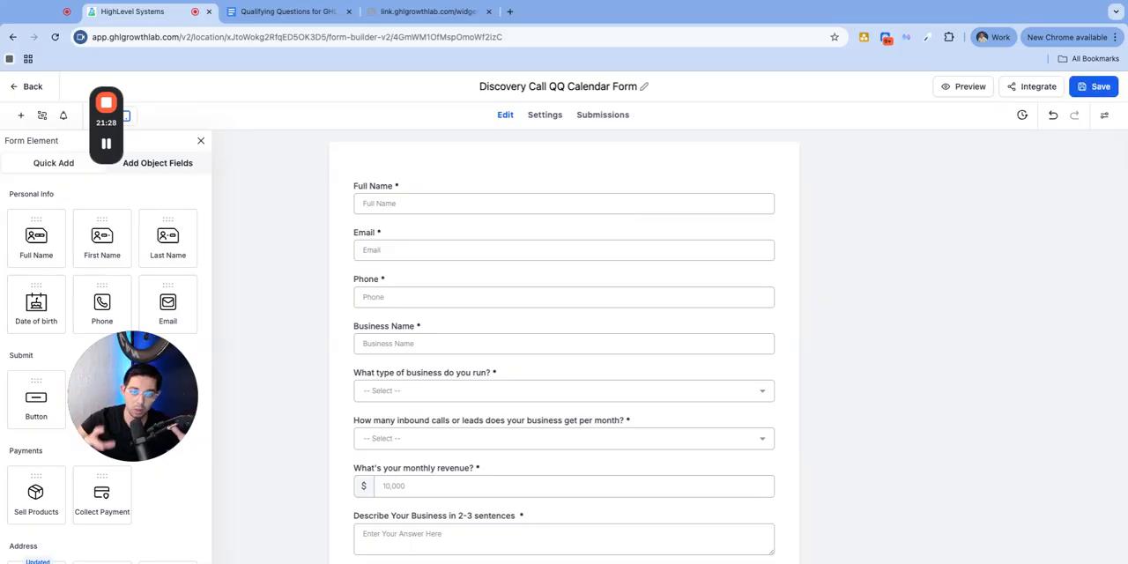
pyautogui.click(1126, 94)
pyautogui.click(1097, 88)
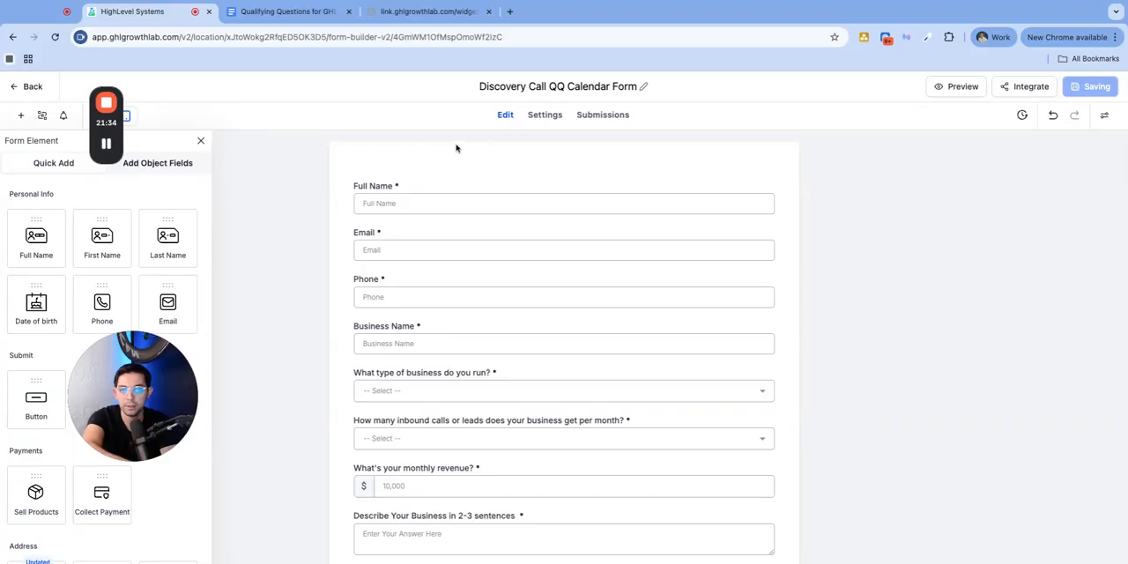
# Leave the form builder and open the calendar settings with the list of calendars
pyautogui.click(30, 87)
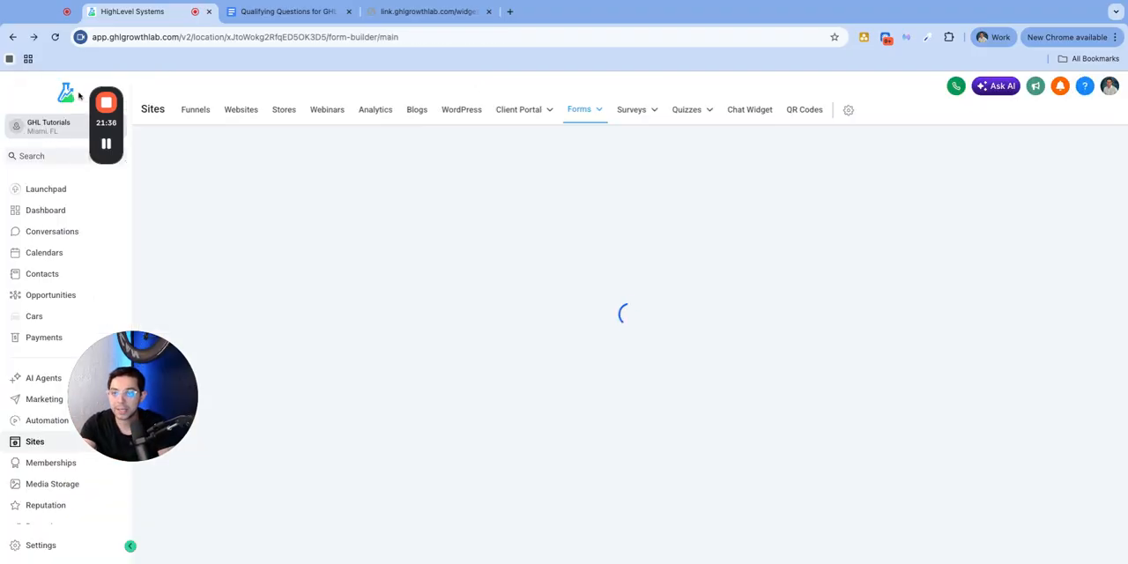
pyautogui.click(39, 252)
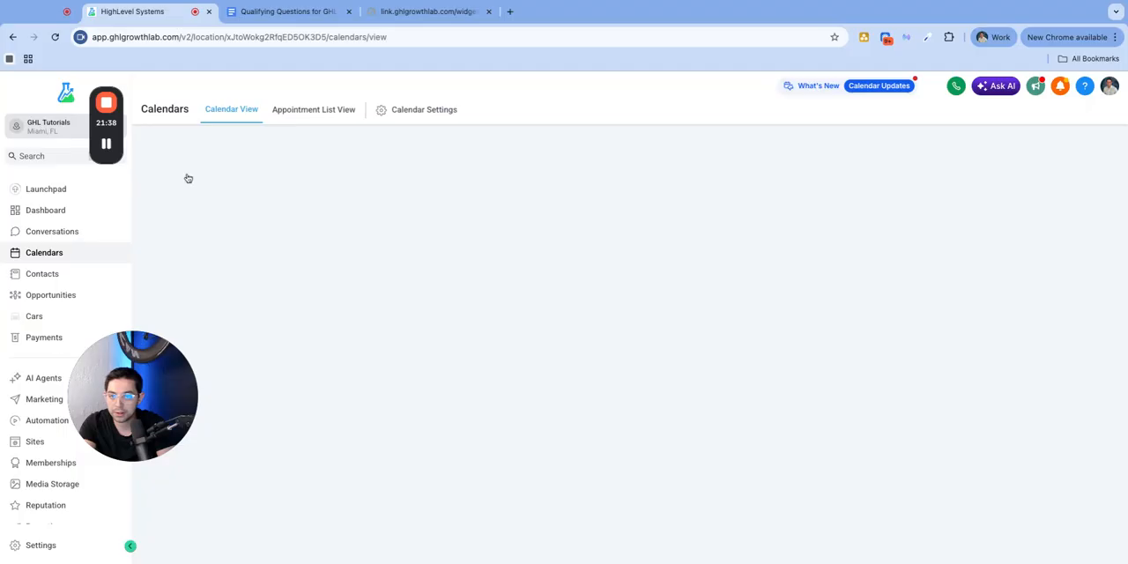
pyautogui.click(423, 113)
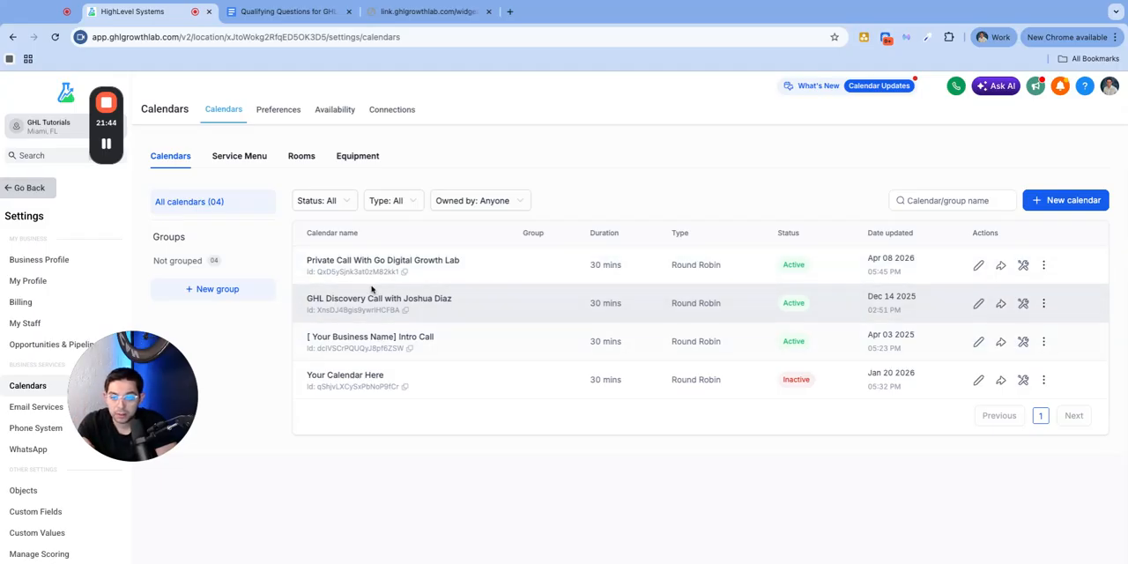
# Check the live booking page of the Private Call With Go Digital Growth Lab calendar, going back to its date and time selection
pyautogui.moveTo(429, 261); pyautogui.dragTo(306, 261)
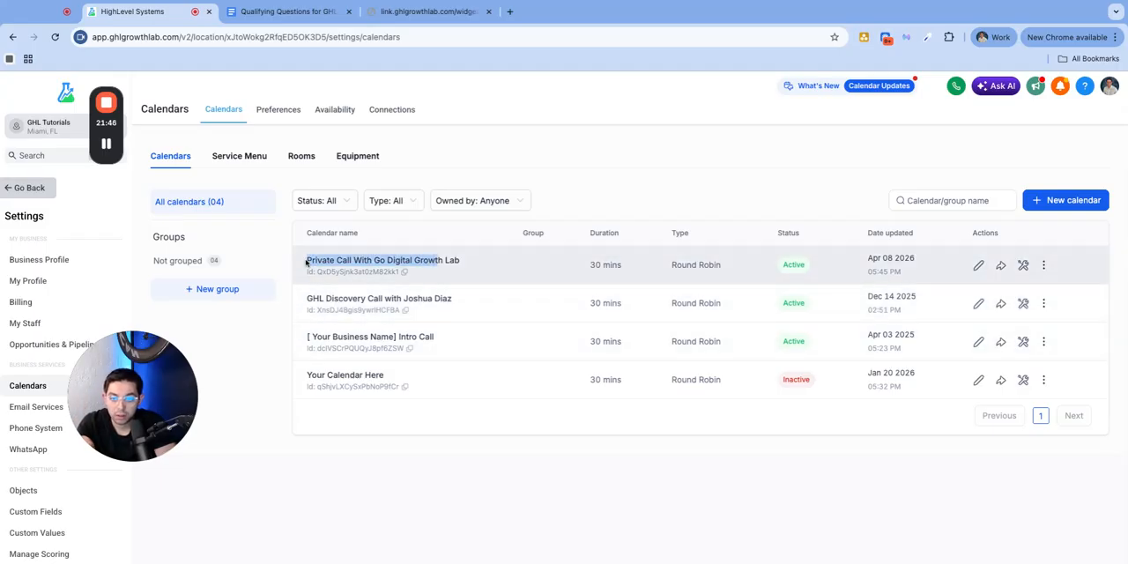
pyautogui.click(423, 11)
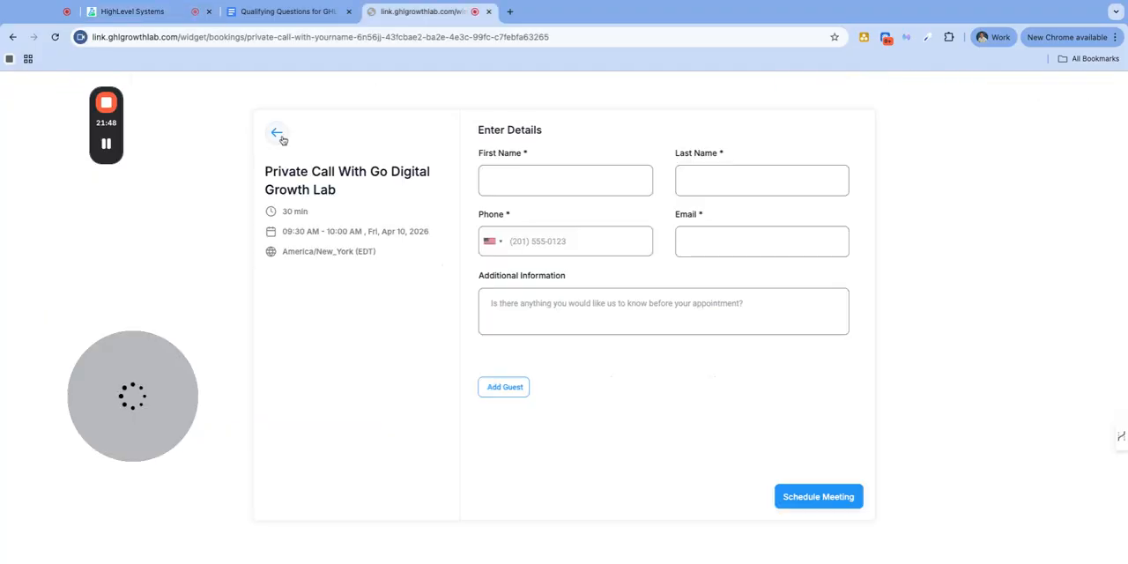
pyautogui.click(277, 133)
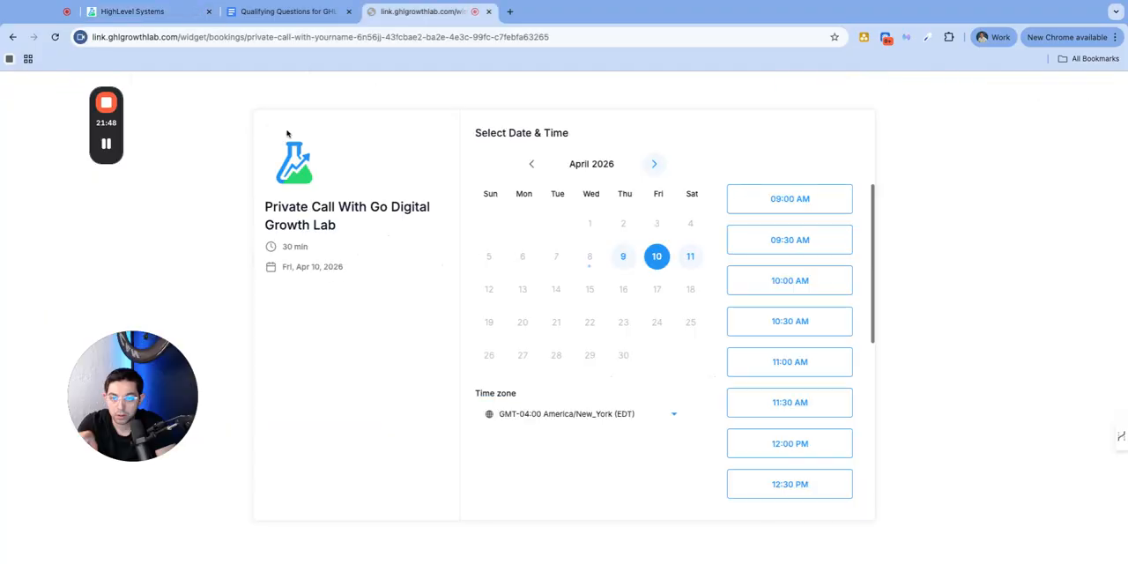
# Return to the calendar settings and open the Form & confirmation settings of the Private Call With Go Digital Growth Lab calendar
pyautogui.click(177, 12)
pyautogui.click(977, 267)
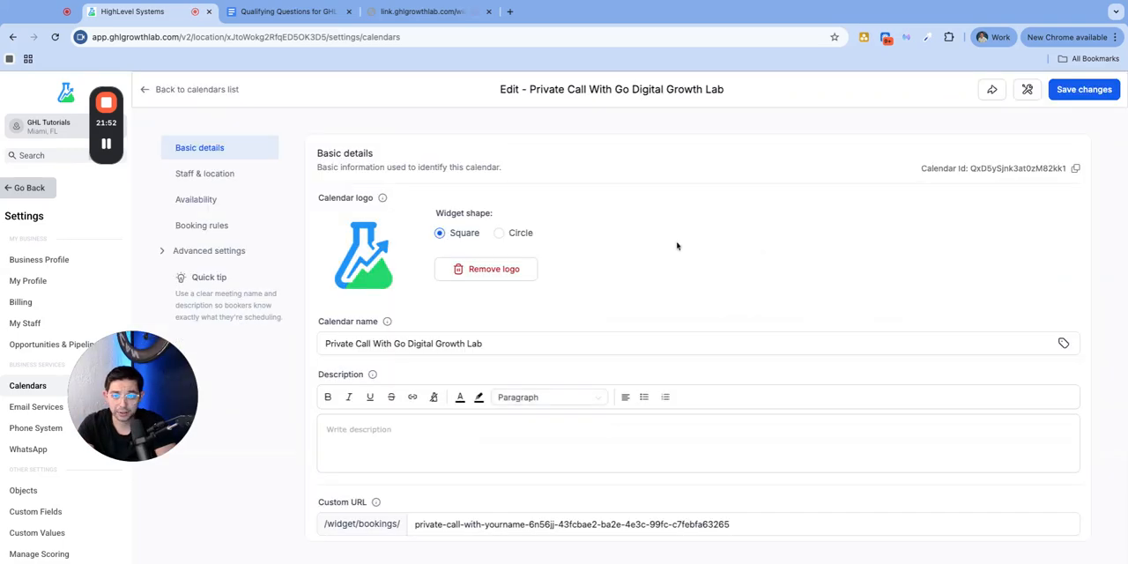
pyautogui.click(211, 253)
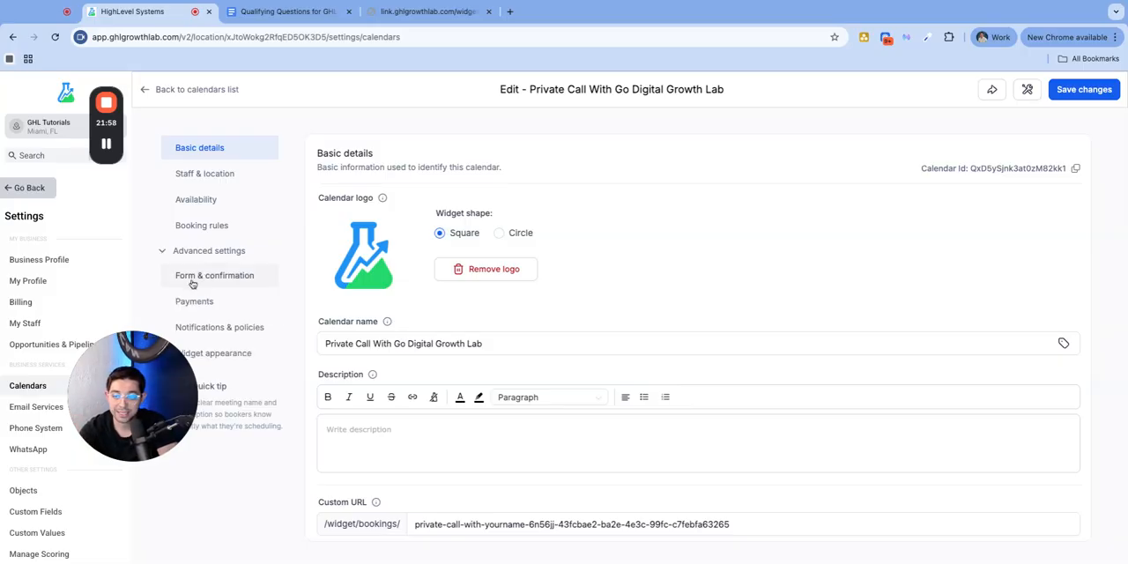
pyautogui.click(192, 284)
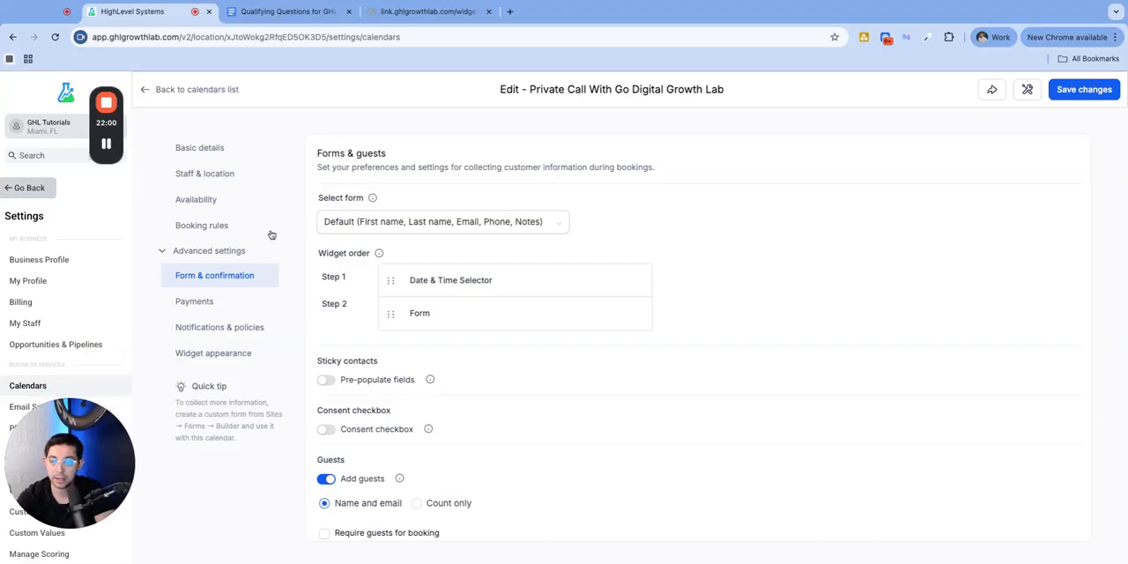
# Assign the Discovery Call QQ Calendar Form as the calendar's booking form and save the changes
pyautogui.tripleClick(323, 199)
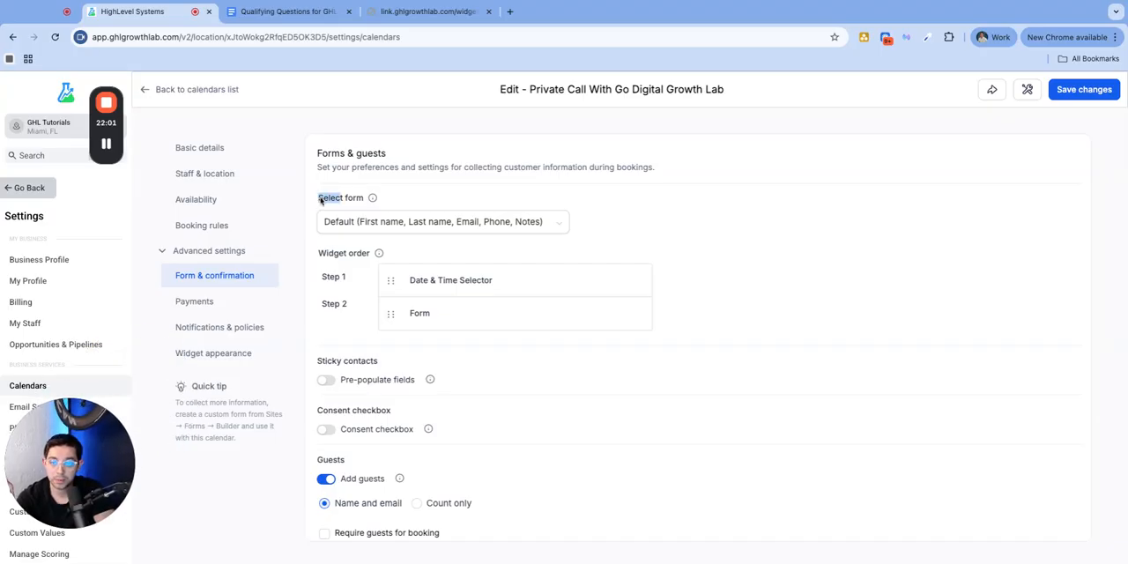
pyautogui.click(369, 222)
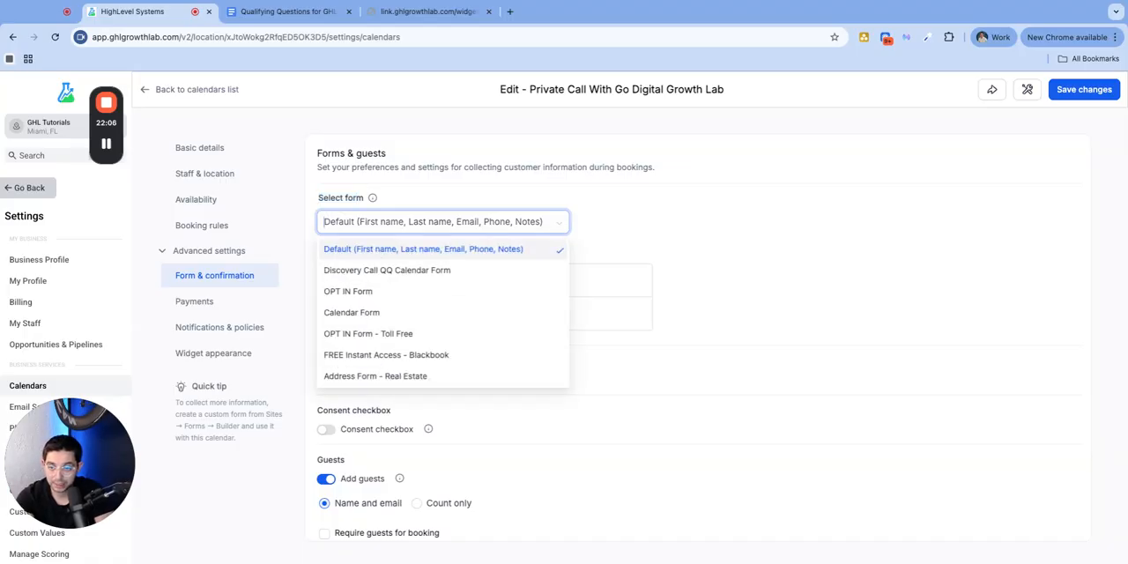
pyautogui.click(376, 271)
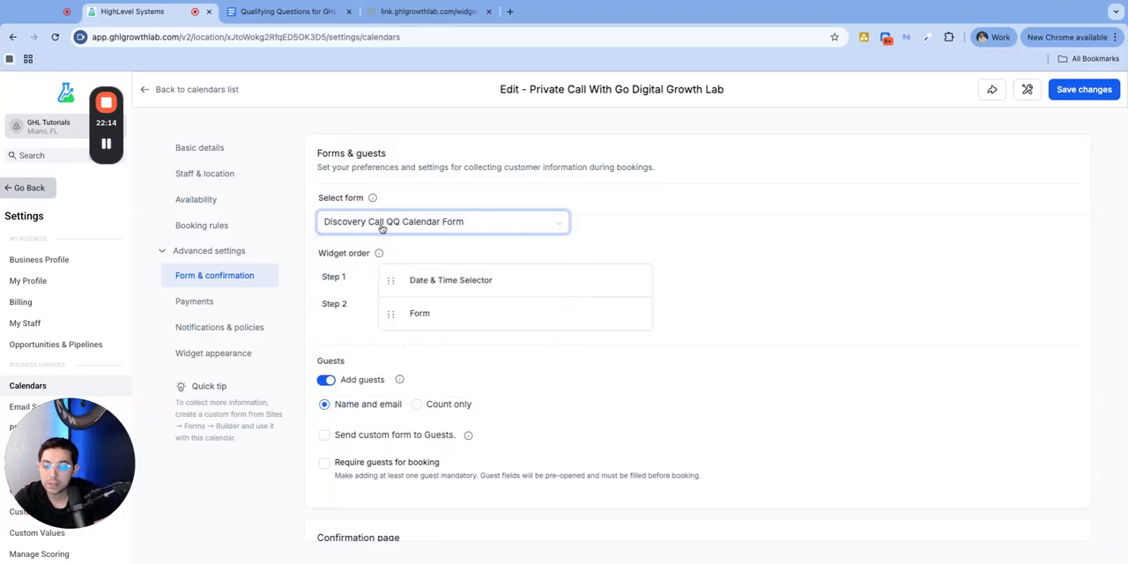
pyautogui.click(1097, 93)
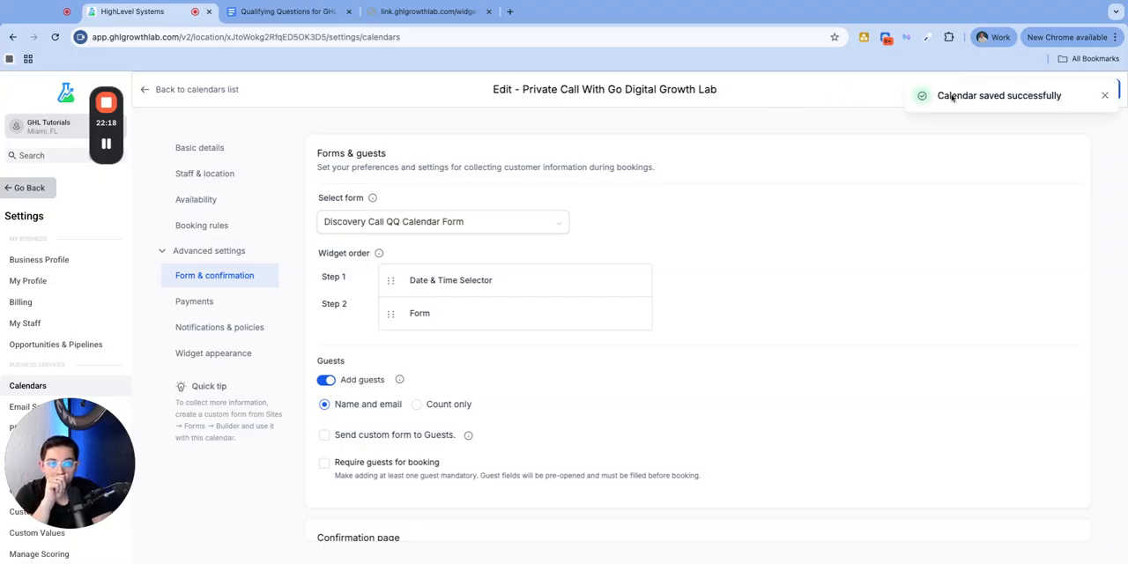
pyautogui.click(1104, 95)
# Copy the Private Call calendar's scheduling link and open it in a new browser tab, closing the old booking page
pyautogui.click(979, 89)
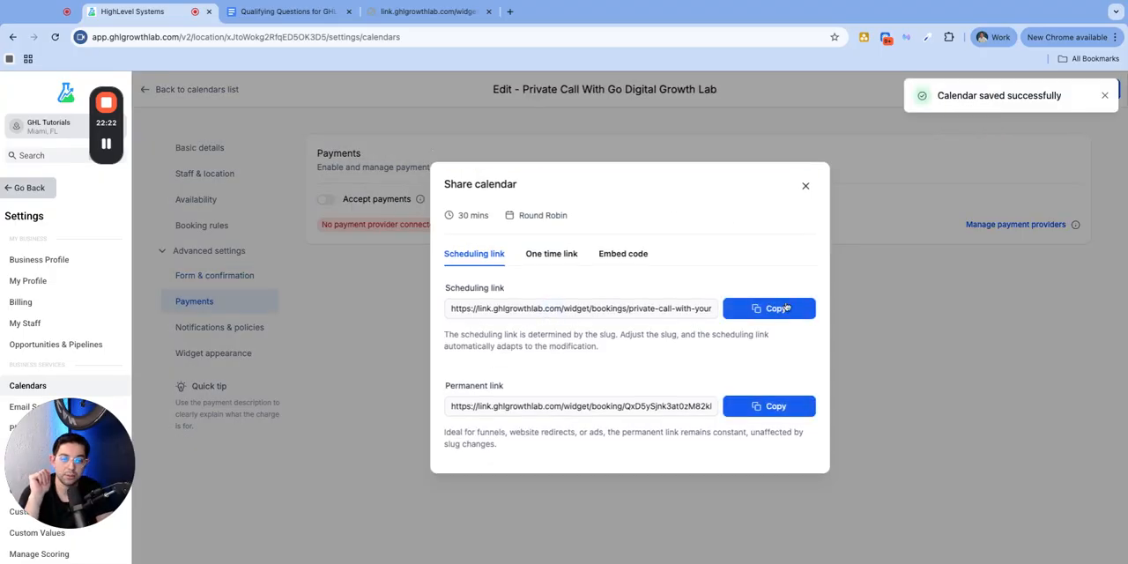
pyautogui.click(769, 308)
pyautogui.click(502, 13)
pyautogui.press('super+v')
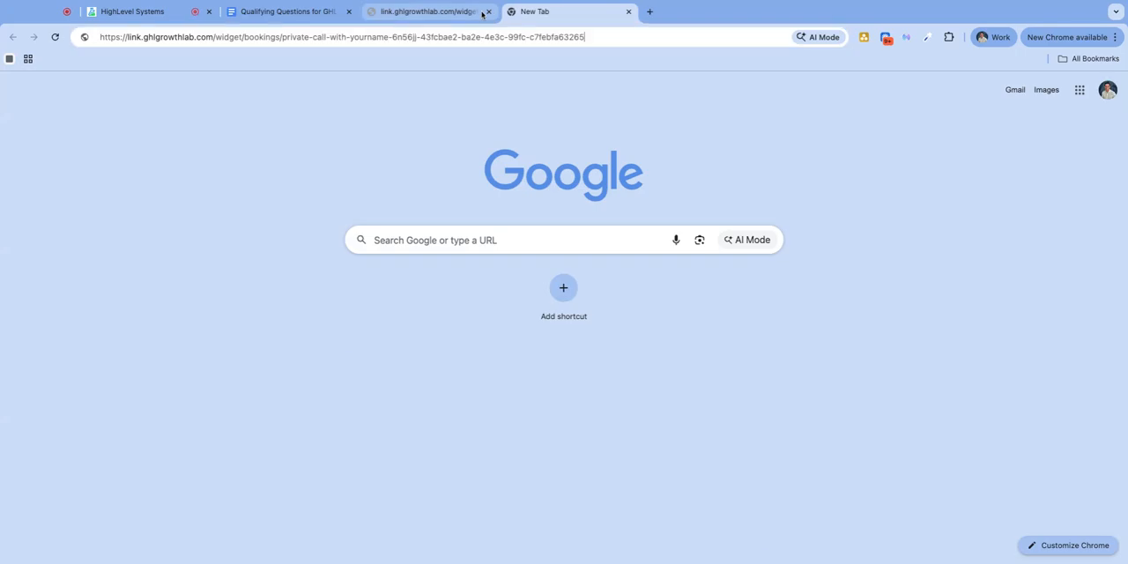
pyautogui.press('Return')
pyautogui.click(489, 12)
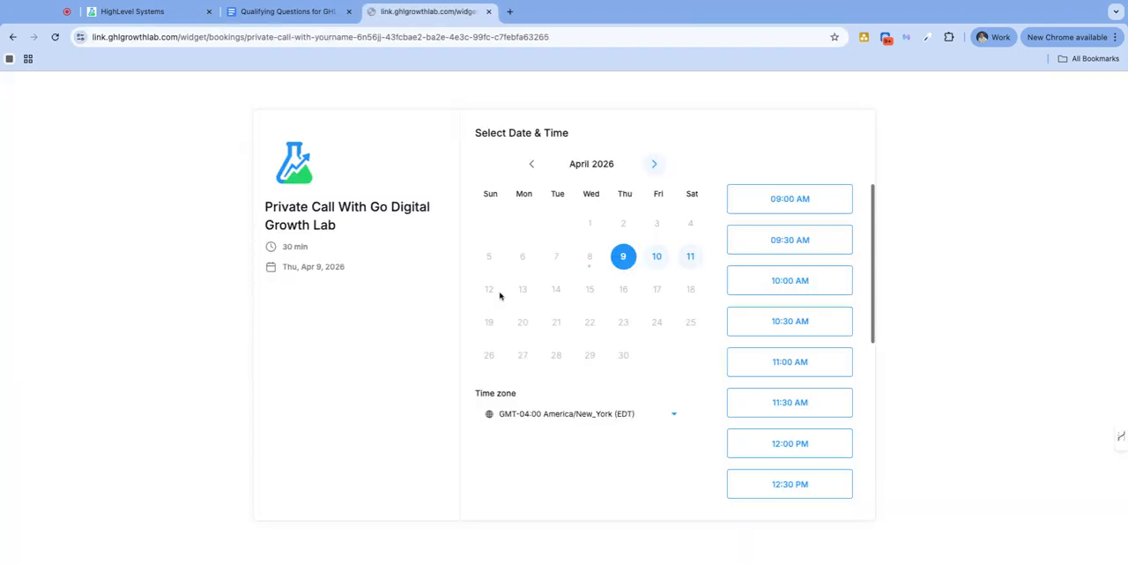
# Choose Friday, April 10, 2026 at 09:30 AM on the booking page and continue to the details form
pyautogui.click(656, 257)
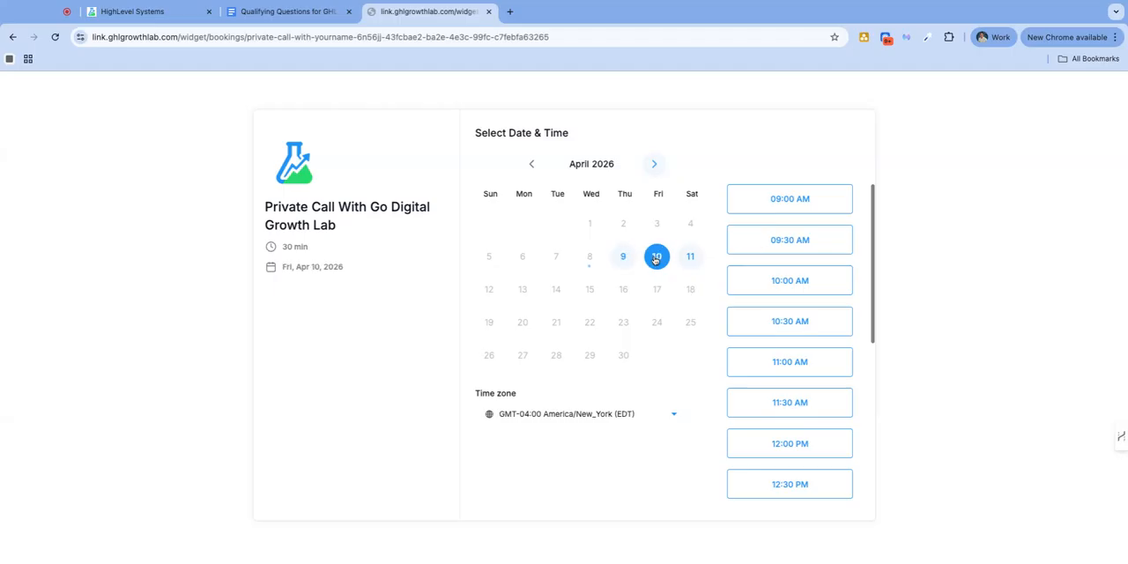
pyautogui.click(799, 239)
pyautogui.click(825, 237)
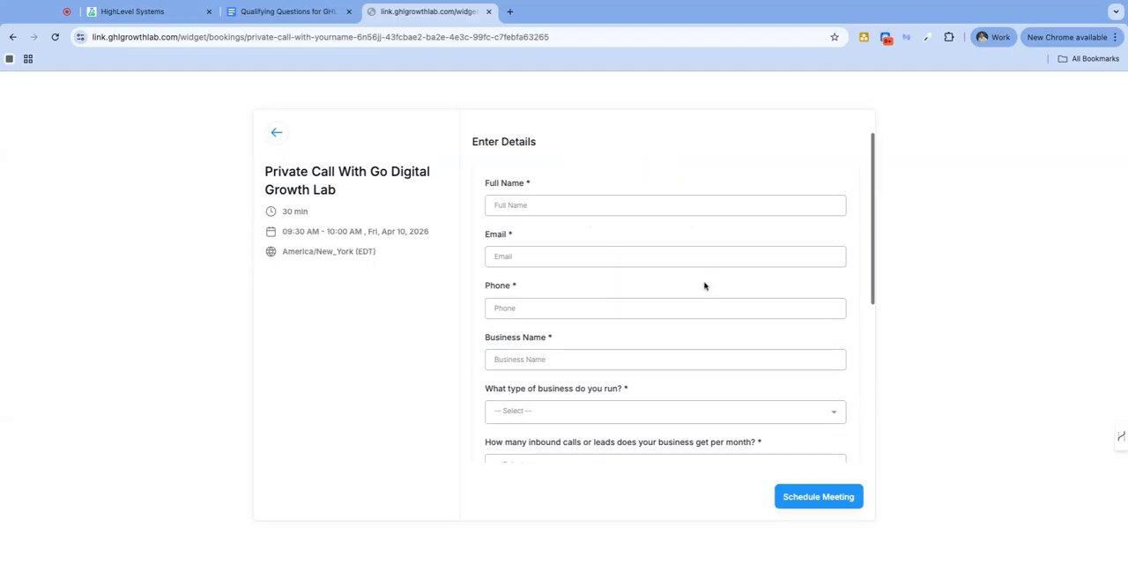
# Examine the booking form's contact fields and the order of its qualifying questions
pyautogui.scroll(-5, 697, 291)
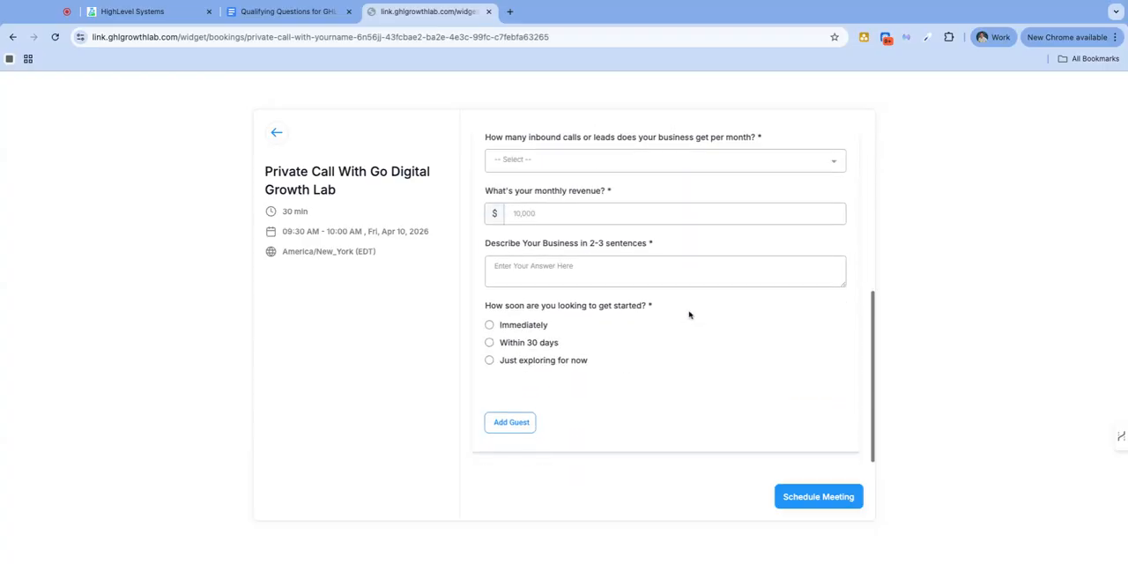
pyautogui.scroll(5, 596, 201)
pyautogui.scroll(-2, 599, 269)
pyautogui.scroll(2, 599, 270)
pyautogui.scroll(-5, 597, 273)
pyautogui.scroll(4, 595, 277)
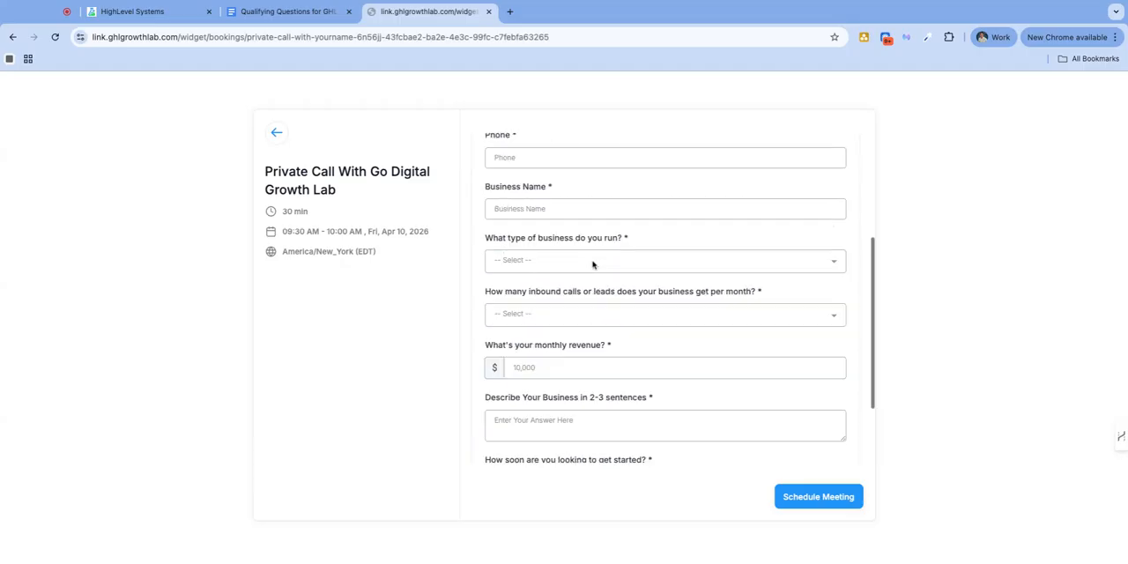
pyautogui.scroll(3, 592, 262)
pyautogui.scroll(-1, 549, 286)
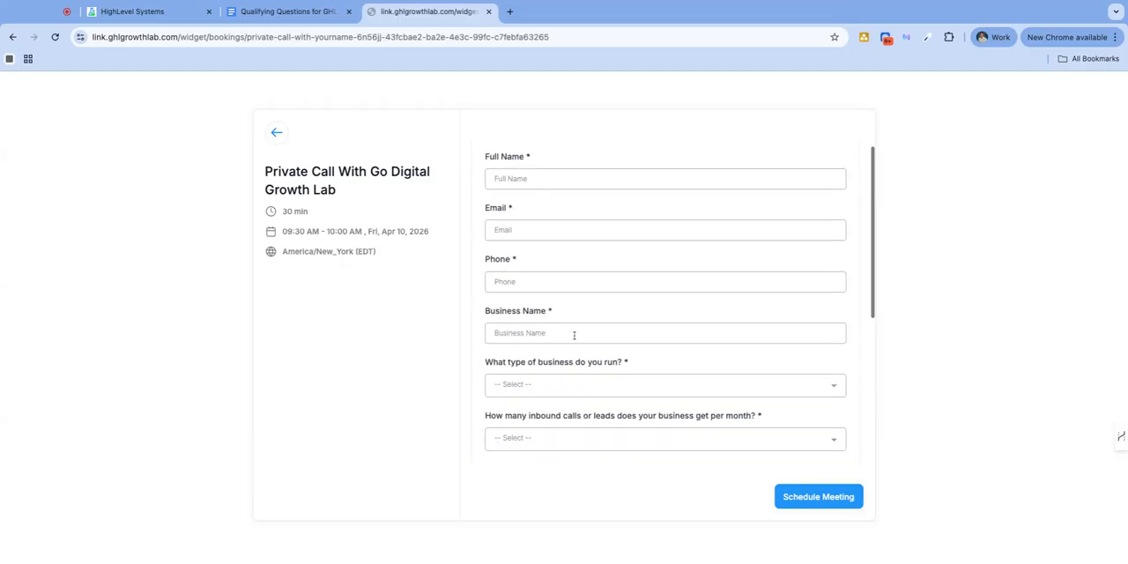
pyautogui.scroll(-6, 565, 277)
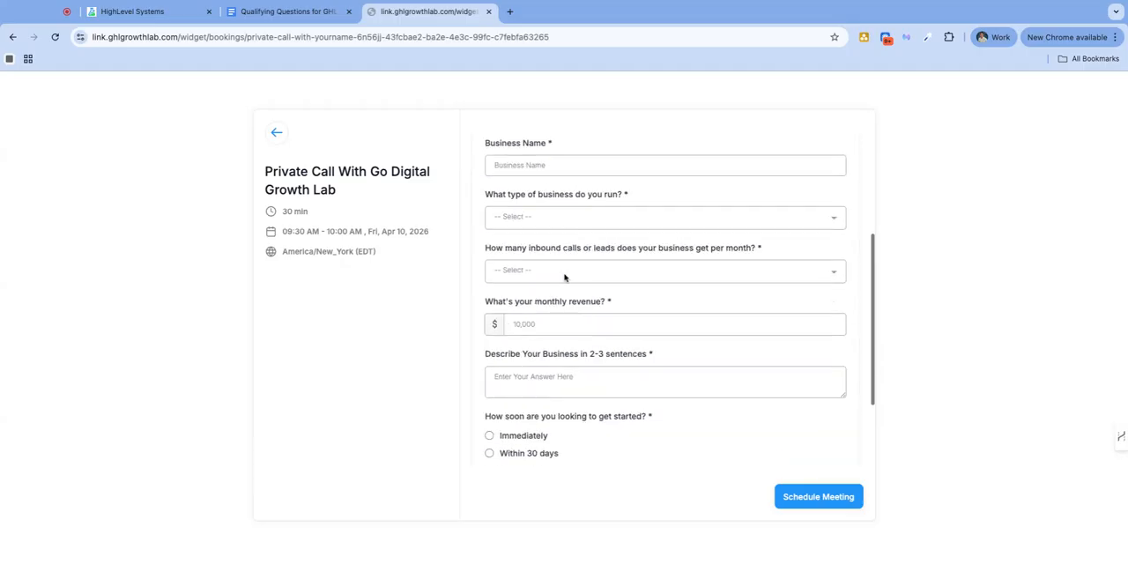
# Fill in the business name as GHL LLC and choose Gym / Fitness Studio as the business type
pyautogui.click(543, 164)
pyautogui.write('GHL LLC')
pyautogui.click(566, 222)
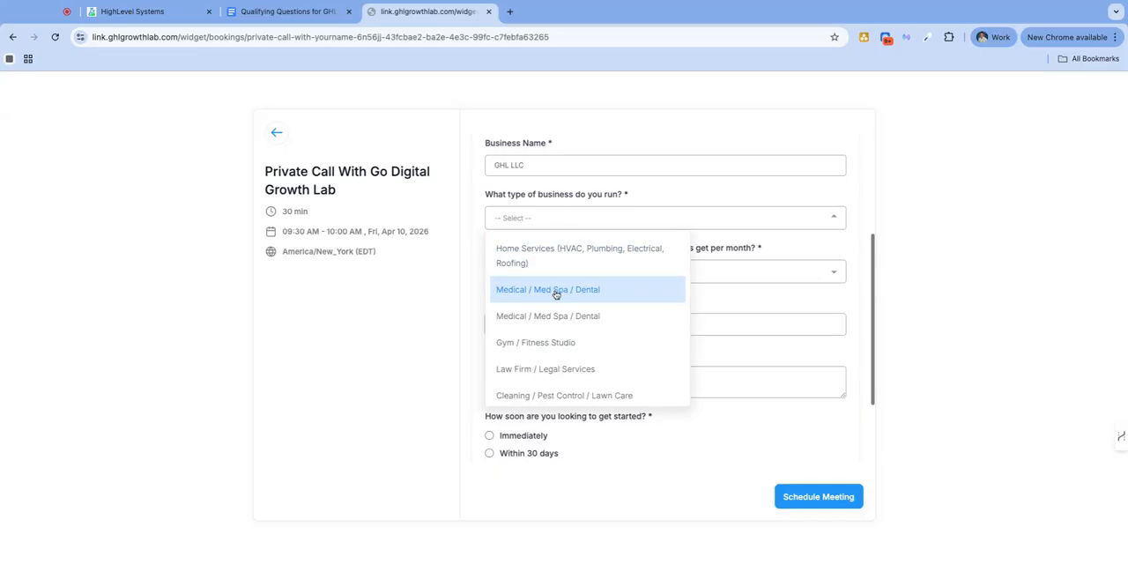
pyautogui.click(559, 348)
# Check the list of business type options on the booking form for mistakes, keeping the selected answer
pyautogui.click(539, 219)
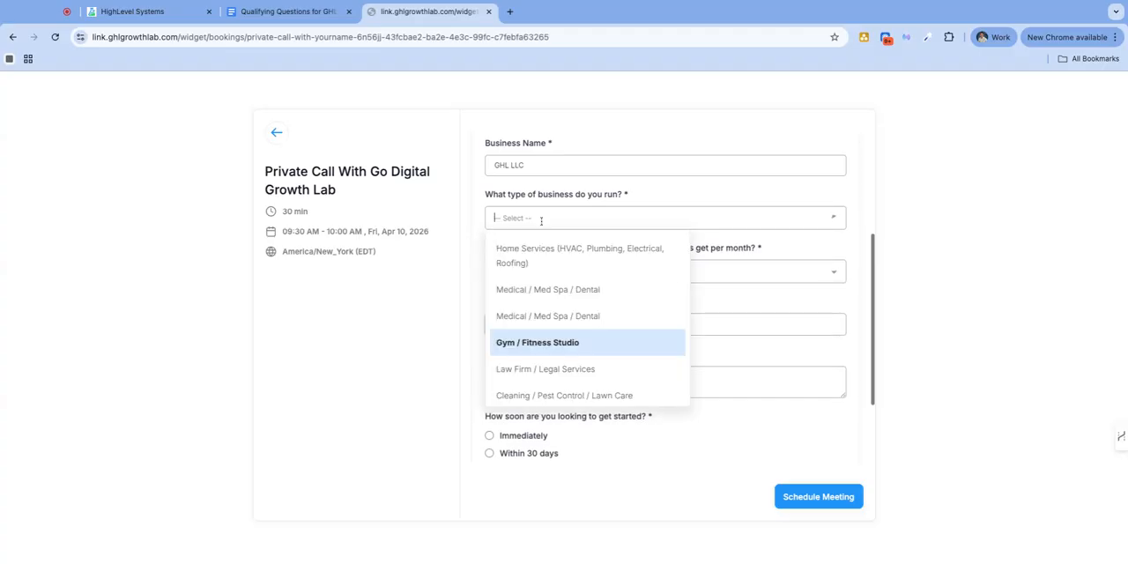
pyautogui.scroll(-3, 573, 322)
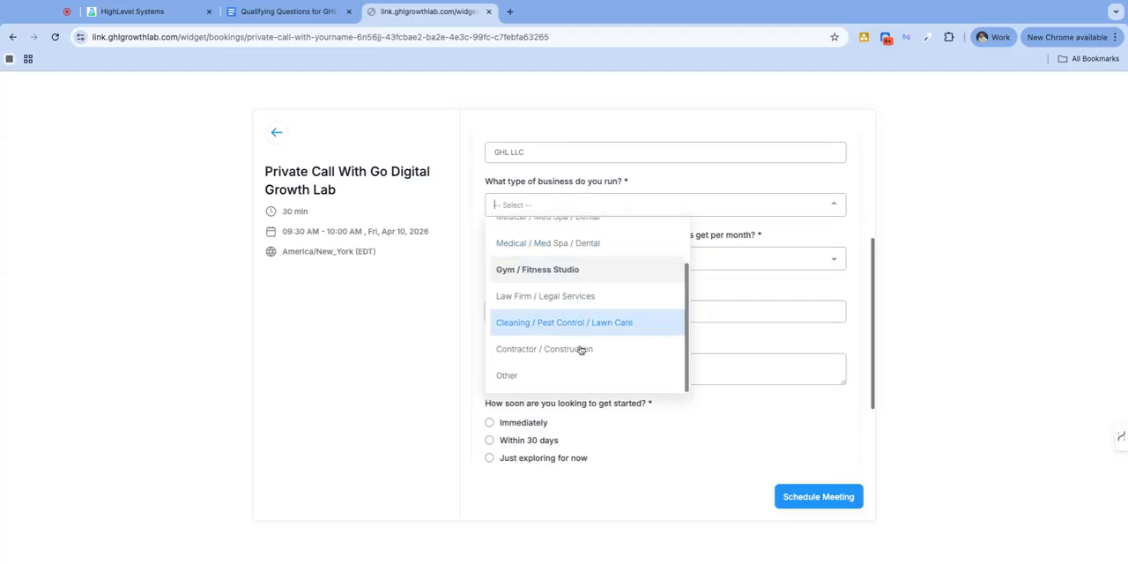
pyautogui.scroll(4, 579, 350)
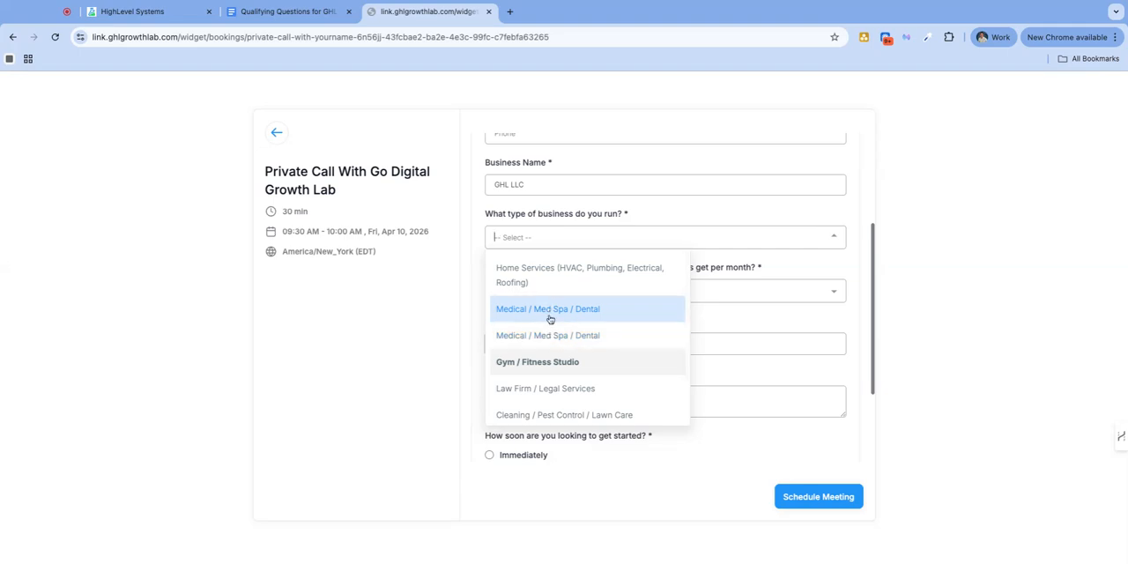
pyautogui.scroll(-2, 586, 344)
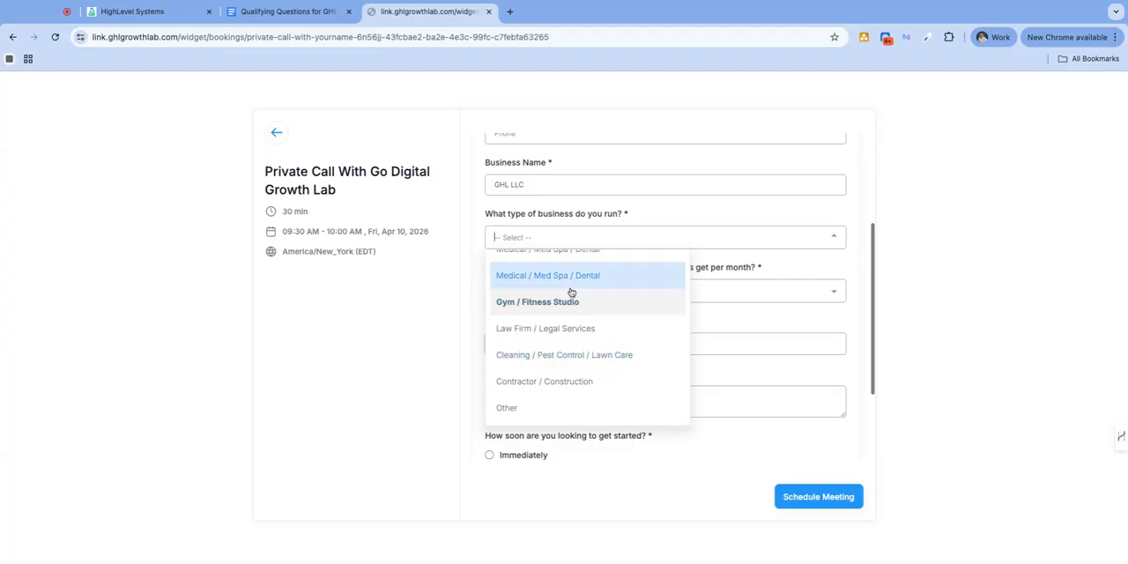
pyautogui.scroll(1, 574, 294)
pyautogui.click(741, 315)
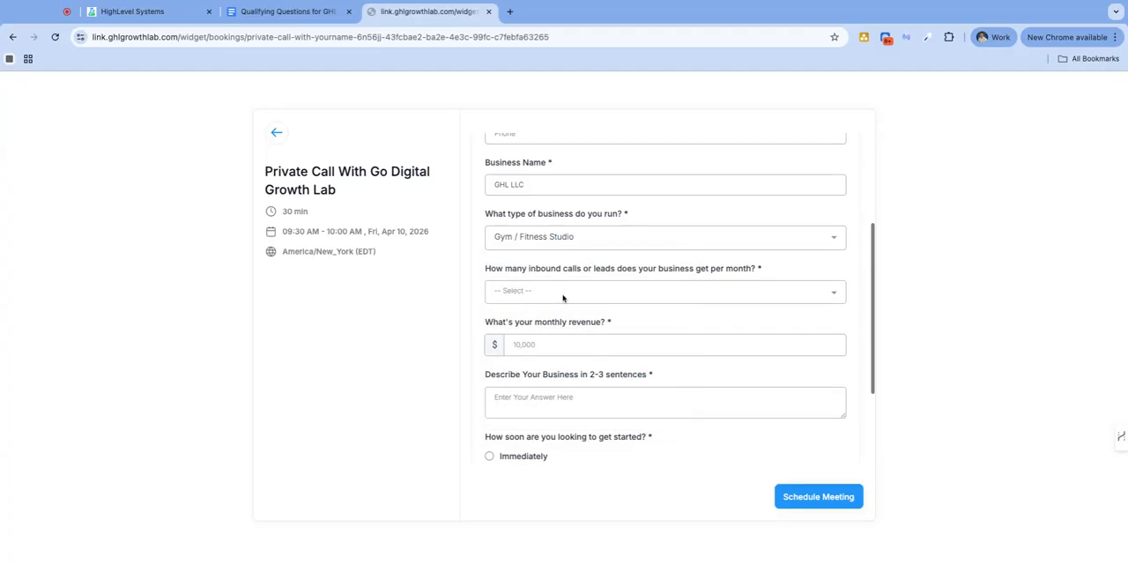
# Answer 150–500 monthly leads, $12,000 monthly revenue, "wewedww" as the business description and Within 30 days as the start time
pyautogui.click(563, 298)
pyautogui.click(549, 310)
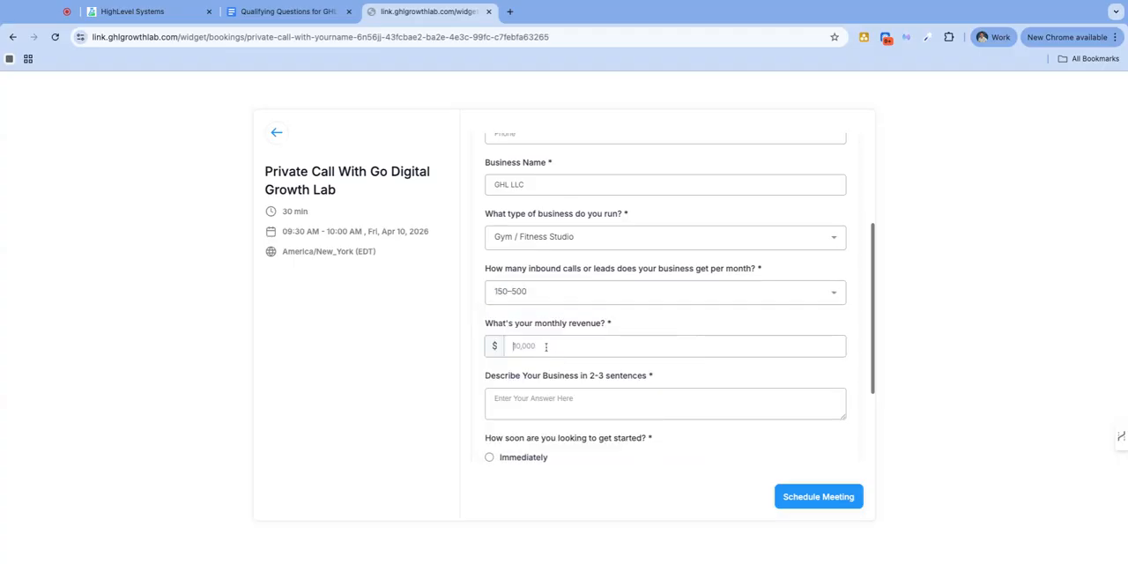
pyautogui.click(541, 340)
pyautogui.write('12')
pyautogui.write('wewedww')
pyautogui.scroll(-2, 552, 393)
pyautogui.click(489, 342)
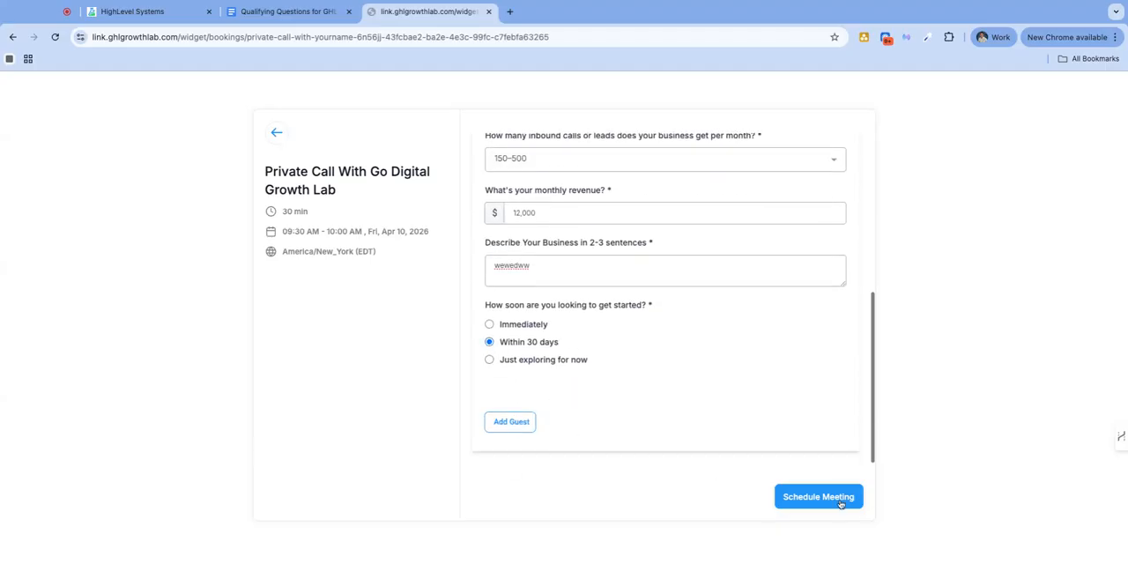
# Review the filled-in booking form and inspect the business type options again
pyautogui.scroll(2, 735, 321)
pyautogui.scroll(3, 735, 321)
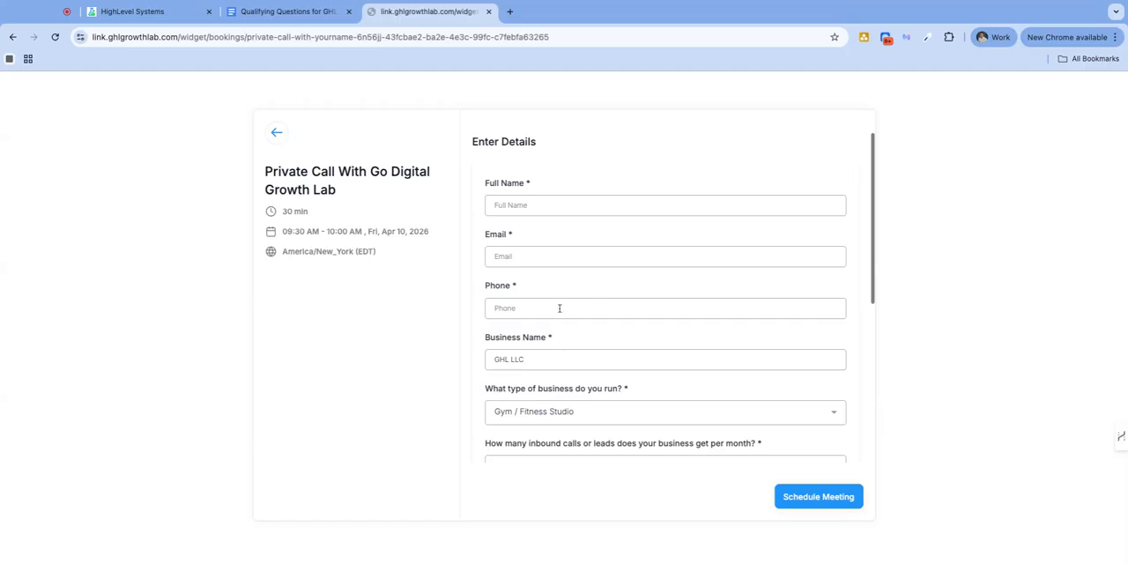
pyautogui.scroll(-4, 564, 265)
pyautogui.scroll(2, 570, 254)
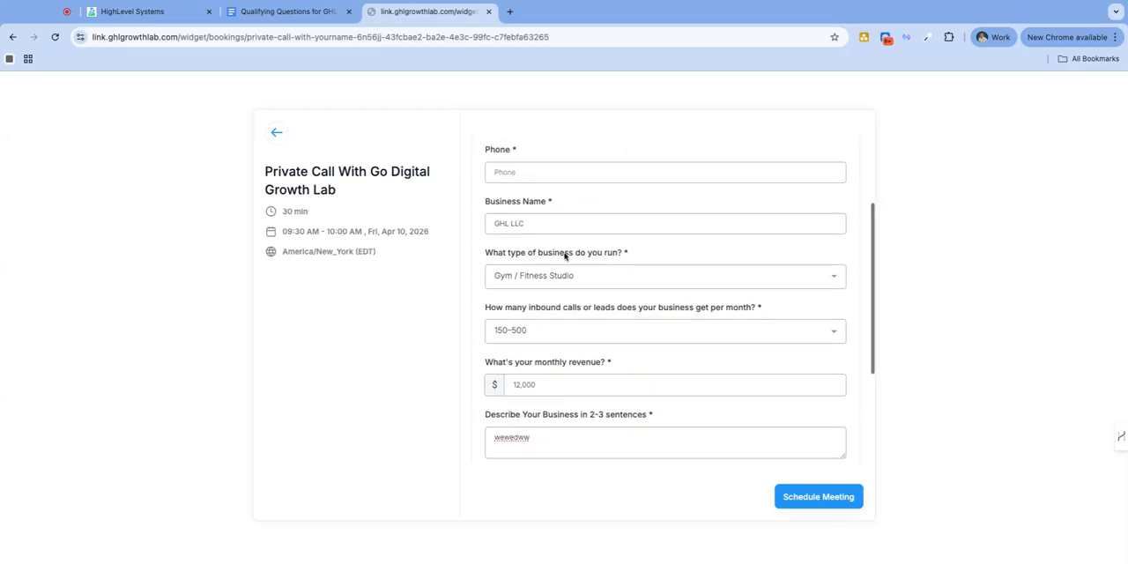
pyautogui.click(572, 279)
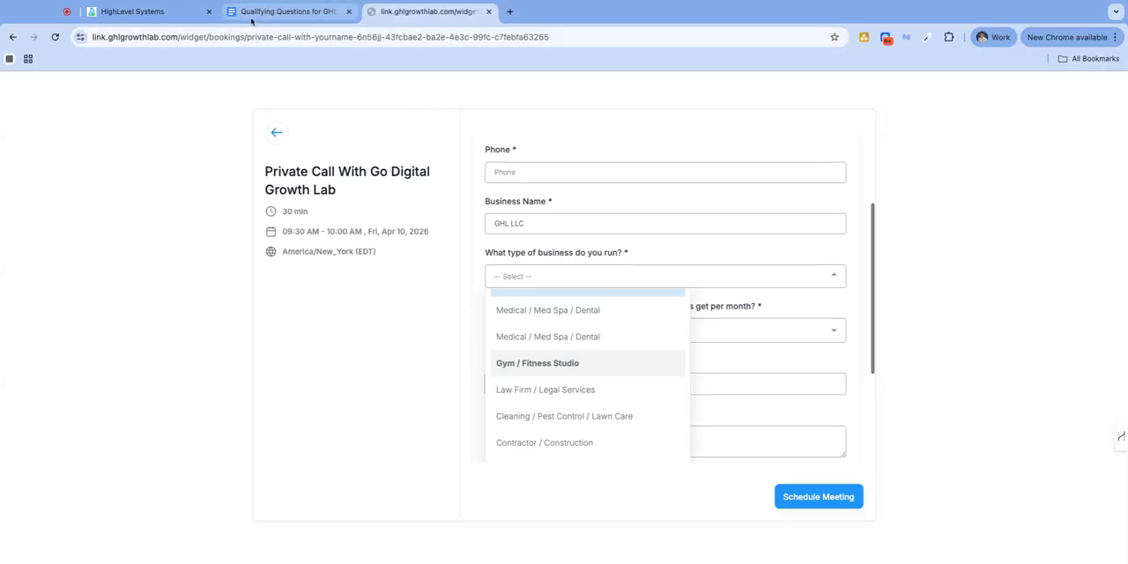
# Return to HighLevel and open the "What type of business do you run?" custom field in the Calendar QQs folder for editing
pyautogui.click(132, 11)
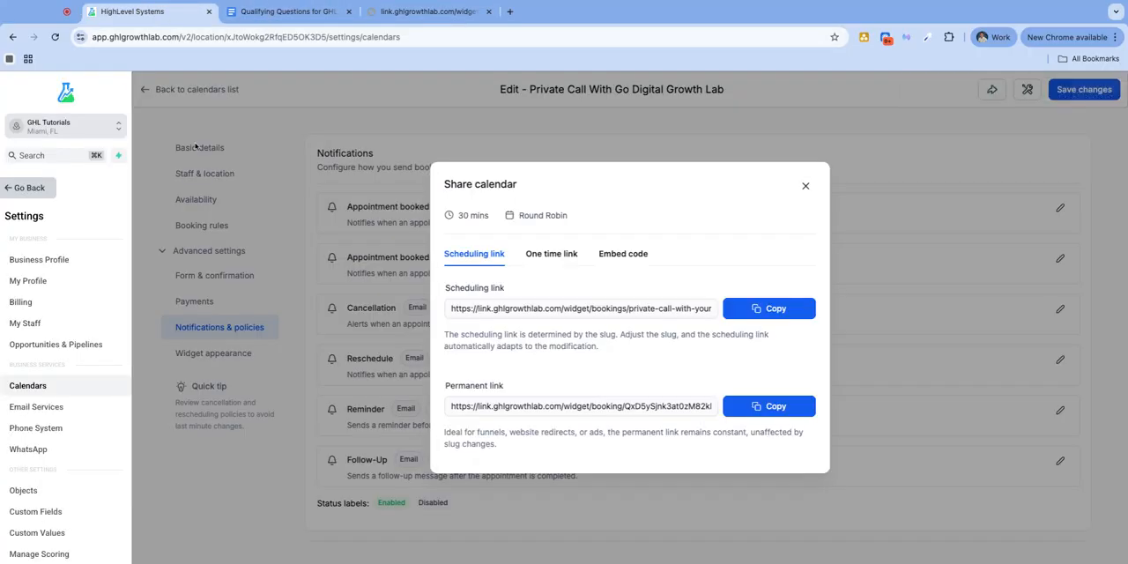
pyautogui.click(805, 185)
pyautogui.scroll(-5, 29, 326)
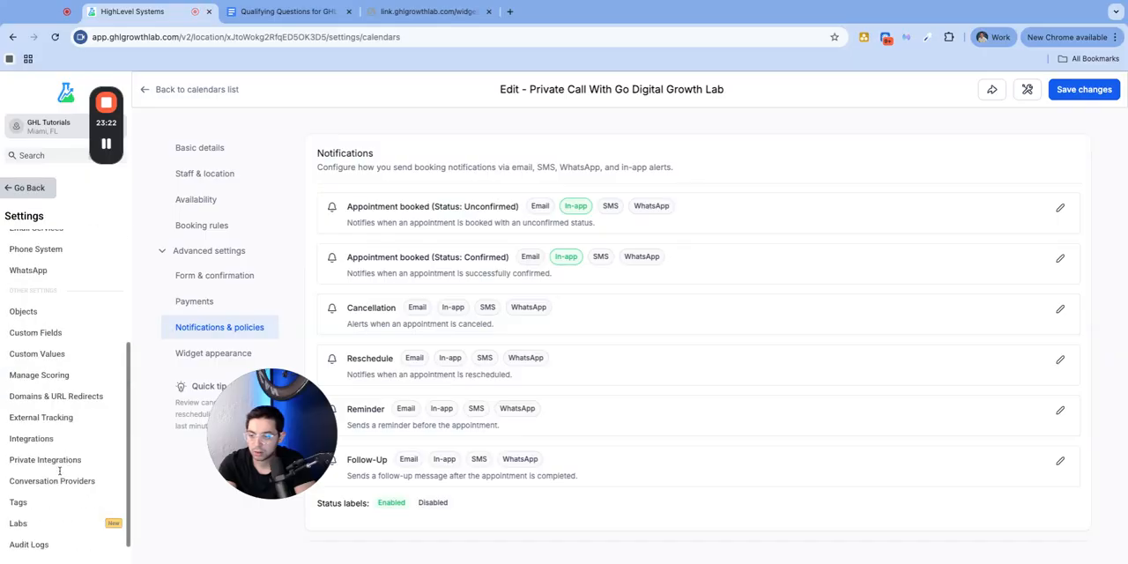
pyautogui.click(54, 314)
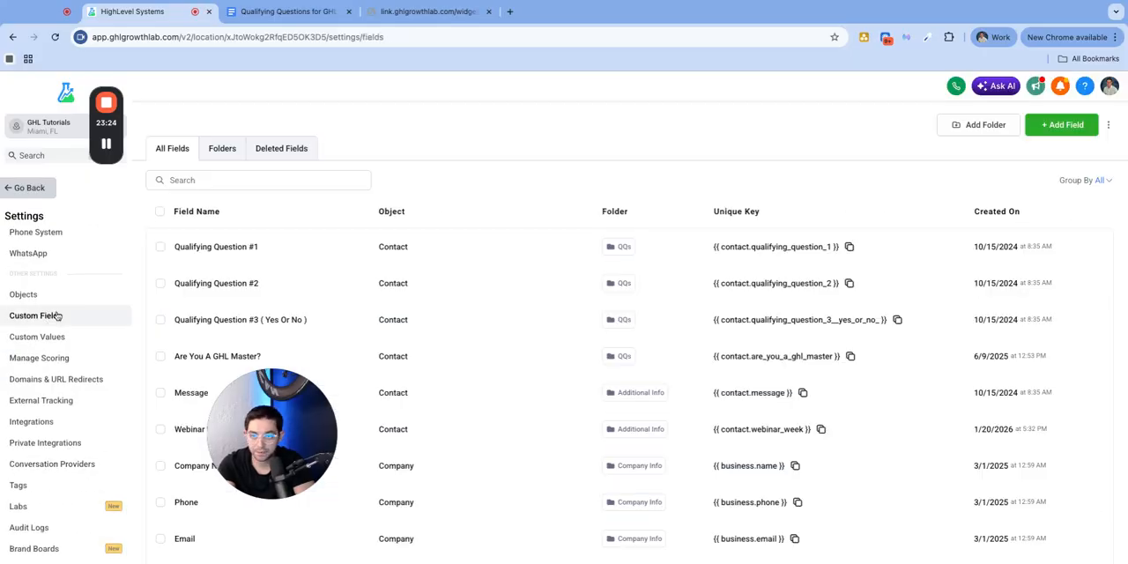
pyautogui.click(236, 149)
pyautogui.click(181, 294)
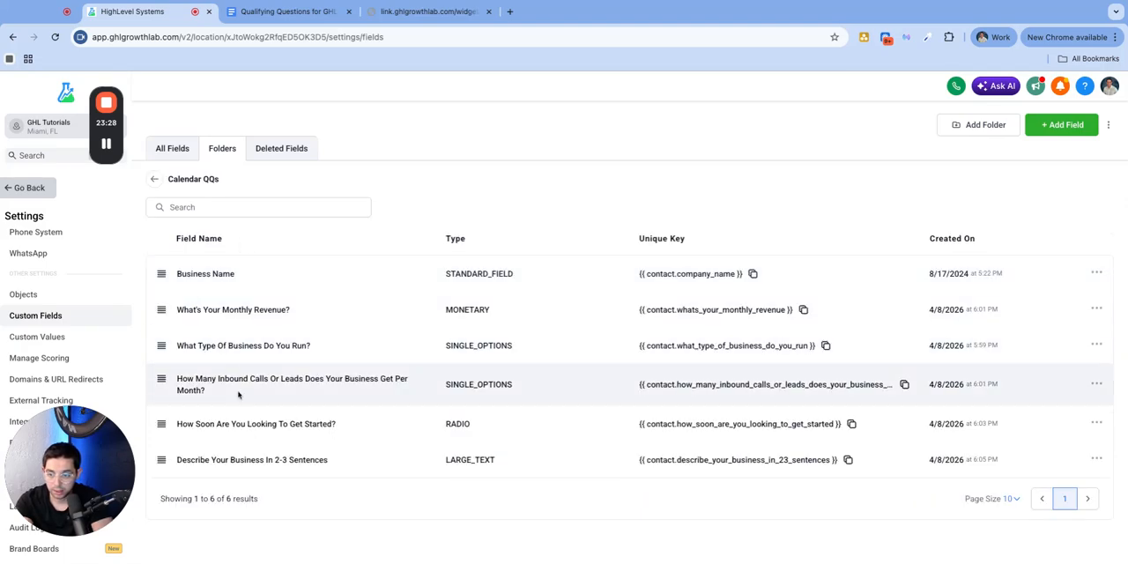
pyautogui.click(1096, 345)
pyautogui.click(1072, 364)
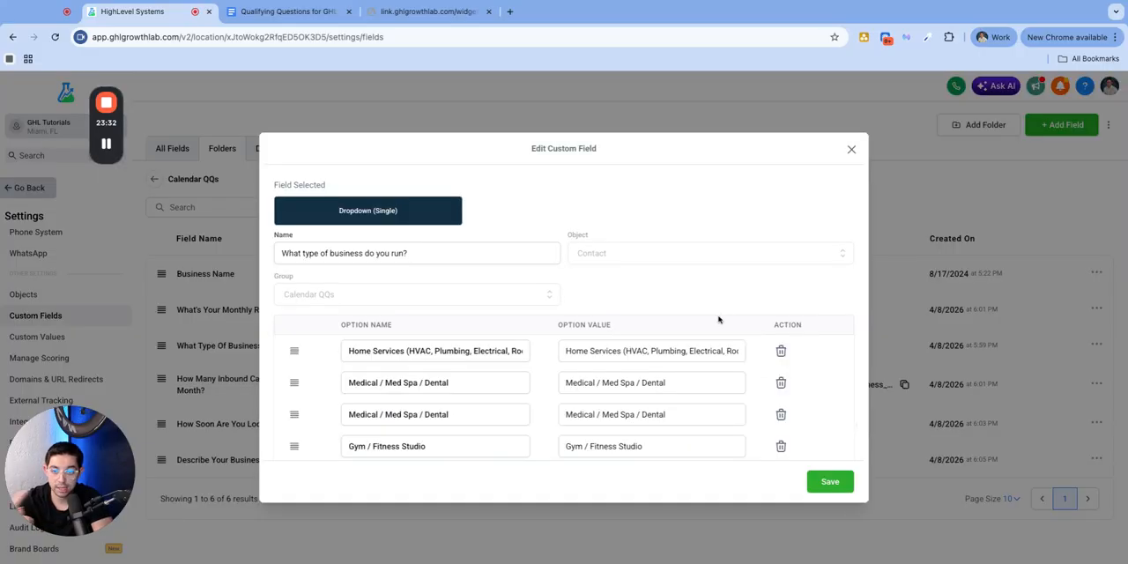
# Replace the duplicate Medical / Med Spa / Dental option with "Real Estate (Wholesaling, Investing, Brokerage)" from the questions document and save the field
pyautogui.scroll(-1, 445, 353)
pyautogui.click(474, 362)
pyautogui.press('super+a')
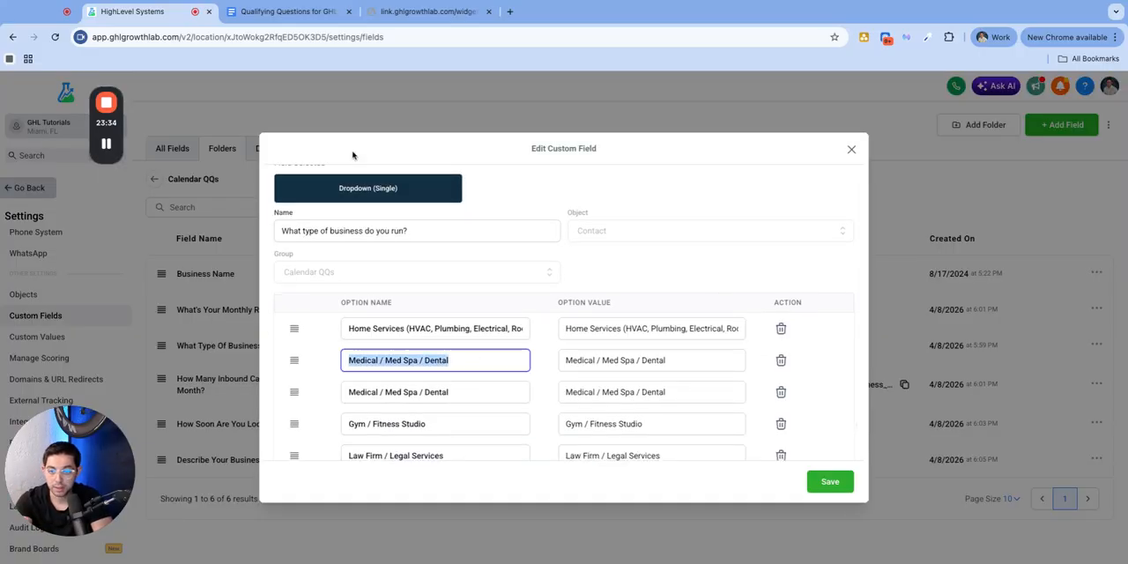
pyautogui.click(300, 11)
pyautogui.moveTo(389, 275); pyautogui.dragTo(560, 286)
pyautogui.hotkey('ctrl', 'c')
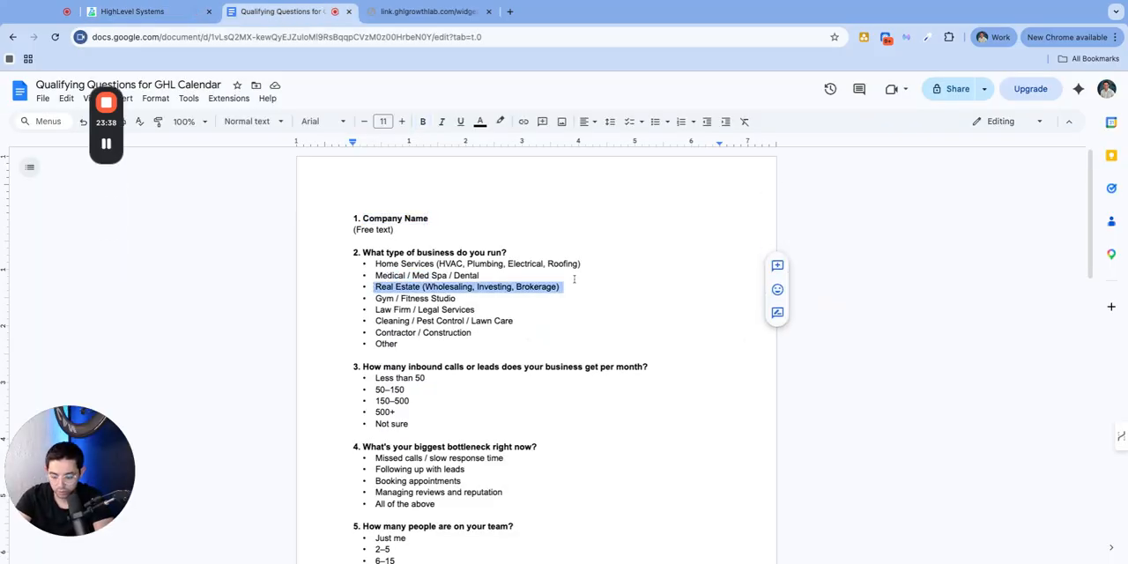
pyautogui.click(132, 12)
pyautogui.tripleClick(426, 391)
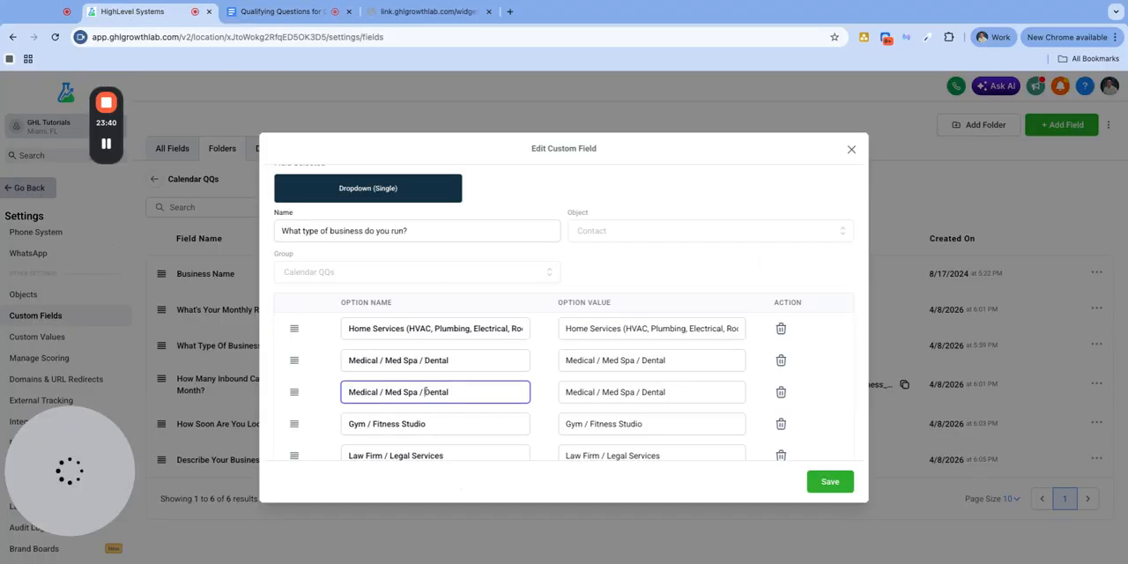
pyautogui.hotkey('ctrl', 'v')
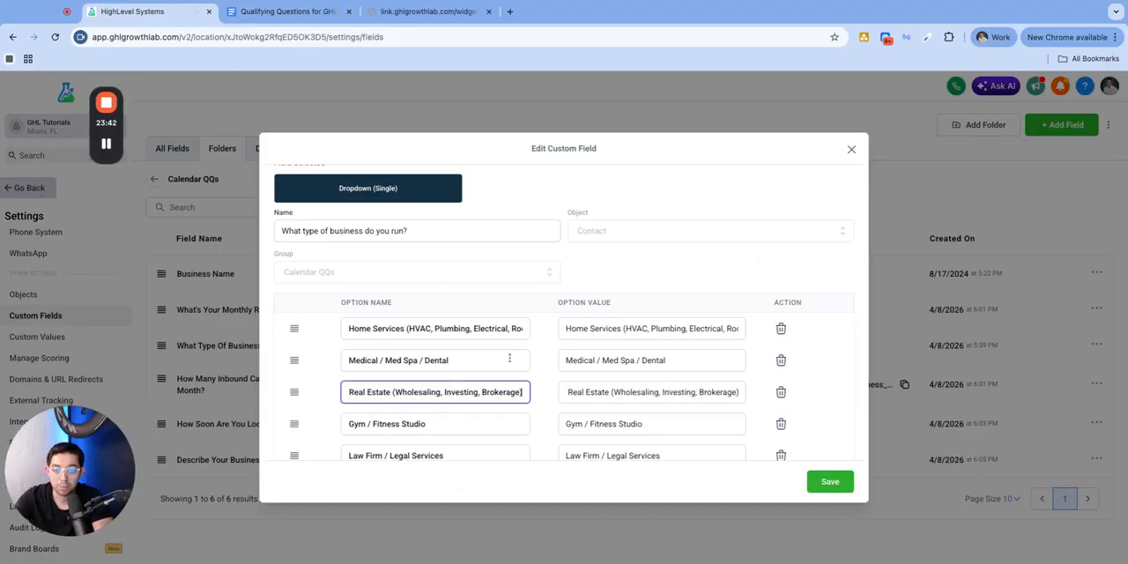
pyautogui.scroll(-2, 651, 361)
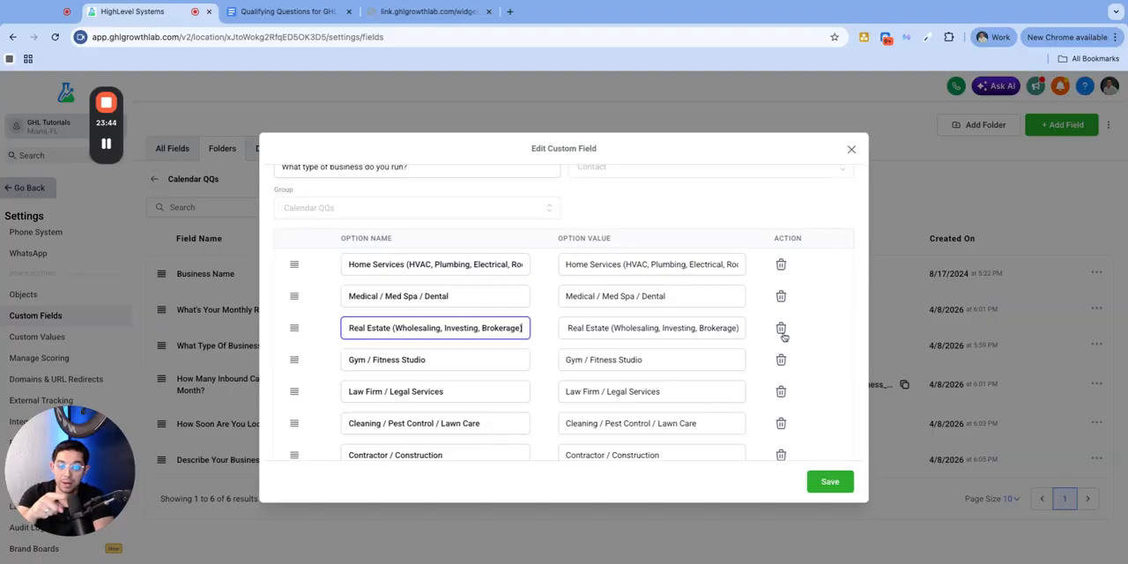
pyautogui.click(829, 482)
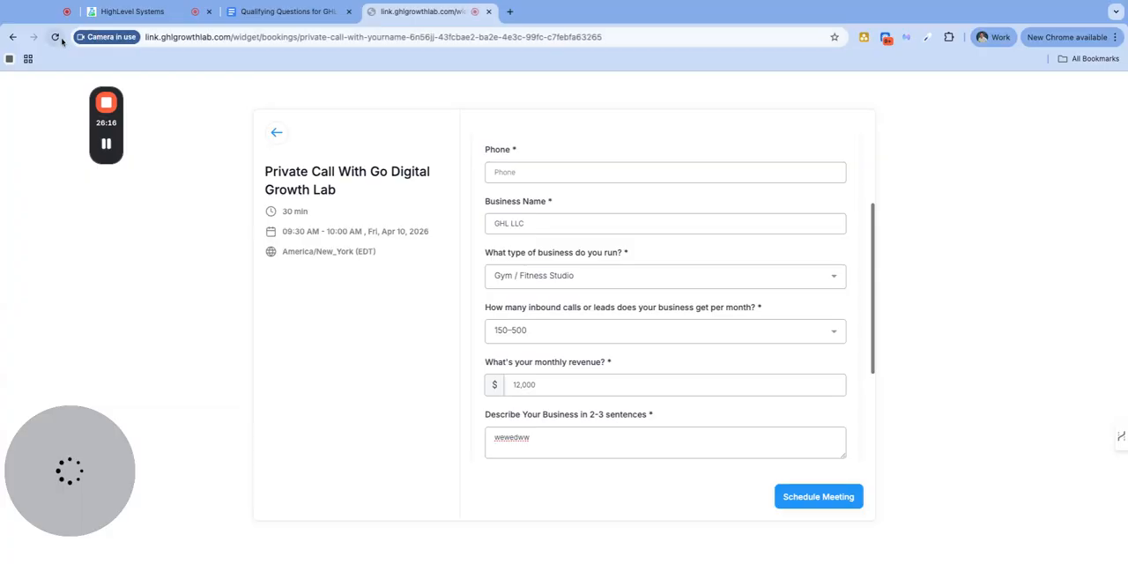
# Reload the booking page, check the business type options in the 09:30 AM slot's form, and return to HighLevel
pyautogui.click(57, 38)
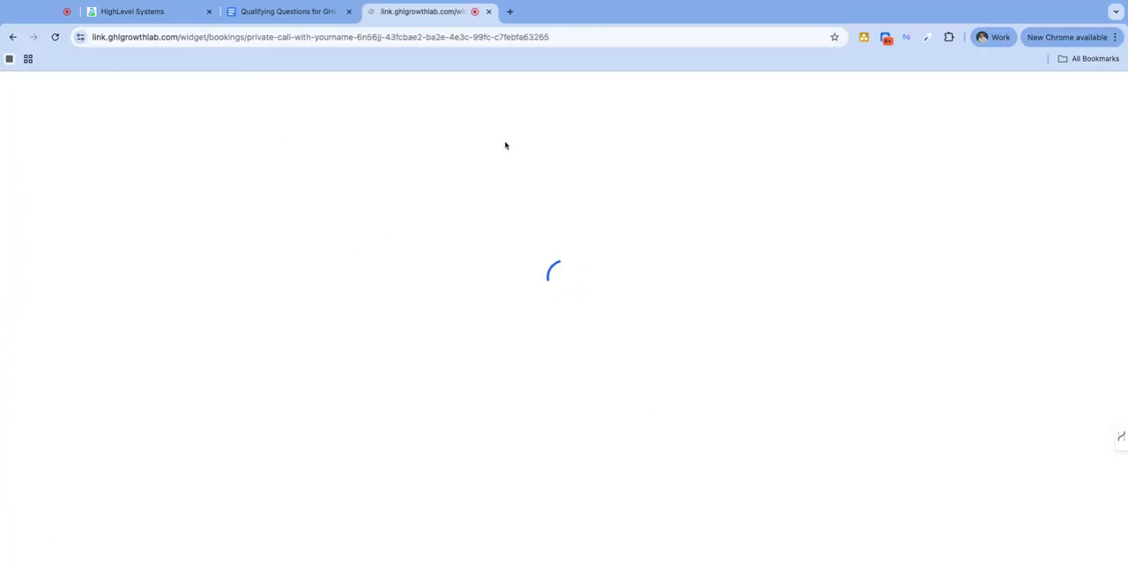
pyautogui.click(798, 240)
pyautogui.click(848, 239)
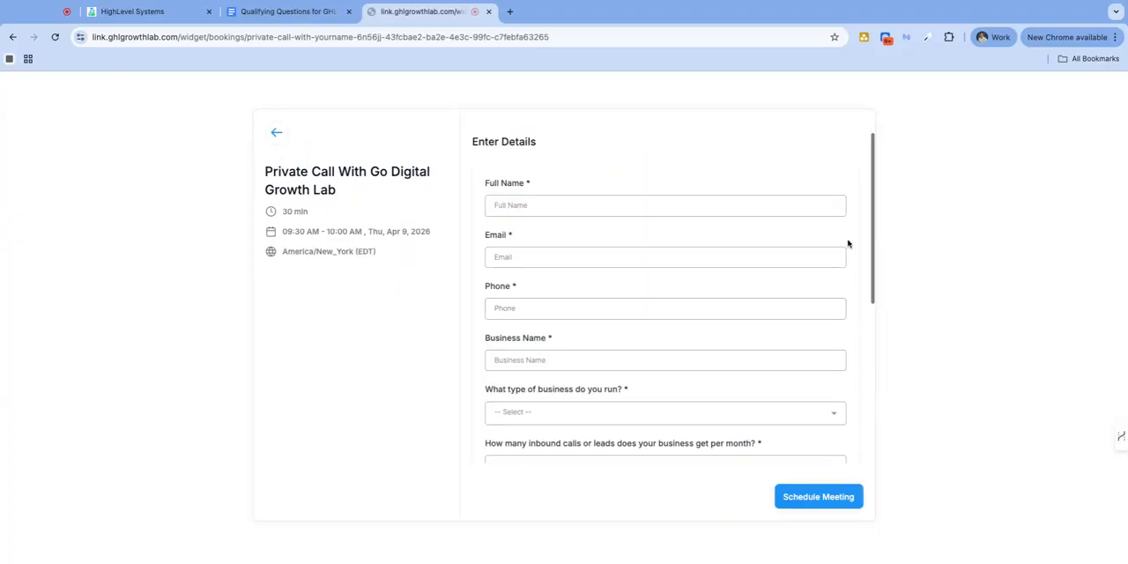
pyautogui.scroll(-2, 588, 266)
pyautogui.click(571, 312)
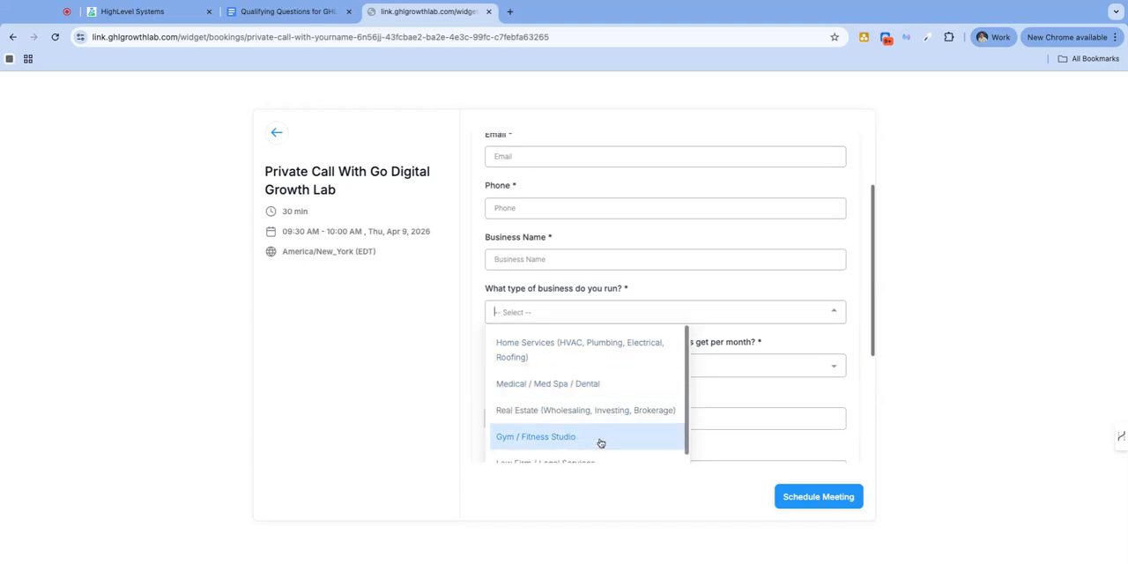
pyautogui.scroll(1, 650, 402)
pyautogui.click(920, 312)
pyautogui.click(131, 12)
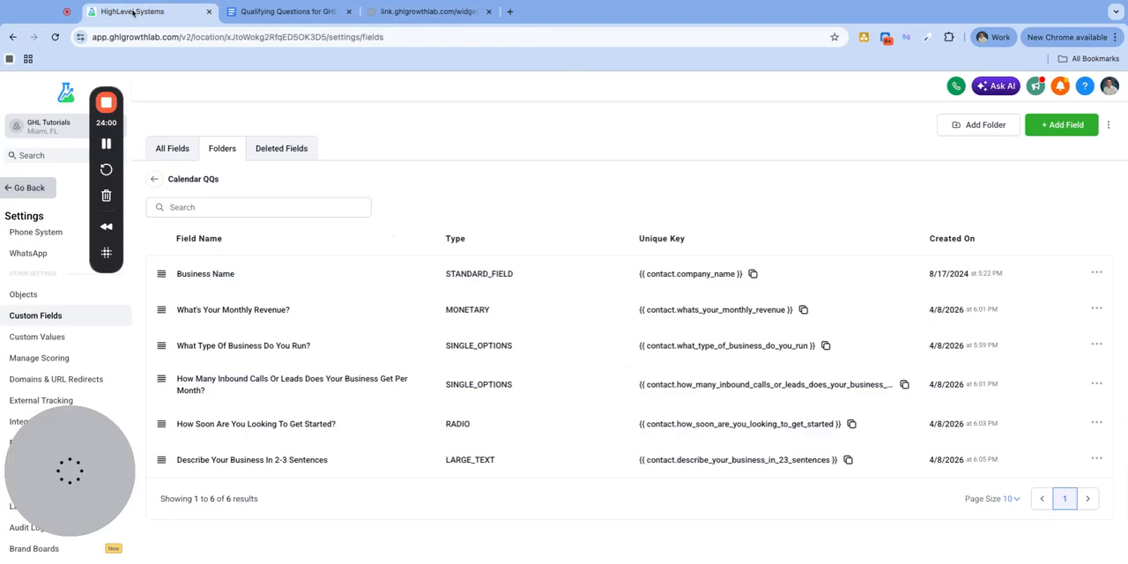